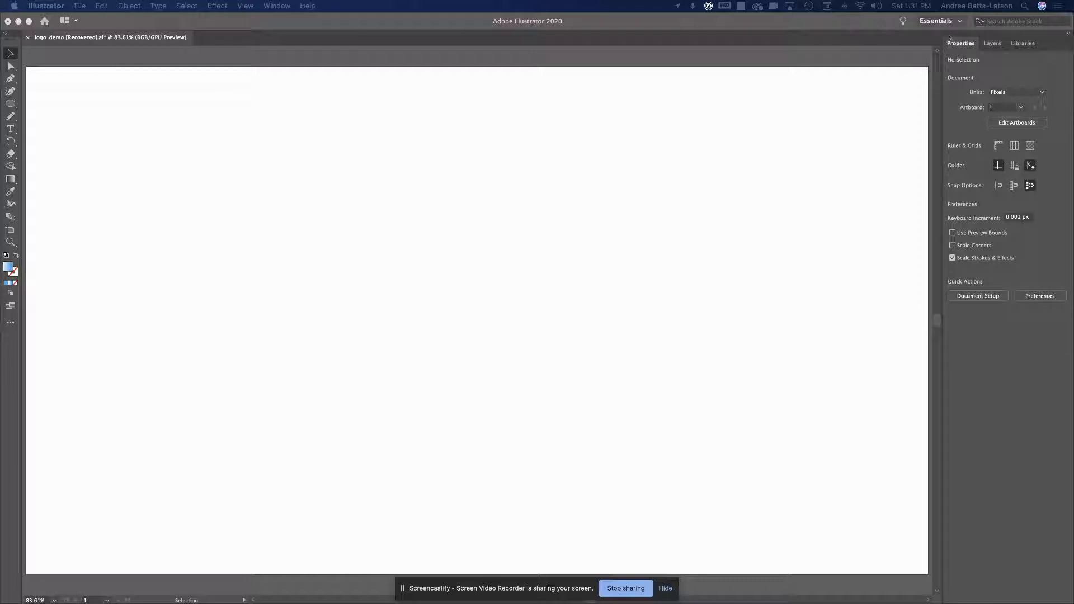
- Reset the Essentials workspace to its default panel layout, clearing the floating Gradient and Swatches panels
left_click(724, 207)
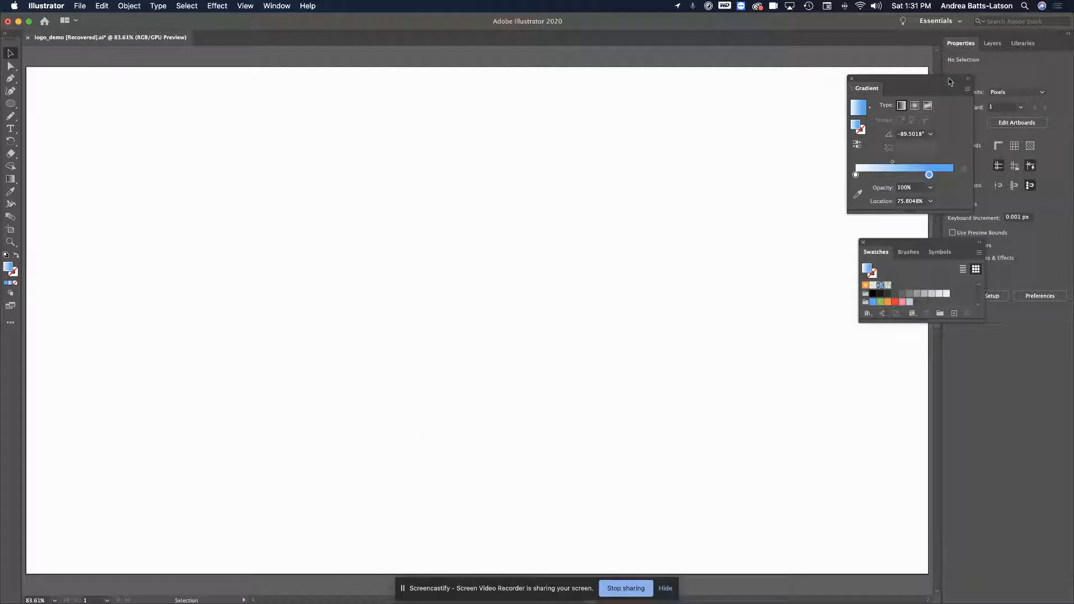
left_click(958, 22)
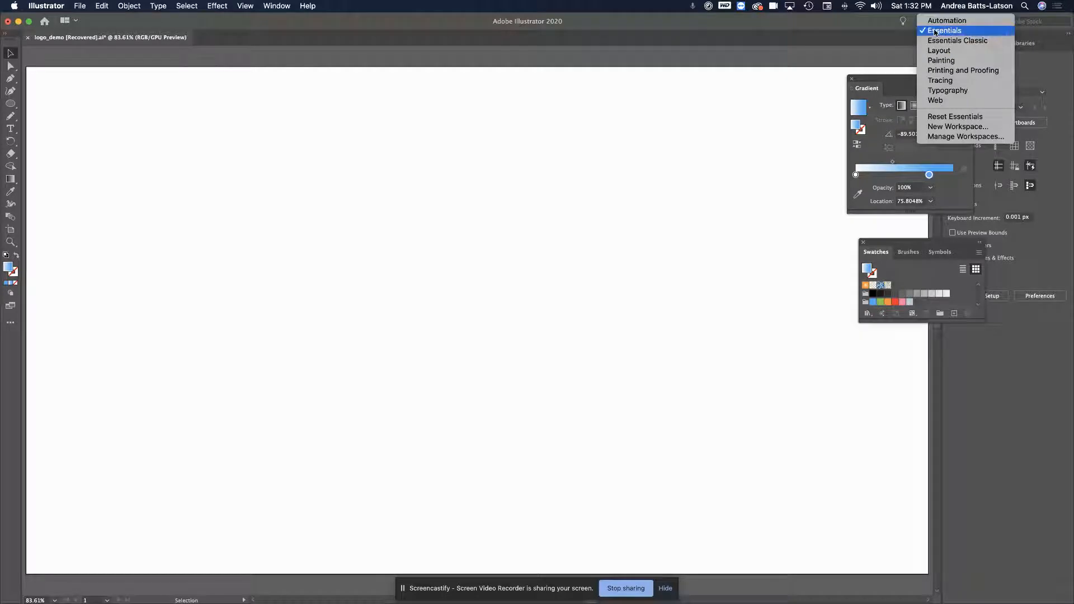
left_click(948, 117)
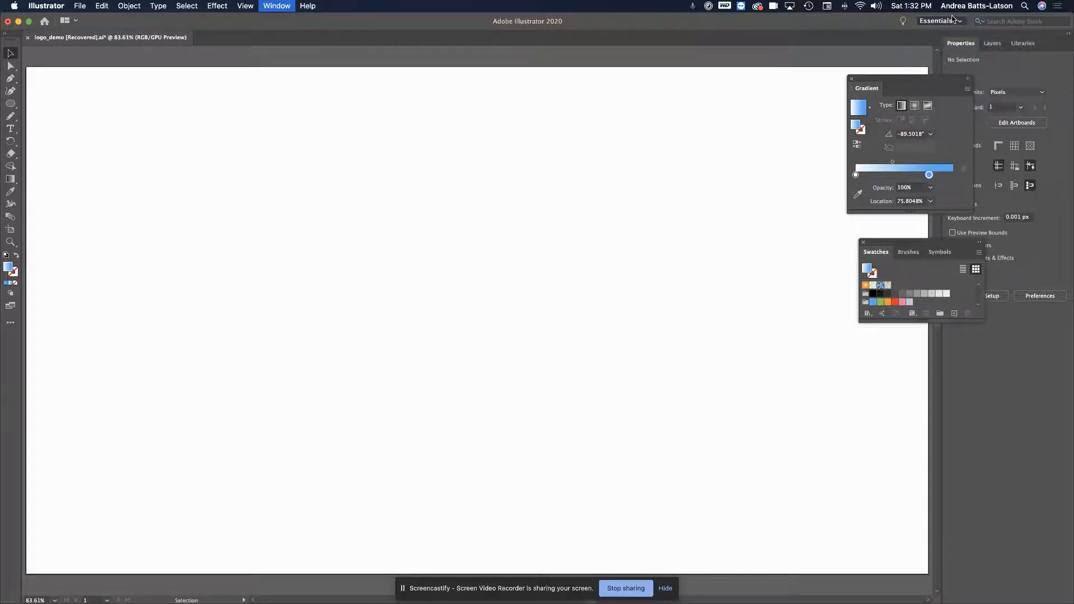
left_click(949, 21)
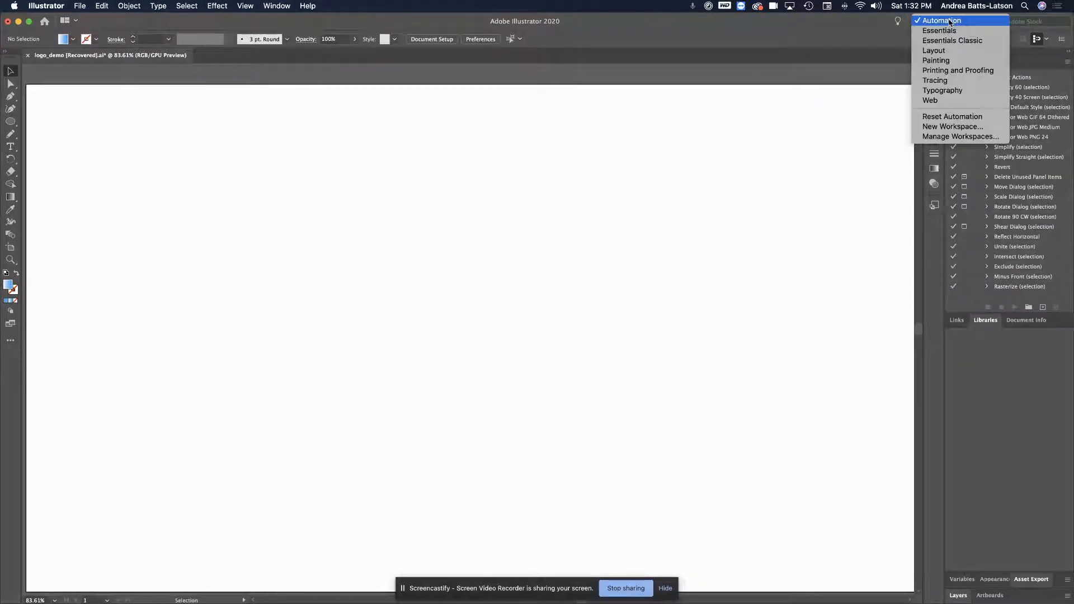
left_click(944, 30)
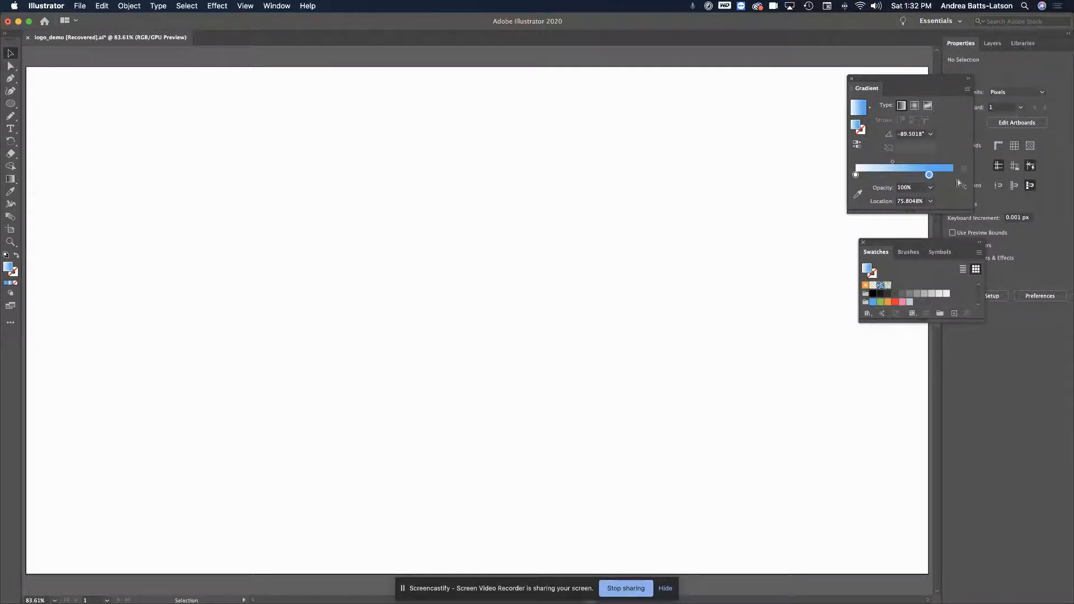
left_click(956, 22)
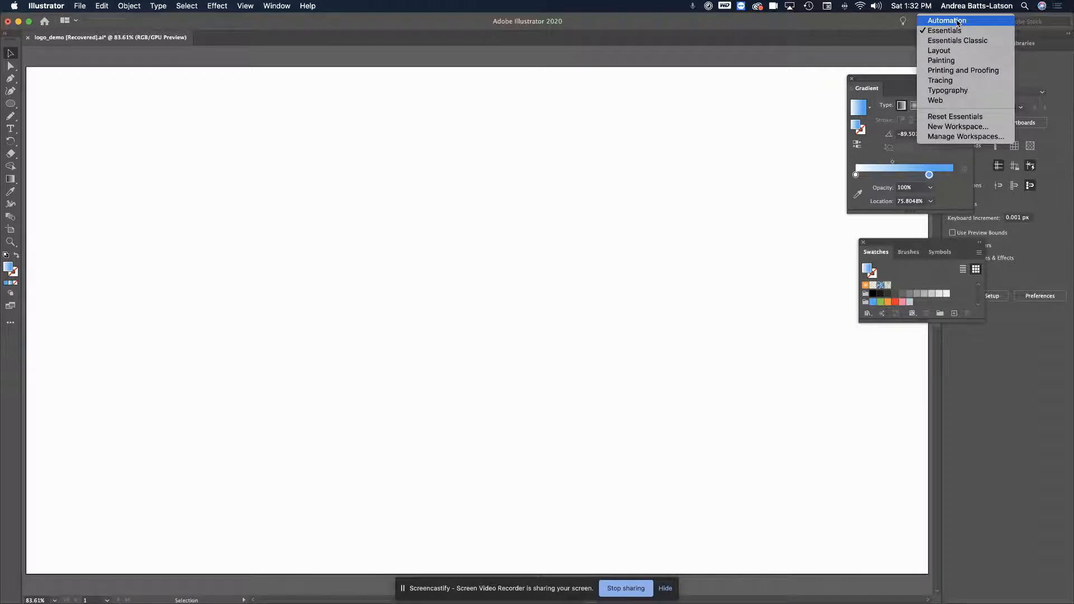
left_click(955, 116)
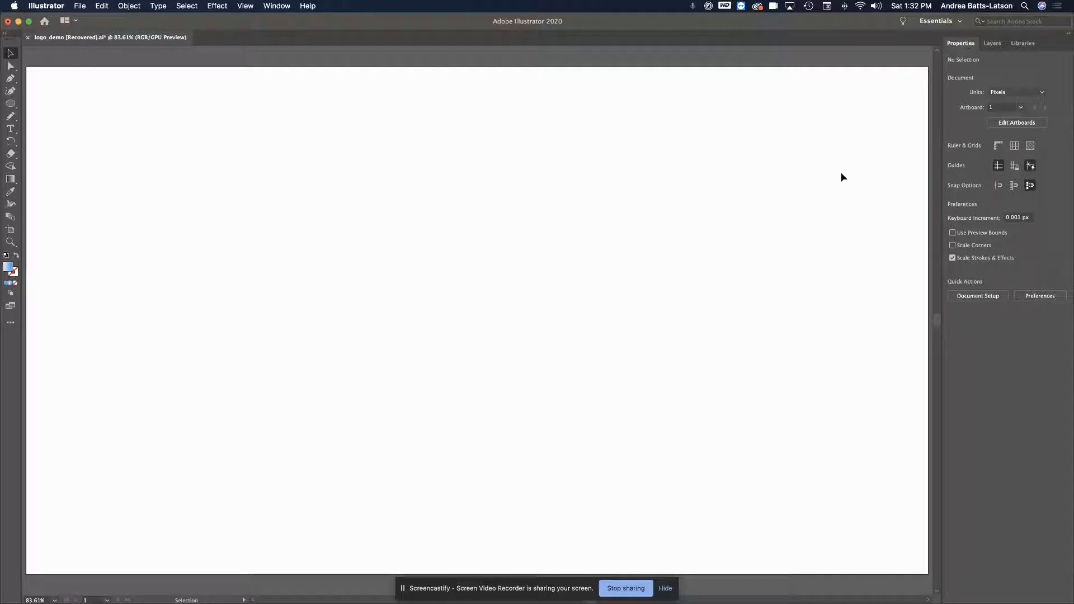
- Save the document as logo_demo.ai in the FCC - Graphic 1 folder, replacing the existing file and keeping the Illustrator 2020 version options
key("a")
key("super+shift+s")
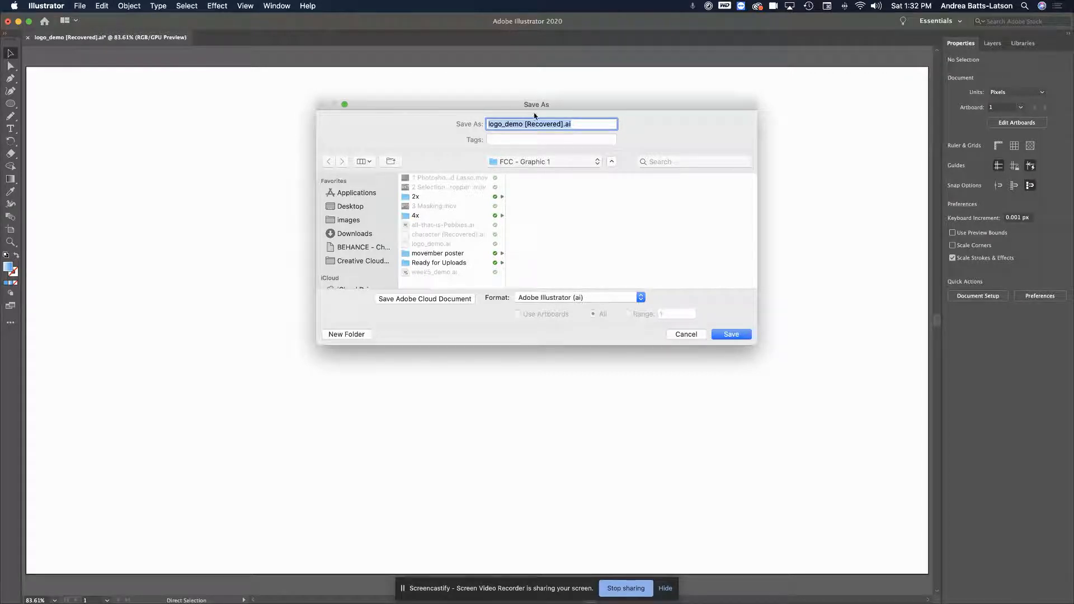
left_click_drag(524, 124, 565, 124)
key("BackSpace")
key("BackSpace")
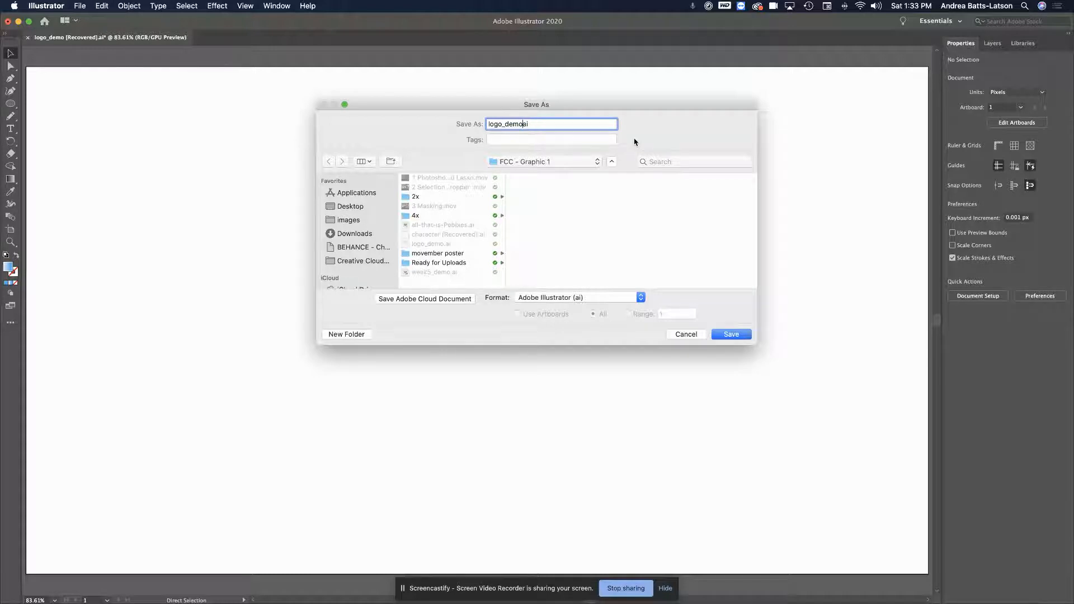
type(".")
left_click(735, 334)
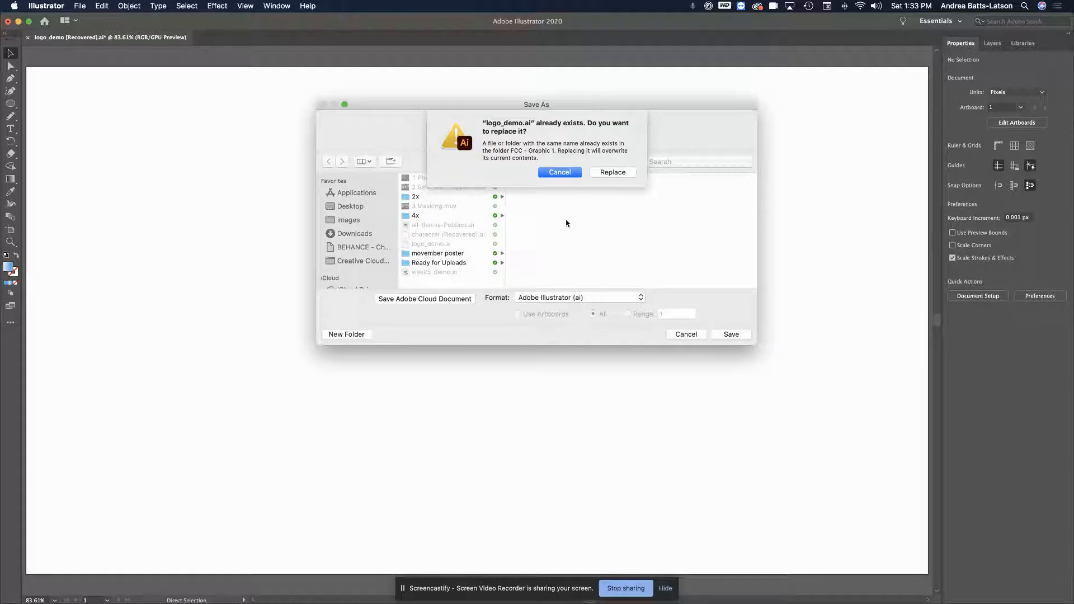
left_click(613, 172)
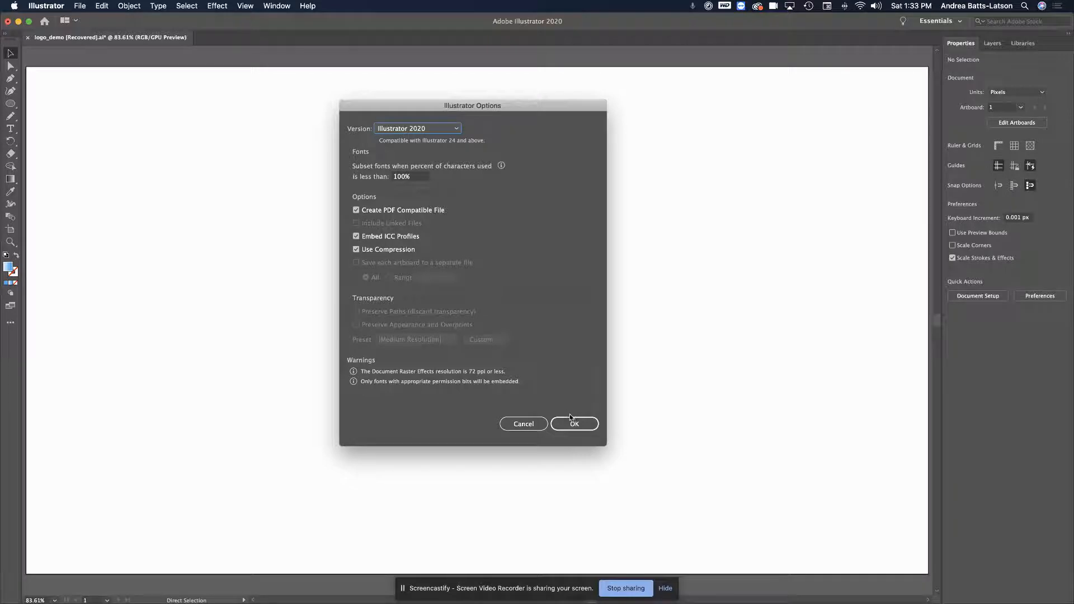
left_click(575, 424)
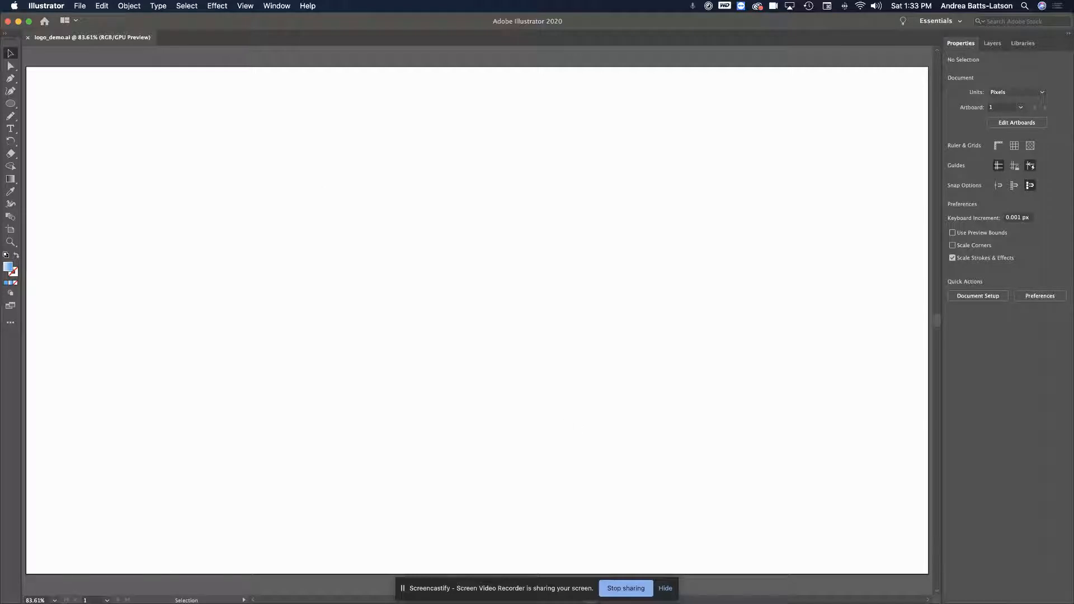
left_click(11, 105)
left_click_drag(154, 144, 247, 238)
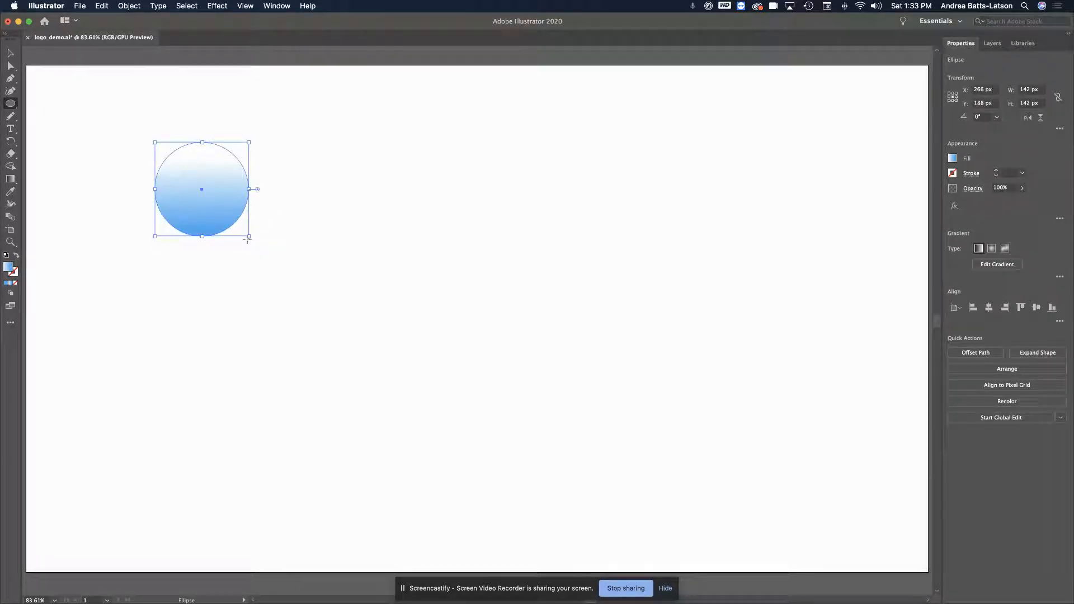
key("Delete")
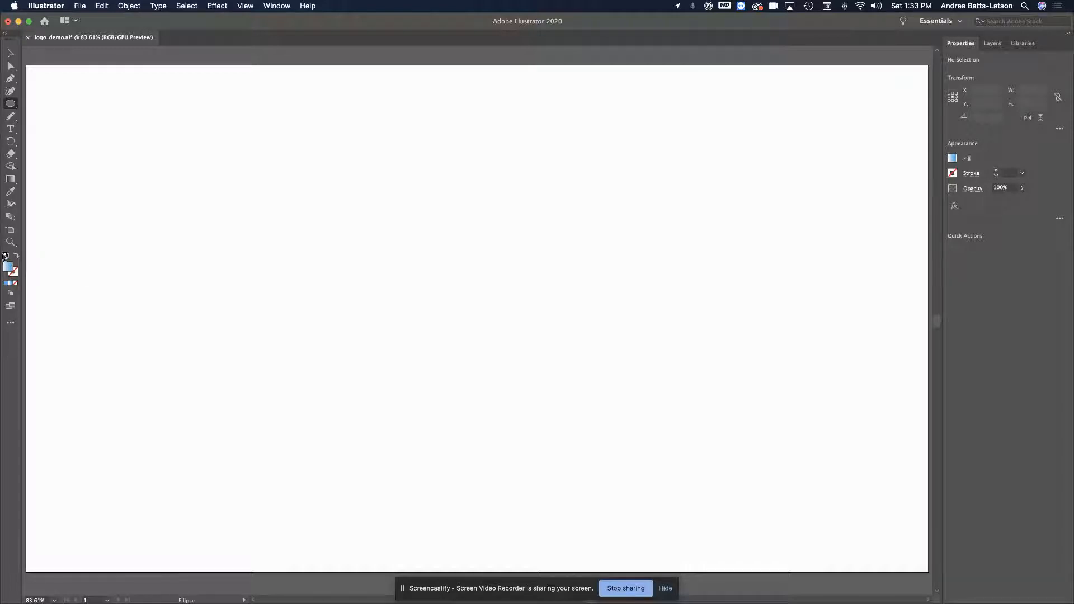
- Restore the default white fill and black stroke, and draw a circle about 213 px wide on the artboard's upper-left area
left_click(5, 256)
left_click_drag(196, 182, 340, 322)
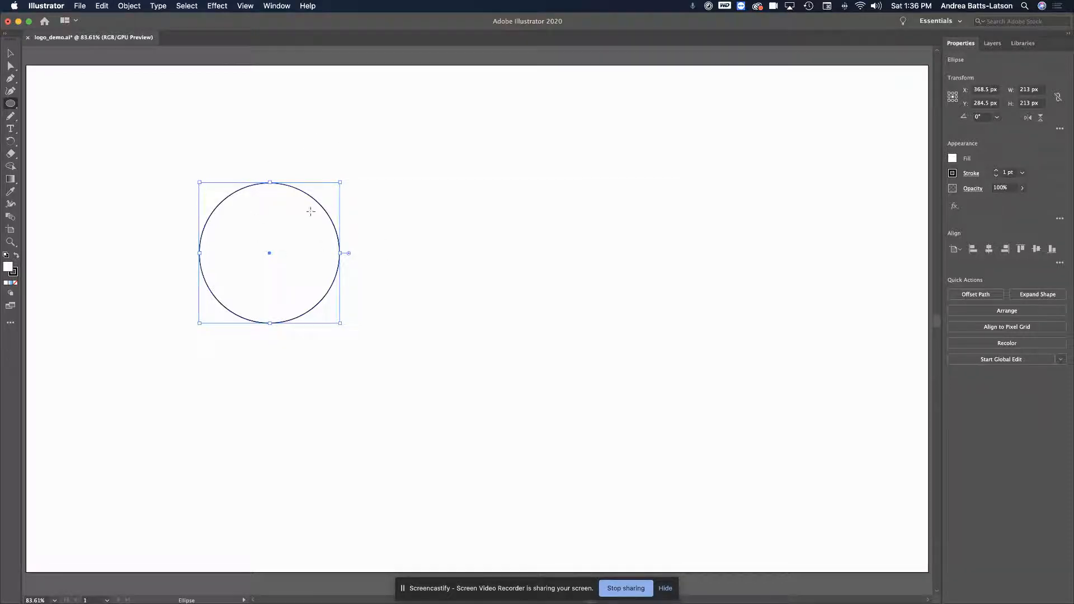
- Increase the circle's stroke weight to 7 pt
left_click(971, 174)
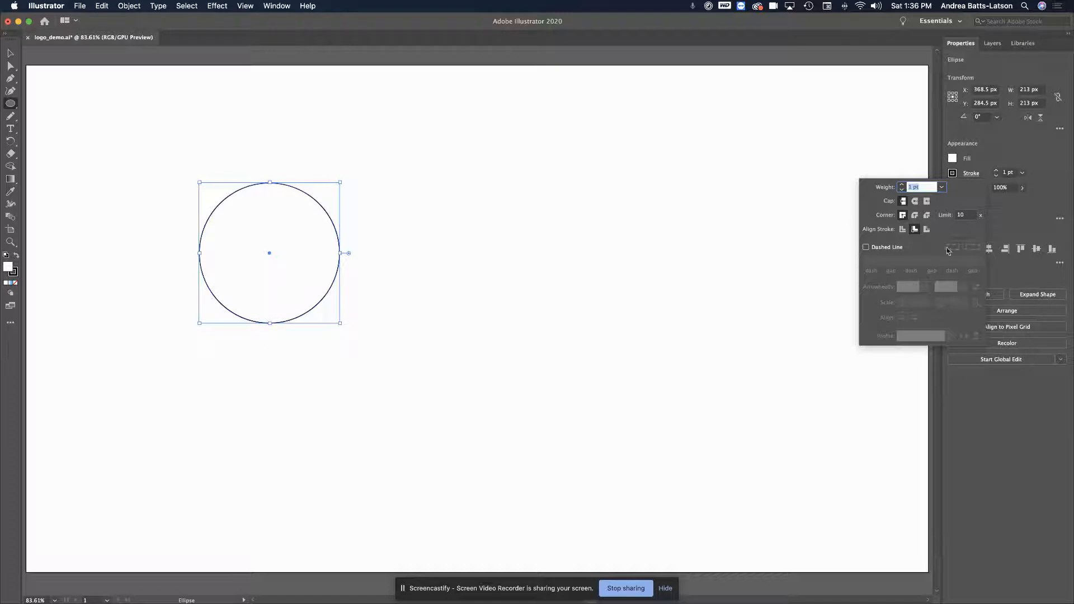
left_click(901, 185)
left_click(901, 185)
left_click(902, 185)
left_click(901, 185)
left_click(901, 185)
left_click(902, 186)
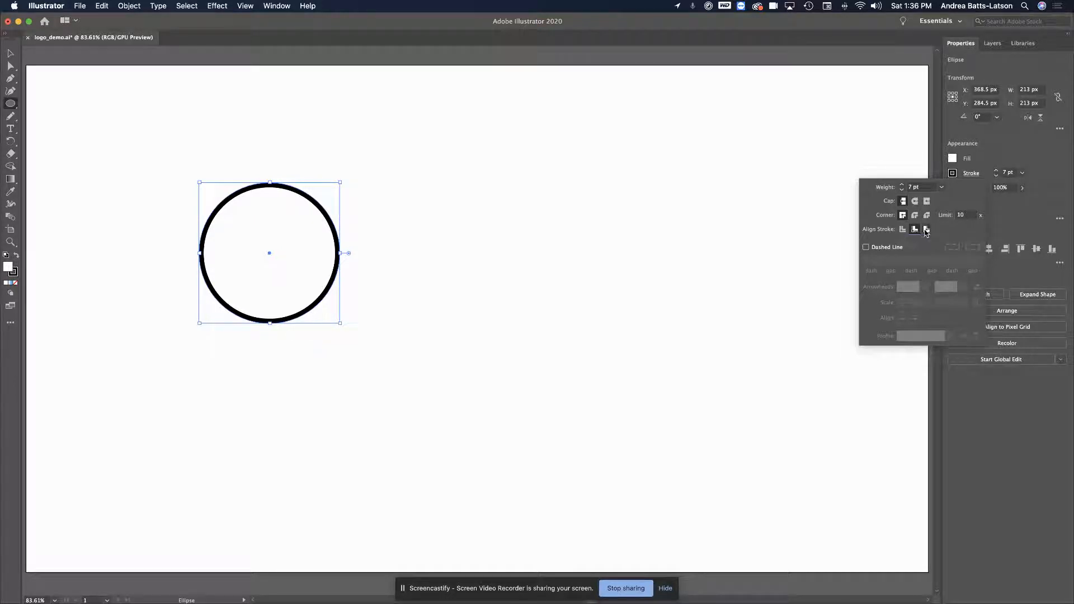
- Try the outside and inside stroke alignments on the circle, and settle on aligning the stroke to the center of its path
left_click(926, 229)
left_click(914, 230)
left_click(902, 229)
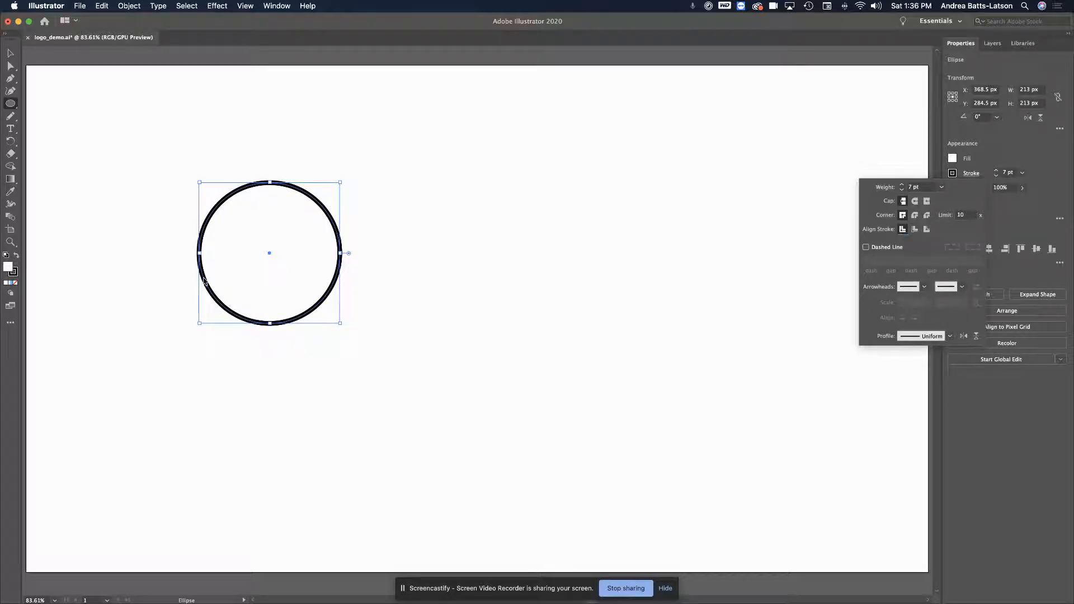
left_click(264, 250)
key("super+equal")
key("super+equal")
key("super+equal")
key("super+equal")
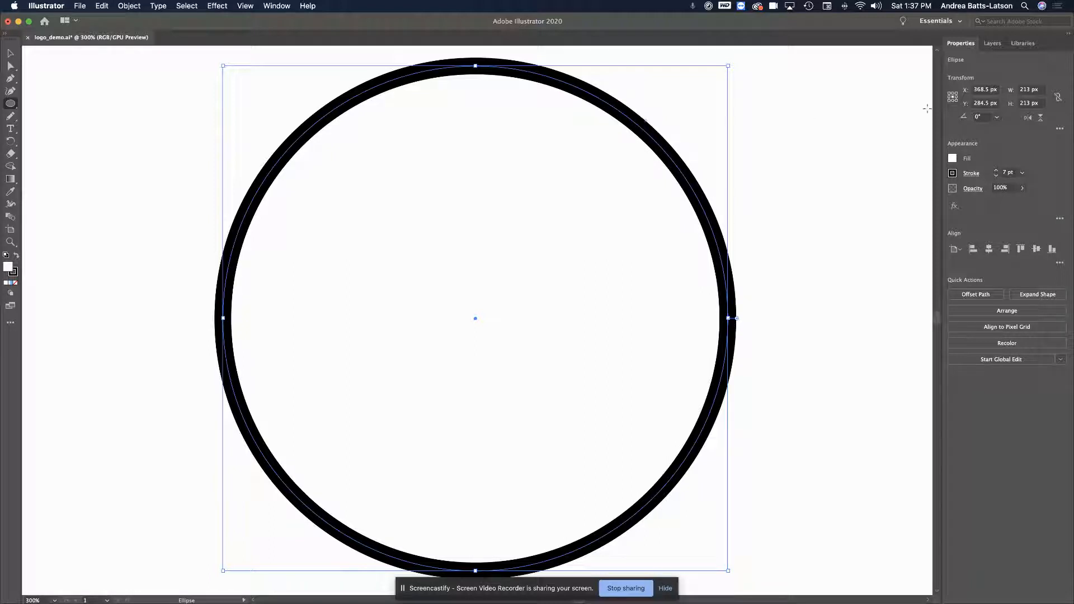
- Reduce the circle's stroke weight to 0.25 pt and remove the stroke completely
left_click(1022, 173)
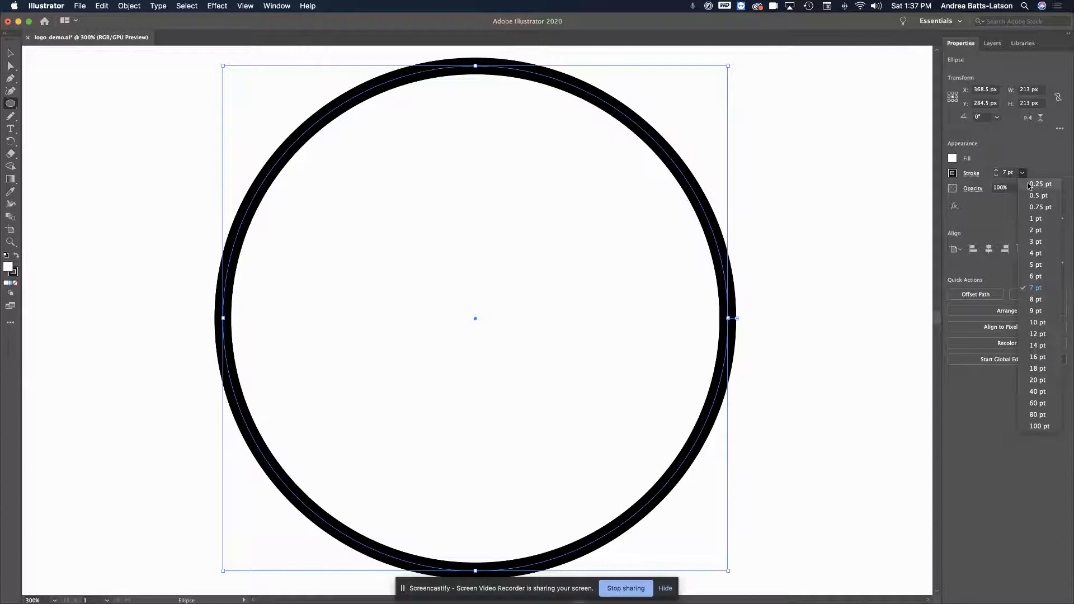
left_click(1034, 184)
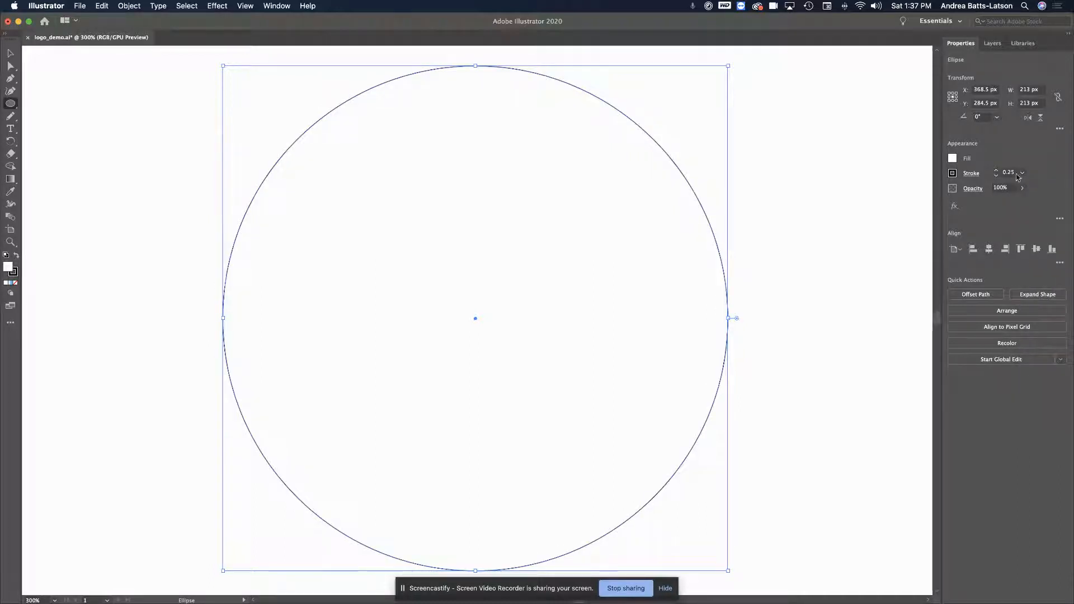
left_click(1008, 173)
left_click(996, 175)
key("Tab")
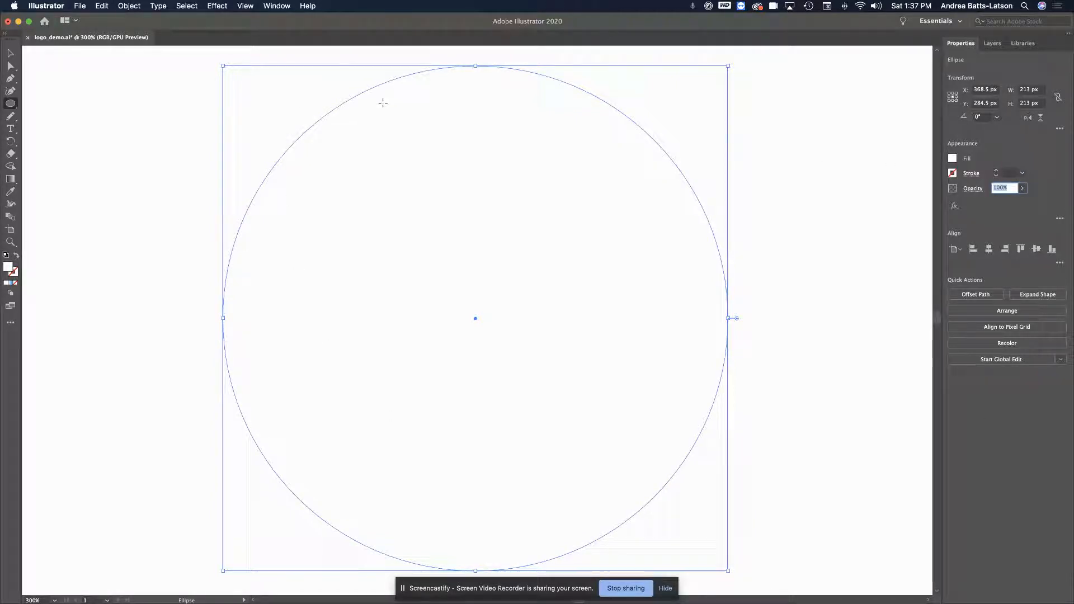
left_click(5, 270)
double_click(5, 270)
left_click(471, 218)
left_click(558, 210)
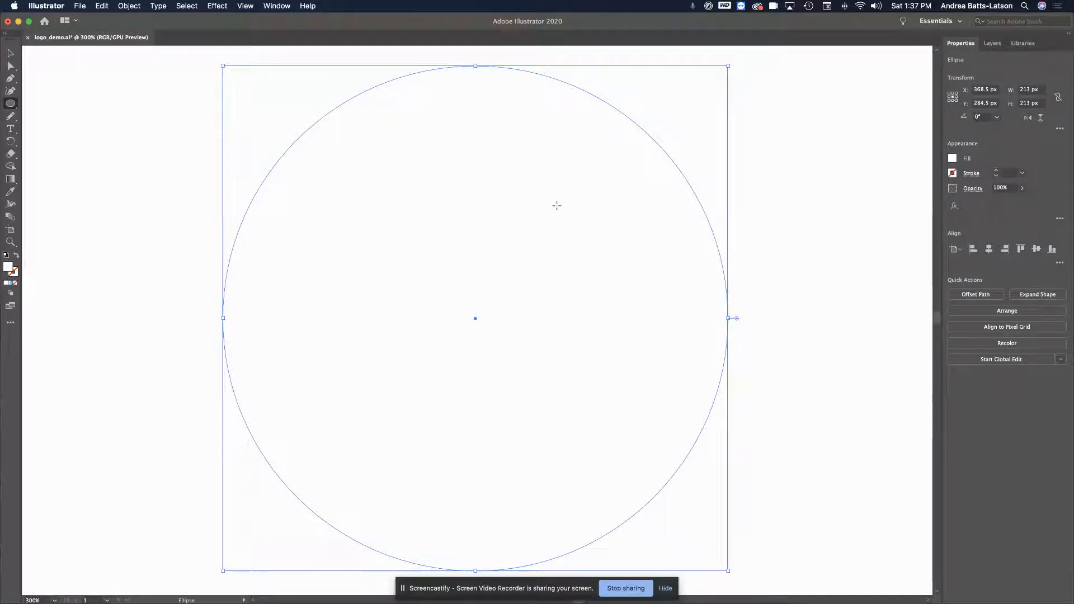
double_click(8, 267)
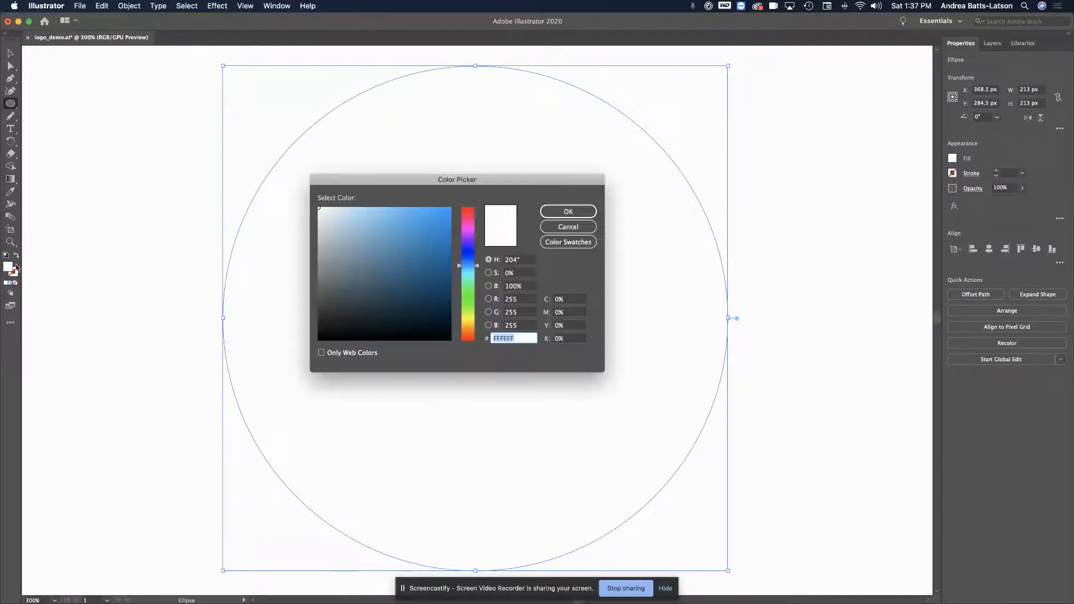
left_click(474, 216)
left_click(551, 211)
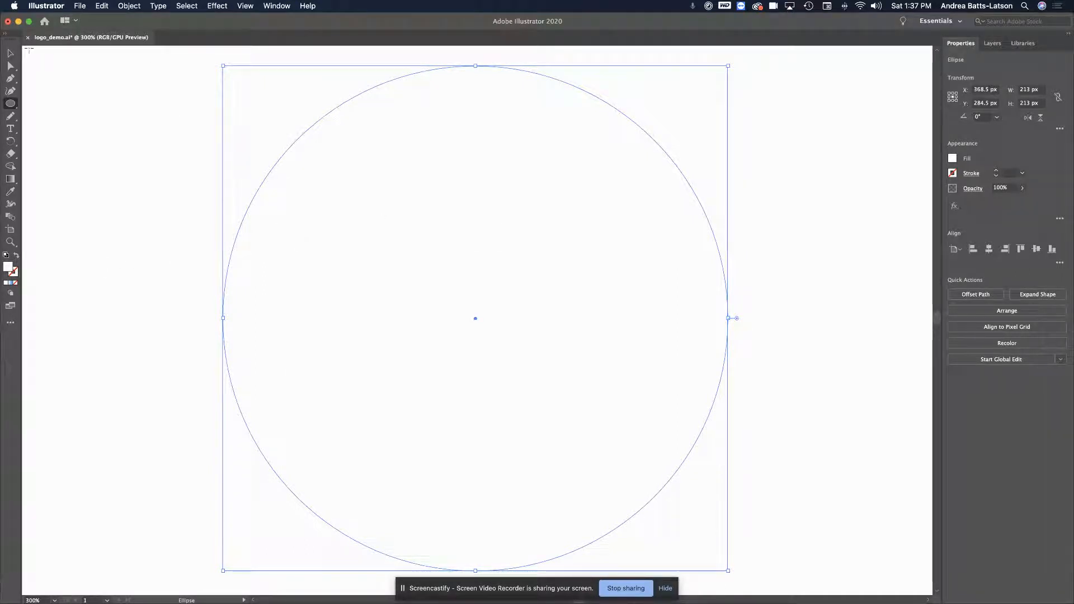
- Try a dark red swatch as the circle's fill, replace it with bright yellow, and deselect the circle
left_click(10, 53)
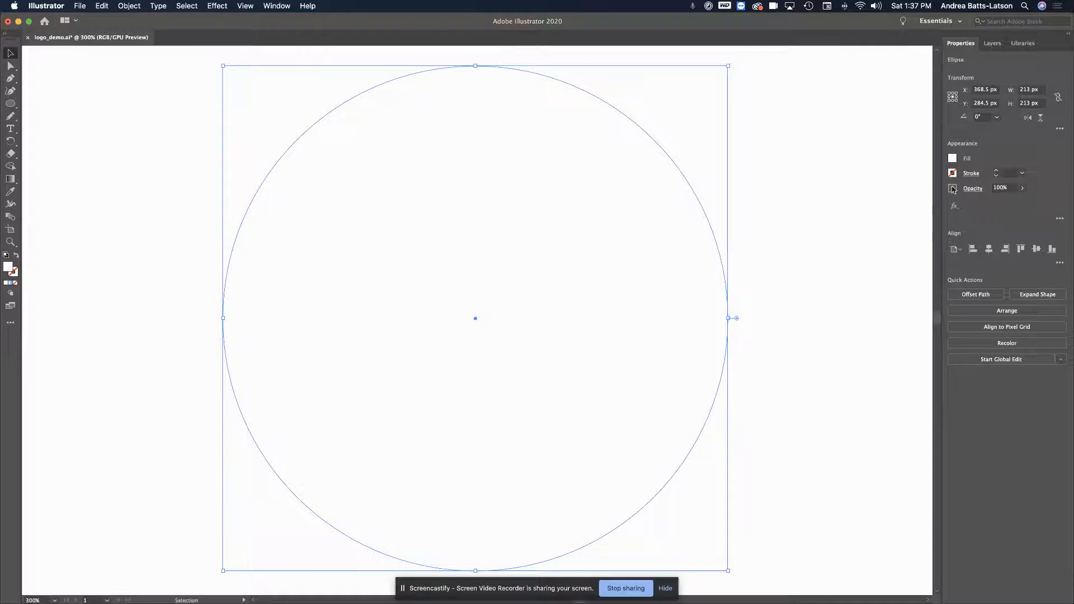
left_click(952, 160)
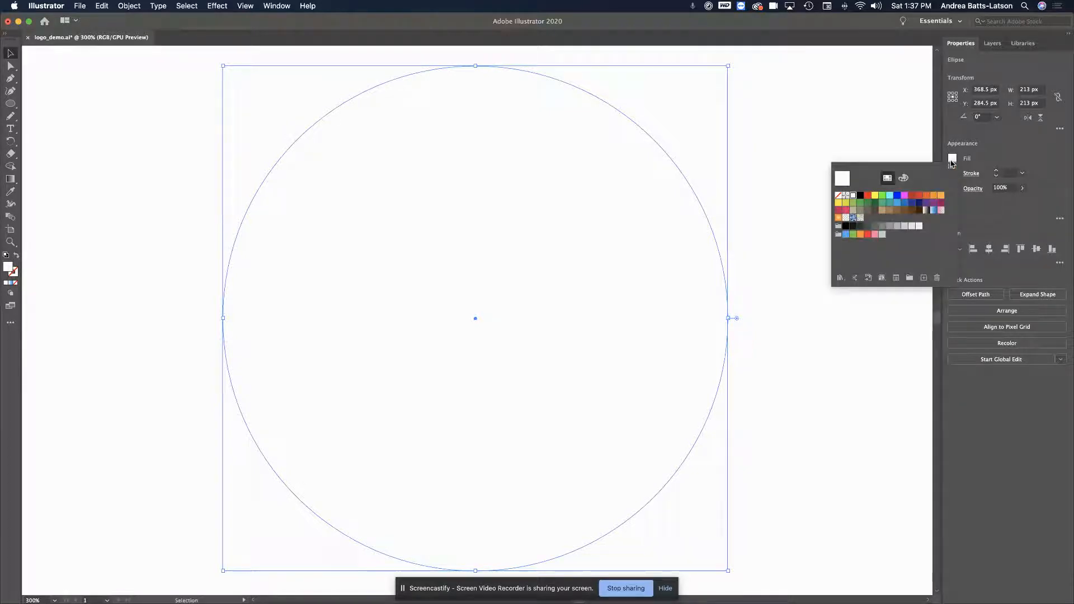
left_click(911, 195)
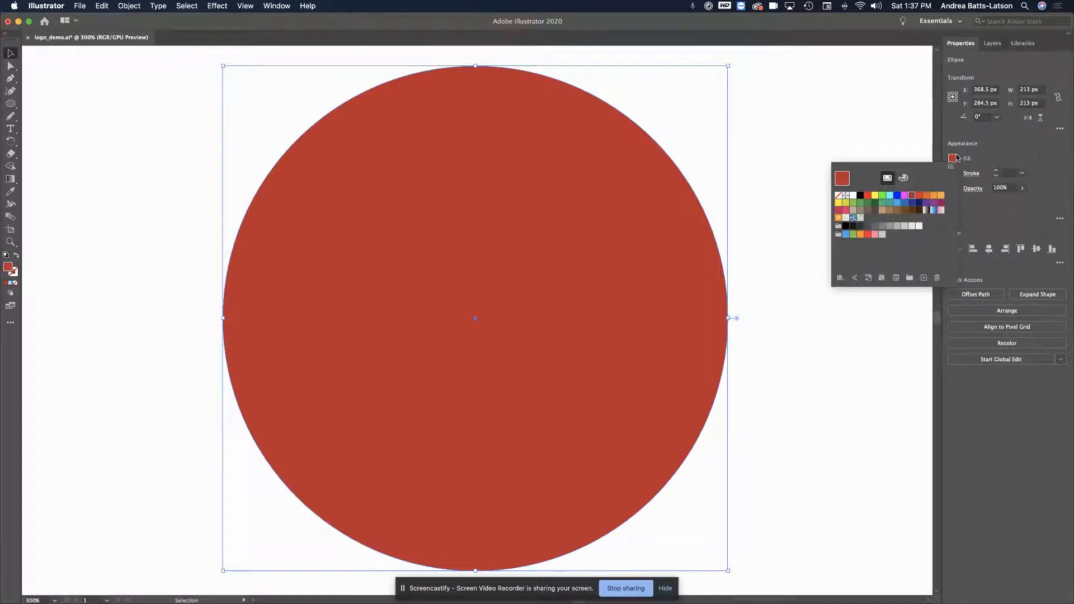
left_click(874, 197)
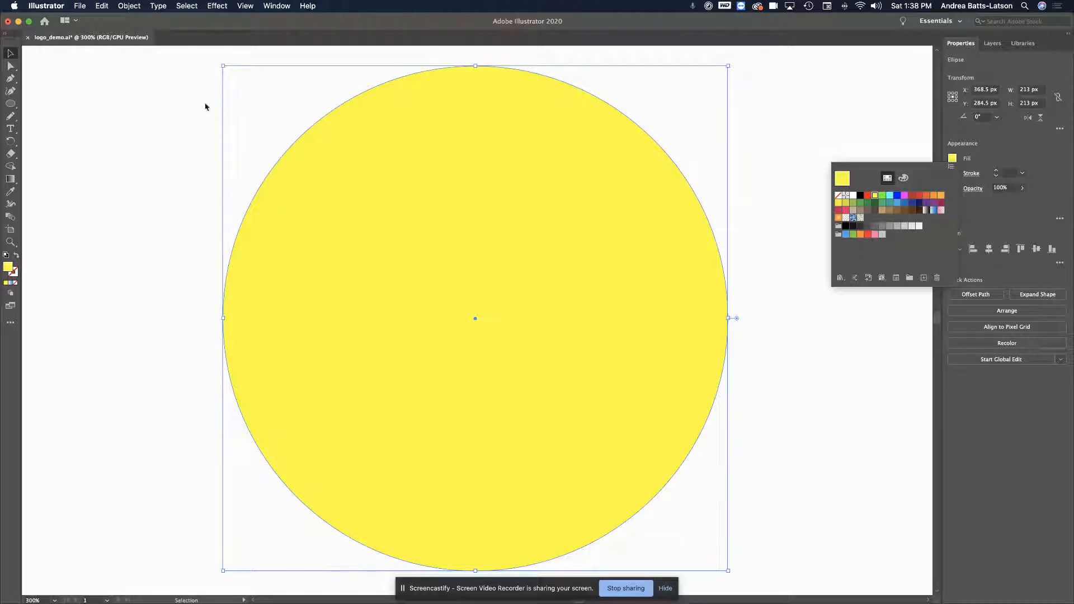
left_click(175, 100)
left_click(175, 100)
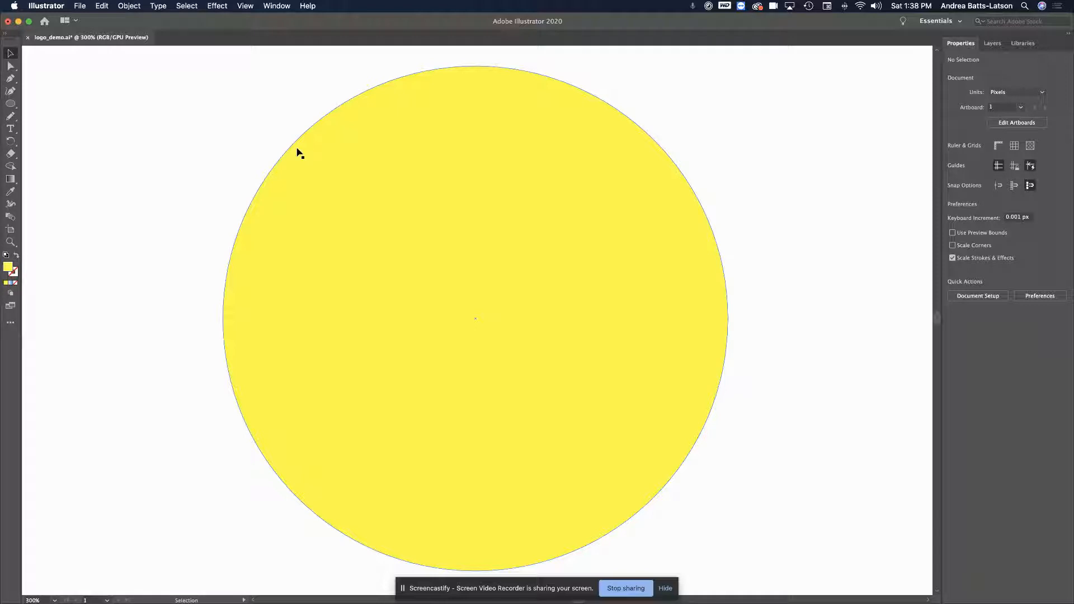
- Select the yellow circle and give it a dark red stroke from the swatches
scroll(297, 149, "right", 1)
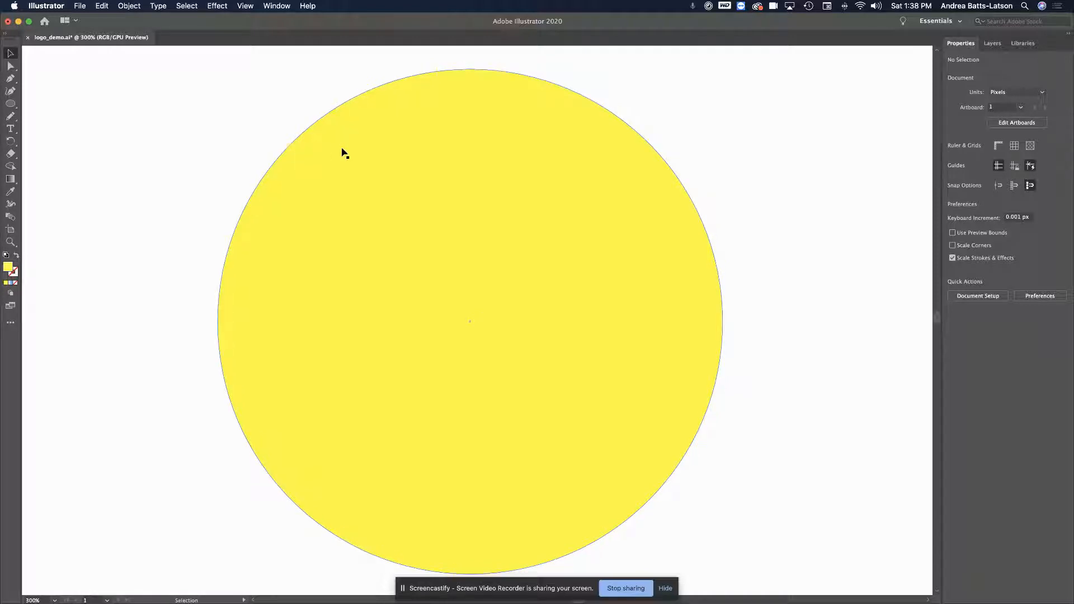
left_click(434, 141)
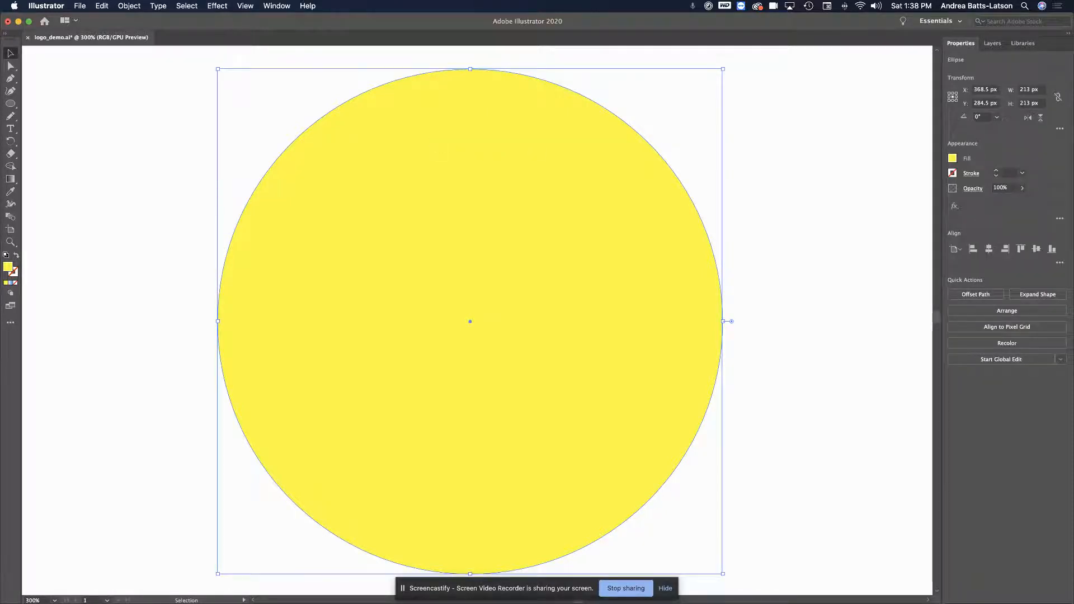
left_click(952, 173)
left_click(952, 173)
left_click(952, 174)
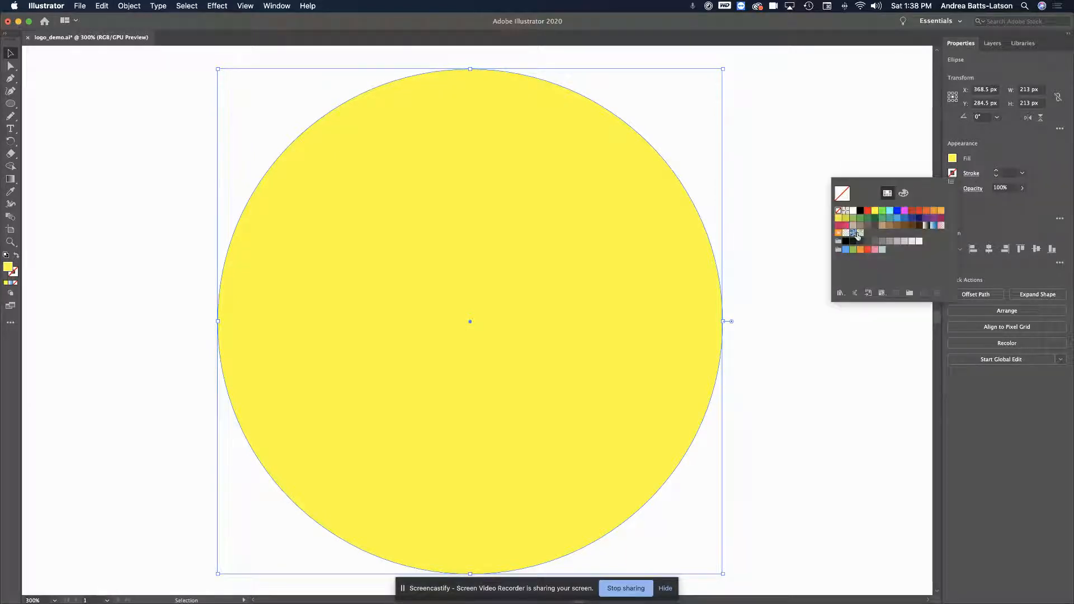
left_click(912, 210)
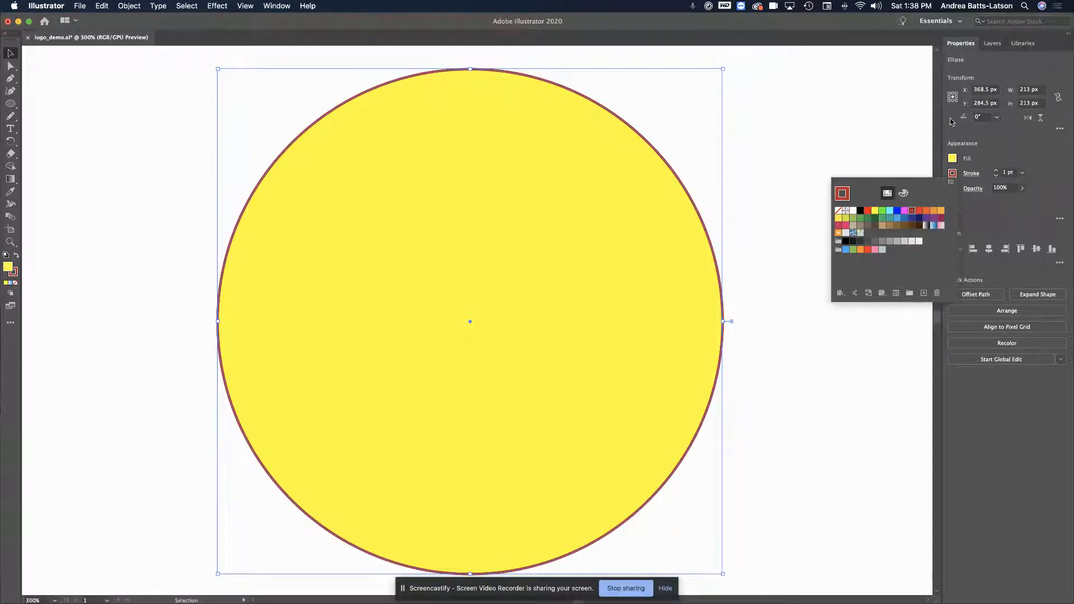
left_click(1014, 156)
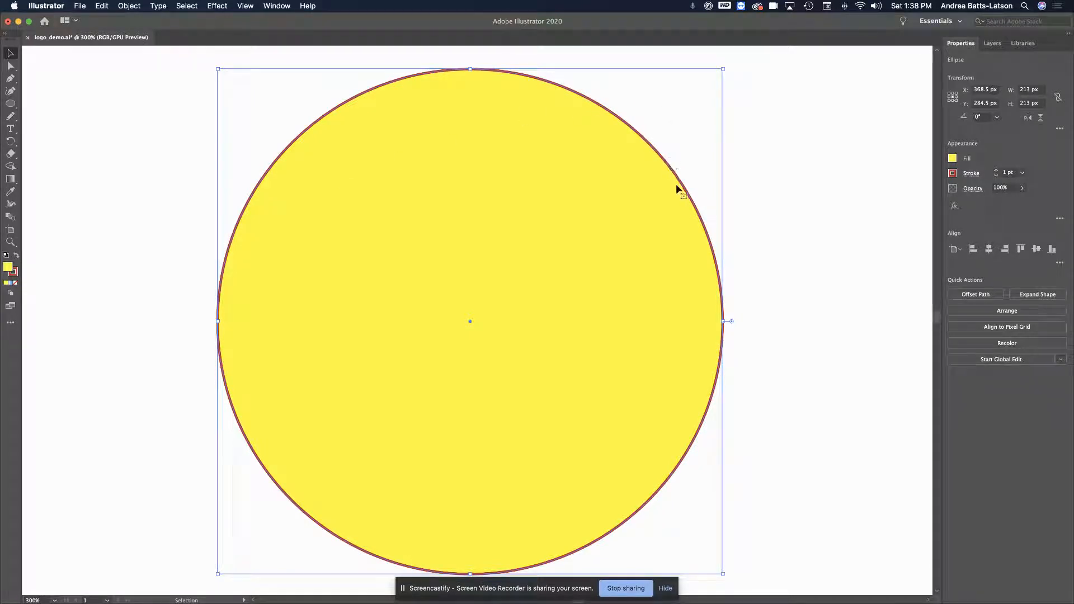
- Increase the yellow circle's stroke weight to 8 pt
left_click(997, 173)
left_click(997, 172)
left_click(997, 173)
left_click(997, 173)
left_click(997, 172)
left_click(997, 173)
left_click(996, 172)
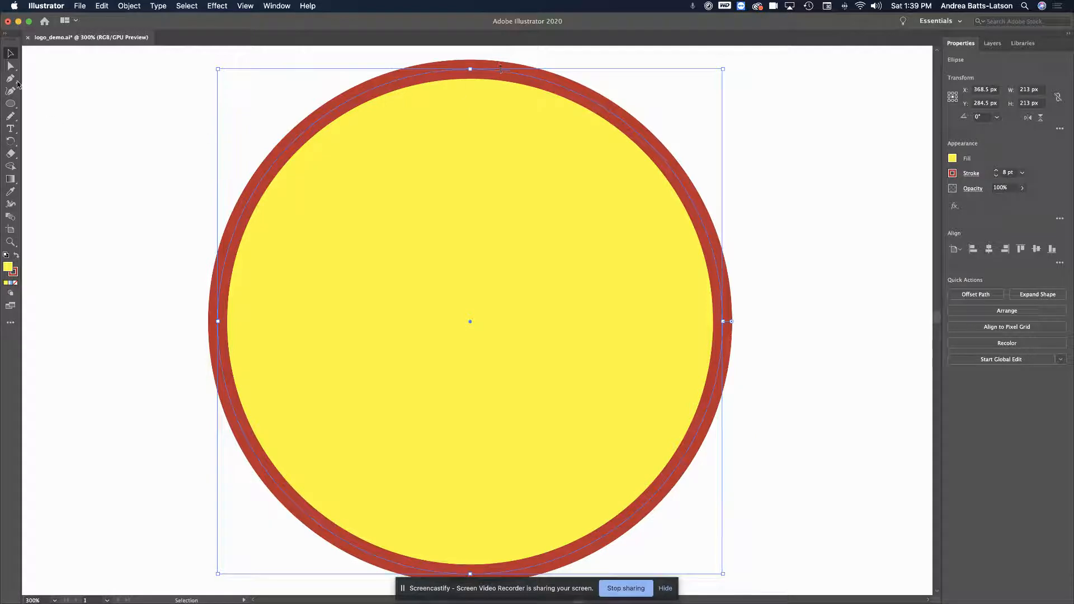
- Add a point text object reading "A" on the empty canvas beside the circle
left_click(10, 129)
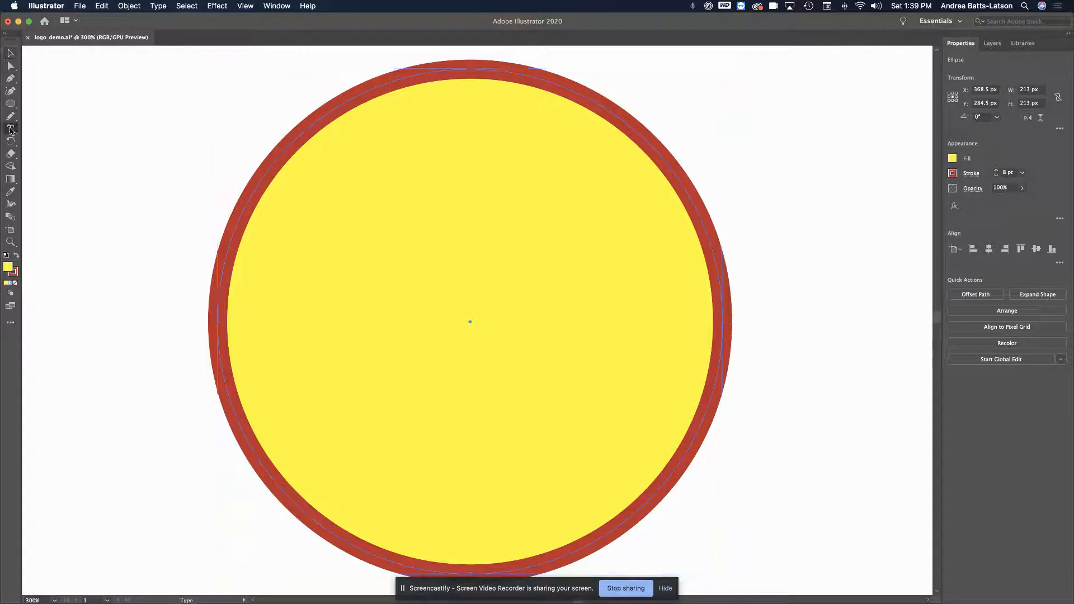
left_click(102, 135)
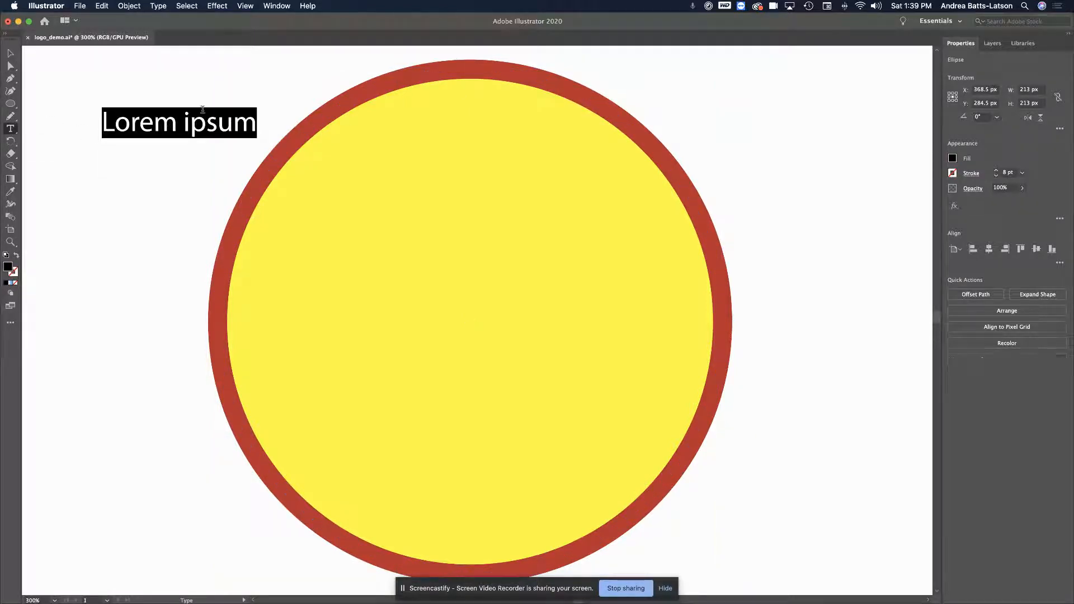
type("A")
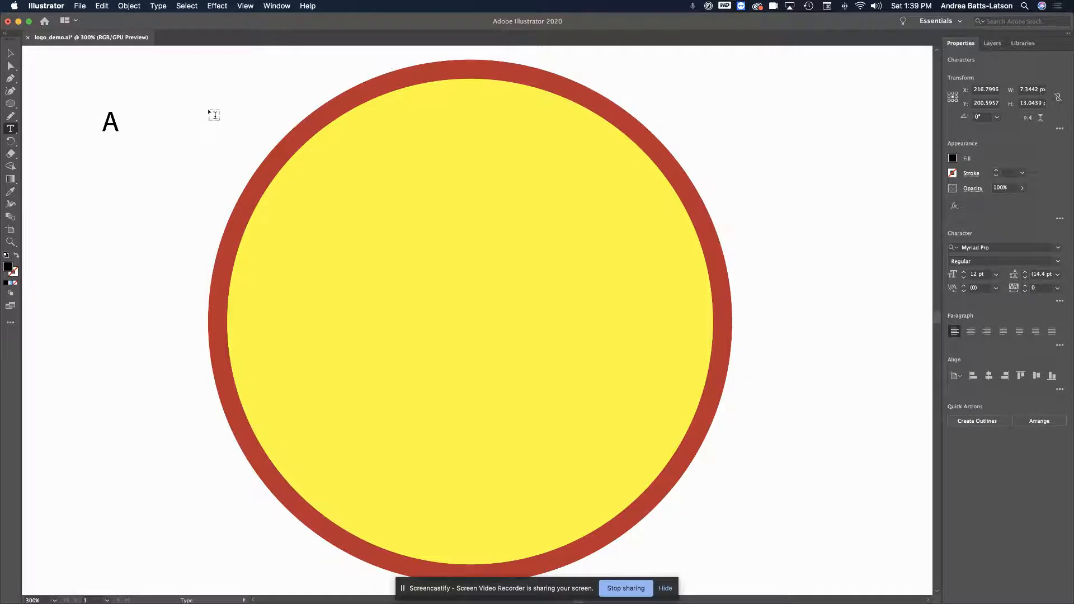
left_click(10, 53)
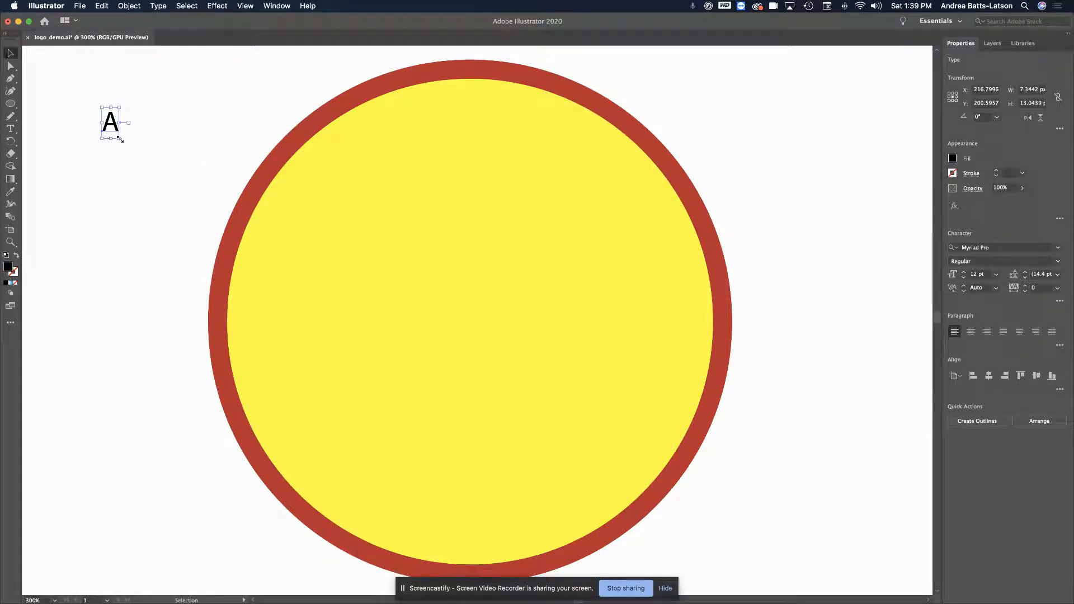
- Scale the letter A up to about 322 pt and move it below the circle onto empty canvas
left_click_drag(119, 138, 640, 537)
left_click_drag(151, 351, 51, 251)
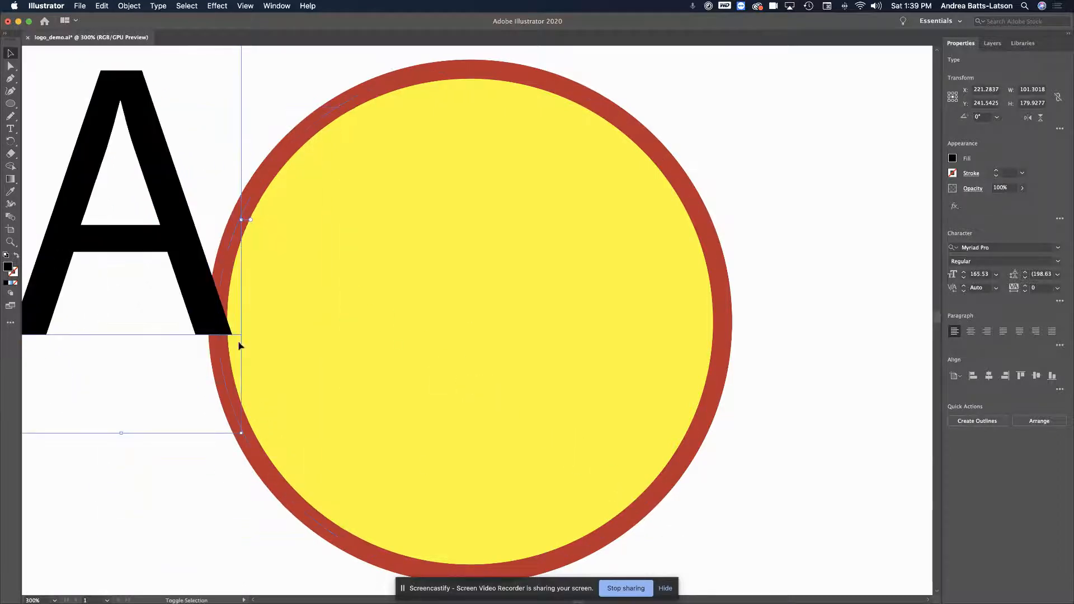
left_click_drag(239, 433, 468, 591)
scroll(114, 191, "down", 4)
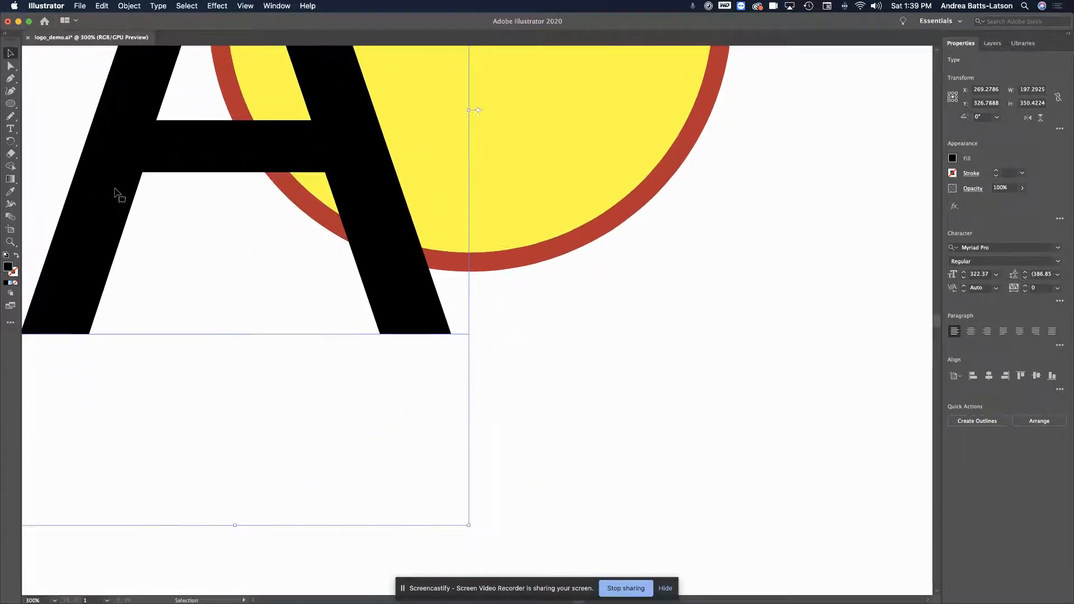
left_click_drag(115, 191, 338, 582)
scroll(174, 339, "down", 10)
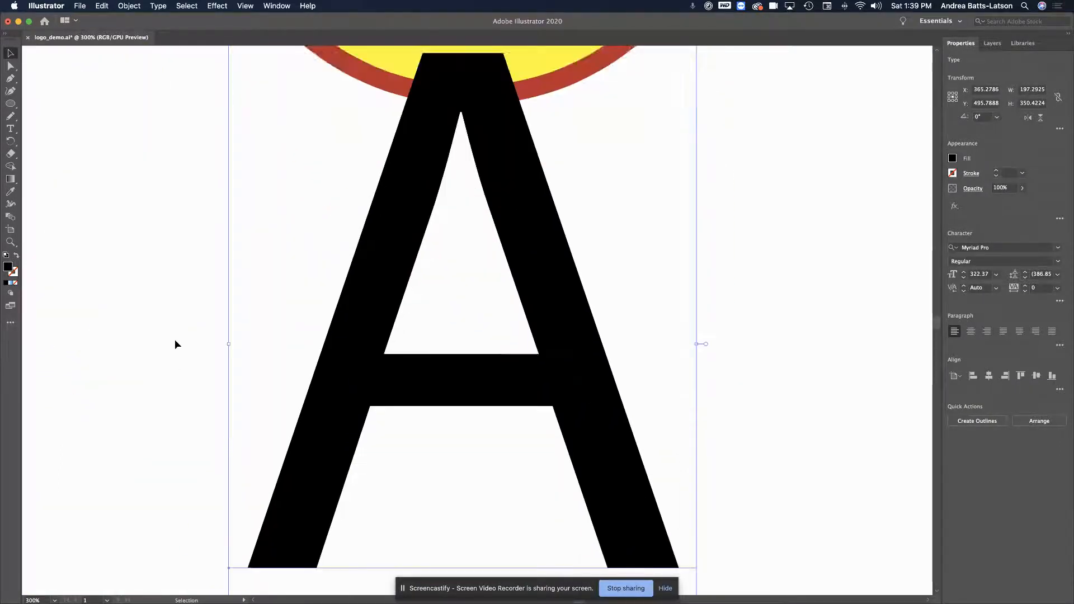
left_click_drag(306, 342, 206, 436)
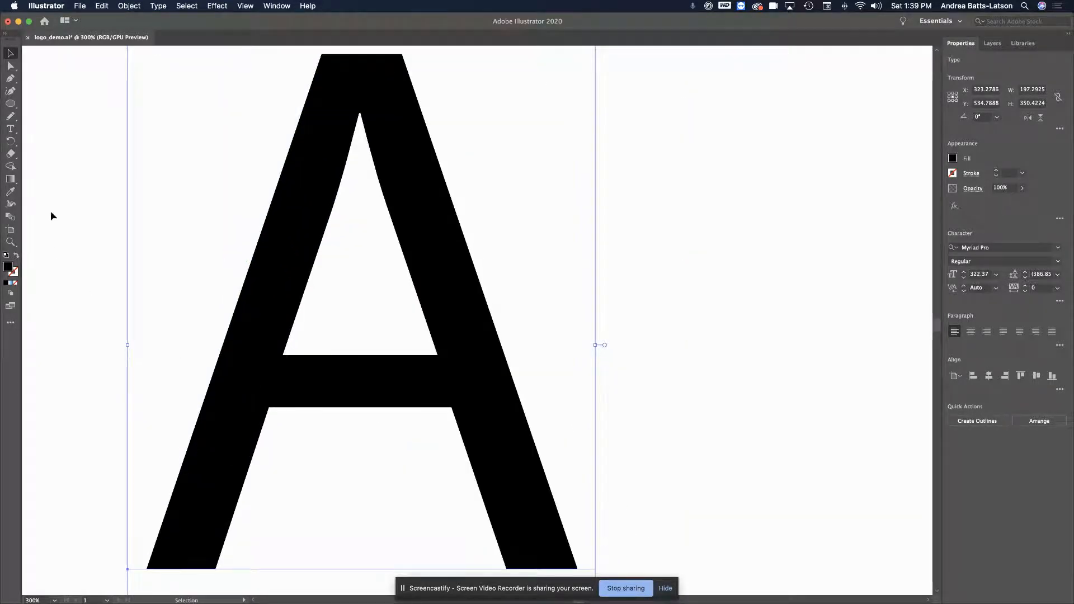
- Fill the letter A with light blue B2DEF9 and keep it selected
double_click(10, 266)
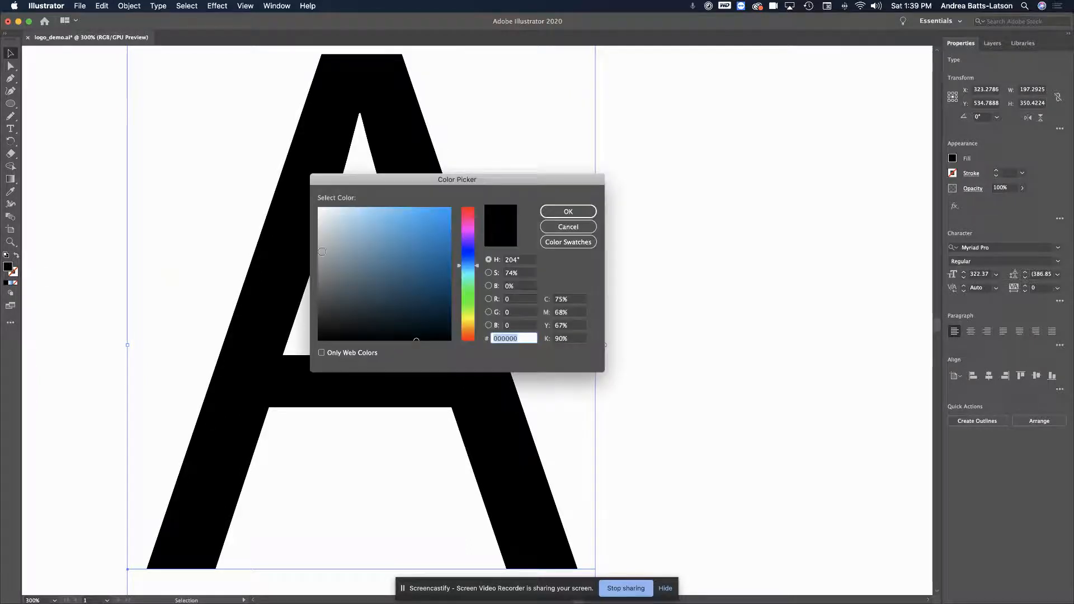
left_click(336, 211)
left_click_drag(336, 213, 356, 210)
left_click(552, 212)
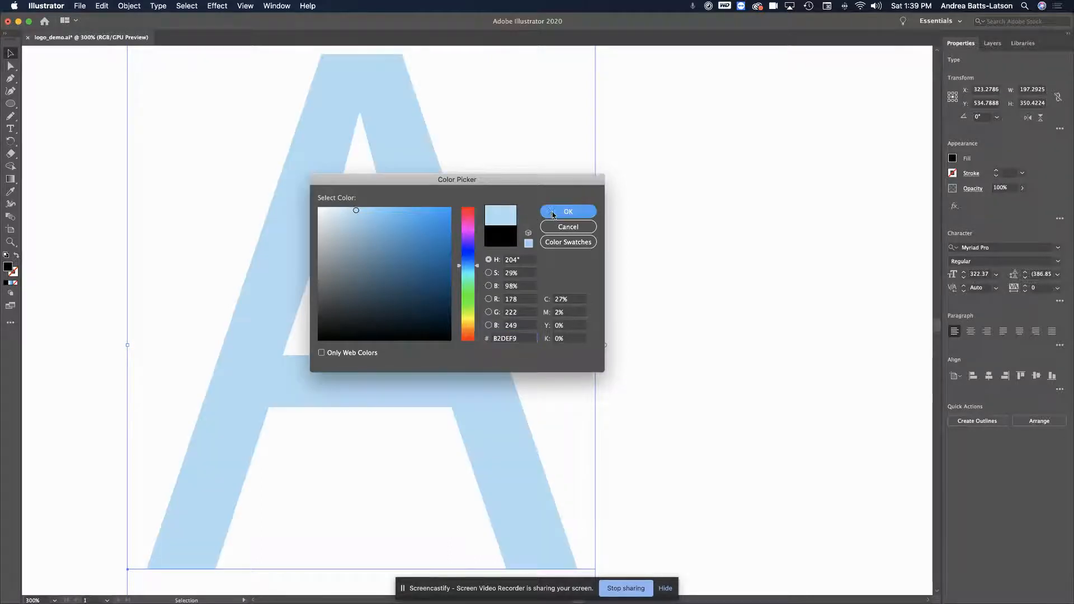
left_click(95, 179)
left_click(349, 167)
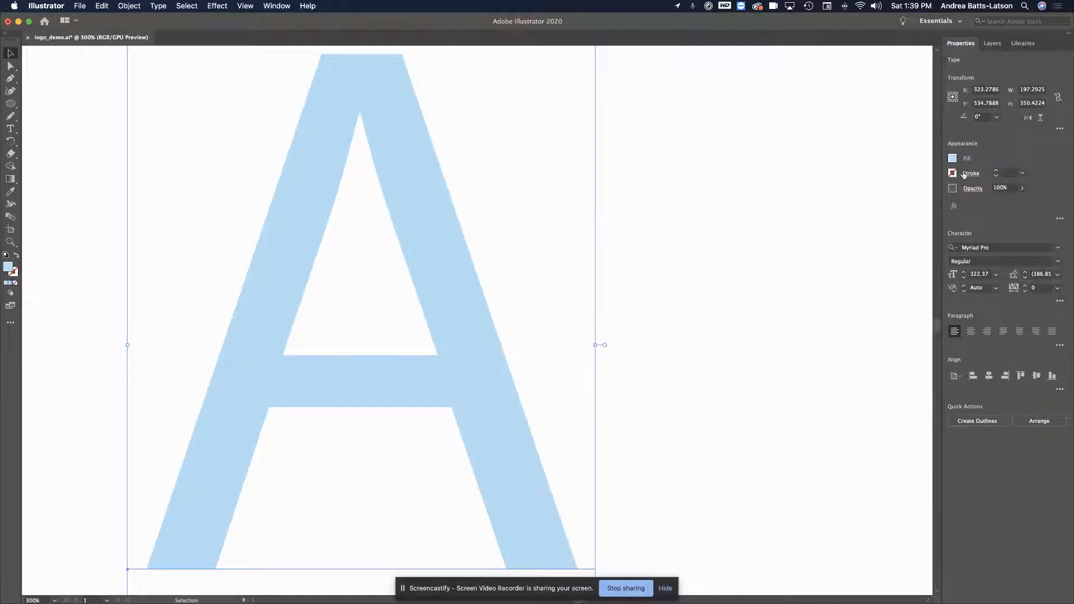
- Give the letter A a bright blue stroke from the swatches and place a duplicate of it to its right
left_click(968, 177)
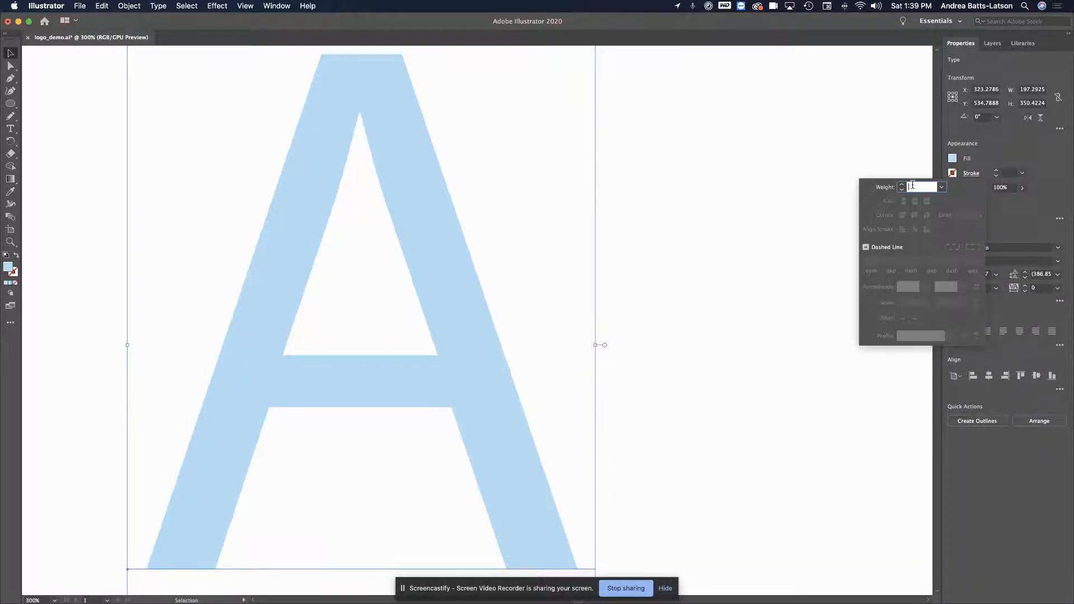
left_click(952, 172)
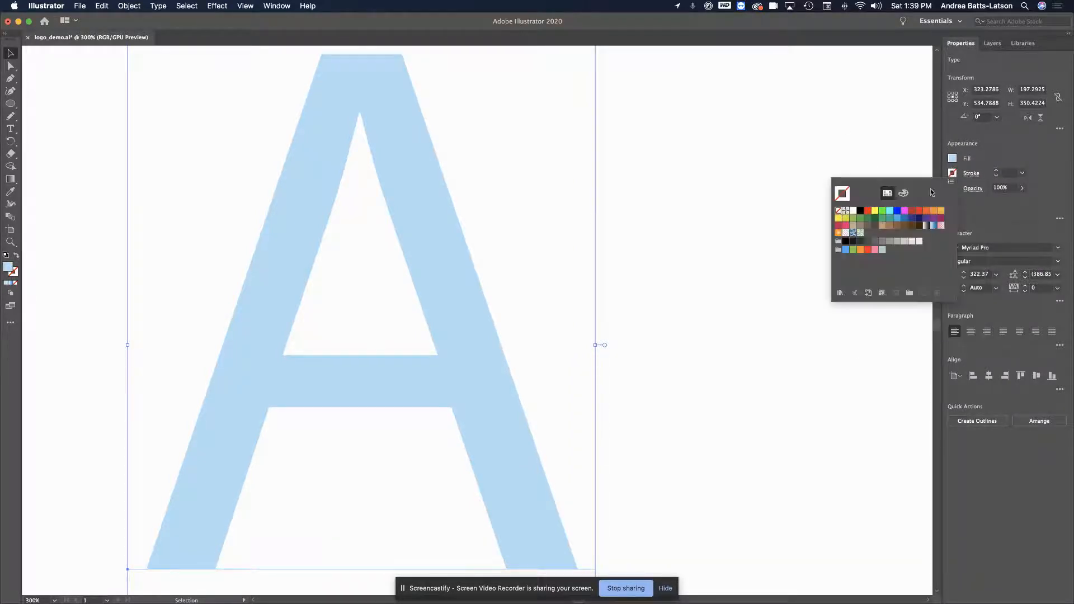
left_click(896, 211)
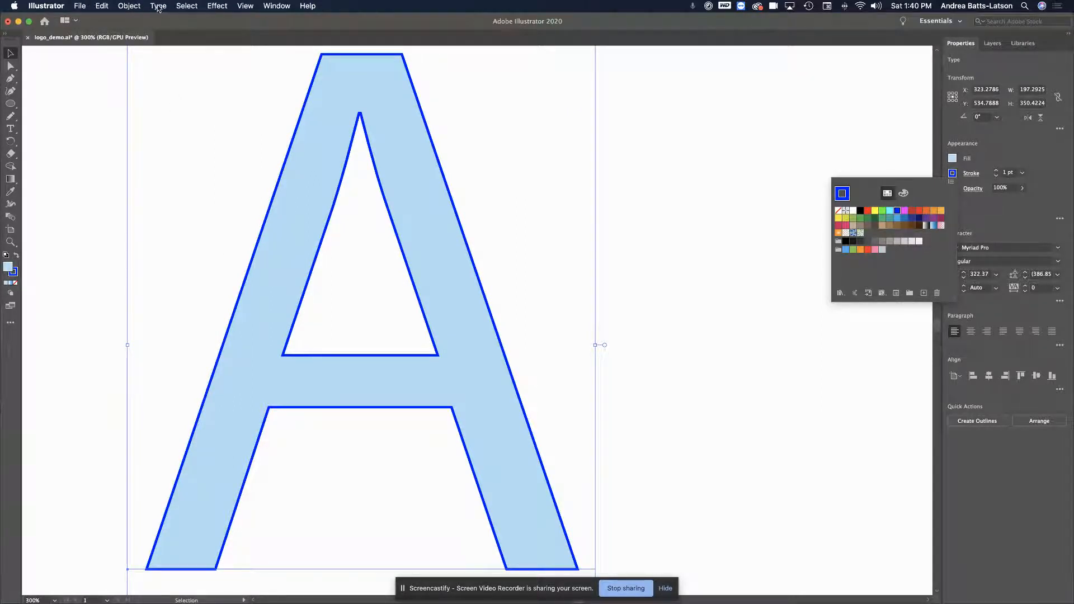
left_click(482, 423)
left_click_drag(475, 341, 892, 291)
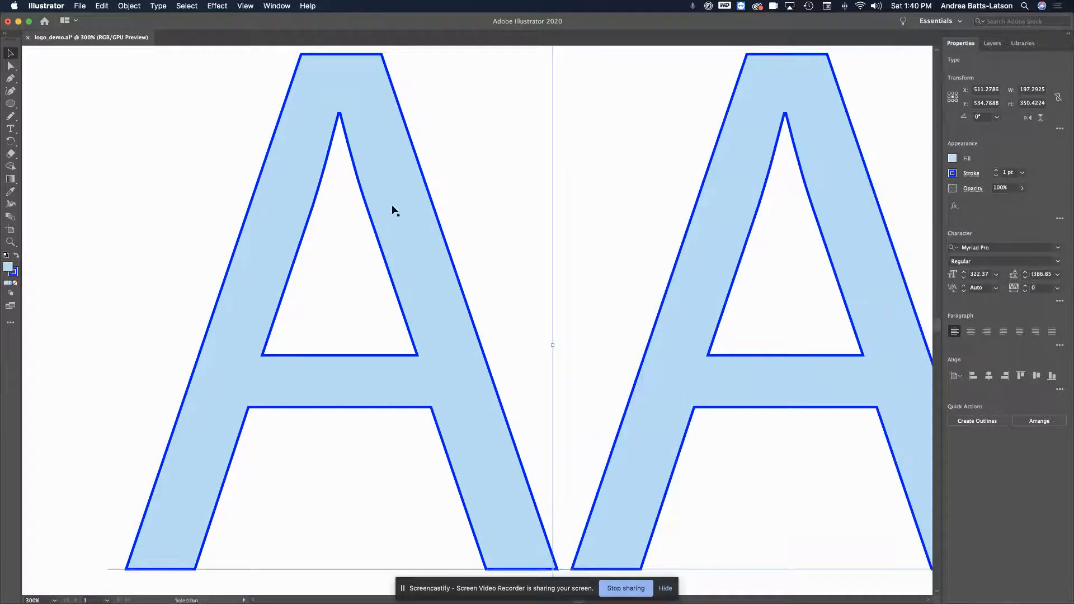
- Convert the original letter A to outlines, leaving its duplicate as live text, and deselect it
left_click(156, 5)
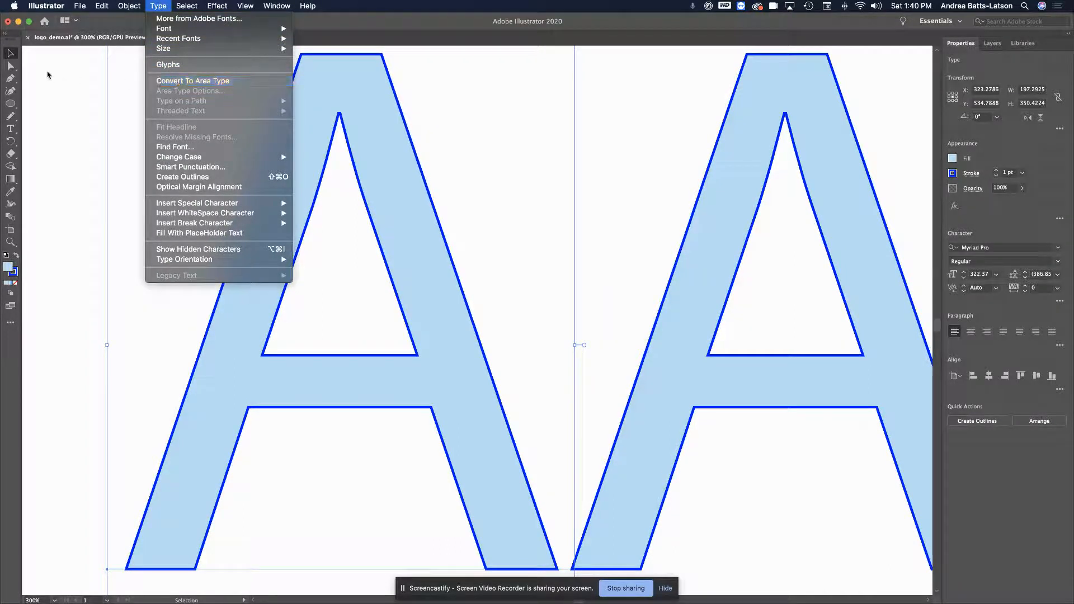
left_click(48, 72)
left_click(47, 72)
left_click(271, 161)
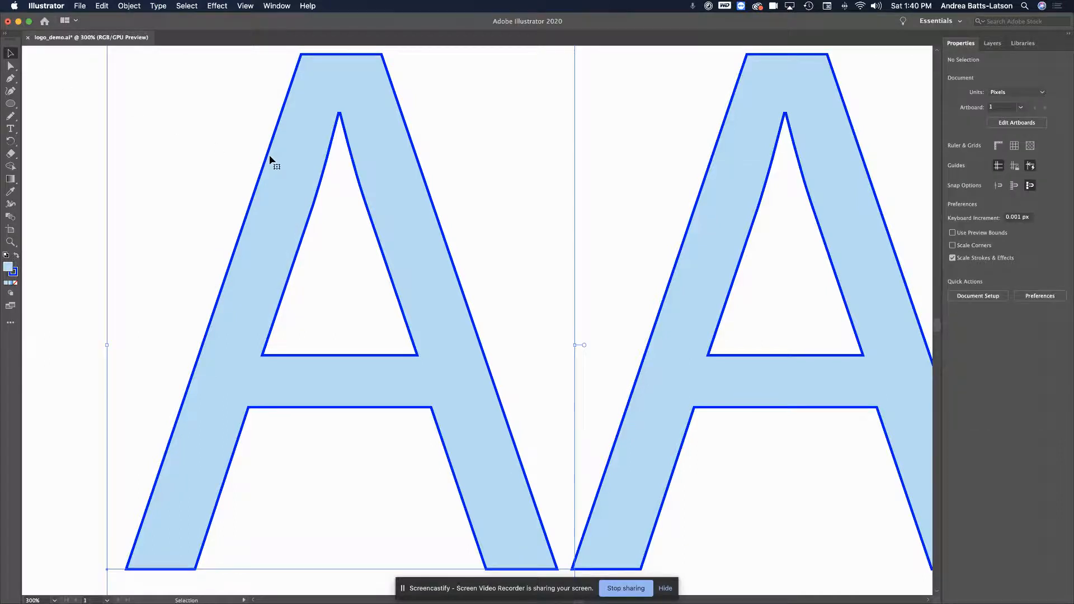
left_click(160, 8)
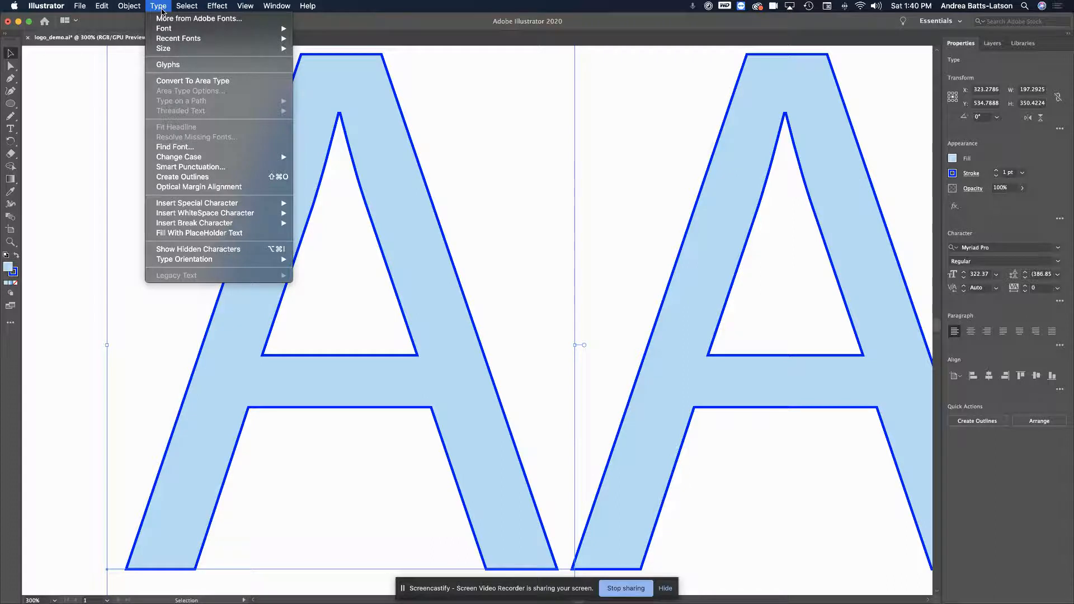
left_click(173, 178)
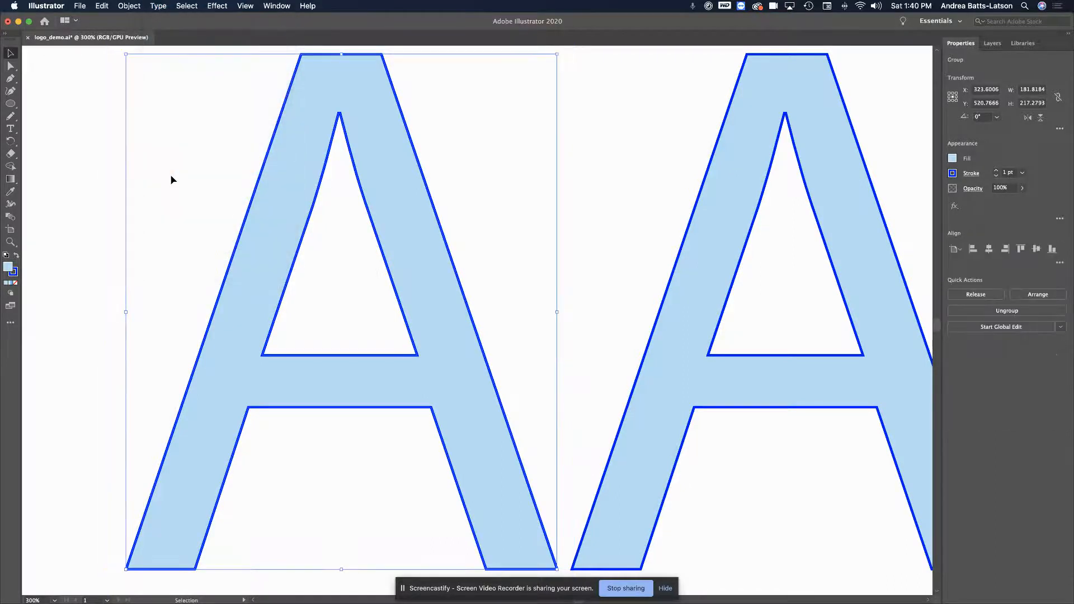
left_click(62, 137)
- Select the outlined A and the live-text A in turn and compare their edges up close
left_click(293, 165)
left_click(710, 267)
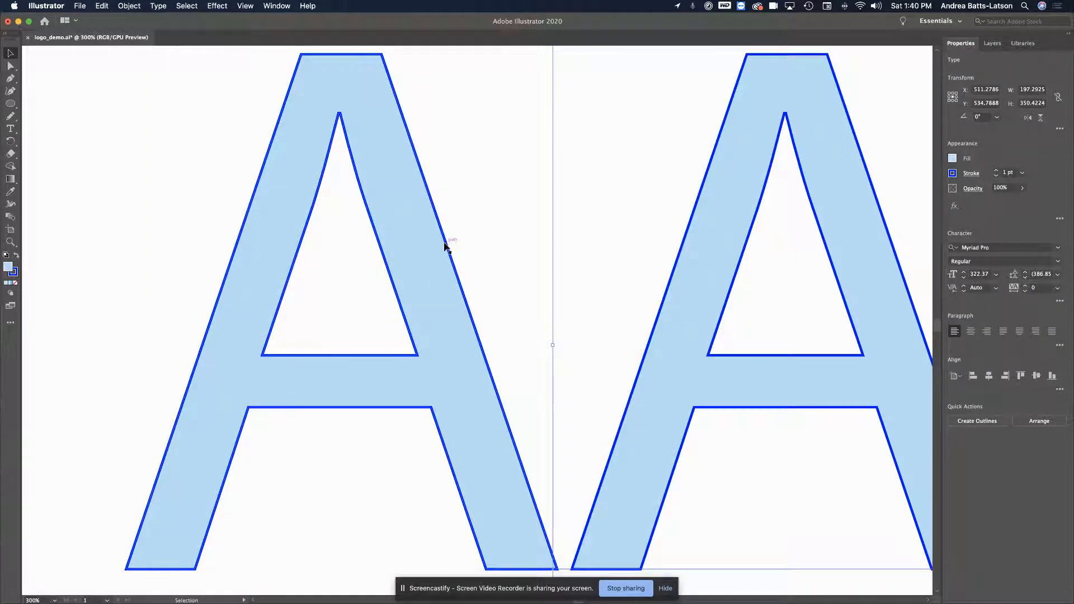
left_click_drag(431, 232, 343, 254)
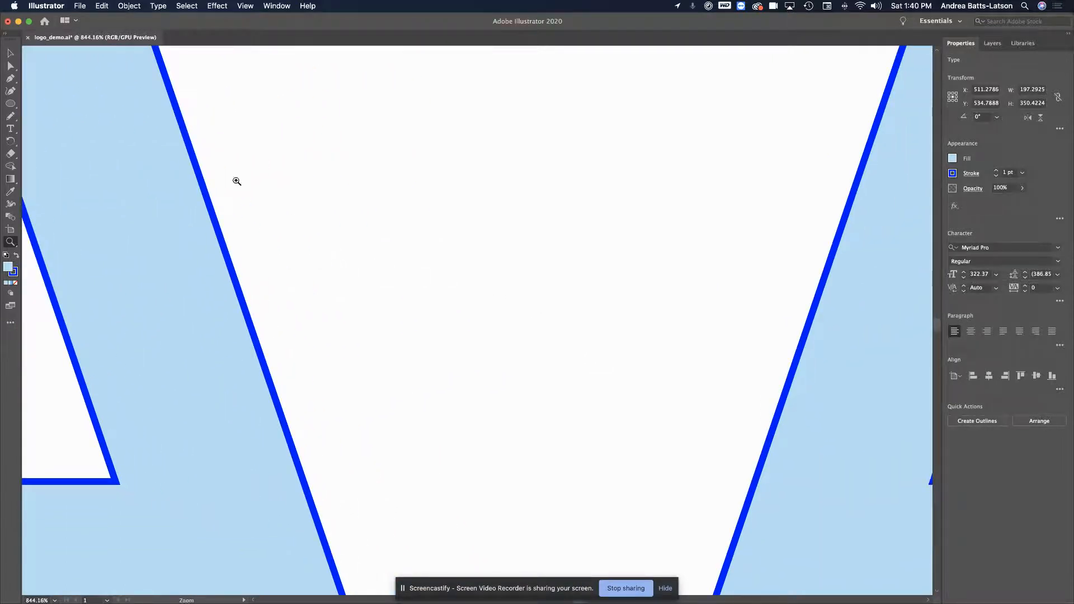
left_click(10, 53)
left_click(226, 292)
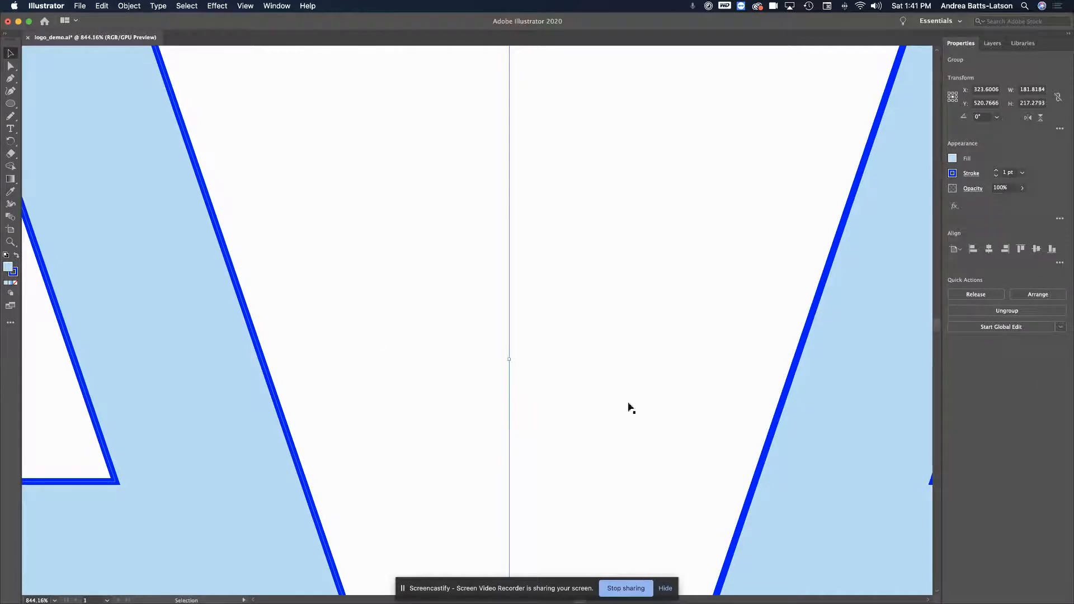
left_click(817, 379)
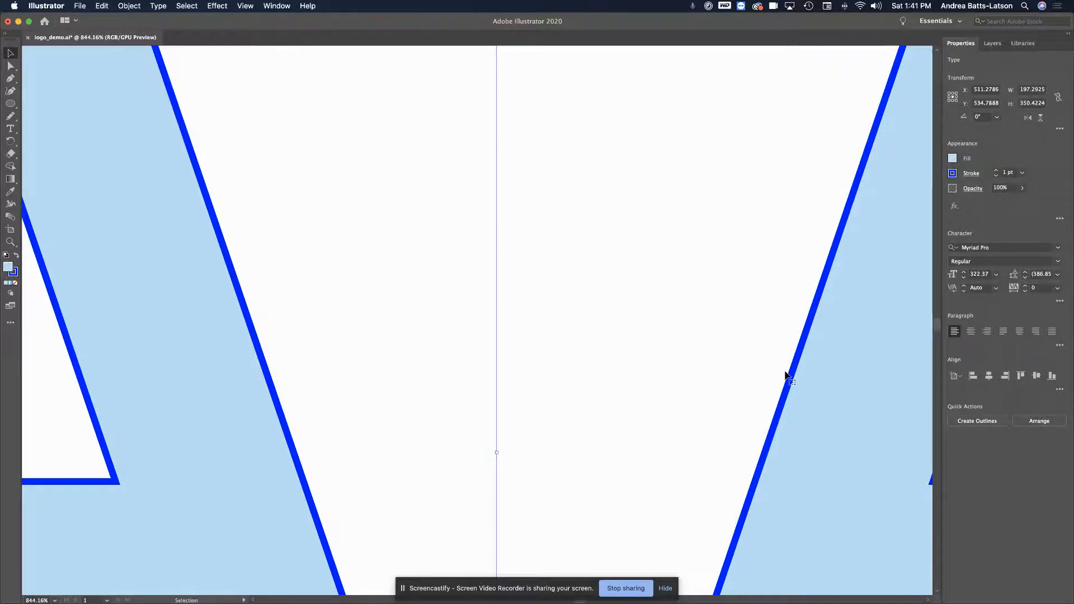
left_click(164, 101)
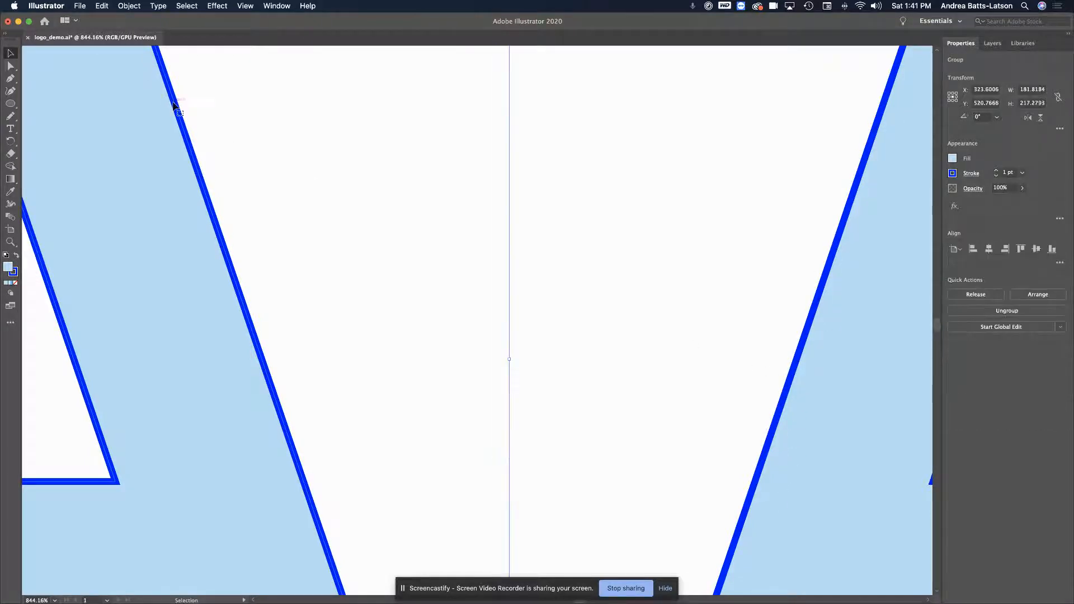
- Increase the outlined A's stroke weight to 7 pt
scroll(108, 138, "left", 5)
scroll(110, 140, "left", 1)
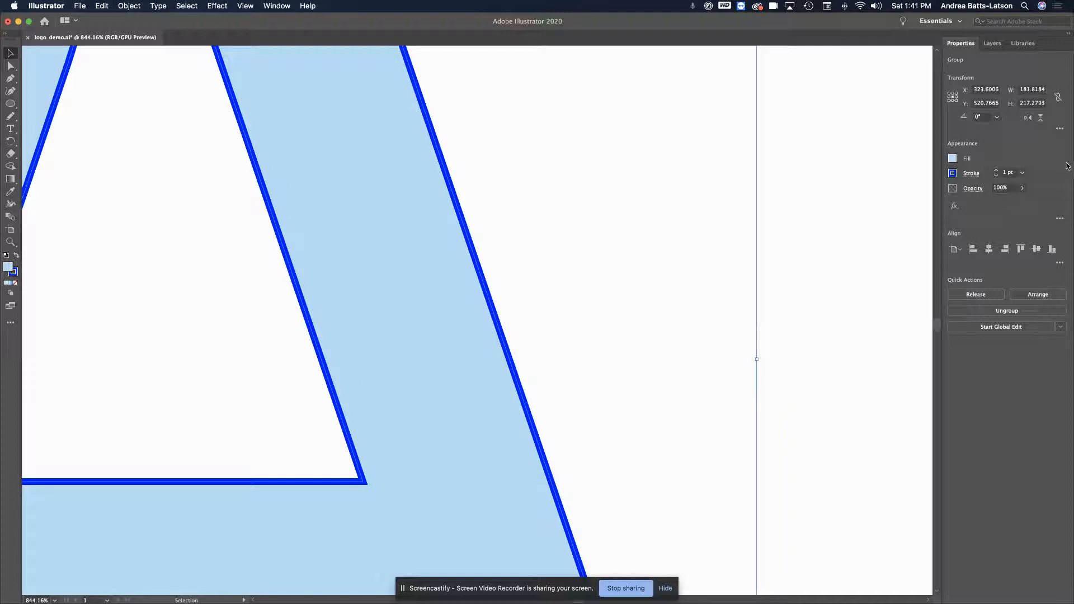
left_click(996, 171)
left_click(996, 170)
left_click(996, 171)
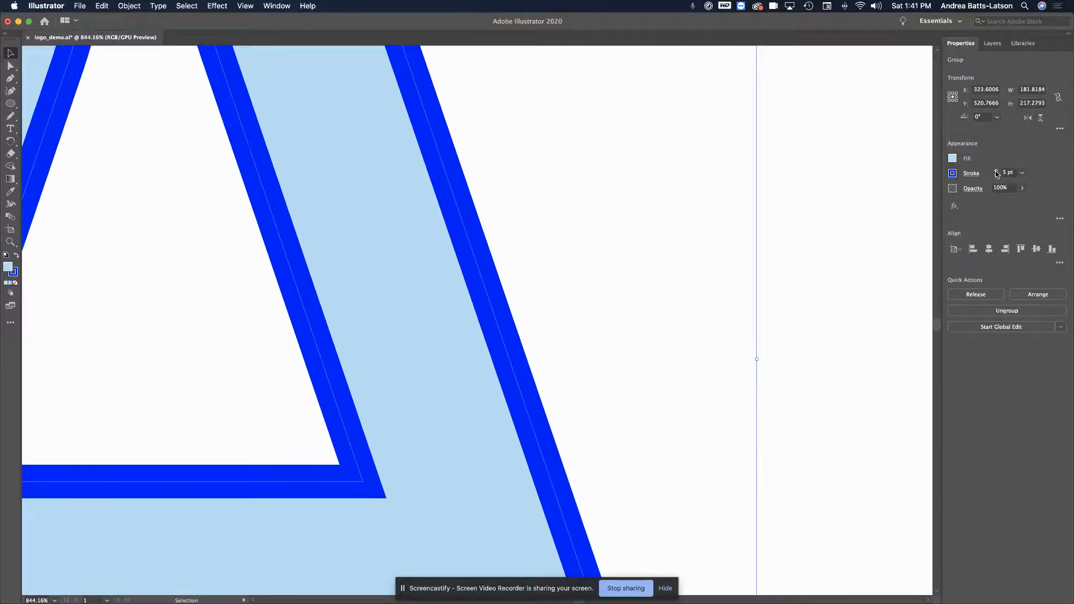
left_click(996, 171)
left_click(996, 171)
left_click(996, 171)
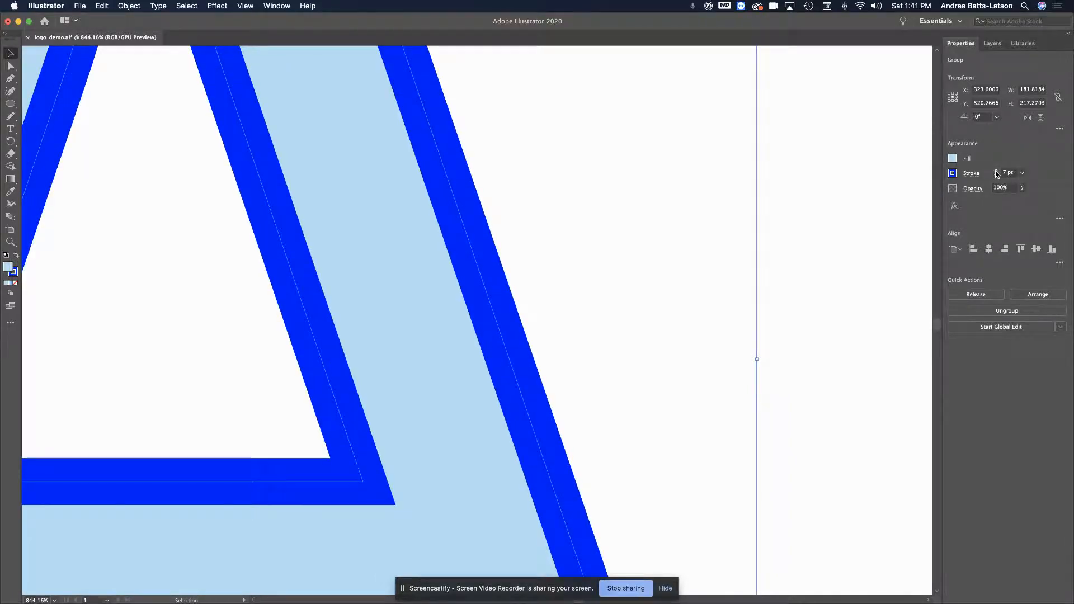
- Reduce the live-text A's stroke weight until it has no stroke, and deselect the letter
key("super+equal")
key("super+minus")
key("super+minus")
key("super+minus")
key("super+minus")
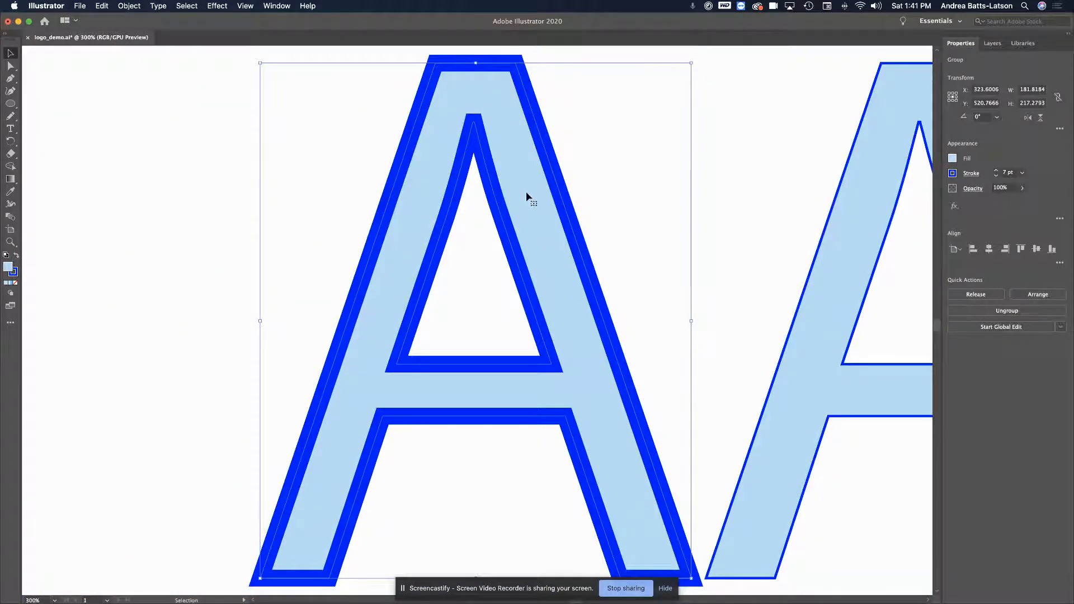
scroll(780, 199, "right", 3)
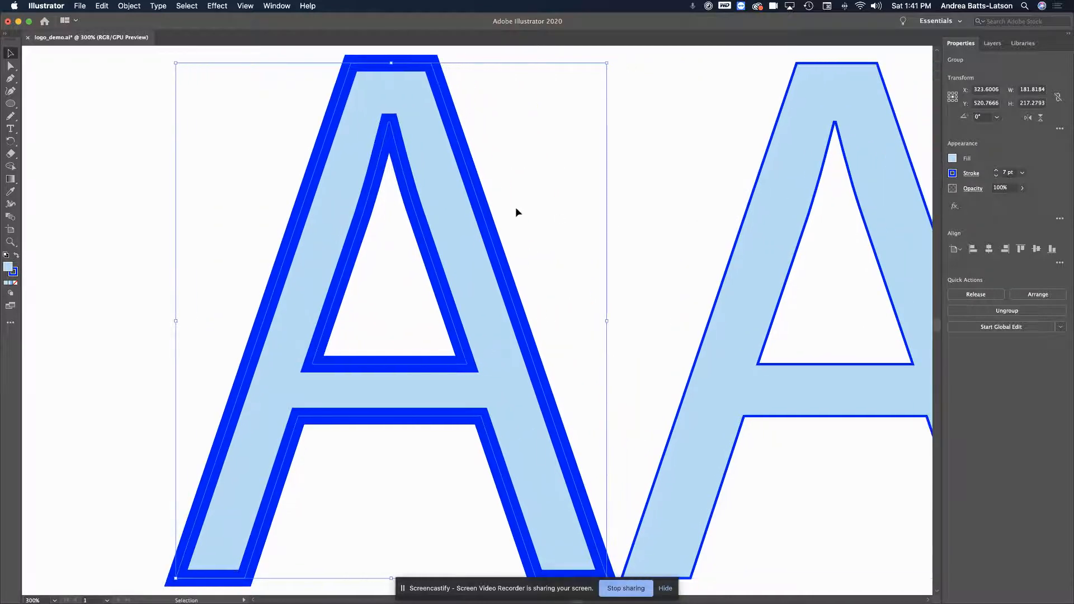
left_click(833, 169)
left_click(997, 176)
left_click(997, 176)
left_click(996, 176)
left_click(996, 177)
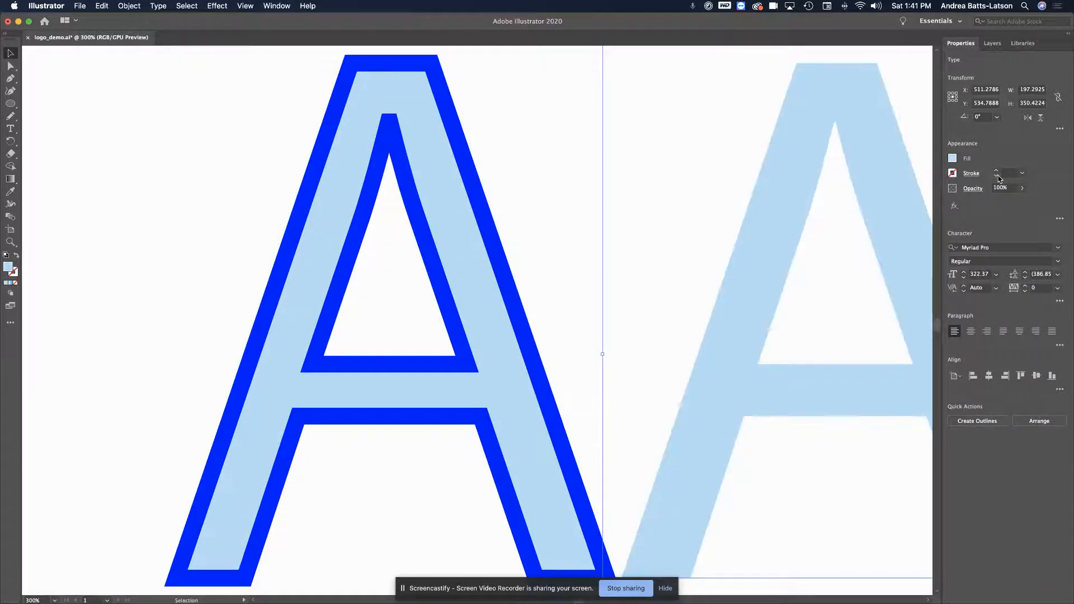
left_click(125, 219)
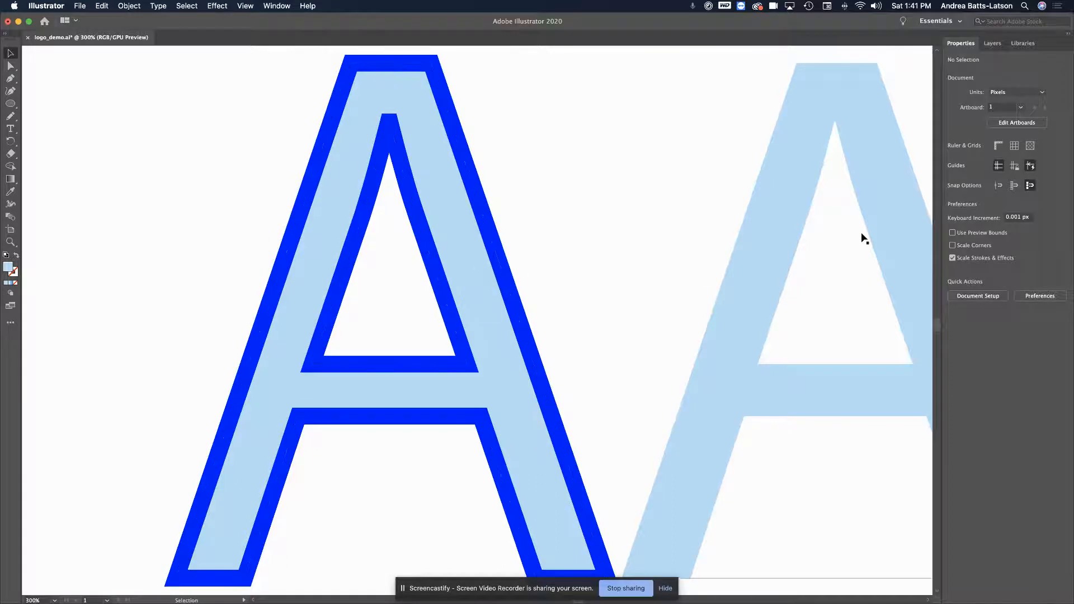
- Select the outlined A and thicken its blue stroke to 17 pt
left_click(485, 240)
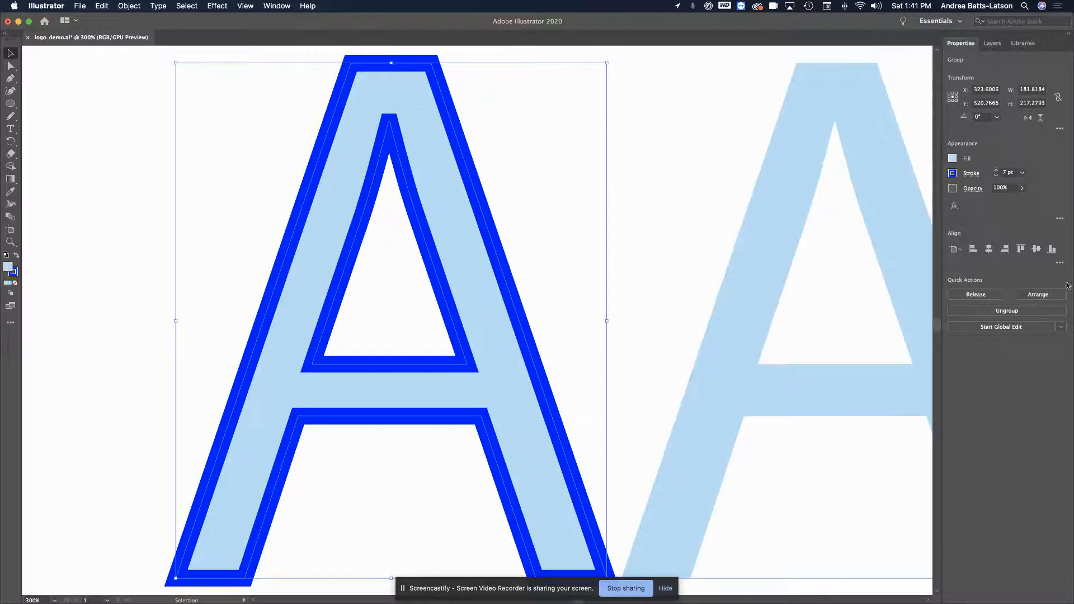
left_click(995, 170)
left_click(995, 170)
left_click(995, 170)
left_click(996, 170)
left_click(995, 170)
left_click(996, 170)
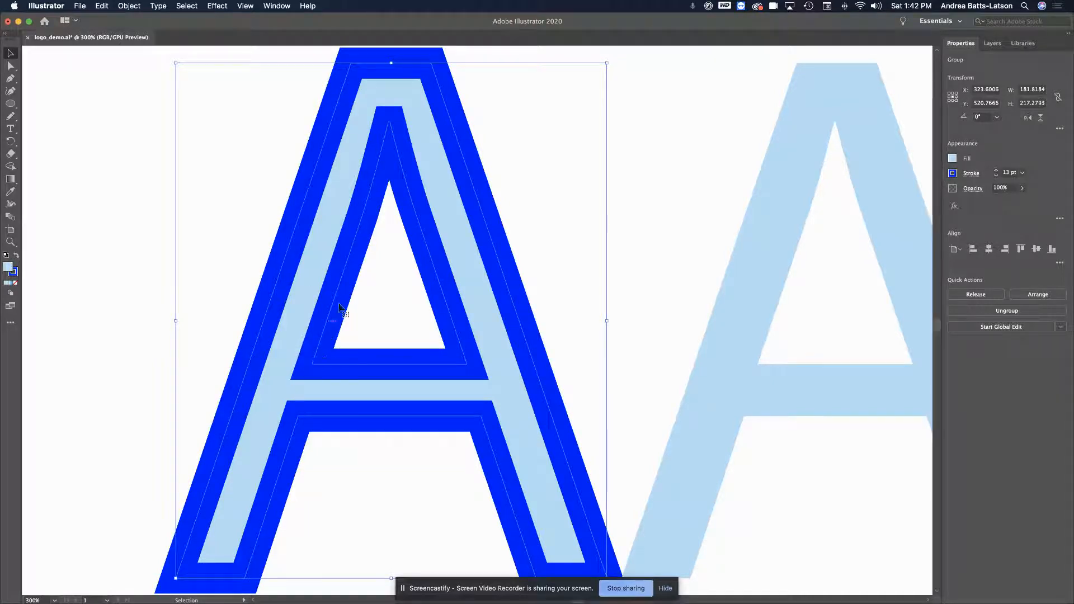
left_click(995, 170)
left_click(995, 171)
left_click(995, 171)
left_click(995, 171)
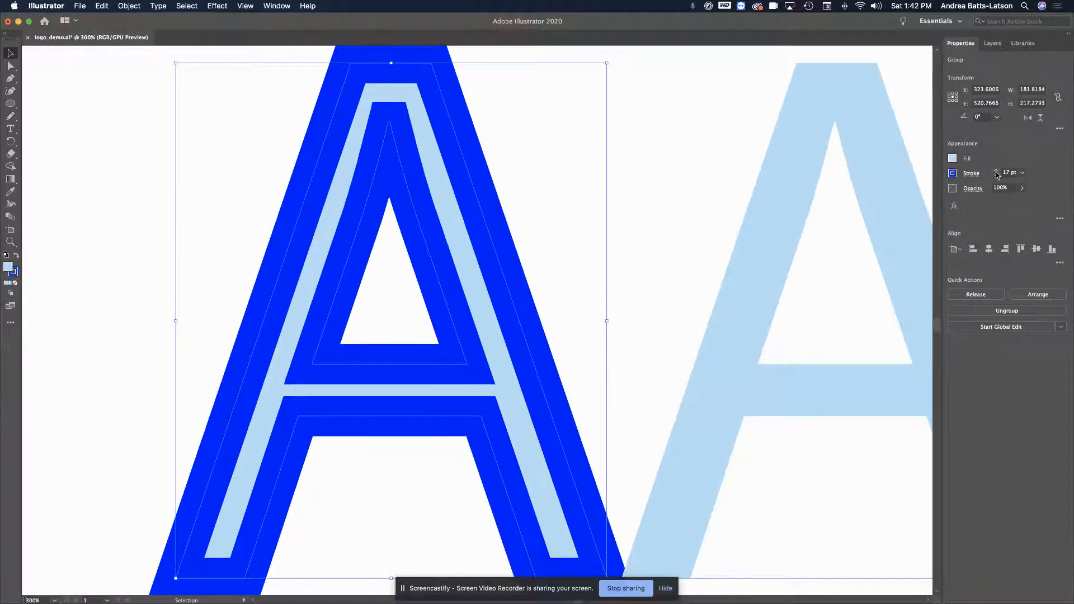
- Align the outlined A's blue 17 pt stroke to the inside of its path
left_click(155, 179)
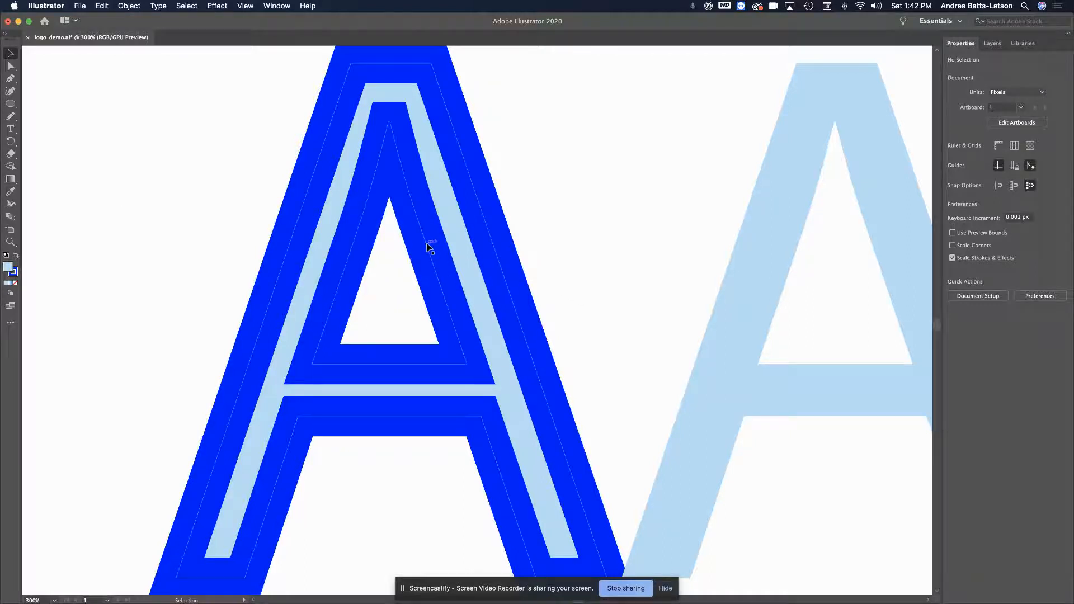
scroll(430, 246, "right", 2)
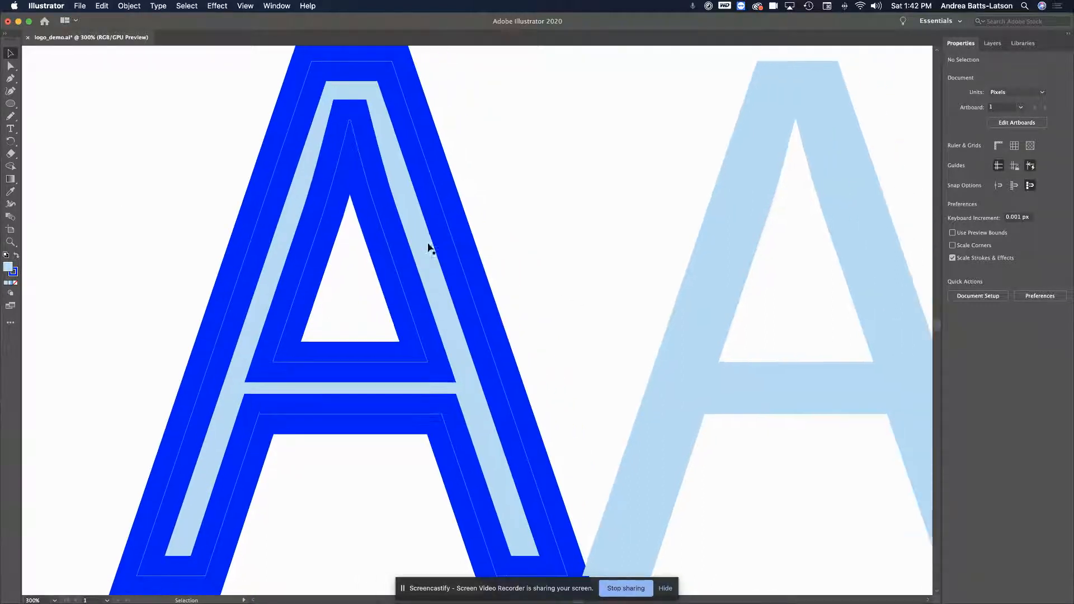
left_click(397, 170)
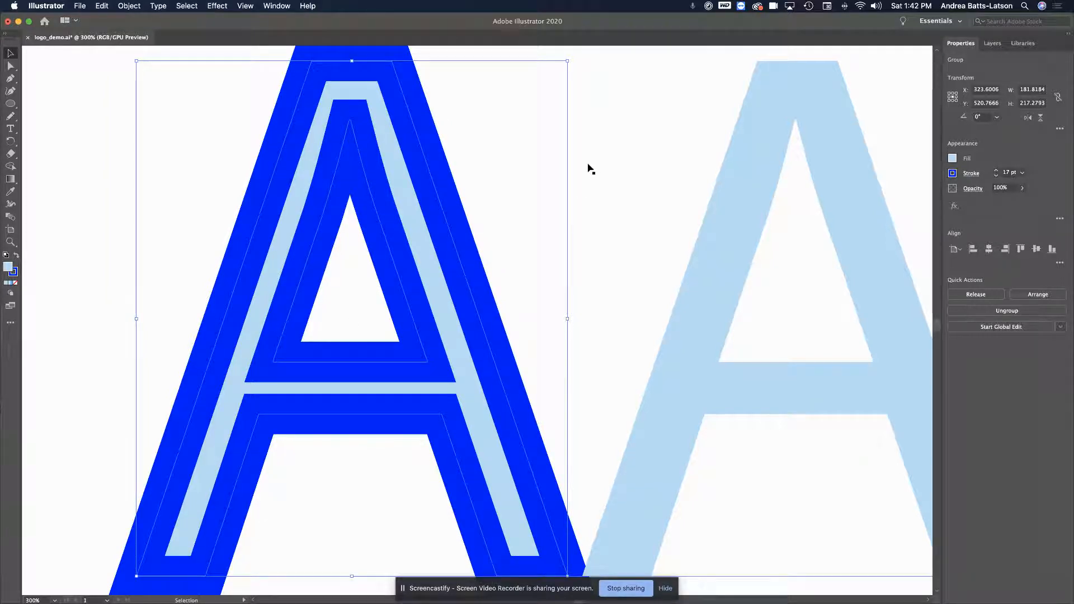
left_click(973, 175)
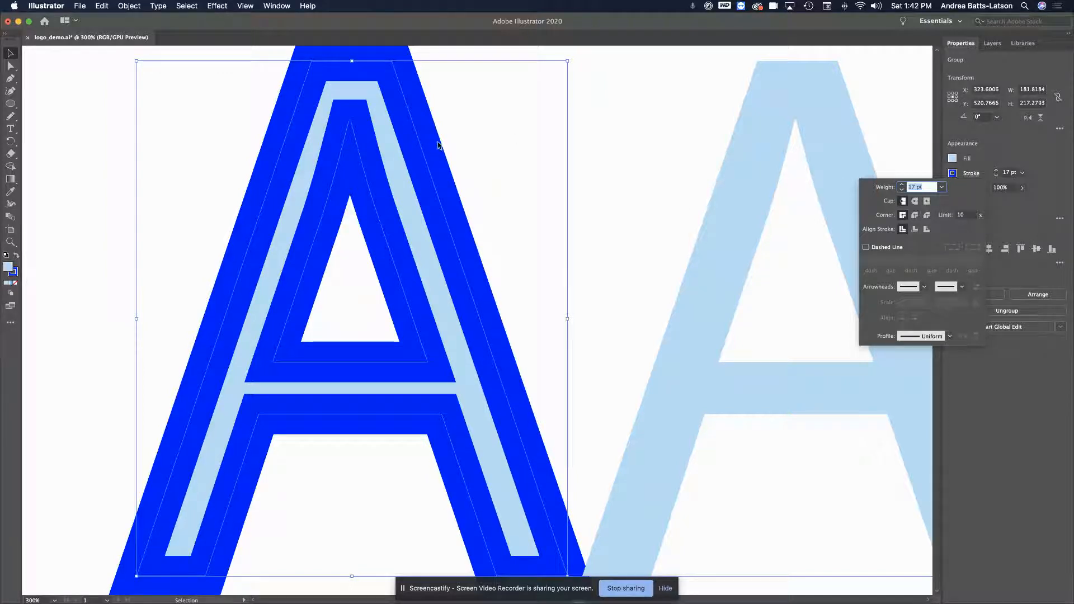
left_click(913, 230)
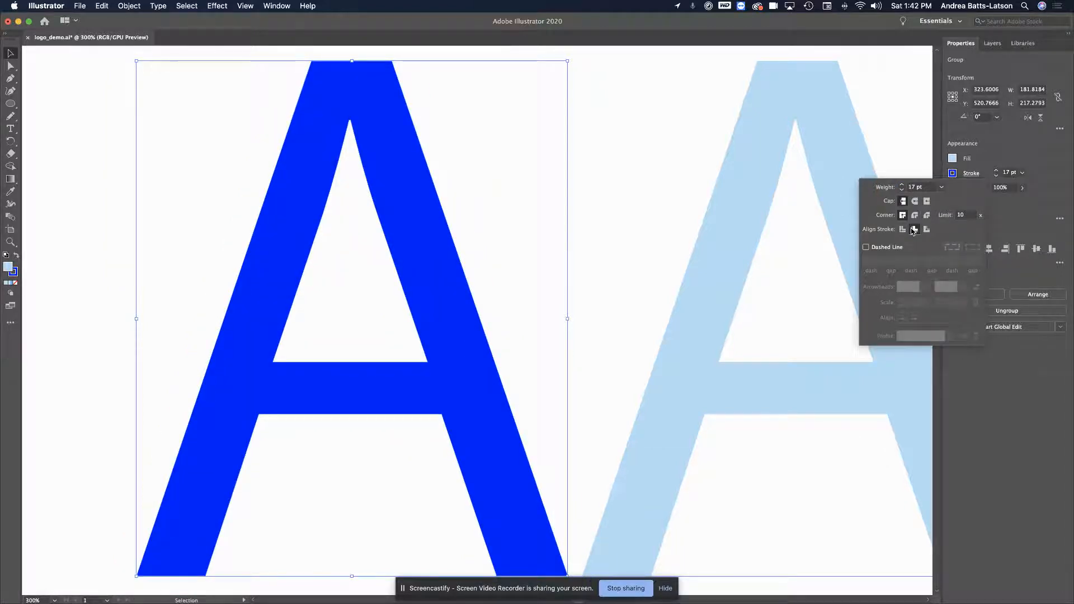
- Reduce the outlined A's inside-aligned stroke weight to 11 pt
left_click(997, 177)
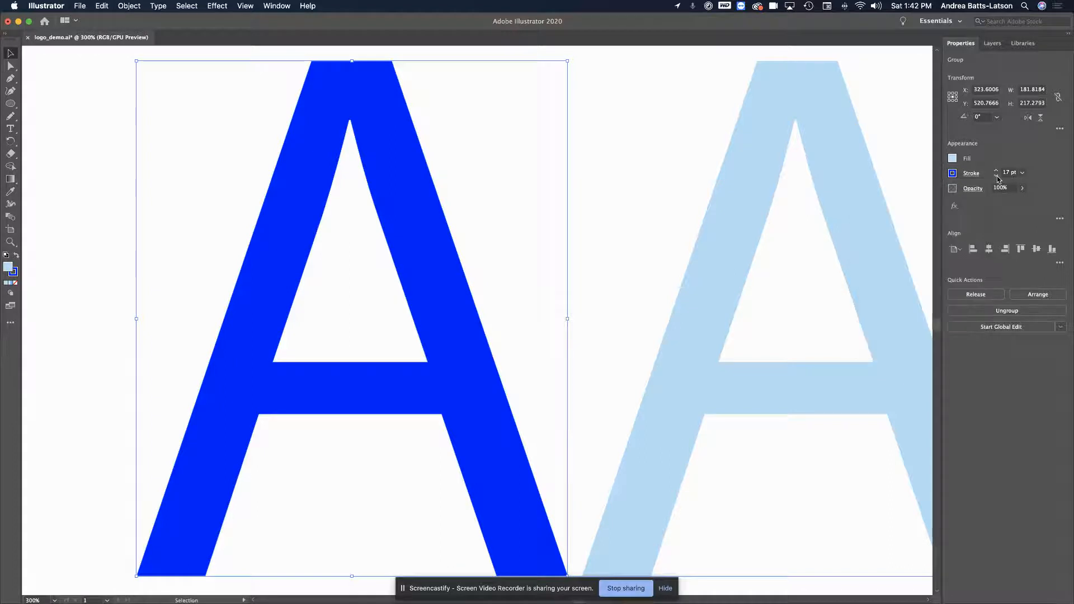
left_click(997, 178)
left_click(997, 177)
left_click(996, 177)
left_click(996, 178)
left_click(997, 177)
left_click(997, 177)
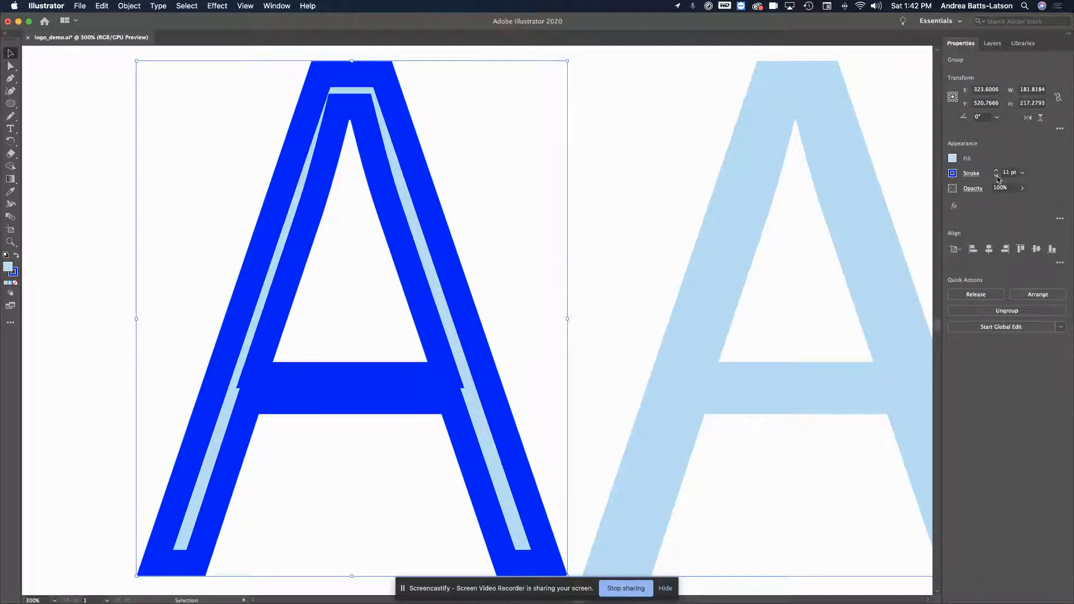
left_click(997, 177)
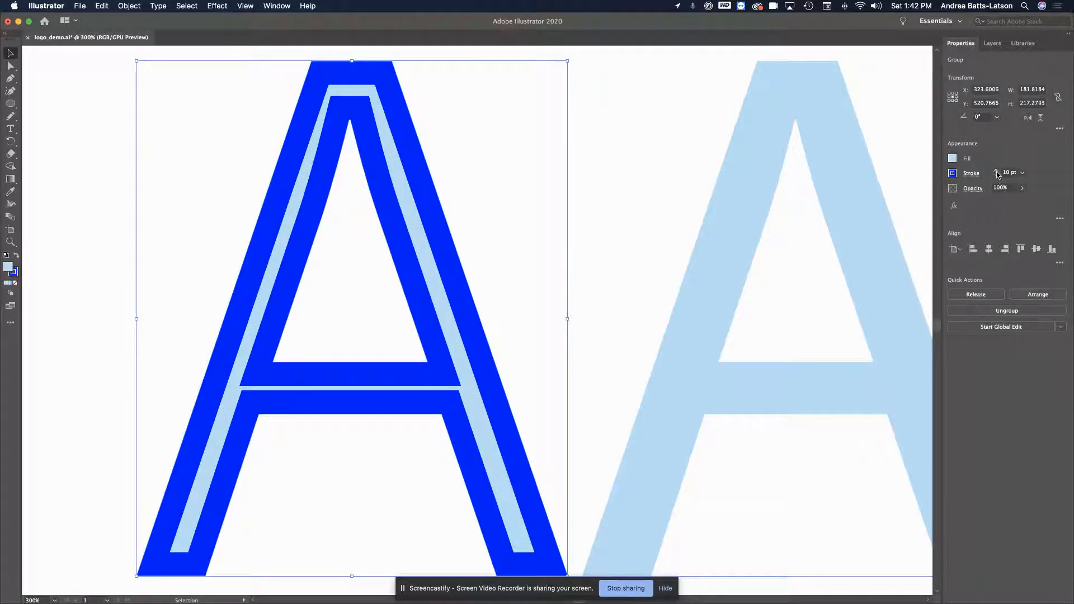
left_click(996, 171)
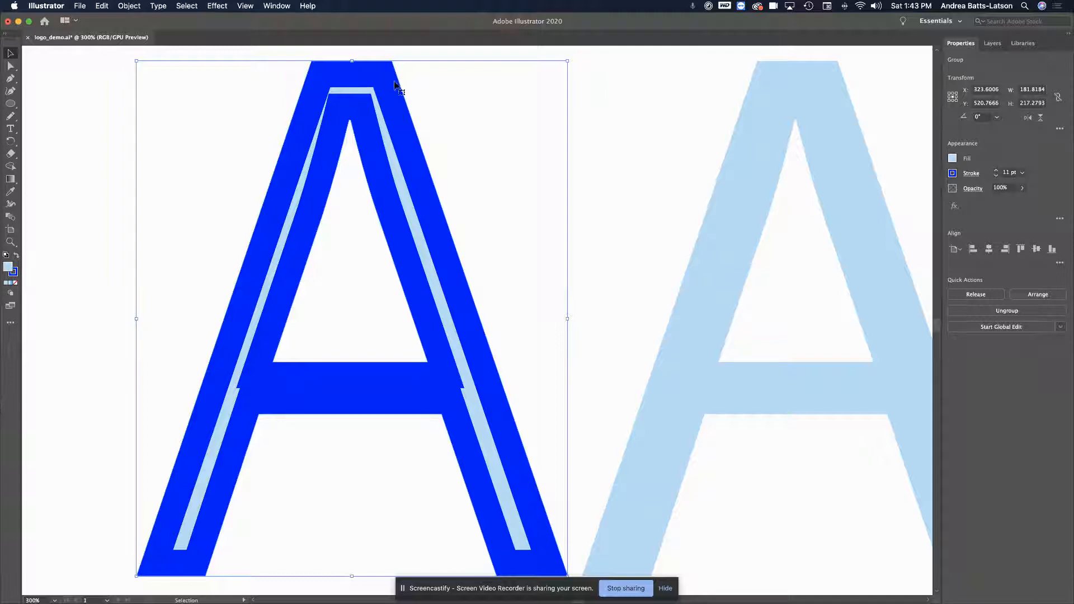
- Compare center and inside stroke alignment on the outlined A, and set its stroke to align outside
left_click(436, 181)
left_click(431, 177)
left_click(974, 178)
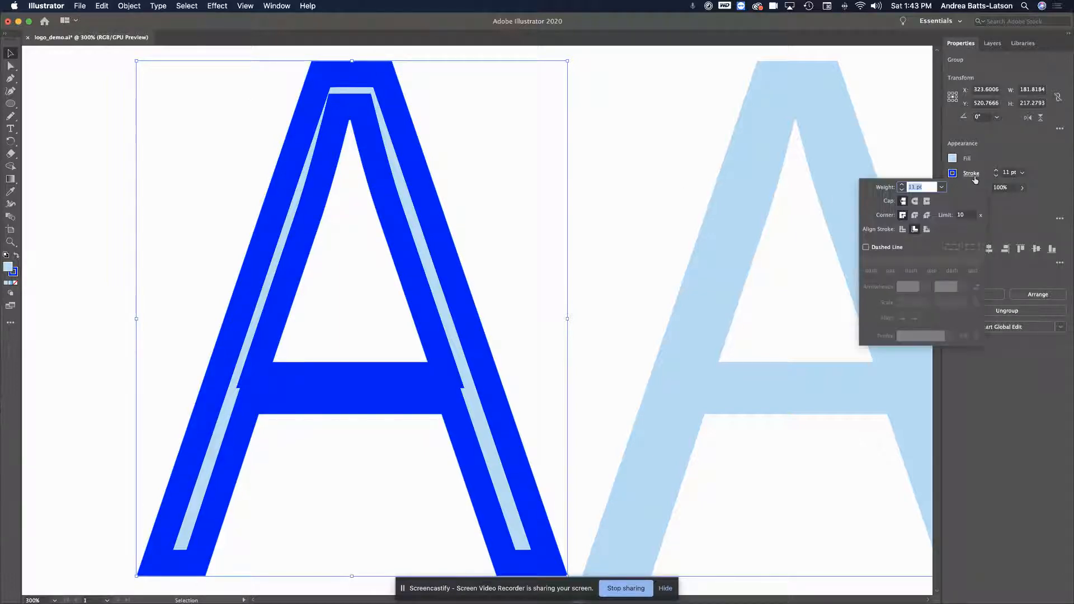
left_click(903, 230)
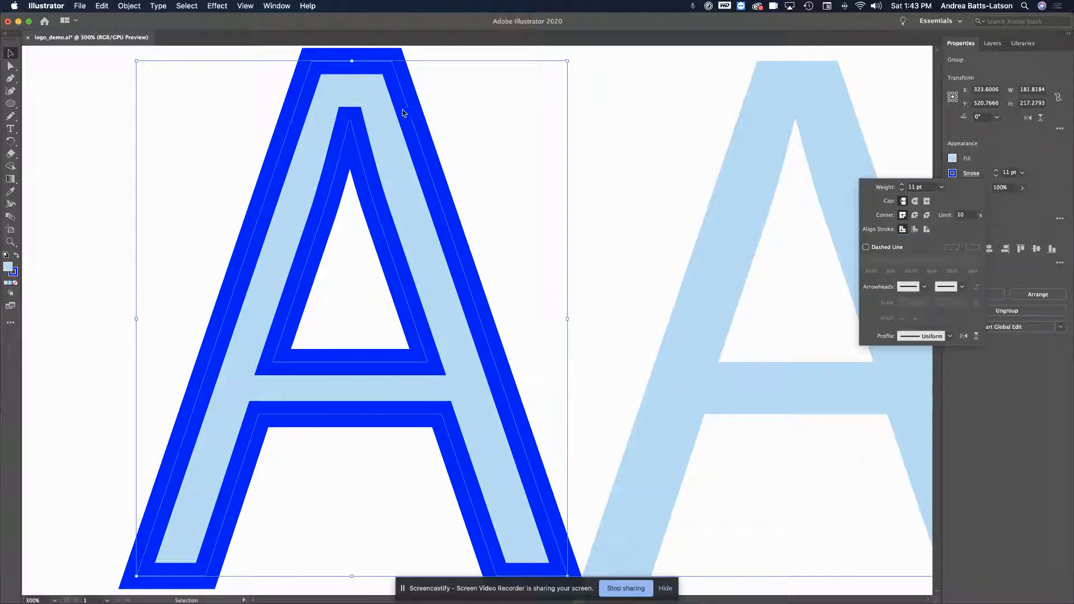
left_click(915, 230)
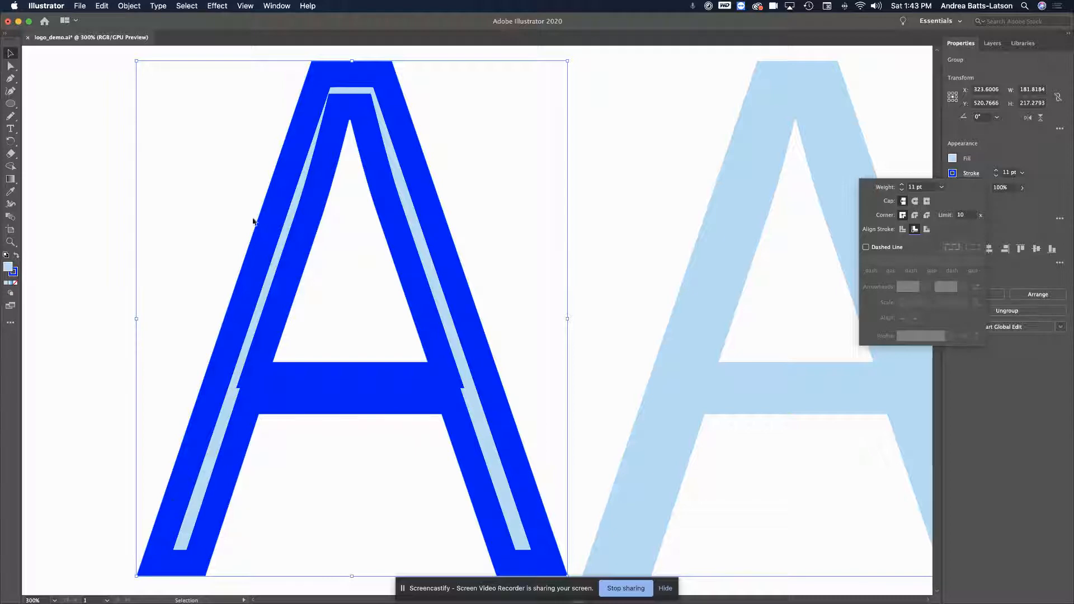
left_click(926, 229)
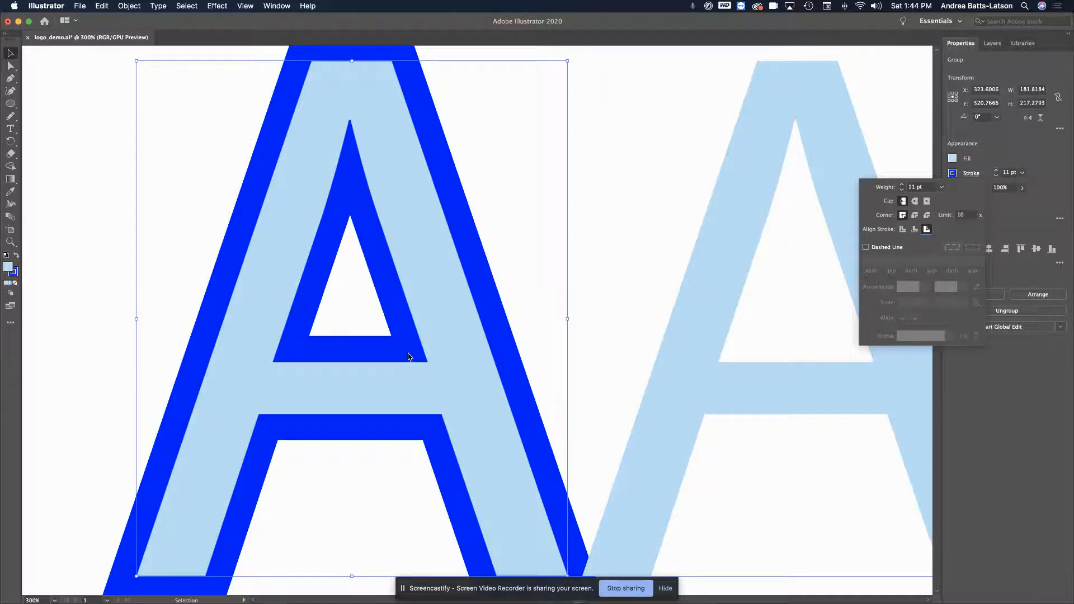
- Move the live-text A up and to the right, clear of the outlined A
left_click(72, 154)
mouse_move(79, 164)
left_mouse_down()
mouse_move(106, 187)
mouse_move(848, 402)
mouse_move(398, 315)
mouse_move(165, 205)
left_mouse_up()
left_click(285, 227)
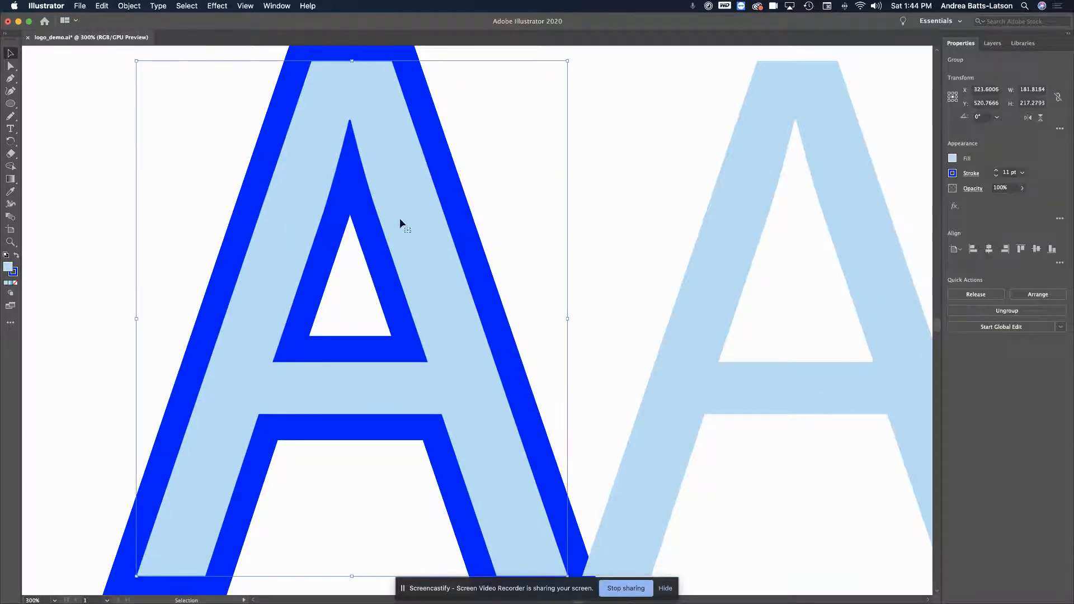
left_click(758, 133)
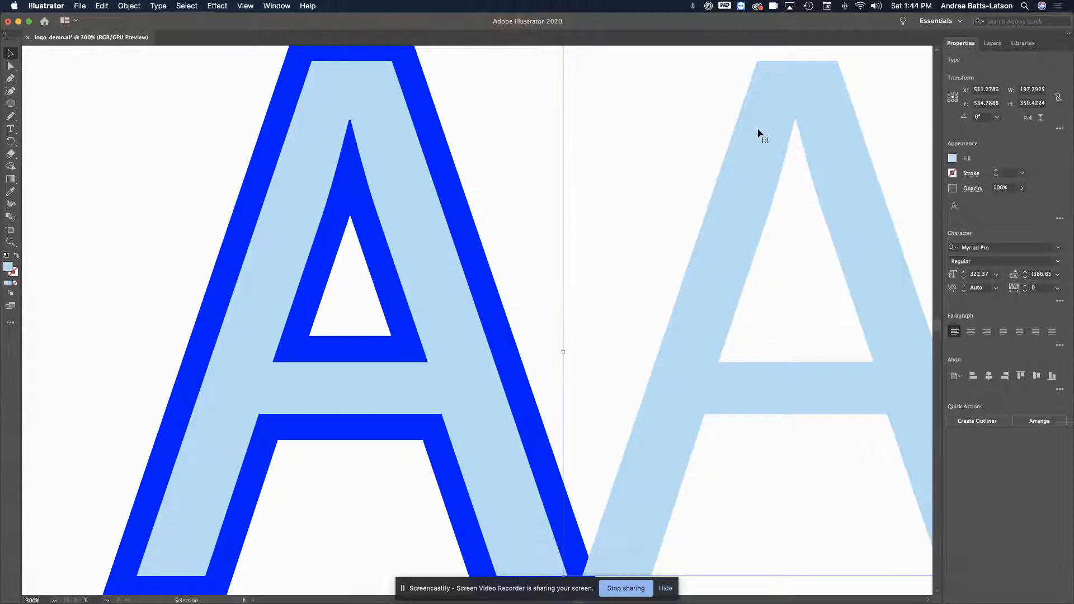
key("super+0")
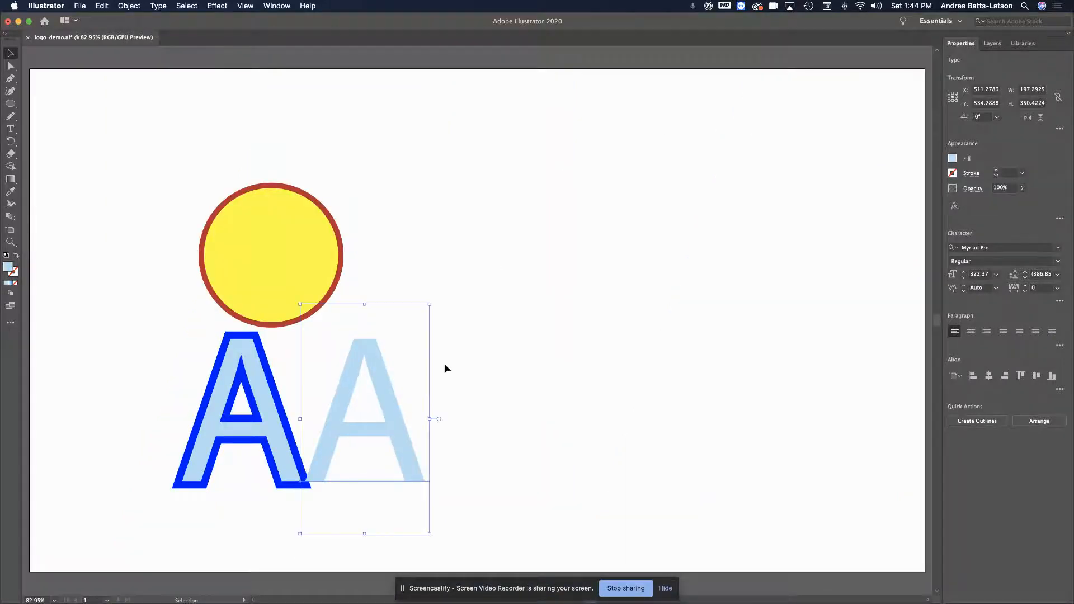
left_click_drag(397, 417, 502, 354)
- Extend the live-text A into the full first name and move the text back beside the outlined A
key("t")
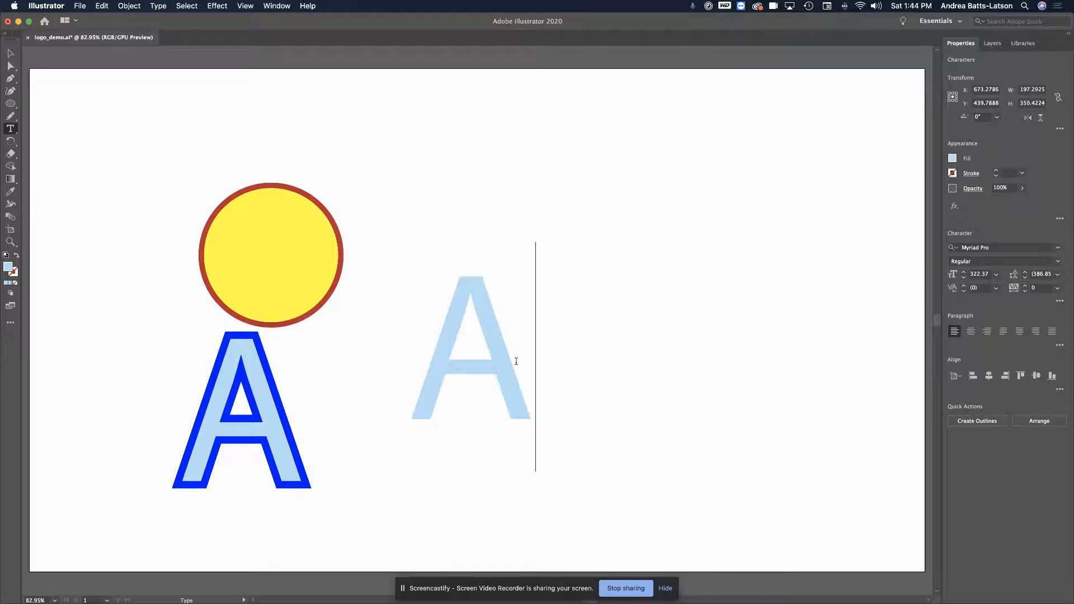
type("ndre")
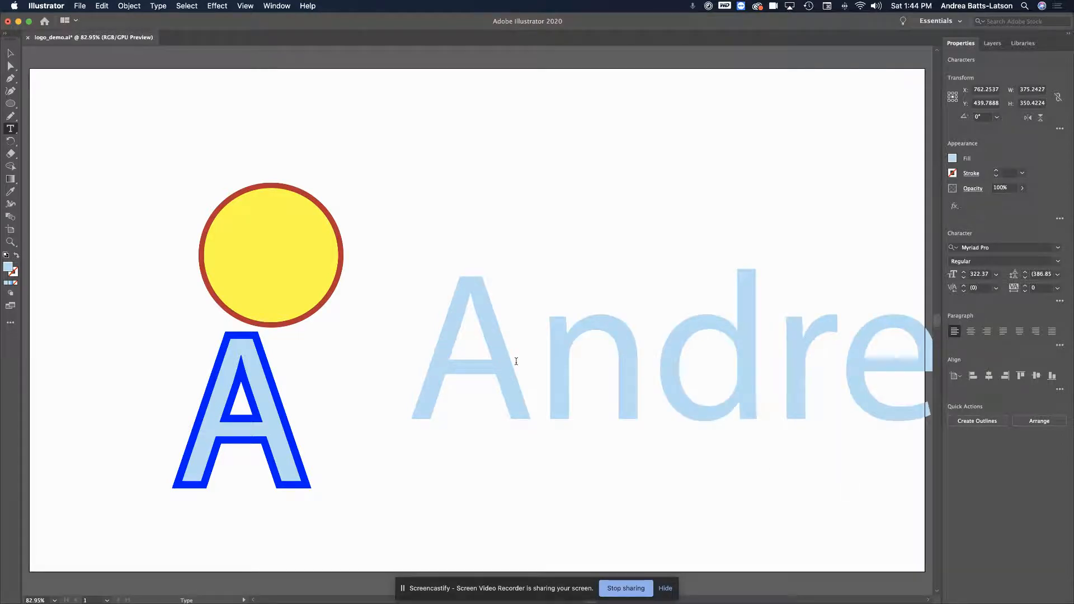
type("a")
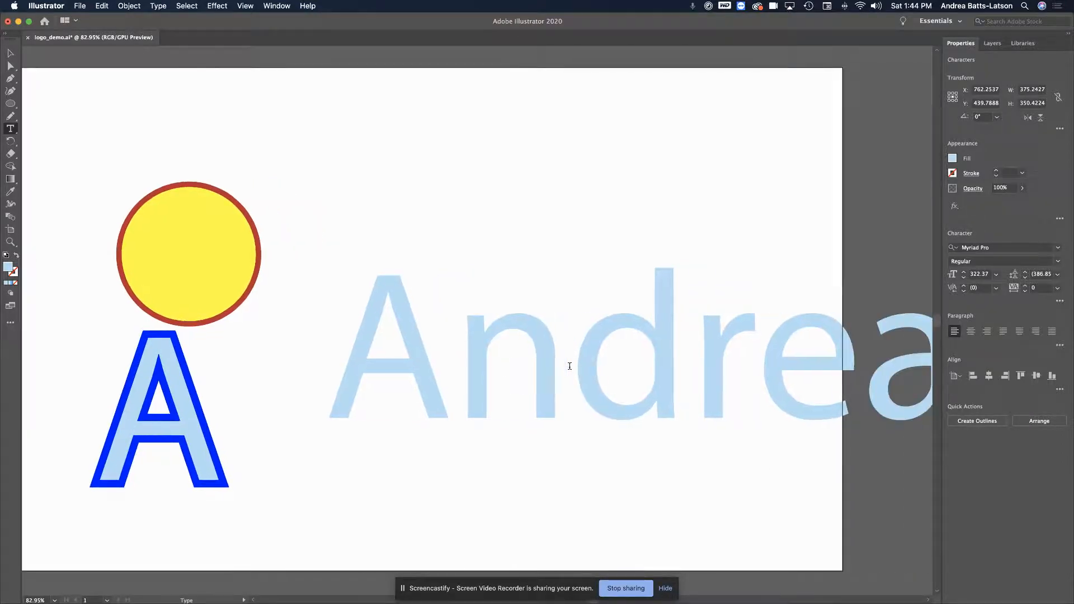
left_click(10, 52)
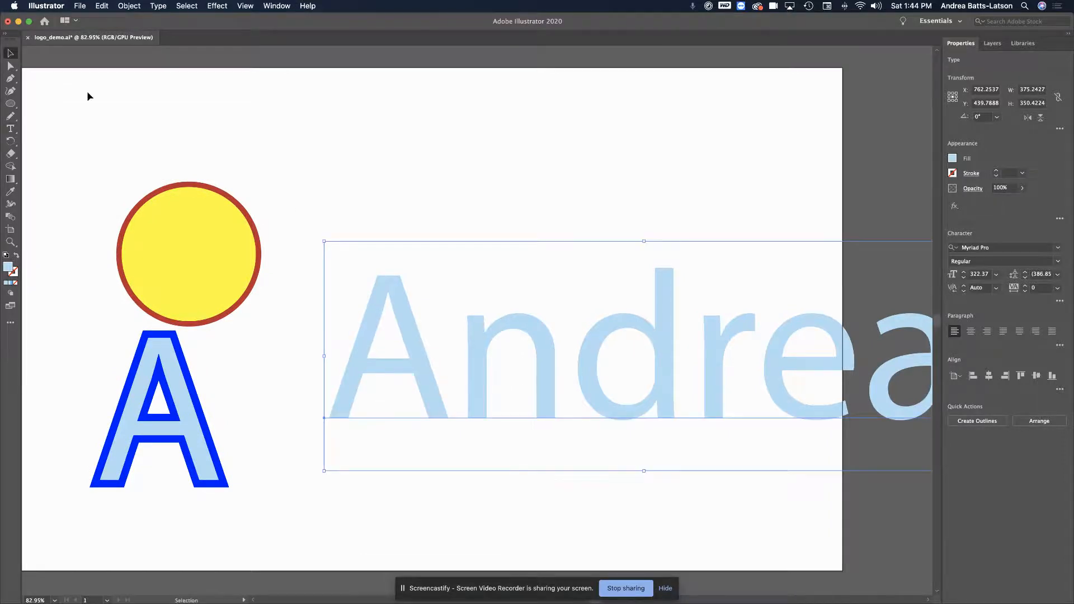
left_click_drag(483, 339, 359, 371)
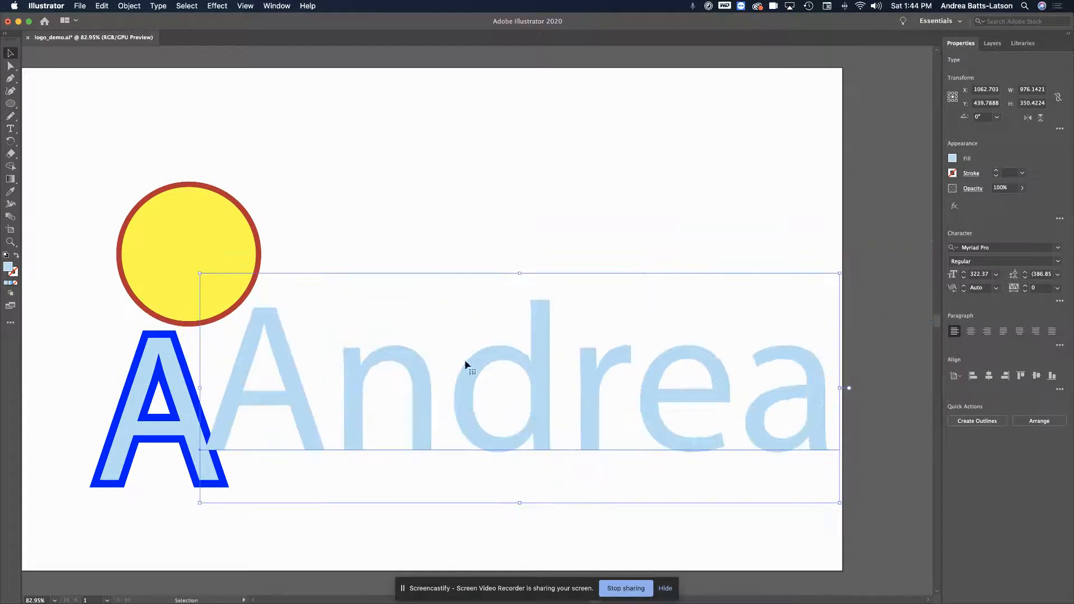
- Give the live name text a blue stroke and thicken it to 19 pt
left_click(951, 175)
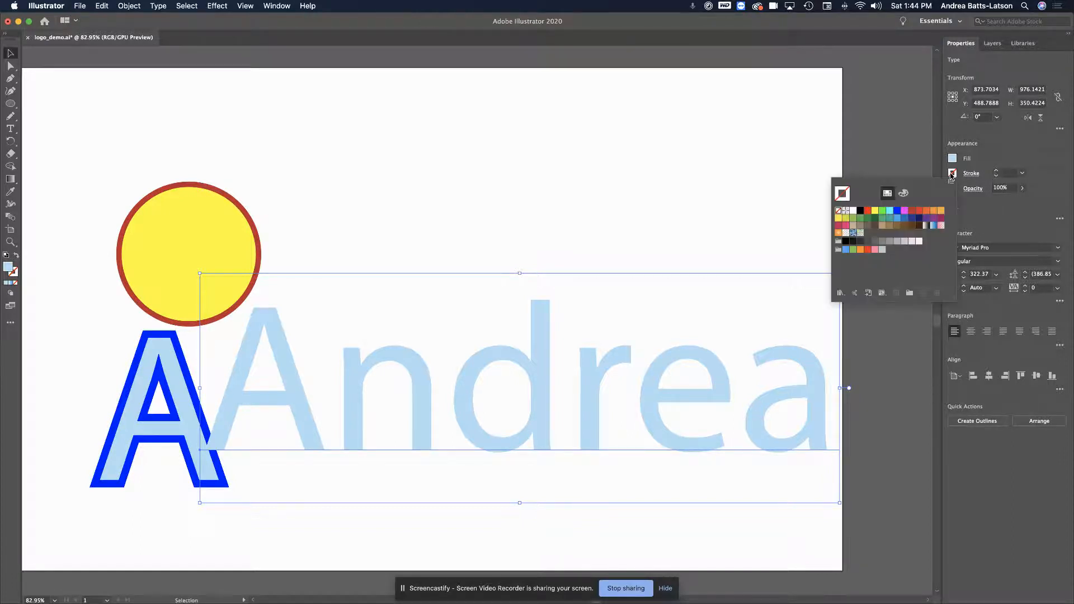
left_click(897, 211)
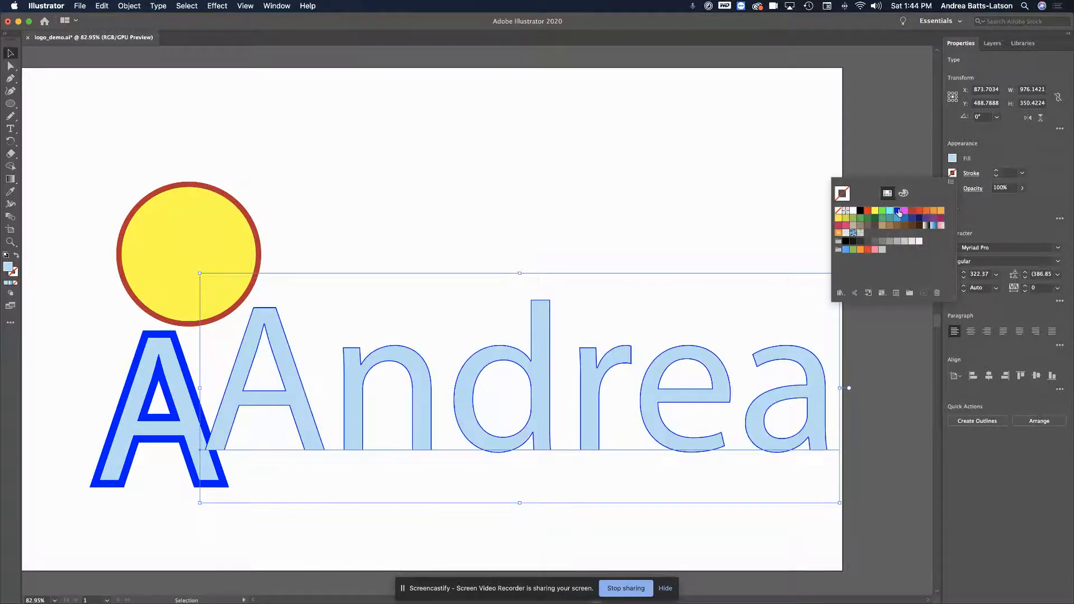
left_click(996, 170)
left_click(996, 170)
left_click(996, 170)
left_click(996, 170)
left_click(996, 170)
left_click(995, 170)
left_click(996, 173)
left_click(996, 172)
left_click(996, 172)
left_click(996, 172)
left_click(996, 172)
left_click(996, 172)
left_click(996, 172)
left_click(996, 172)
left_click(996, 172)
left_click(996, 172)
left_click(996, 172)
left_click(996, 173)
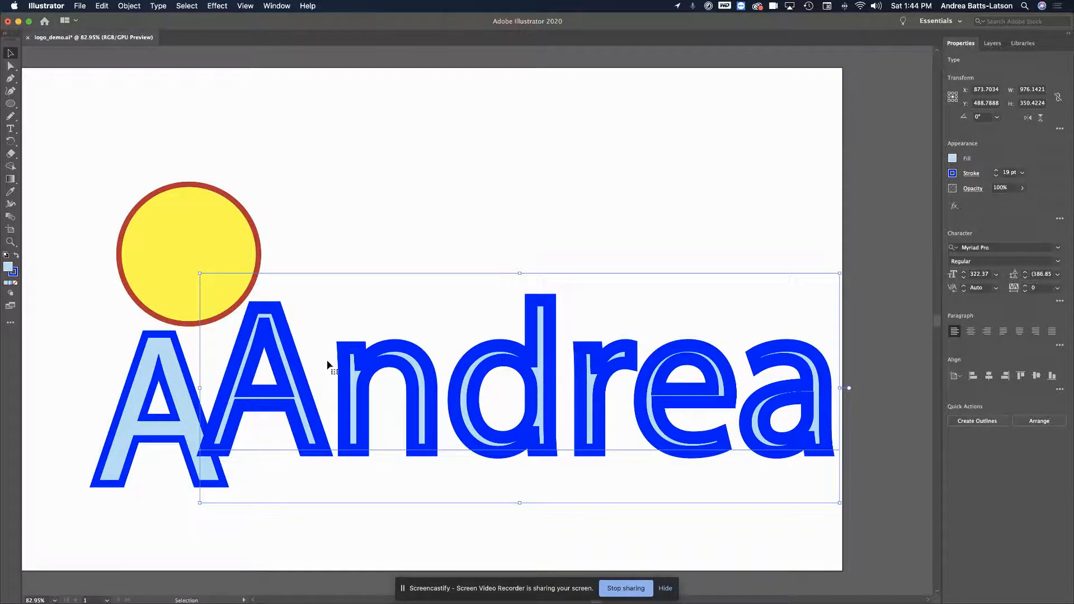
- Change the live name text's font to Arial
left_click(1059, 250)
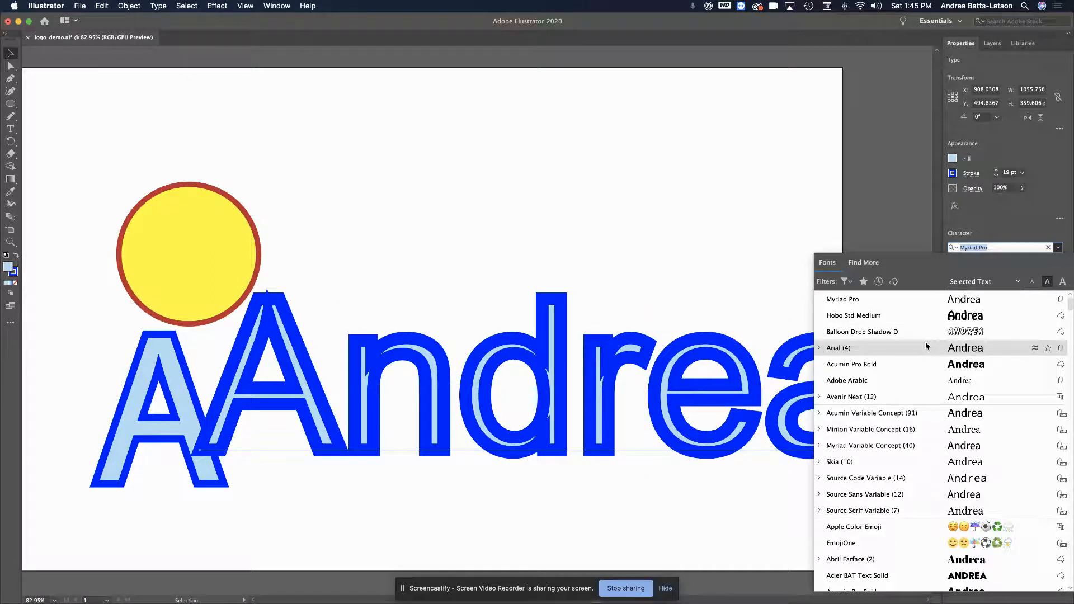
left_click(926, 346)
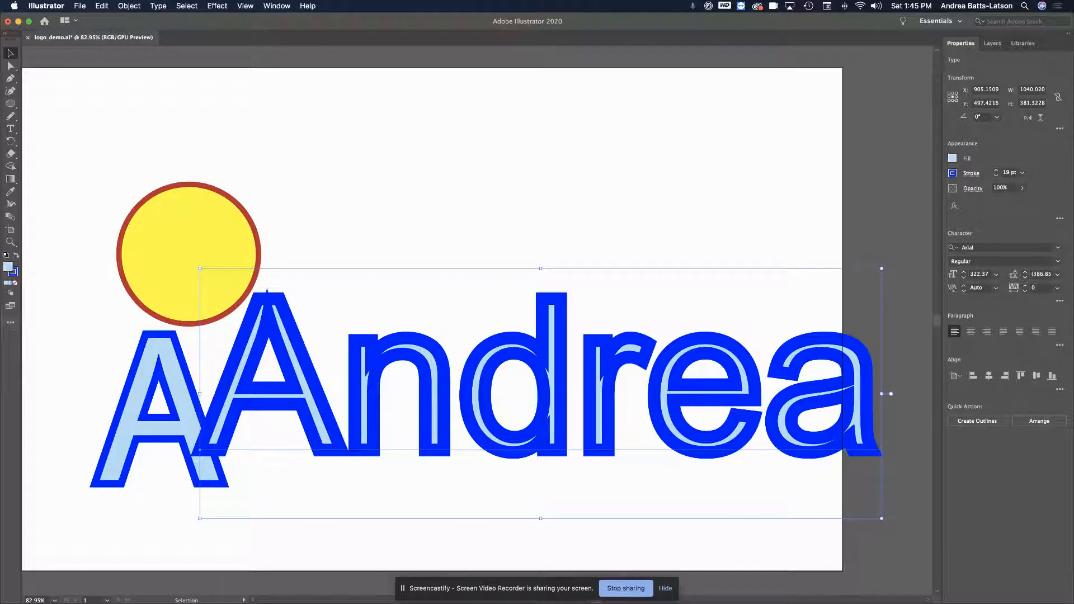
- Increase the name text's blue stroke weight to 29 pt
left_click(10, 241)
left_click_drag(235, 268, 438, 376)
left_click(10, 53)
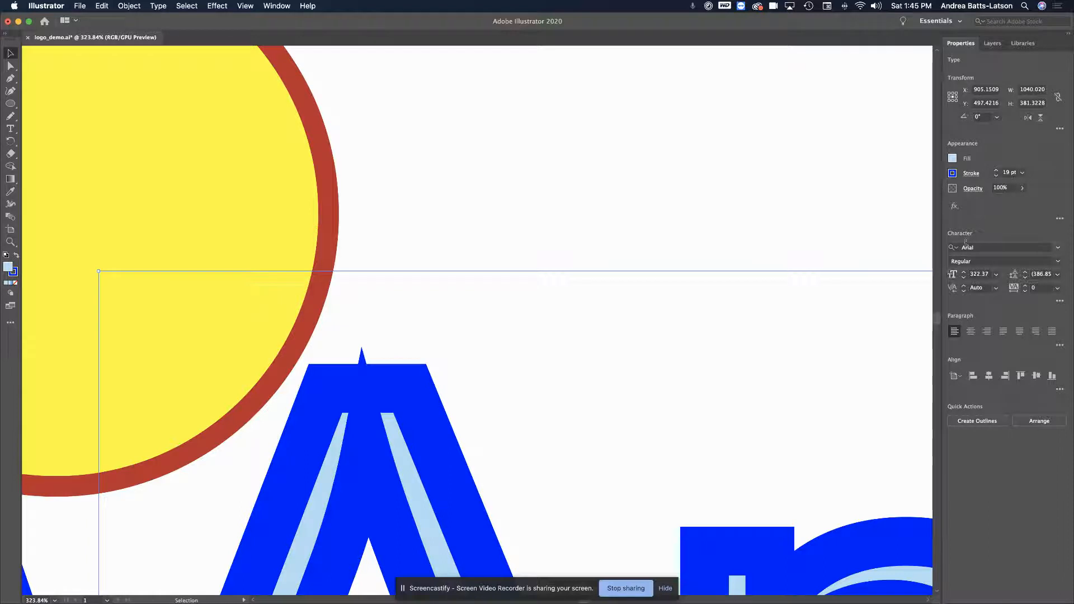
left_click(996, 170)
left_click(996, 171)
left_click(997, 170)
left_click(997, 170)
left_click(997, 171)
left_click(997, 171)
left_click(997, 170)
left_click(997, 171)
left_click(997, 171)
left_click(997, 171)
- Examine the corners and joins of the thickened stroke along the letters of the name up close
scroll(839, 313, "down", 3)
scroll(839, 314, "right", 3)
scroll(839, 313, "down", 15)
scroll(839, 313, "right", 12)
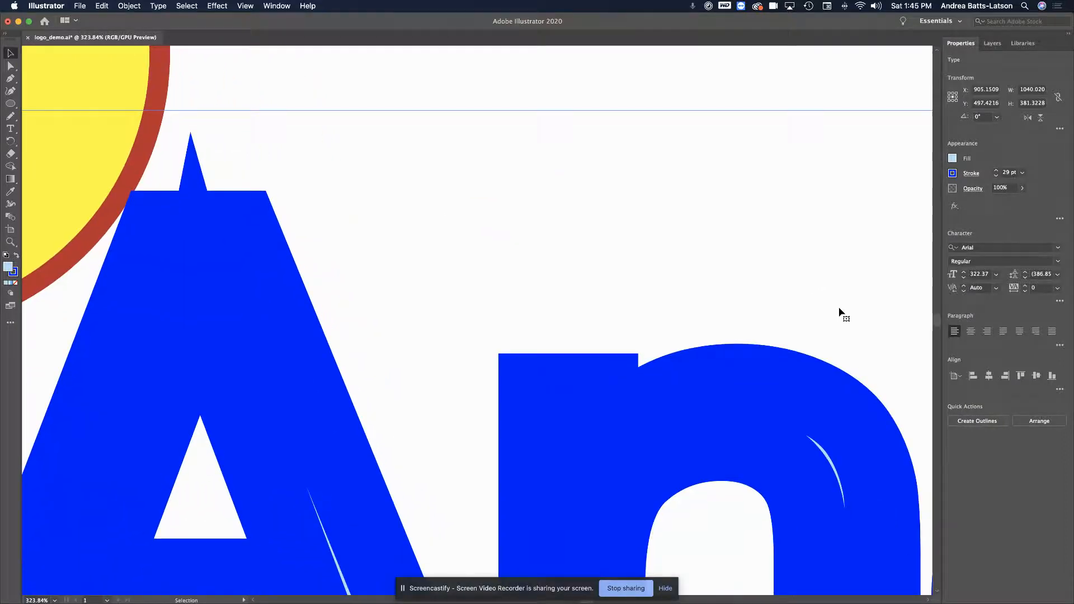
scroll(838, 312, "right", 10)
scroll(838, 312, "up", 2)
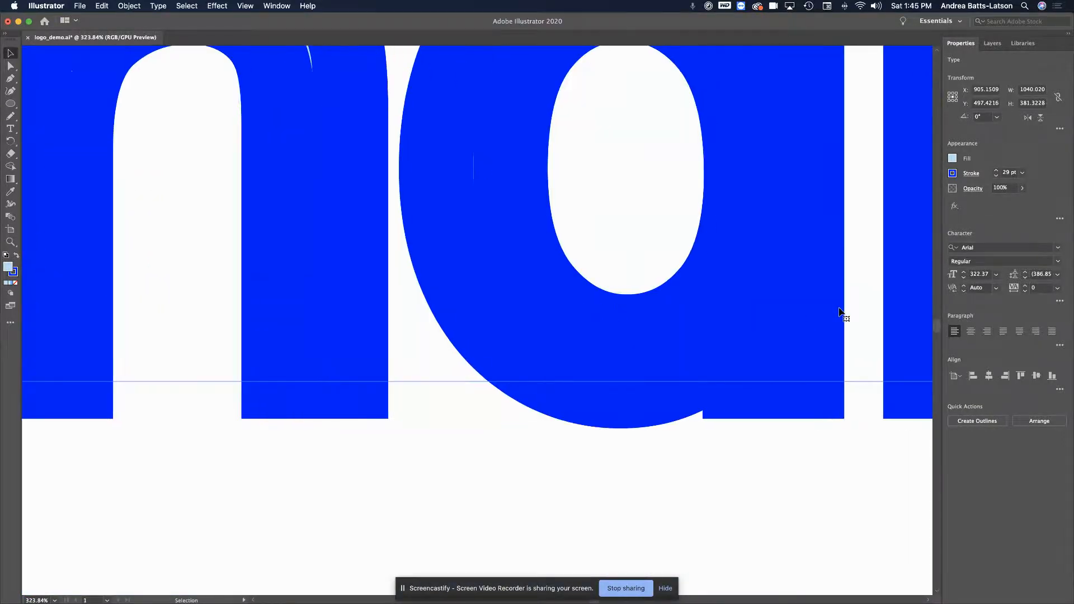
key("super+minus")
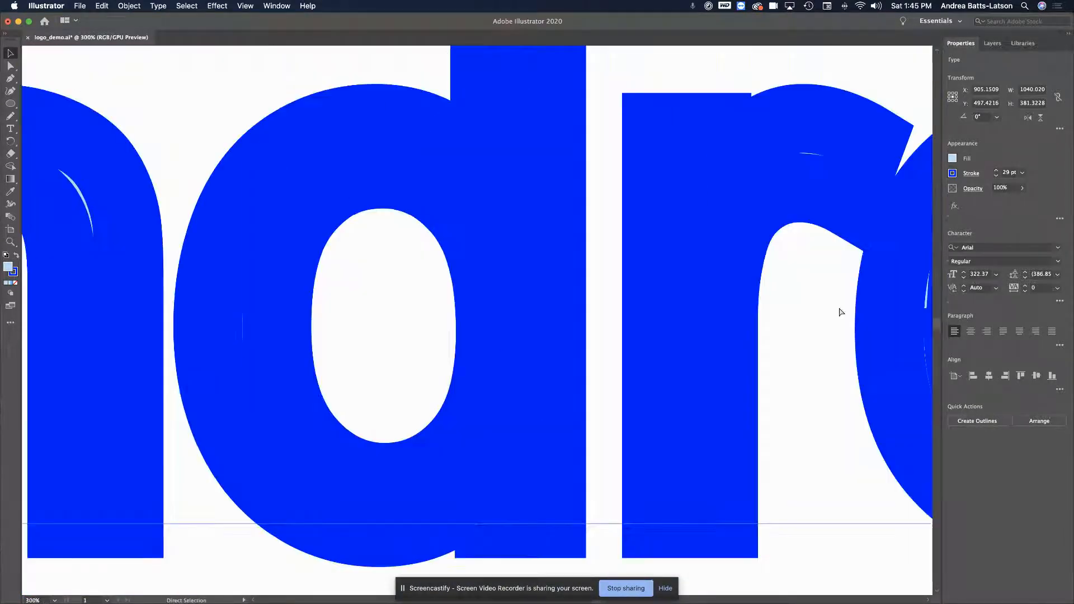
key("super+0")
key("v")
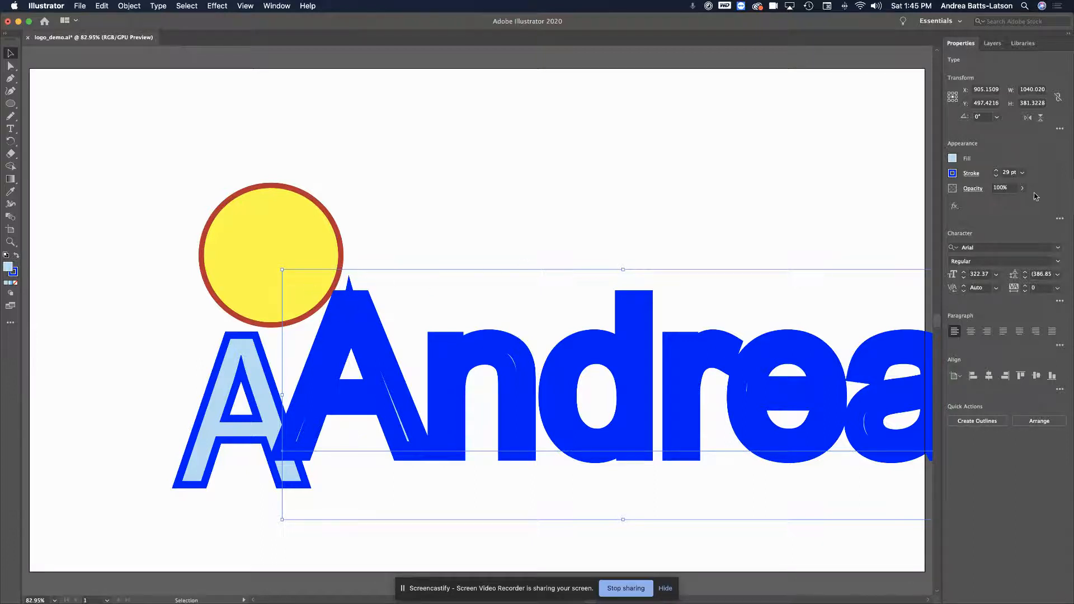
- Try inside stroke alignment on the name text and compare round and miter corners, ending with bevel joins
left_click(972, 175)
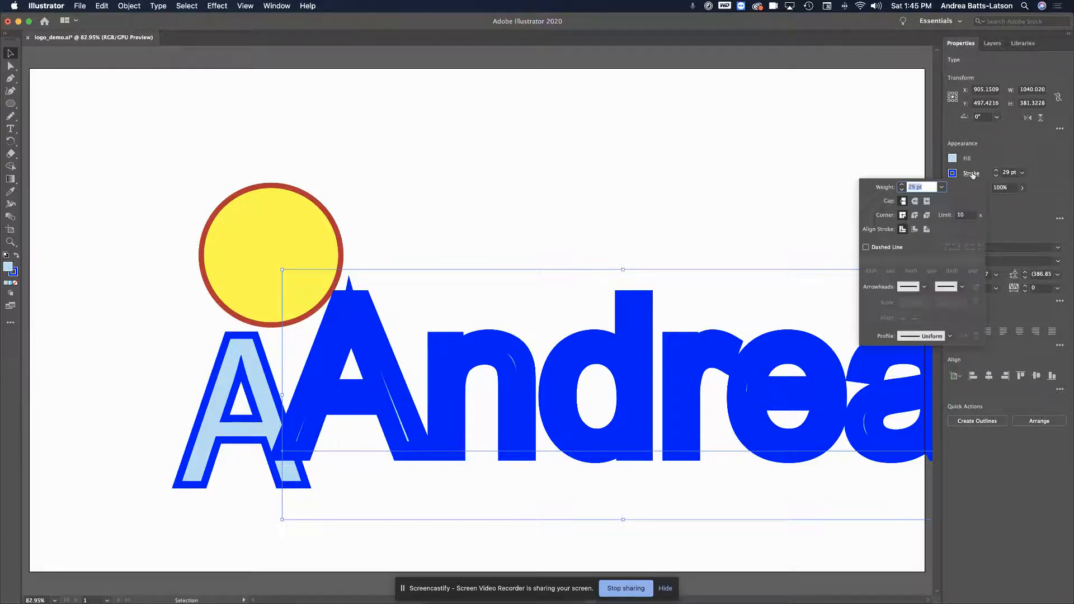
left_click(915, 229)
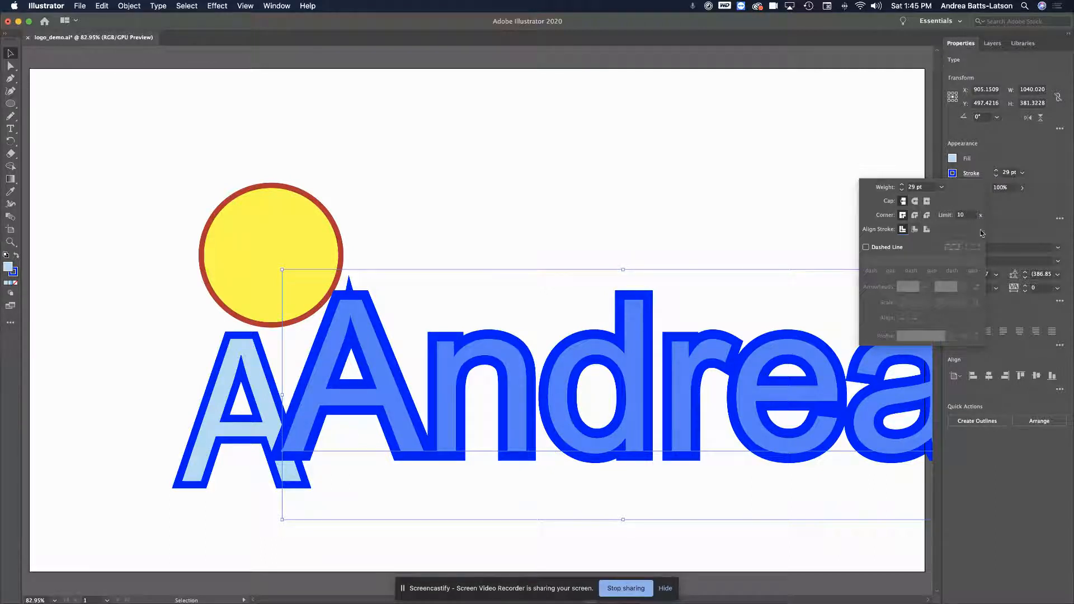
left_click(916, 215)
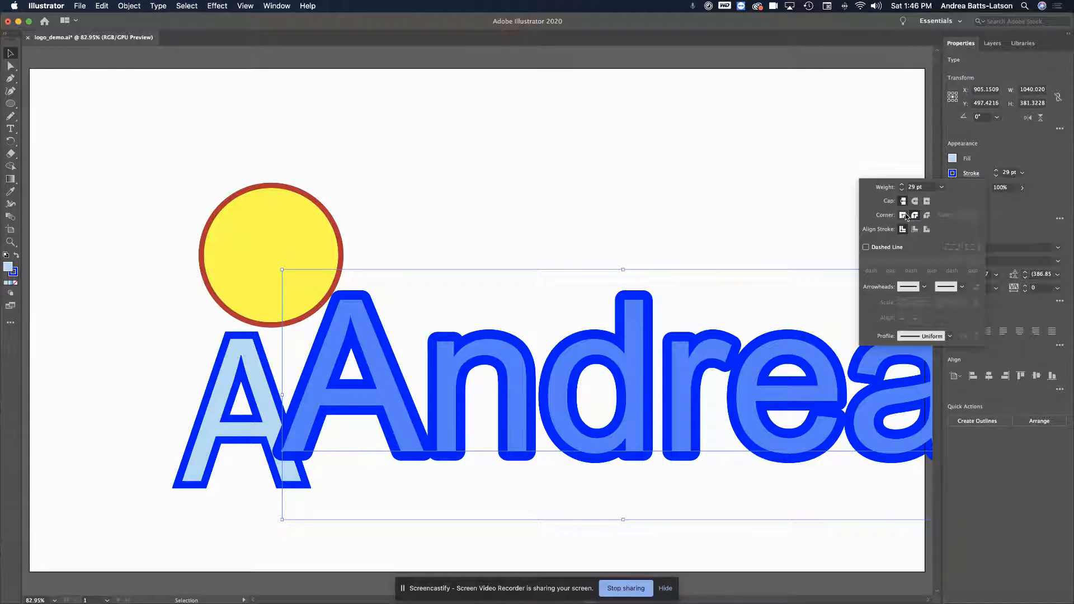
left_click(902, 216)
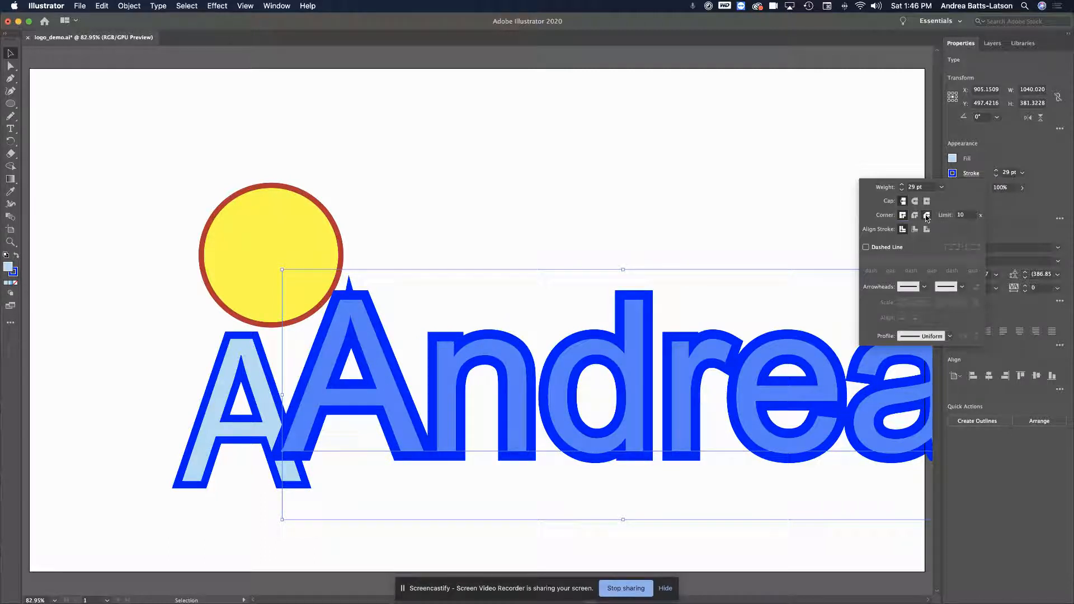
left_click(927, 215)
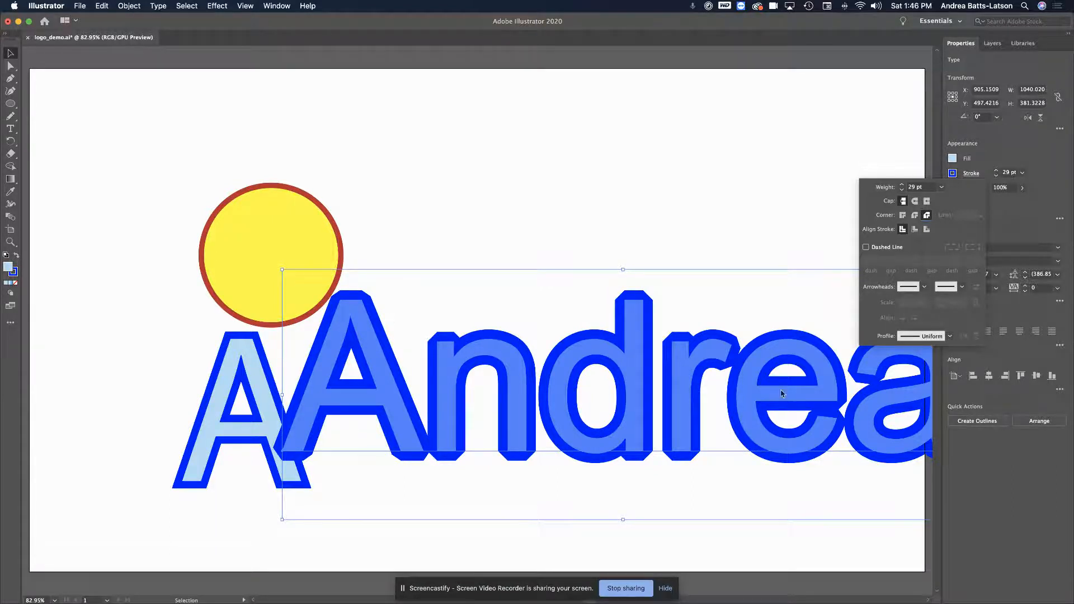
- Delete the name text and the outlined letter A, leaving only the yellow circle on the artboard
left_click(415, 383)
key("space")
left_click_drag(453, 398, 370, 376)
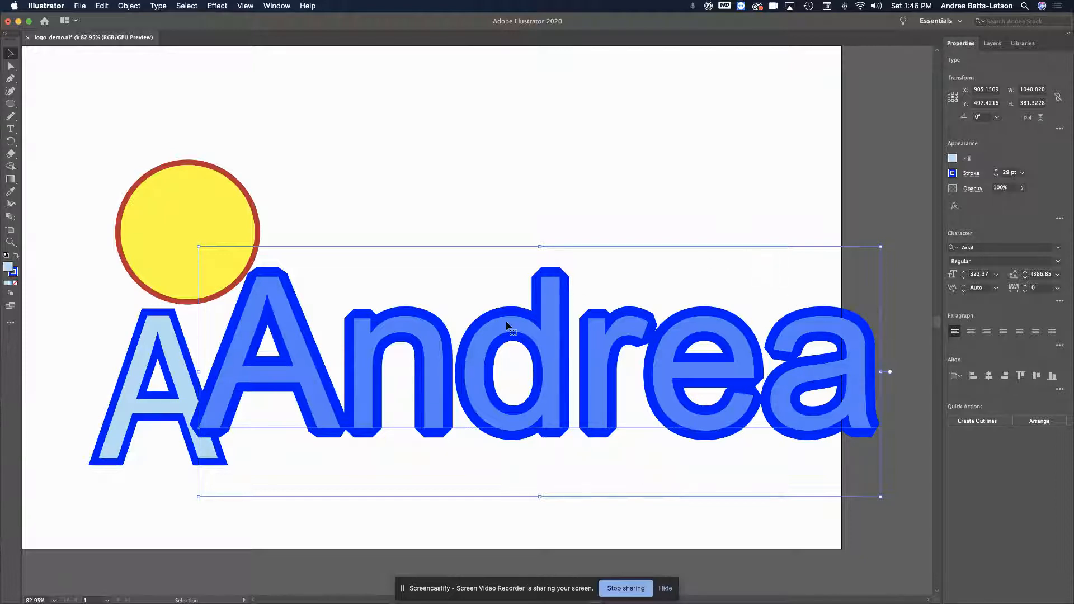
key("Delete")
left_click(117, 421)
key("Delete")
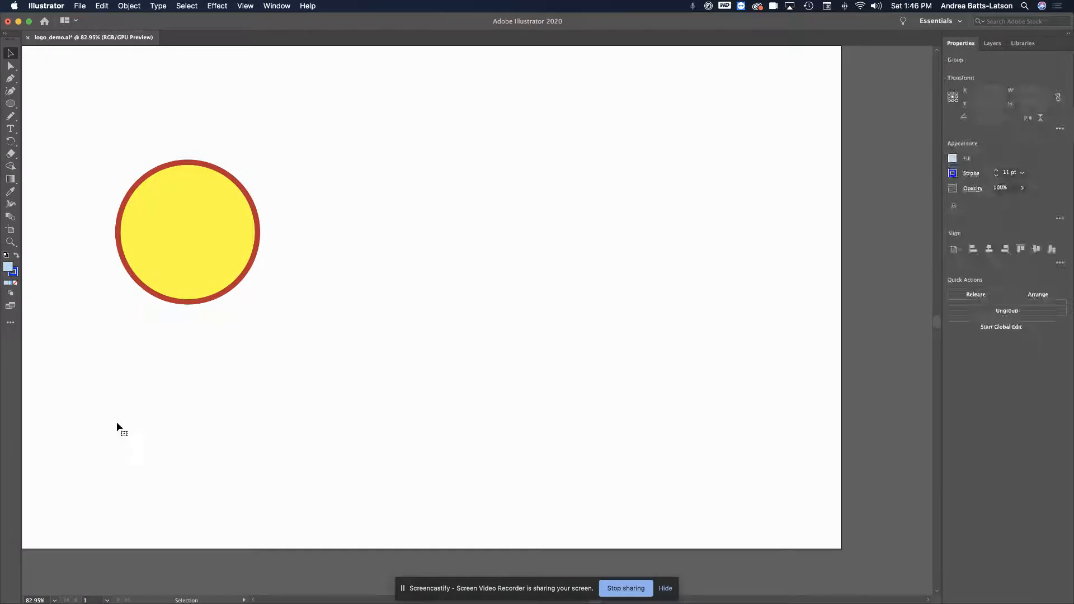
- Align the yellow circle's red stroke to the outside and set its weight to 7 pt
left_click(13, 241)
left_click_drag(74, 124, 187, 124)
left_click_drag(323, 429, 490, 354)
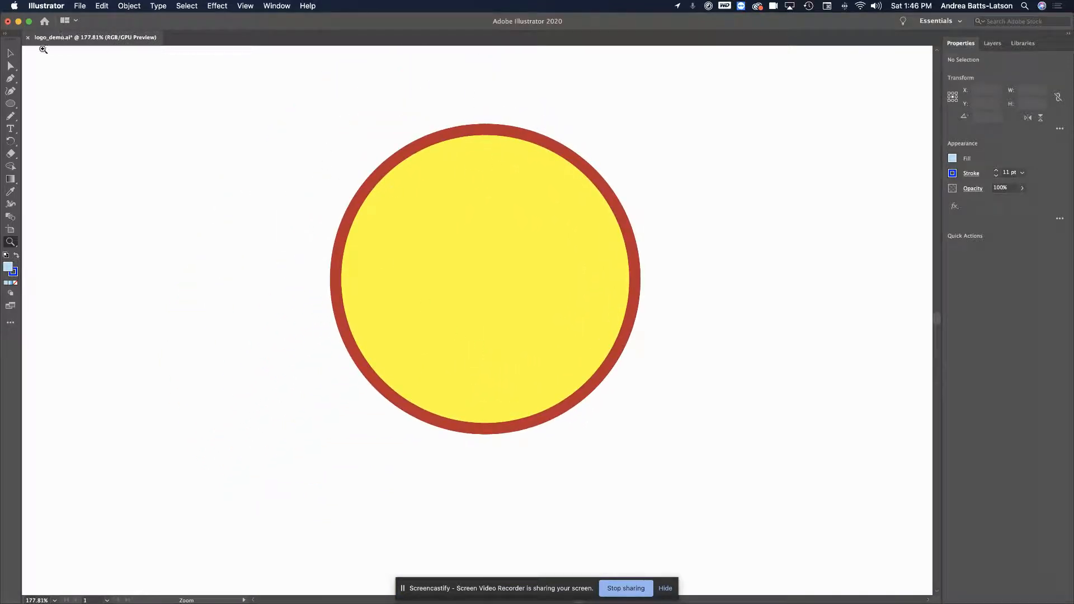
left_click(10, 53)
left_click(431, 205)
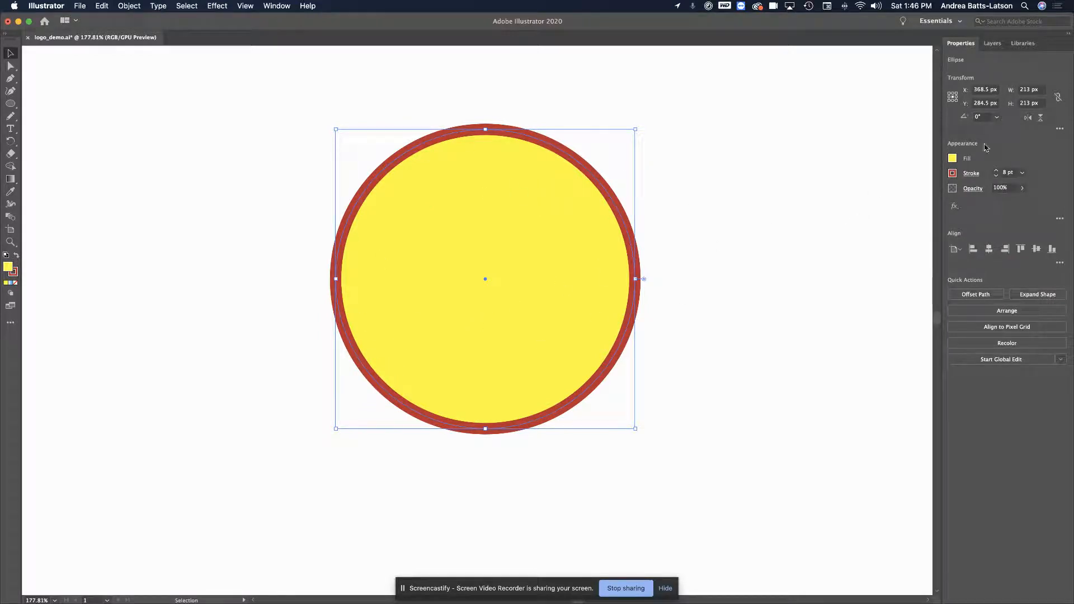
left_click(975, 175)
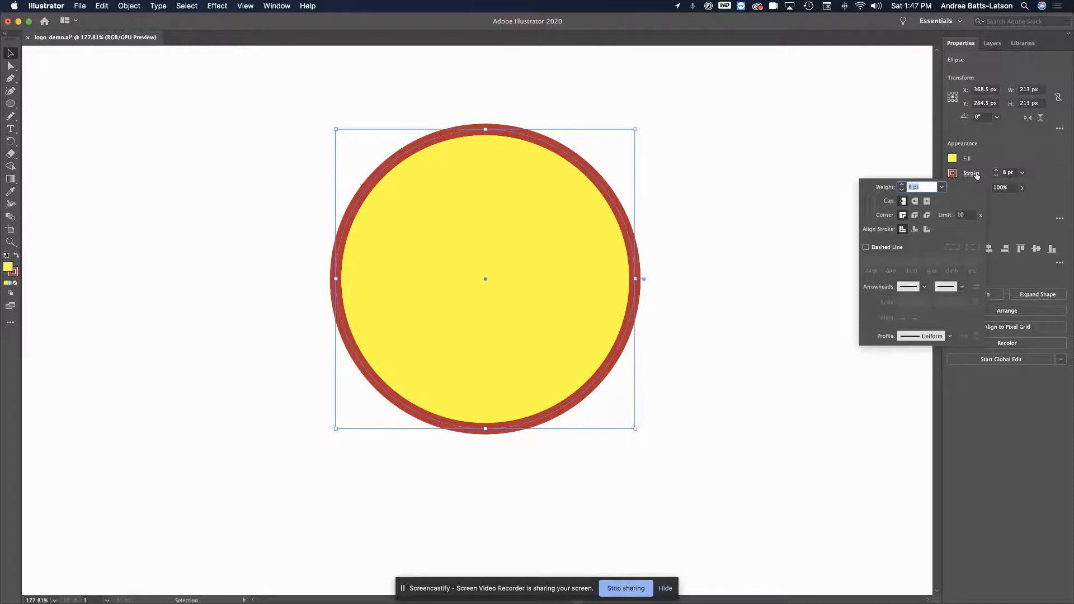
left_click(926, 229)
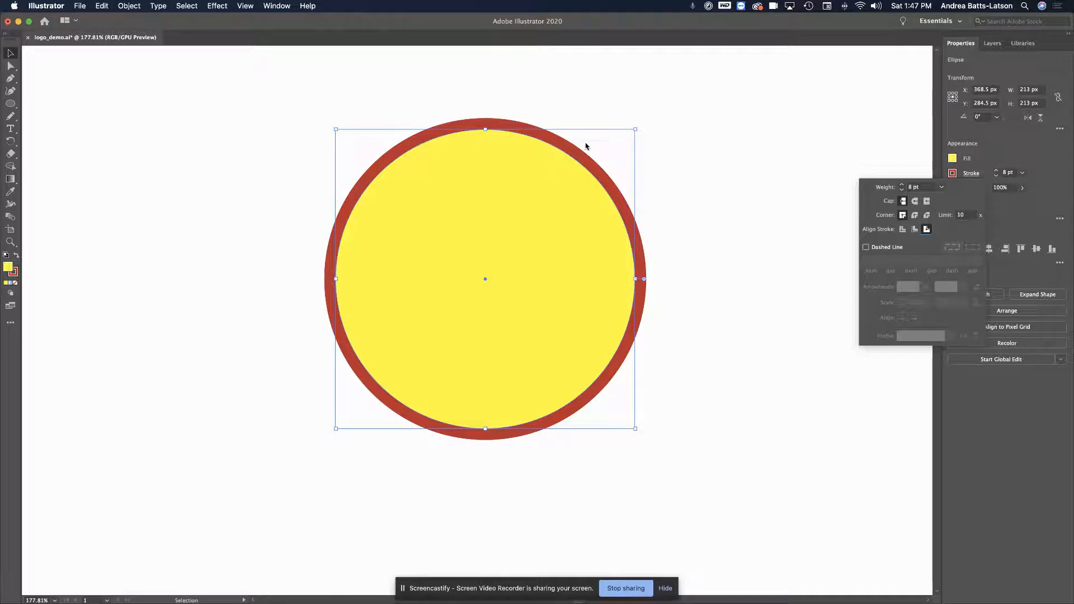
left_click(902, 190)
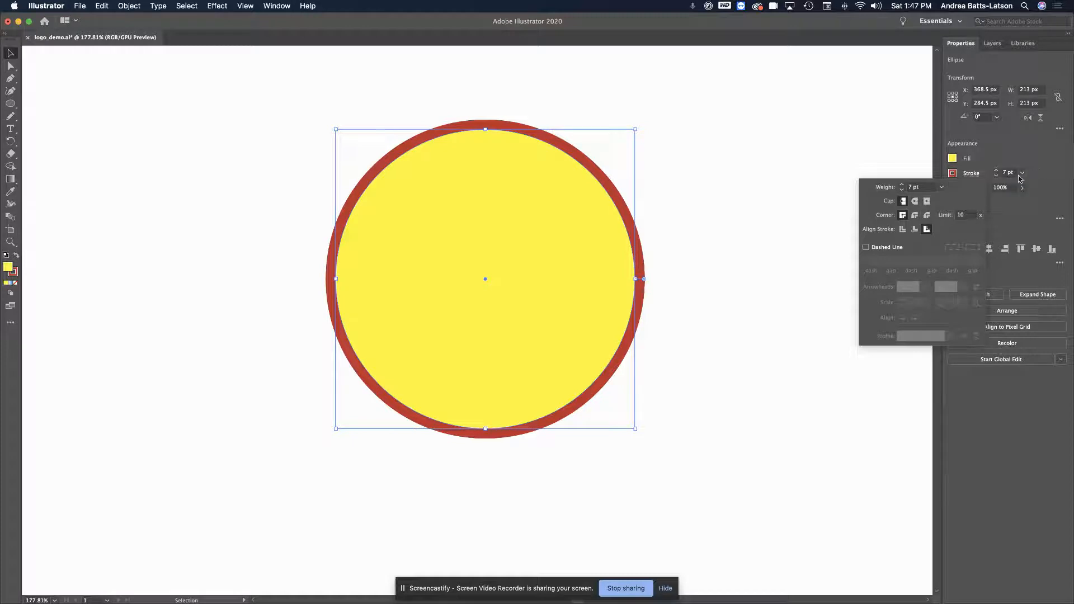
left_click(1038, 221)
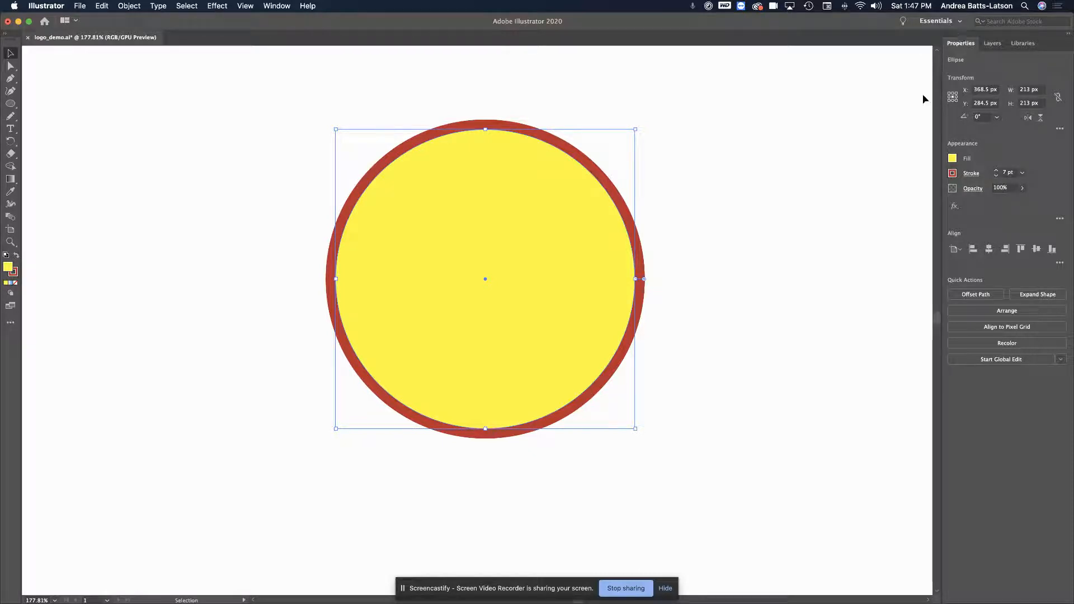
- Recolor the circle with an RGB Blue stroke and a light blue swatch fill
left_click(953, 159)
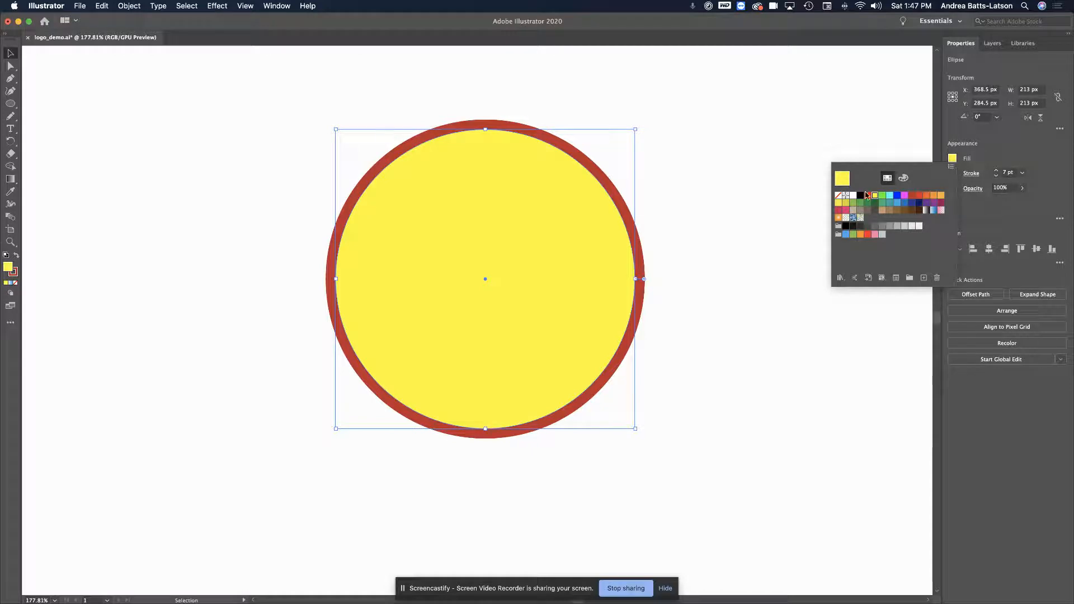
left_click(972, 174)
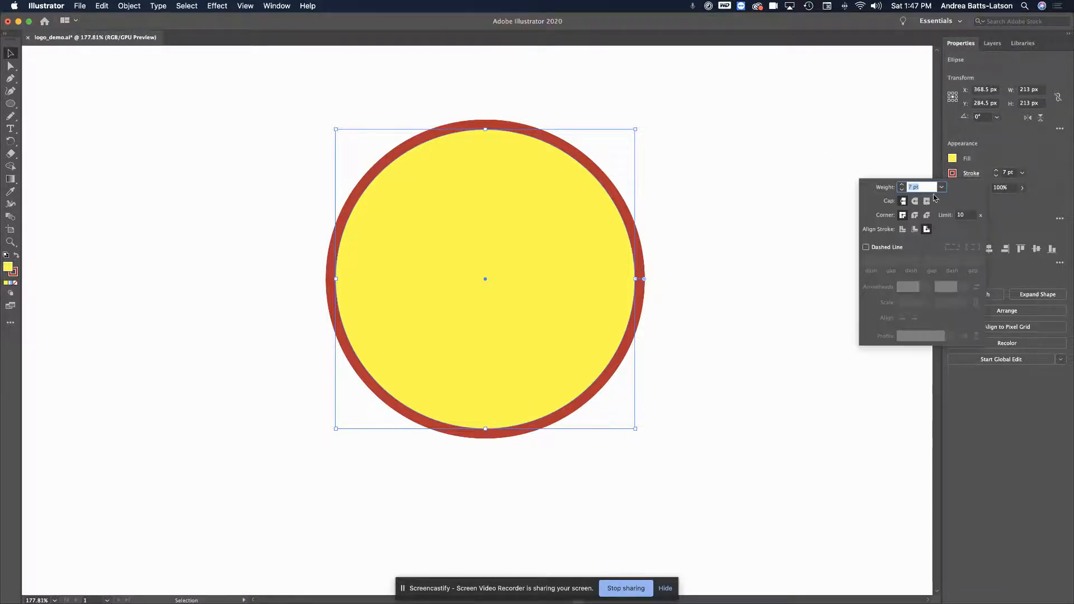
left_click(953, 174)
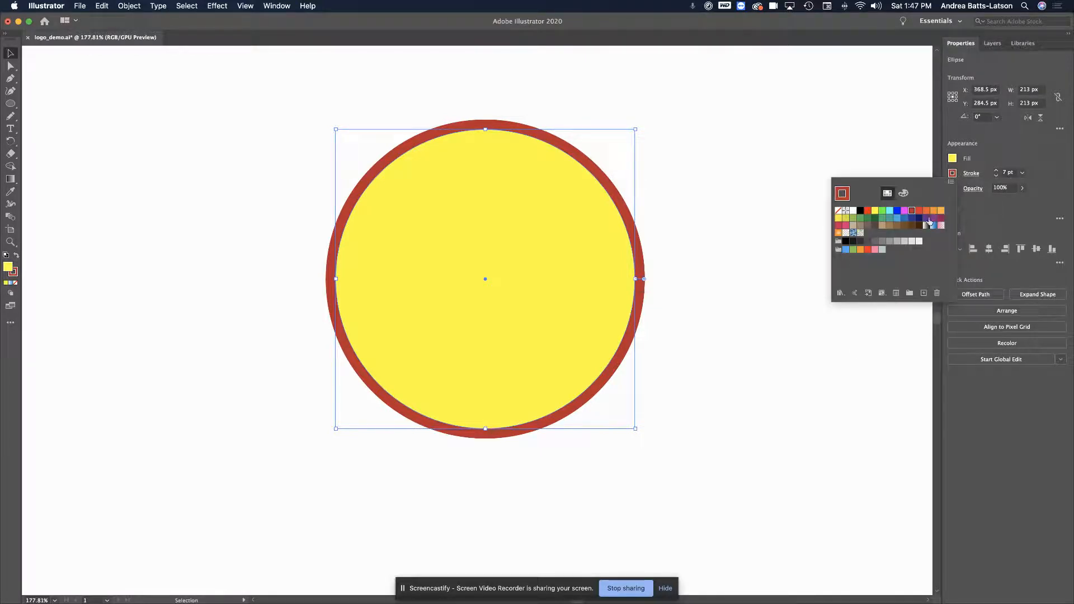
left_click(897, 212)
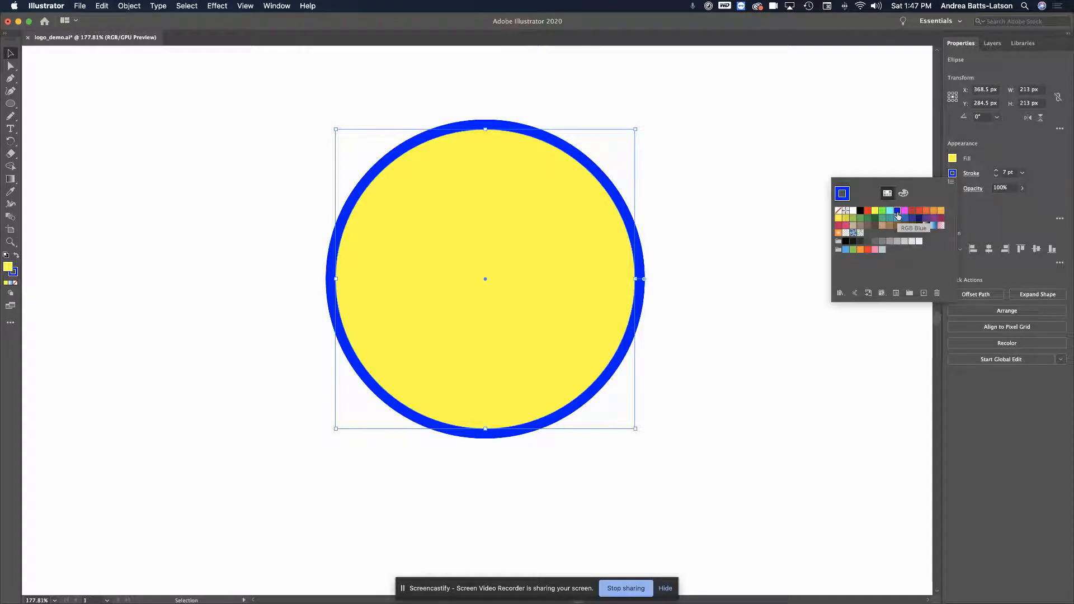
left_click(952, 158)
left_click(951, 158)
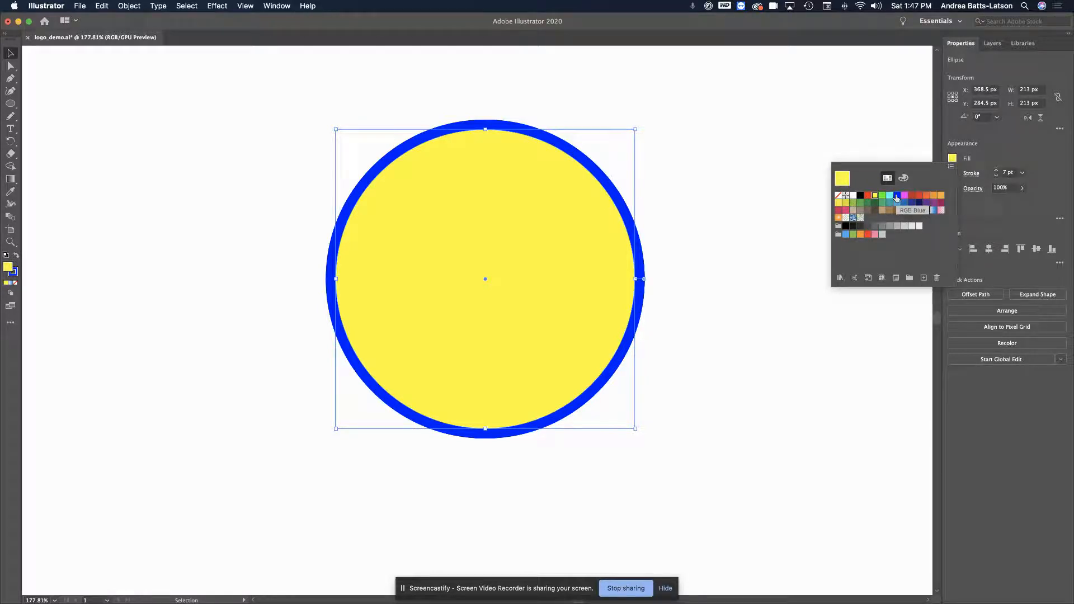
left_click(845, 235)
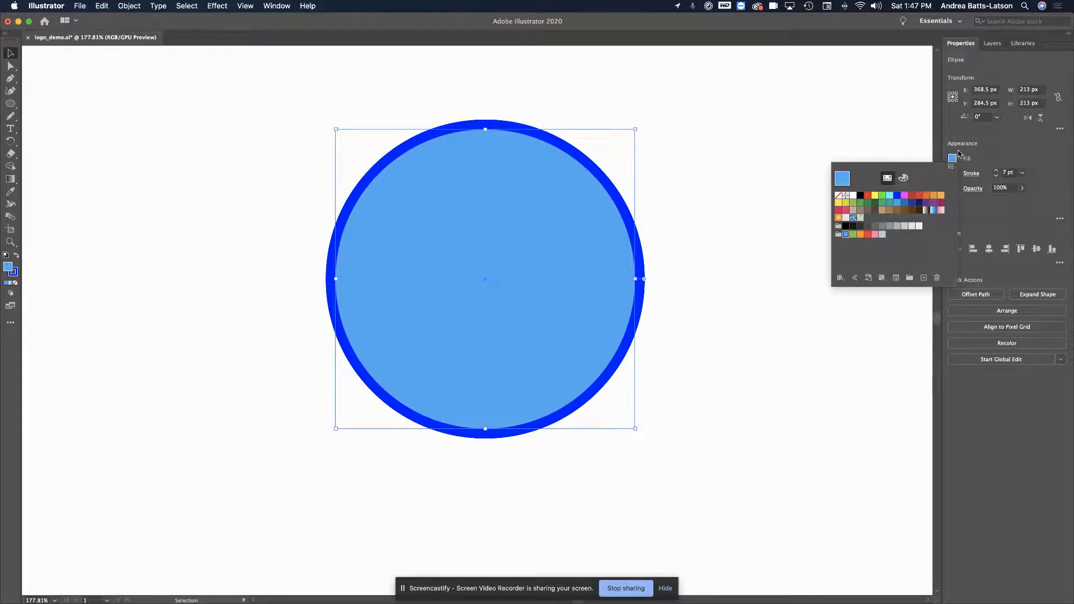
left_click(993, 147)
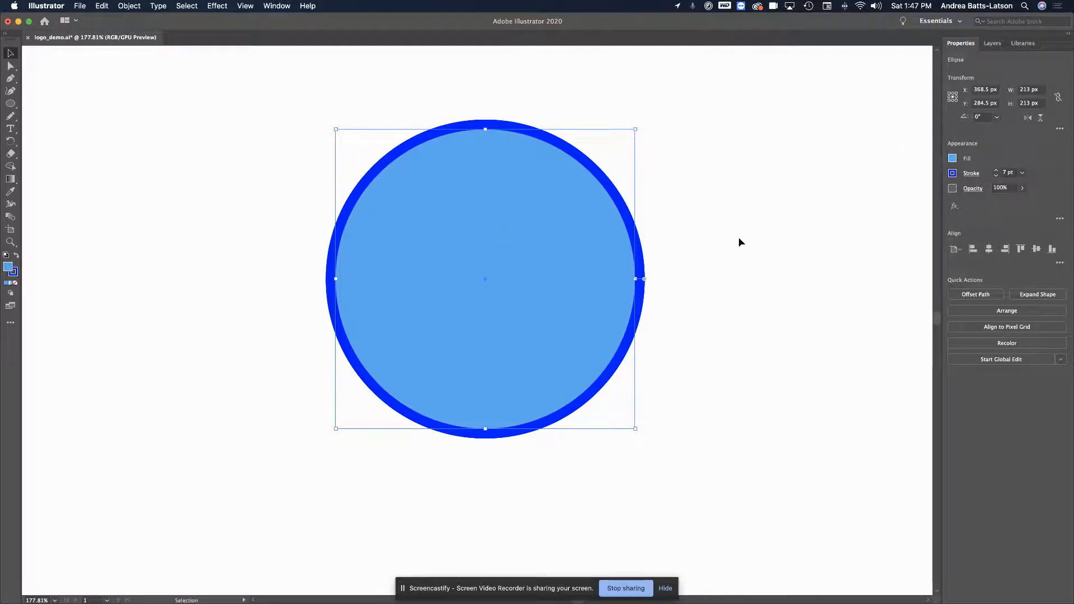
- Fill the circle with the blue gradient swatch, try the radial type, and switch the gradient to Freeform
scroll(590, 232, "right", 2)
scroll(590, 232, "up", 1)
scroll(590, 232, "right", 2)
scroll(590, 232, "up", 1)
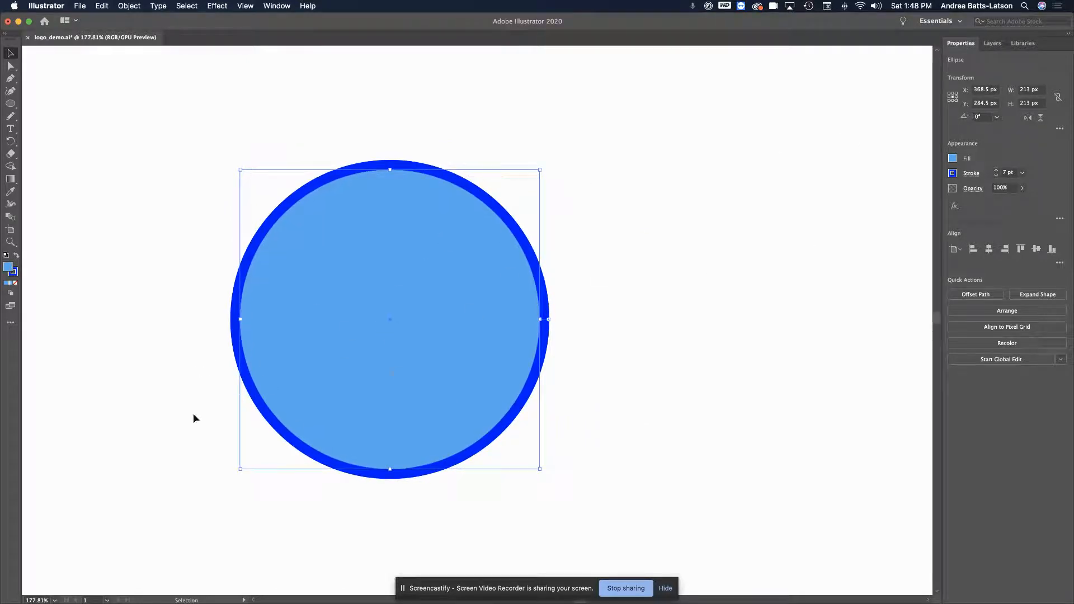
left_click(651, 150)
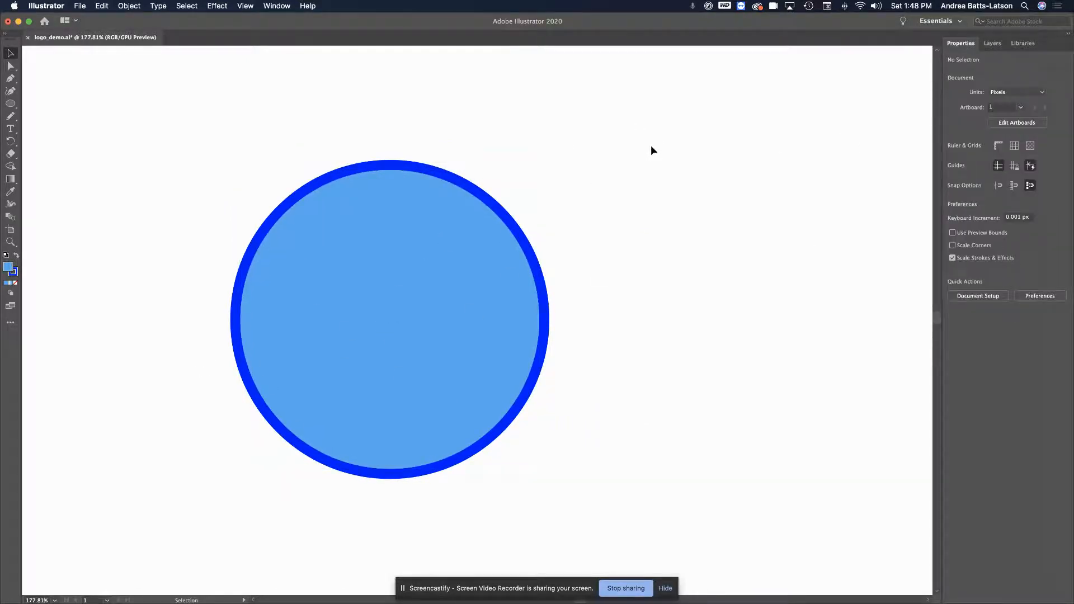
left_click(380, 261)
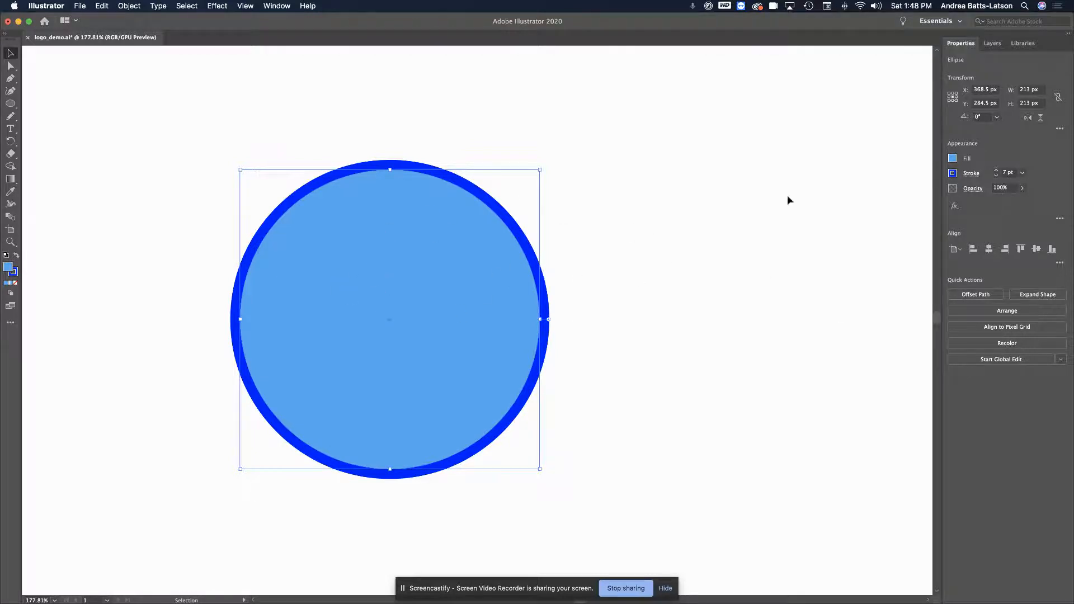
left_click(954, 159)
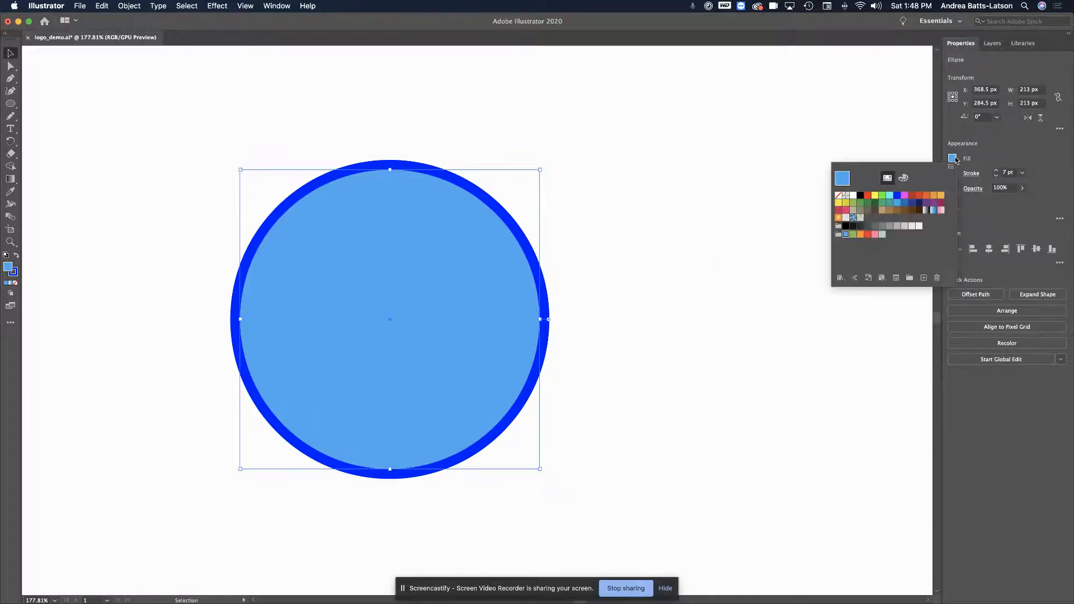
left_click(933, 212)
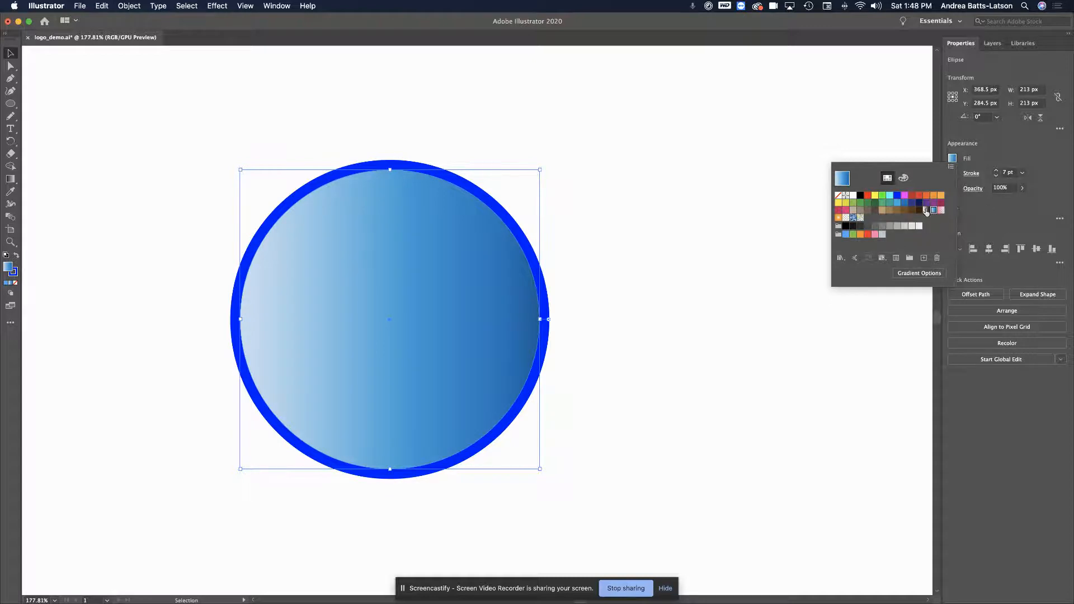
left_click(953, 159)
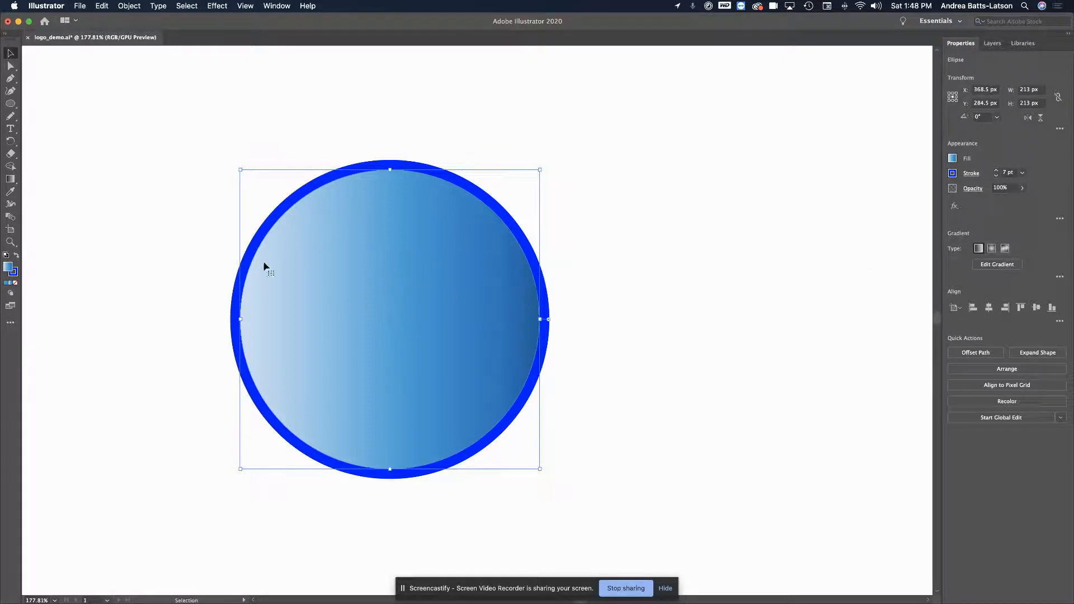
left_click(991, 248)
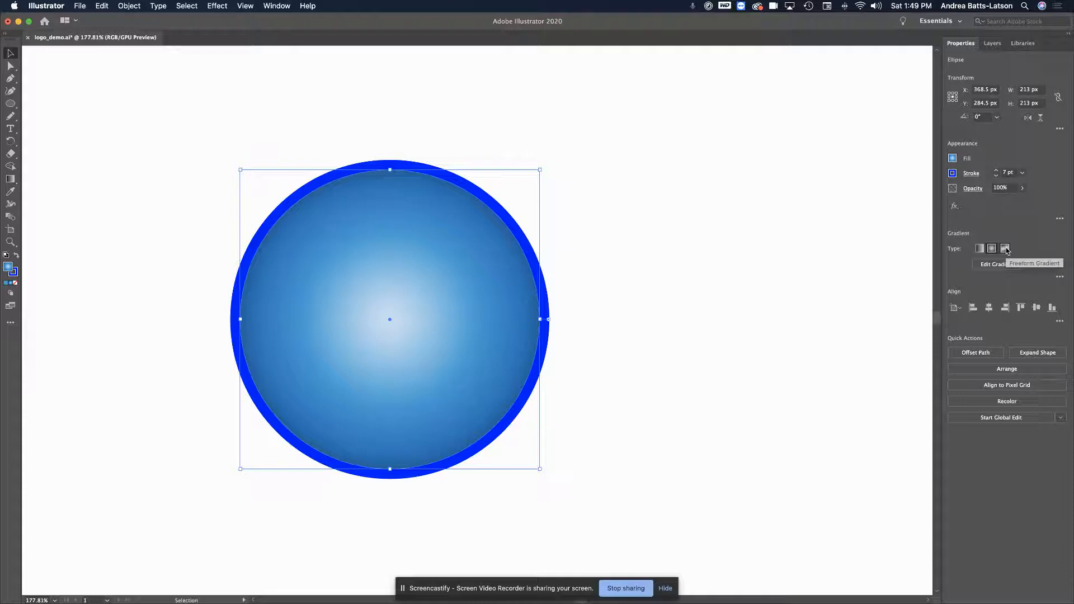
left_click(1005, 249)
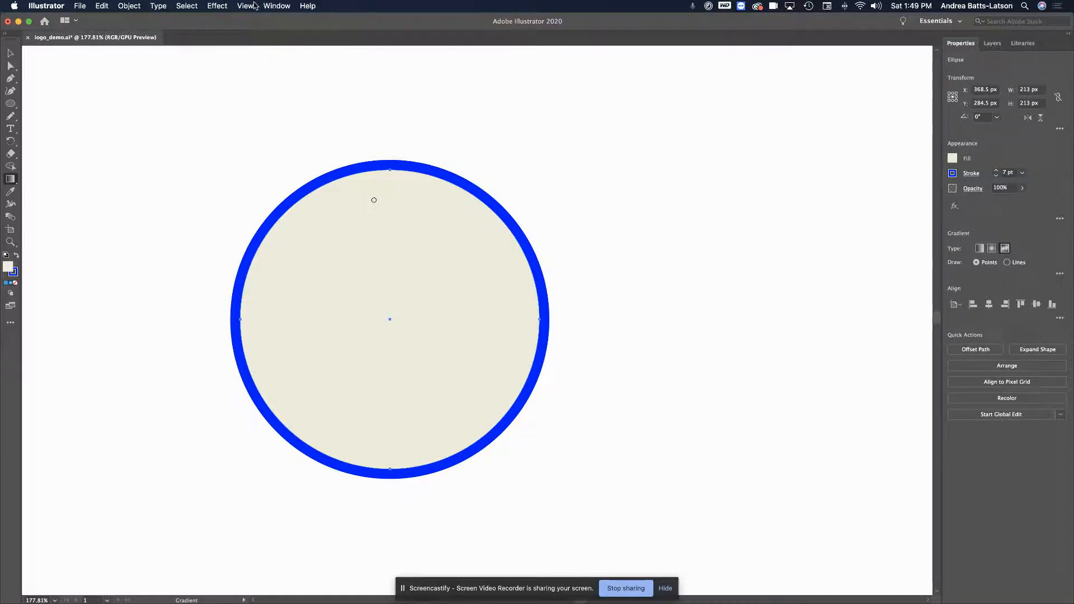
- Show the Swatches panel, place it beside the circle and enlarge it so that all color swatches fit
left_click(272, 7)
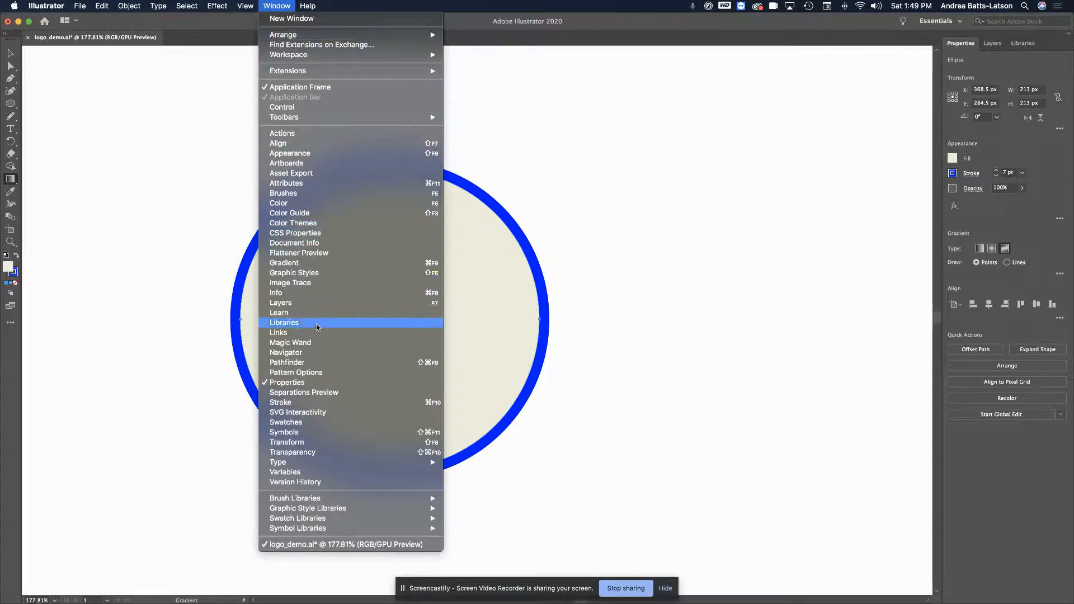
left_click(308, 424)
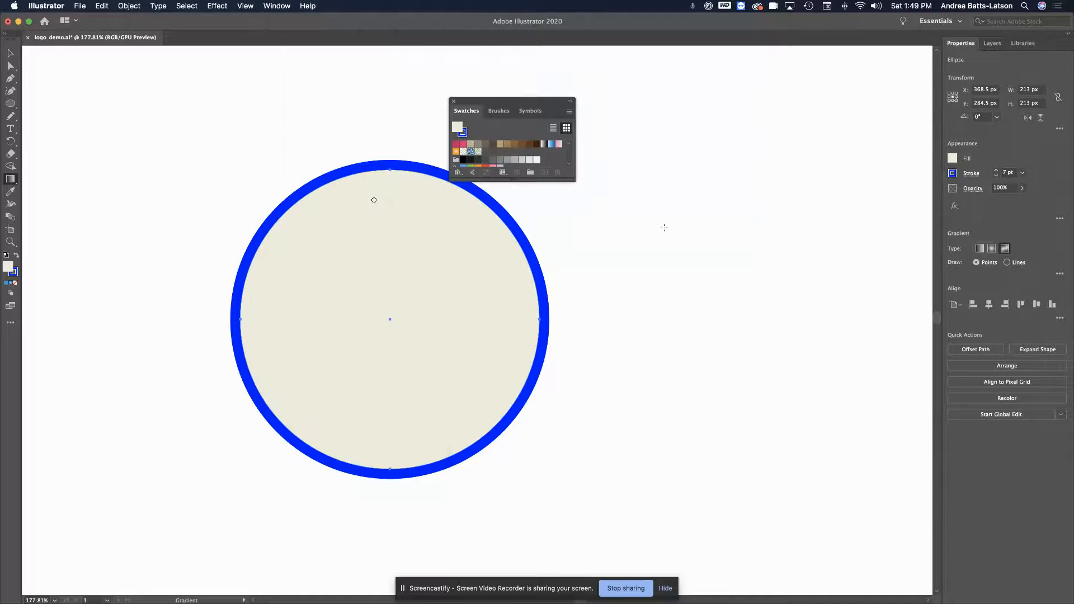
left_click_drag(486, 98, 96, 72)
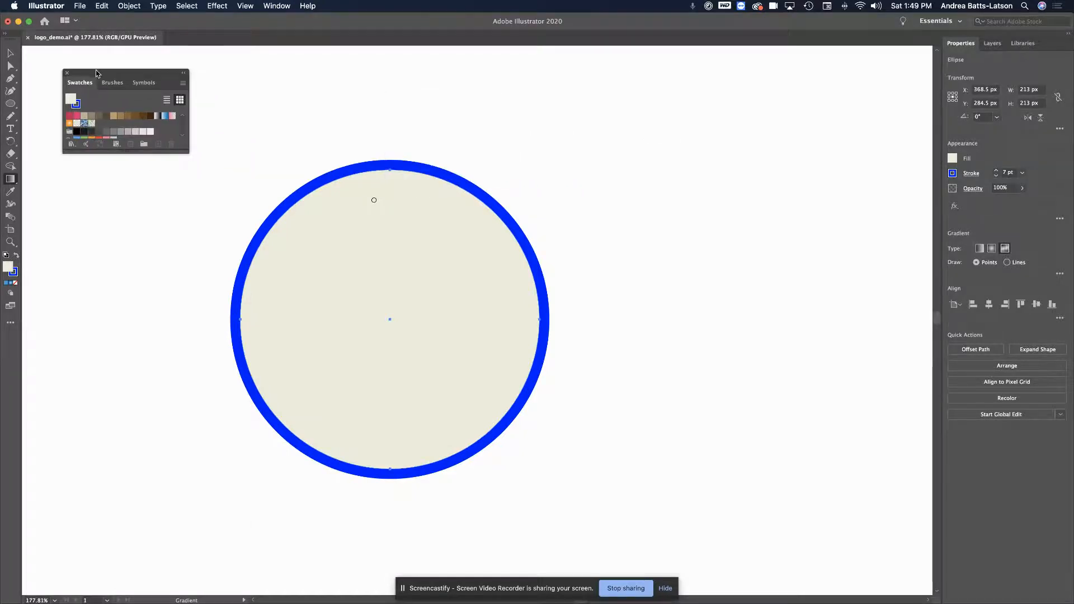
left_click_drag(117, 151, 134, 243)
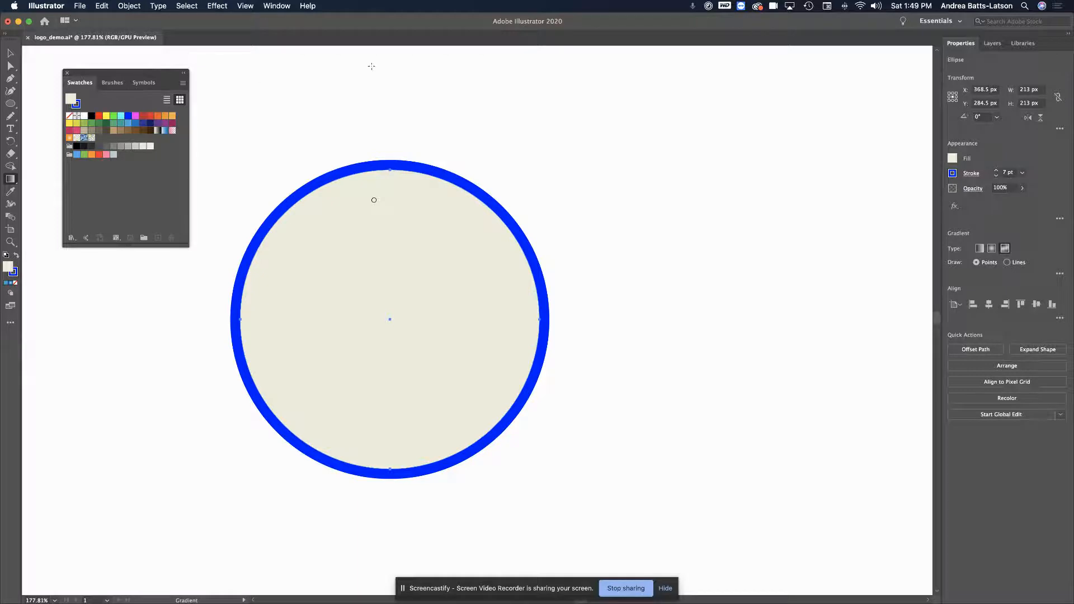
left_click_drag(127, 66, 140, 99)
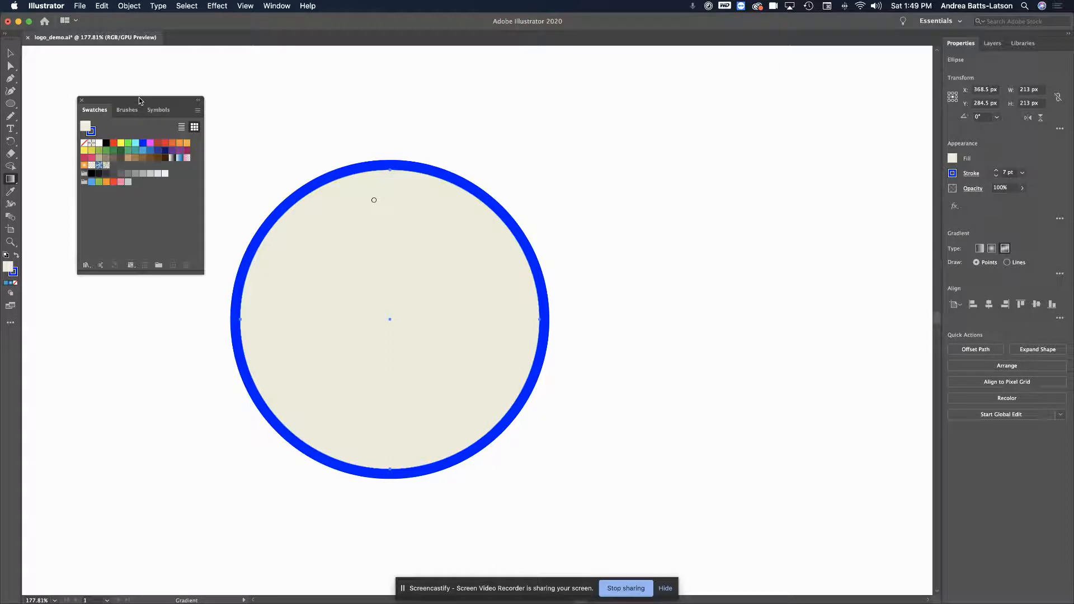
left_click(268, 8)
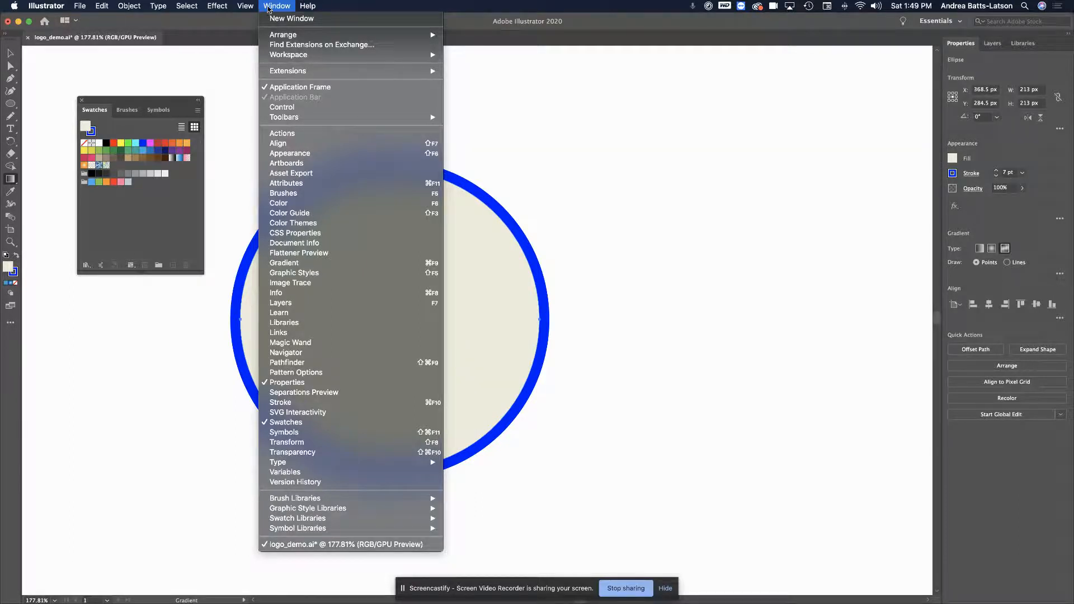
left_click(269, 9)
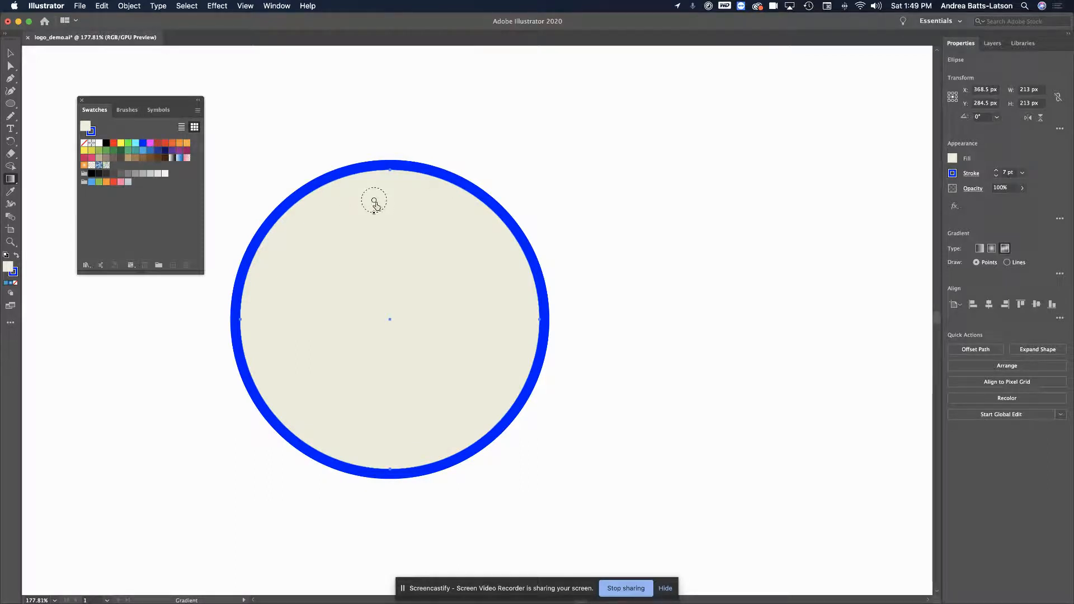
- Add freeform gradient points to the circle: an RGB blue one near the upper edge and an orange one near the left edge
left_click(374, 202)
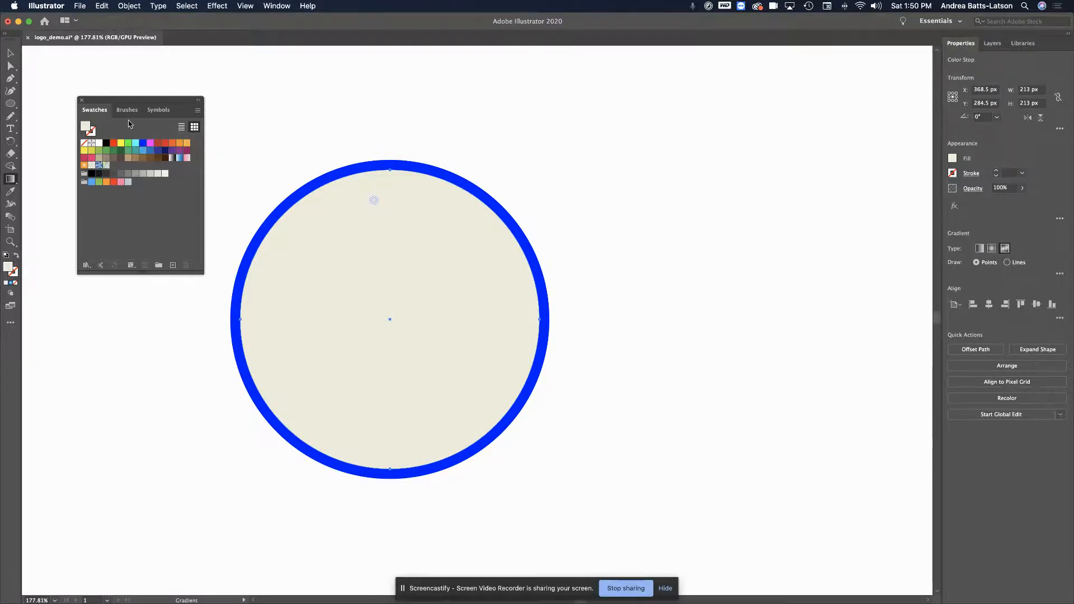
left_click(143, 144)
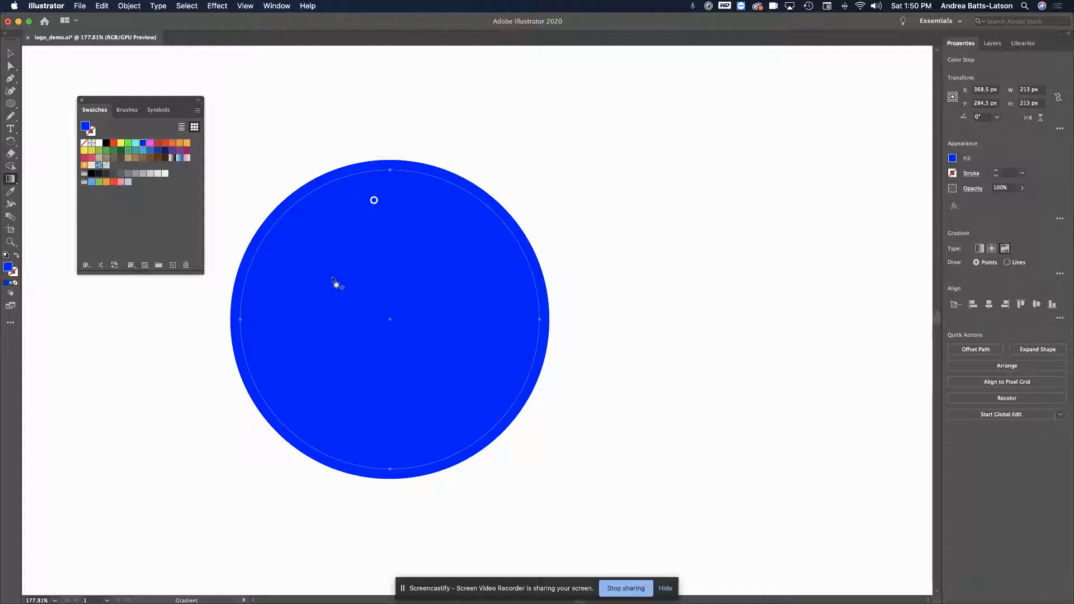
left_click(278, 324)
left_click(187, 143)
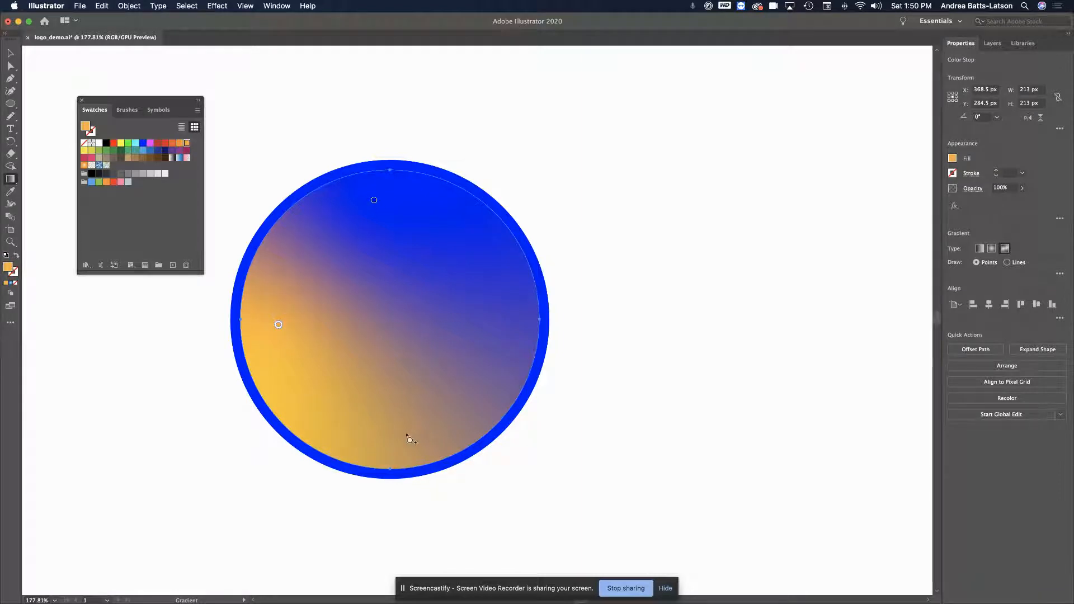
- Add a cyan gradient point near the circle's lower edge and a pinkish-red one near its right edge, trying purple first
left_click(388, 423)
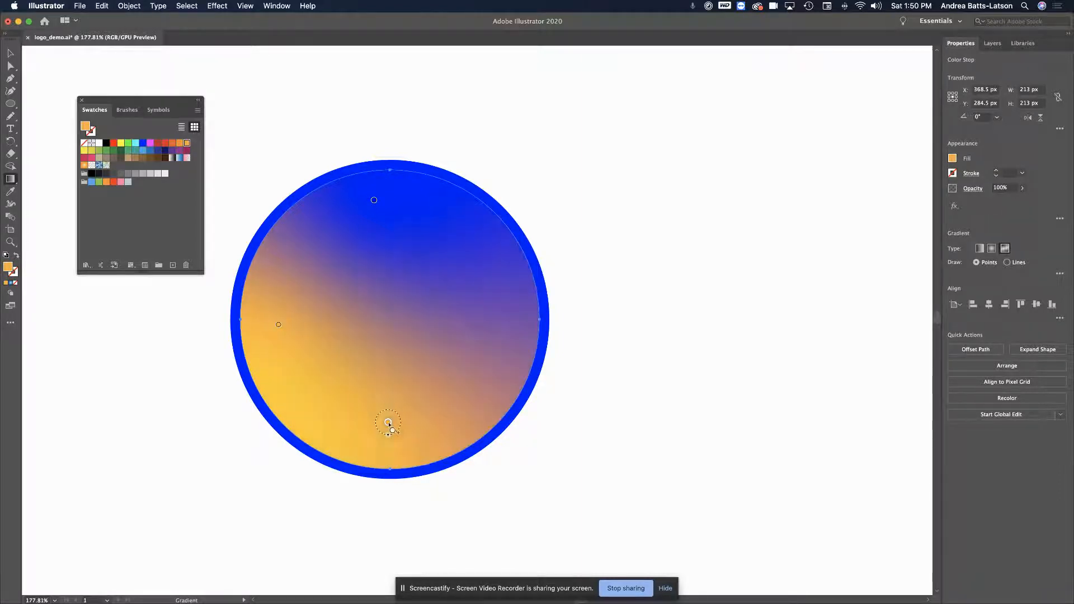
left_click(135, 145)
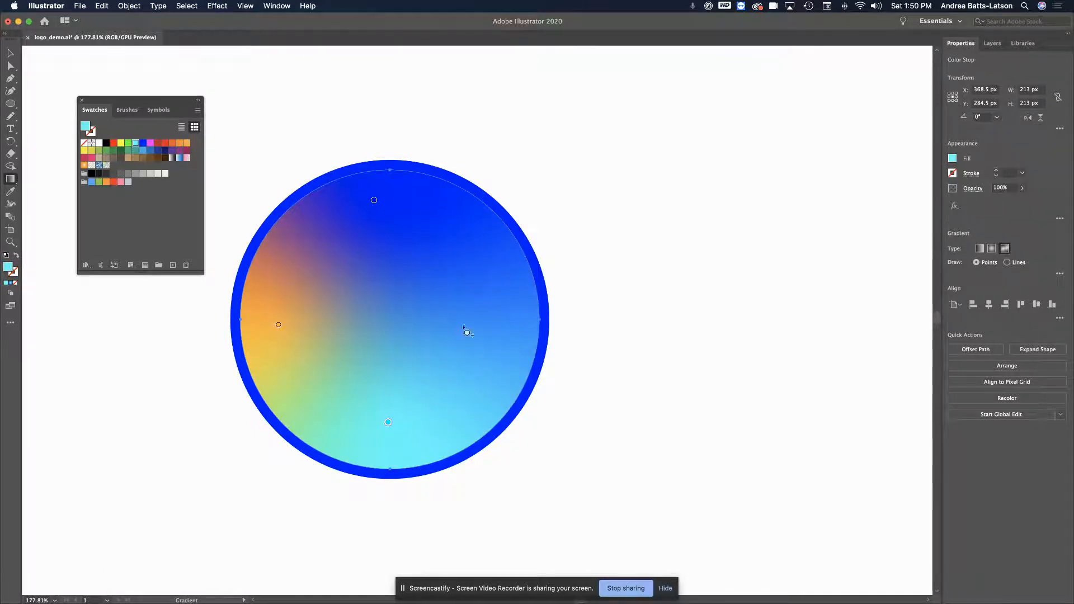
left_click(480, 318)
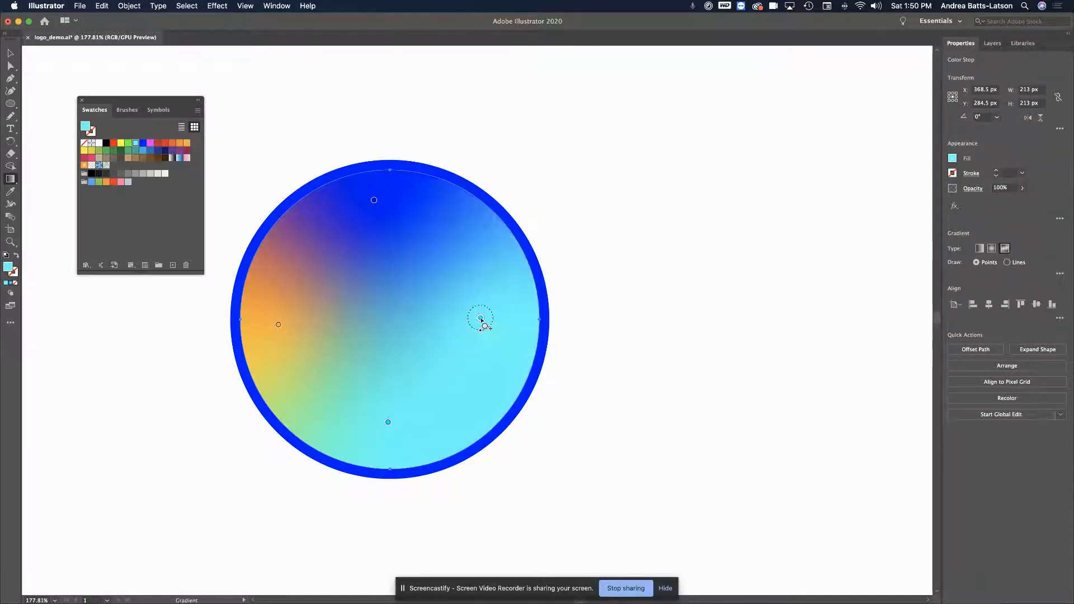
left_click(173, 150)
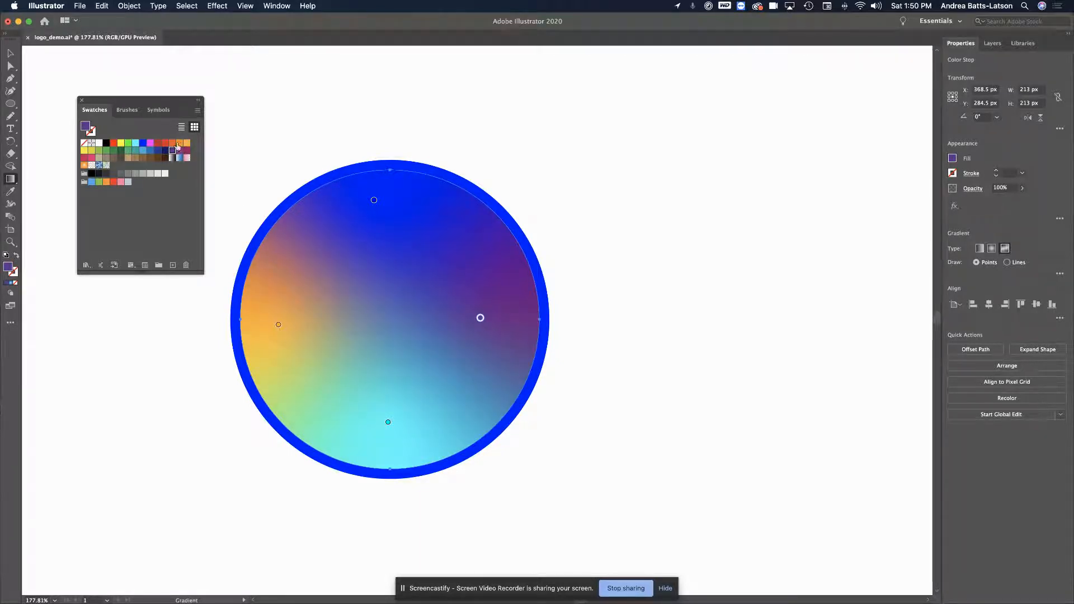
left_click(91, 158)
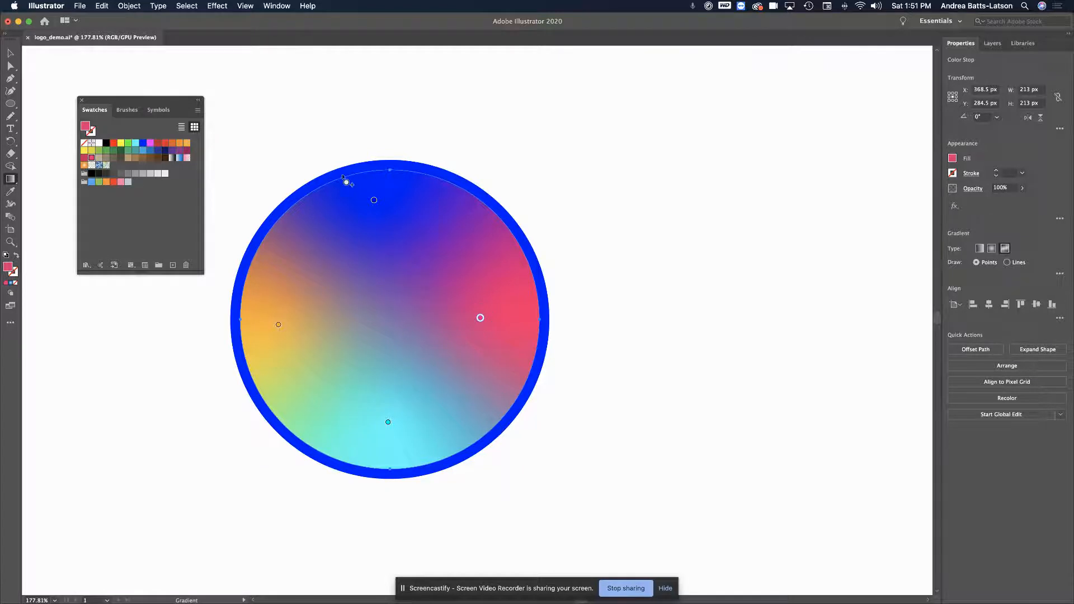
- Recolor the circle's upper gradient point light blue and its lower gradient point green
left_click(373, 200)
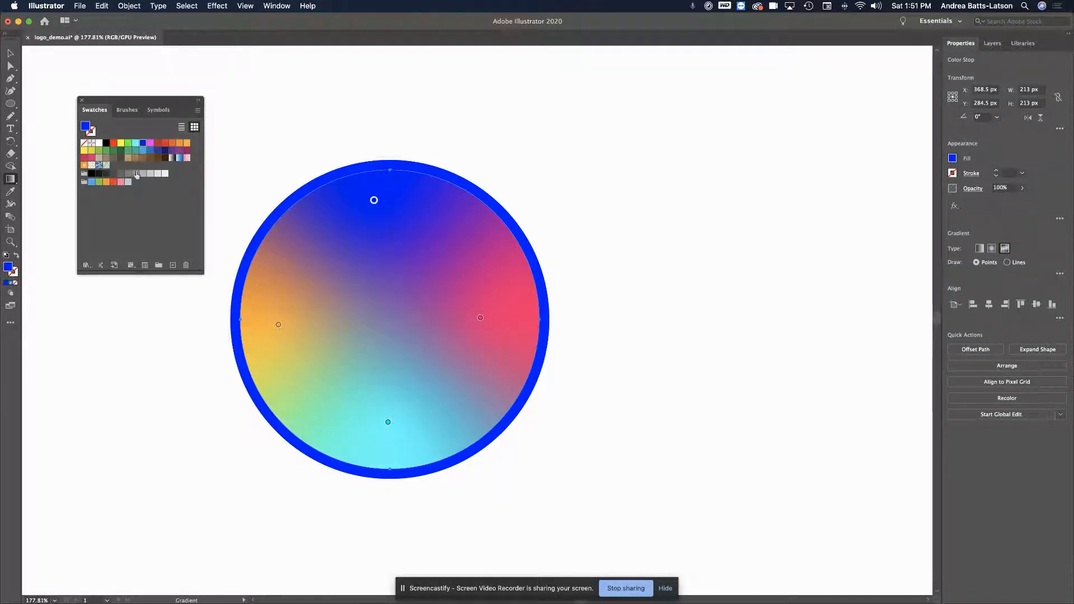
left_click(91, 182)
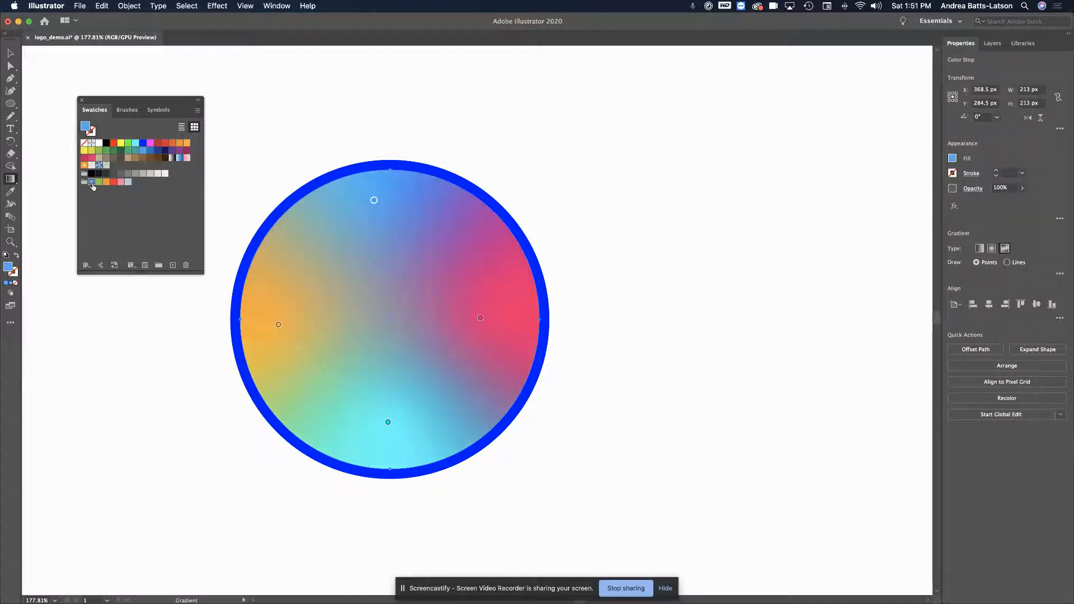
left_click(388, 424)
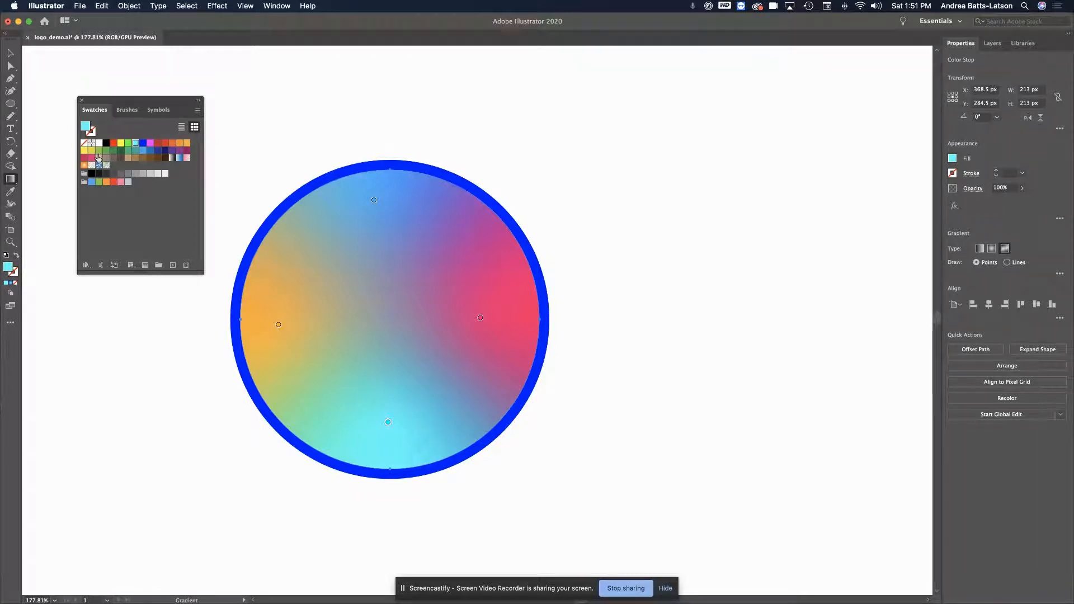
left_click(99, 151)
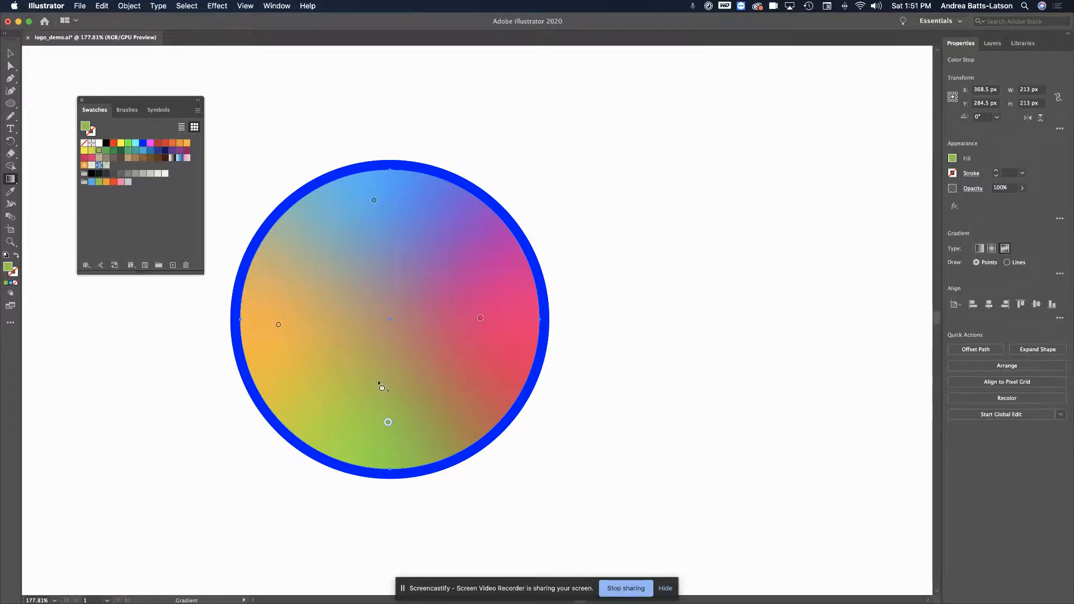
- Reposition the green gradient point and adjust its spread, shift the pink point slightly inward, and deselect the circle
mouse_move(388, 423)
left_mouse_down()
mouse_move(372, 367)
mouse_move(335, 376)
mouse_move(412, 375)
mouse_move(400, 338)
mouse_move(346, 378)
mouse_move(420, 391)
mouse_move(426, 353)
mouse_move(338, 370)
mouse_move(453, 393)
mouse_move(421, 378)
mouse_move(399, 418)
mouse_move(425, 381)
mouse_move(383, 396)
mouse_move(409, 395)
mouse_move(408, 378)
mouse_move(384, 419)
left_mouse_up()
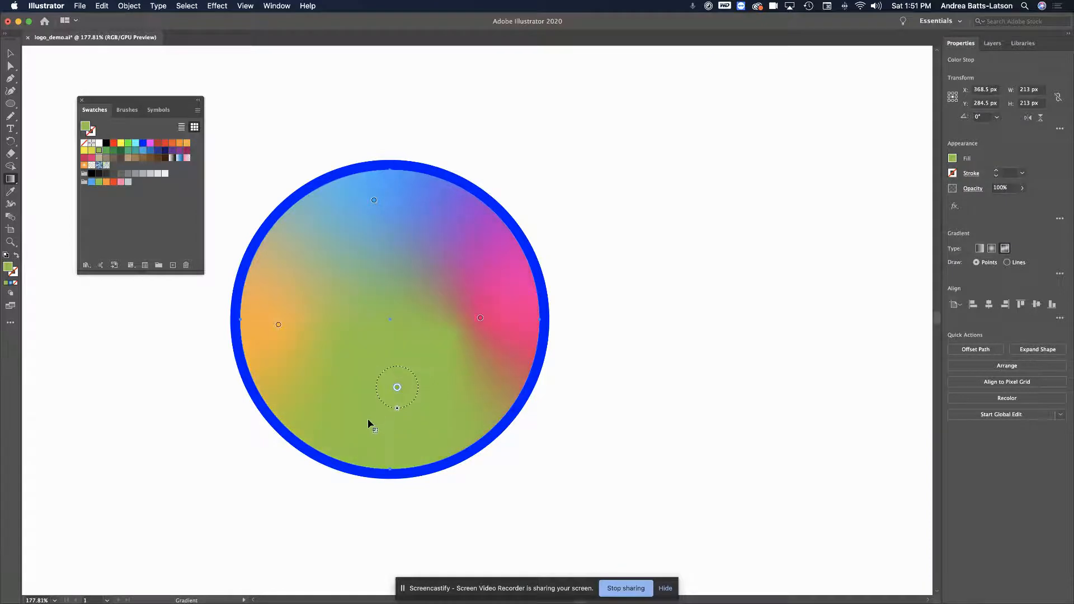
left_click_drag(416, 460, 412, 434)
left_click_drag(390, 384, 426, 386)
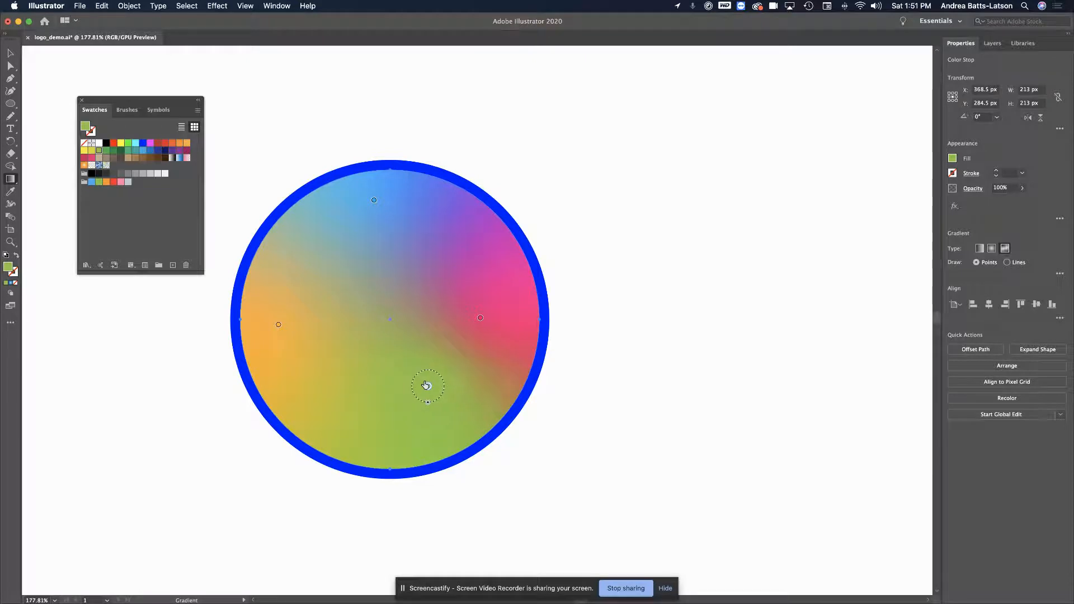
mouse_move(480, 317)
left_mouse_down()
mouse_move(439, 306)
mouse_move(461, 319)
left_mouse_up()
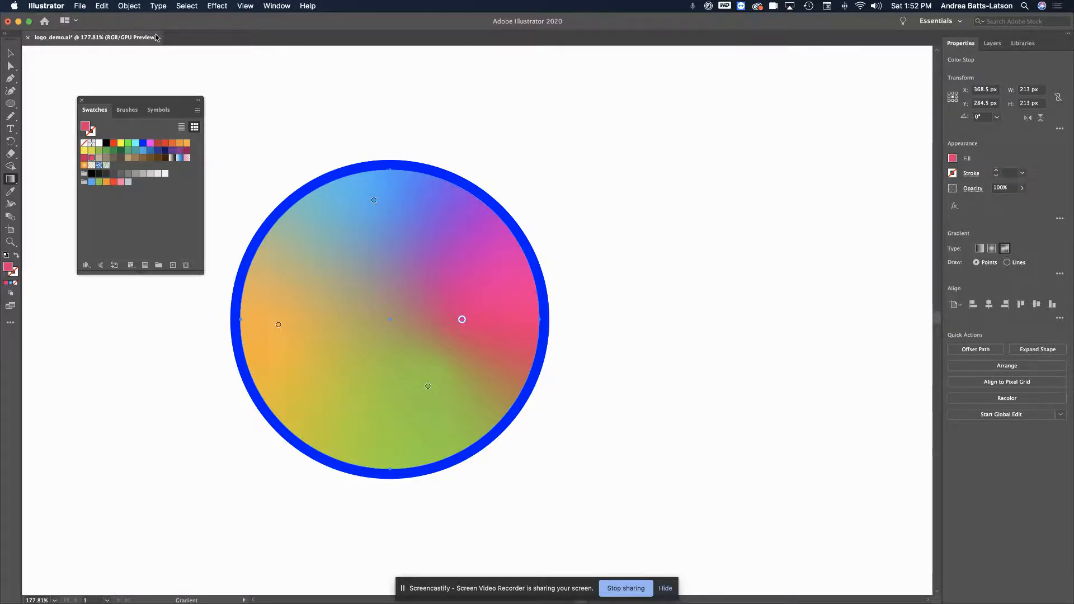
left_click(17, 55)
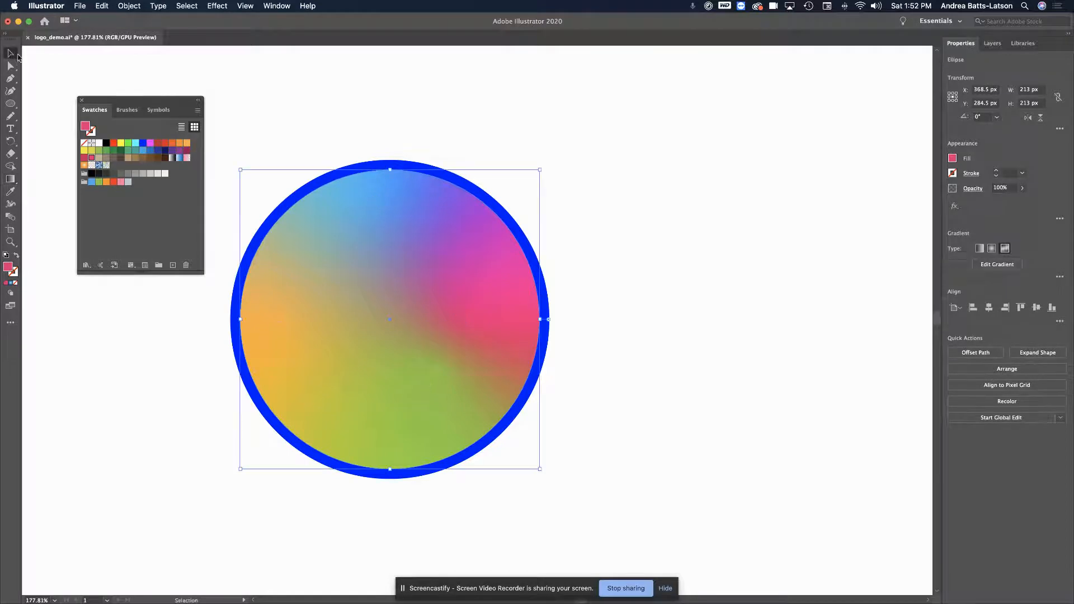
left_click(264, 89)
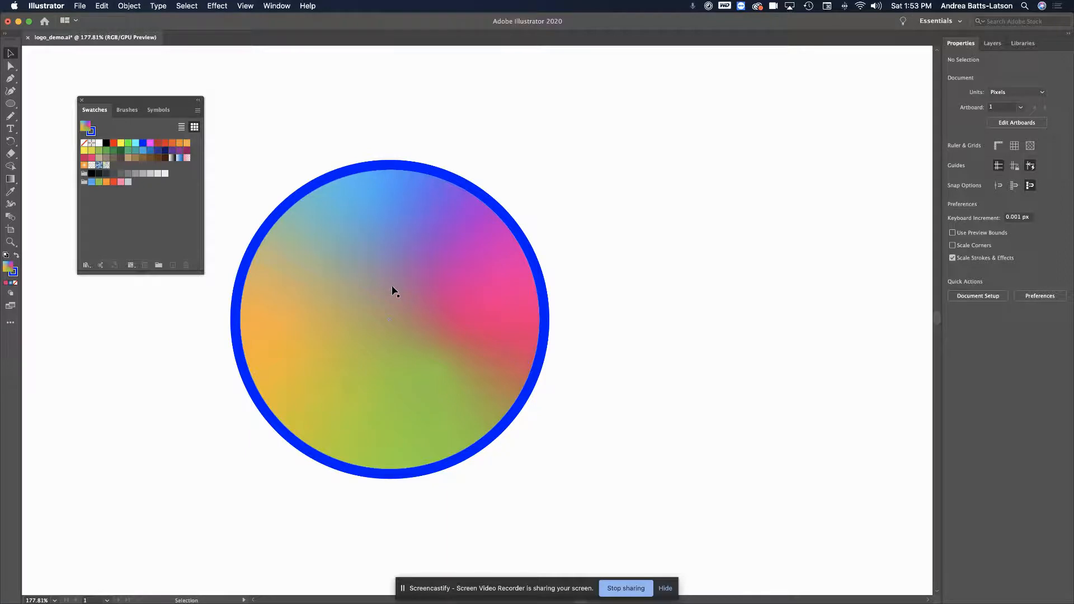
- Replace the circle's gradient with a solid light blue fill and set its stroke to dark blue R=46 G=49 B=146
left_click(430, 271)
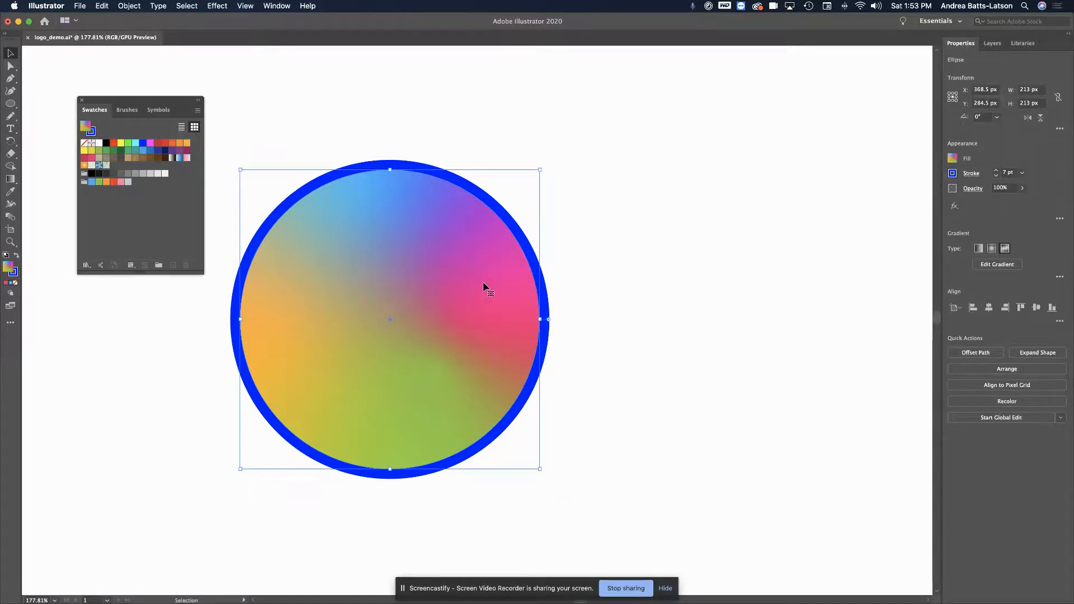
left_click(91, 182)
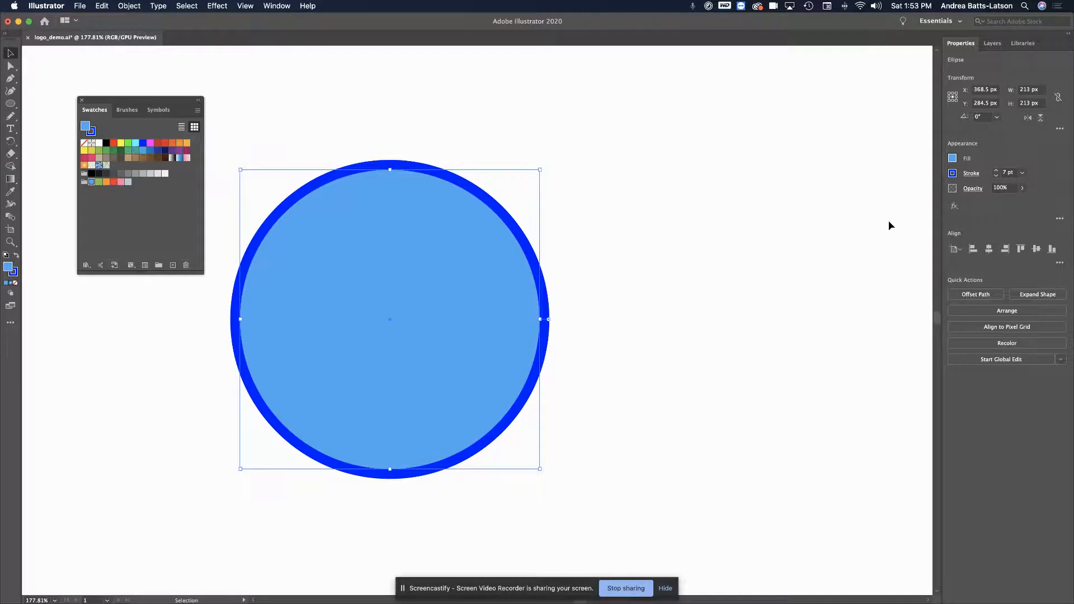
left_click(952, 173)
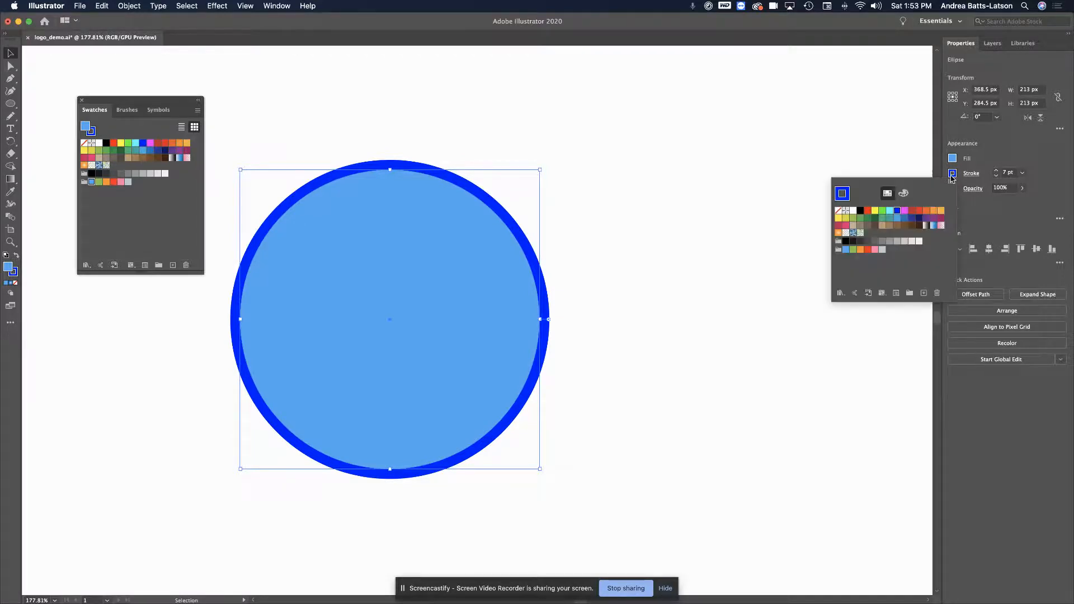
left_click(918, 219)
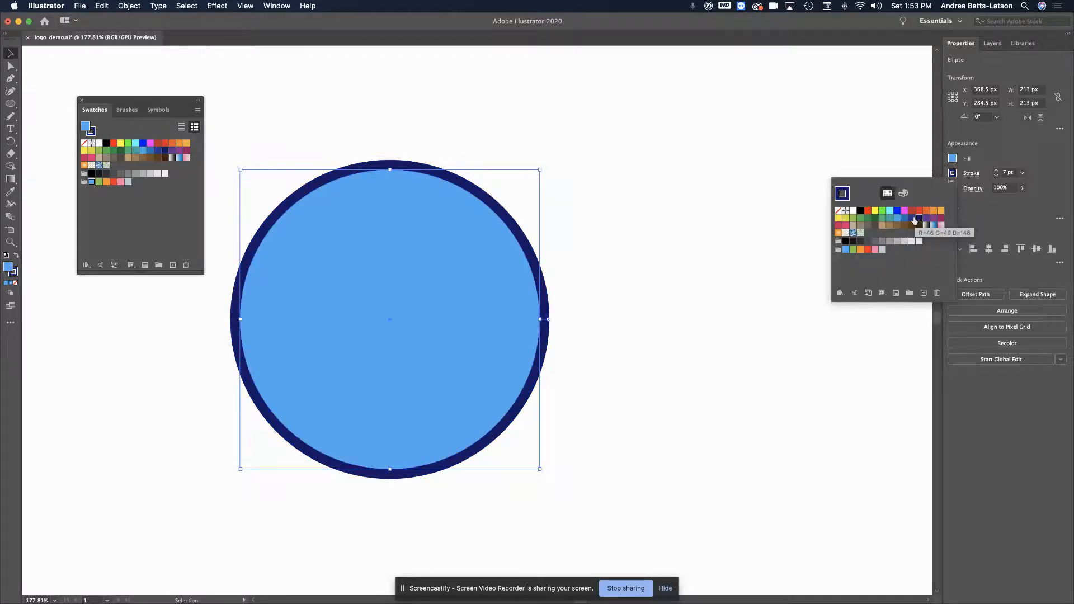
left_click(911, 218)
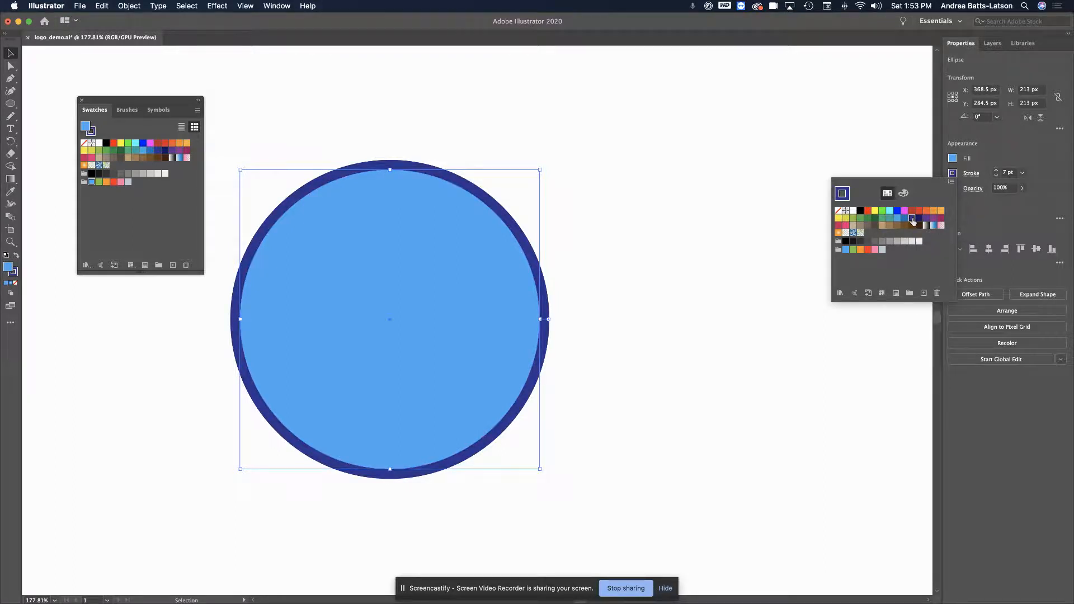
left_click(527, 144)
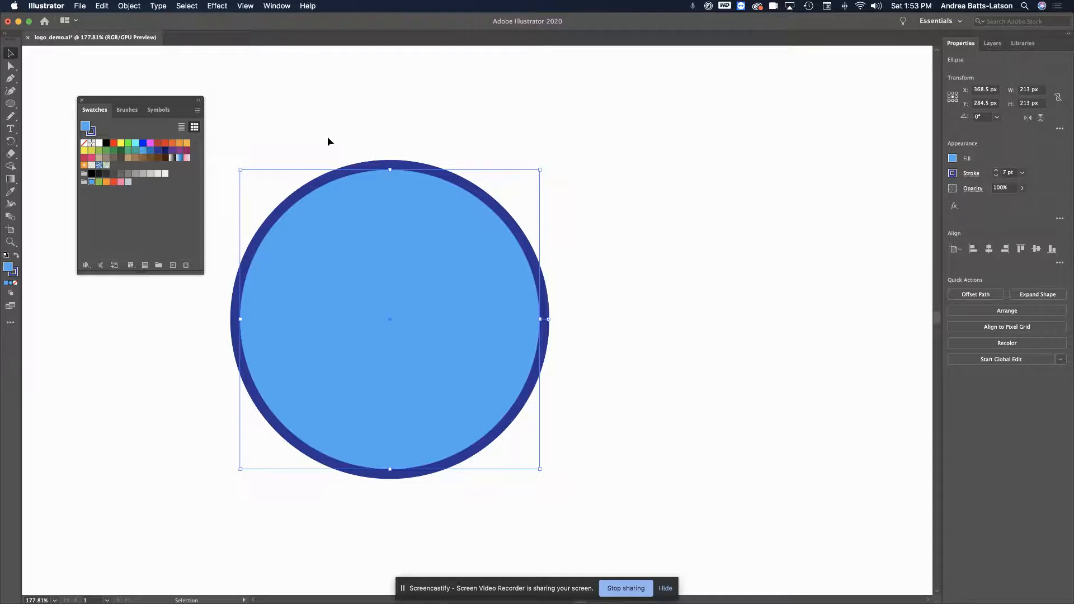
- Move the Swatches panel to the empty canvas area on the circle's right and deselect the circle
scroll(329, 141, "down", 1)
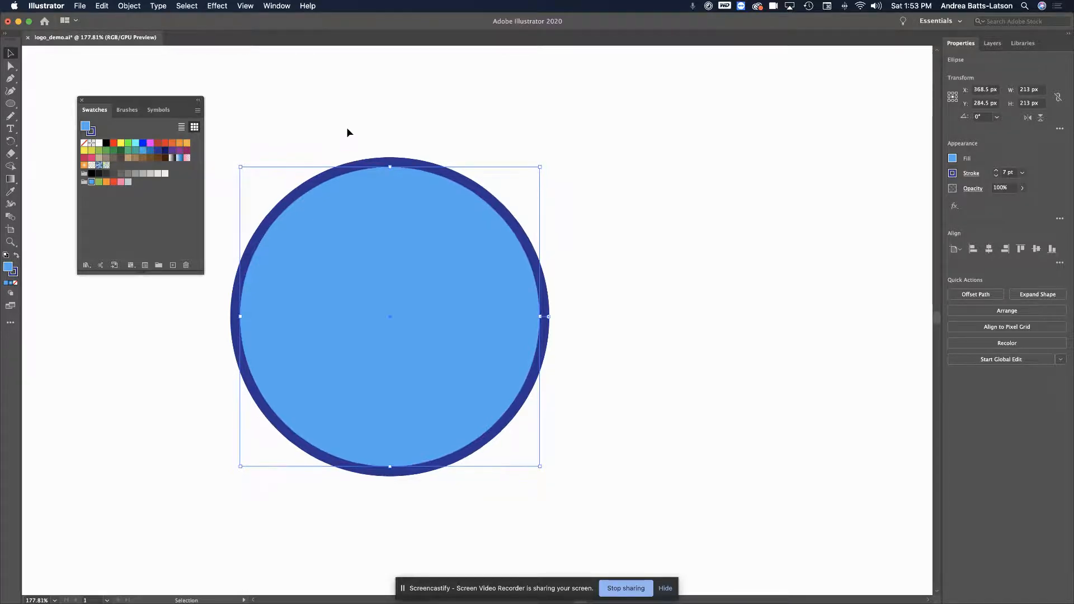
left_click_drag(170, 100, 829, 90)
left_click(503, 82)
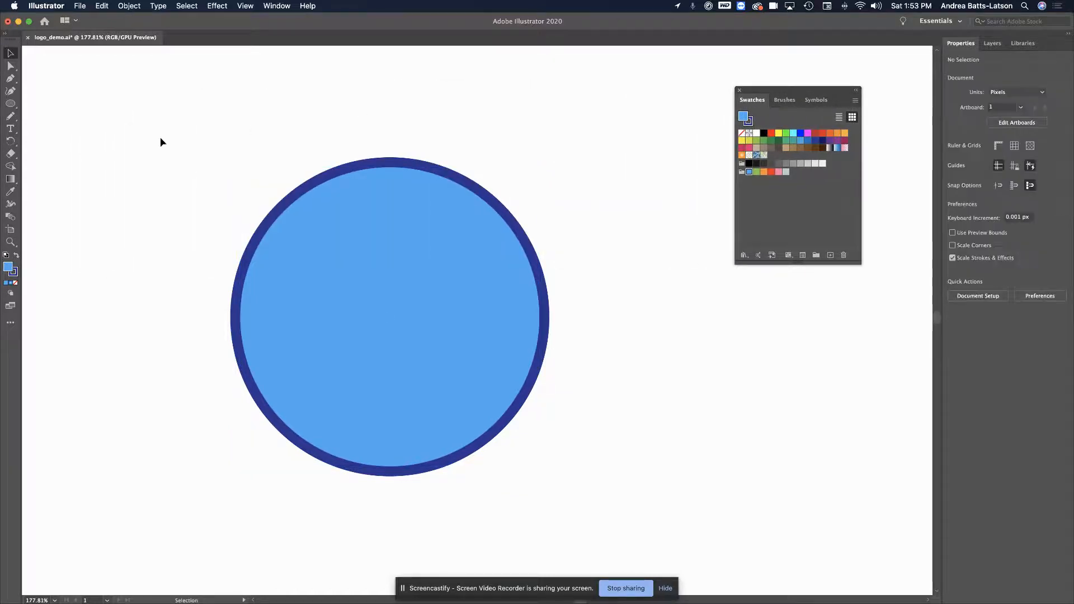
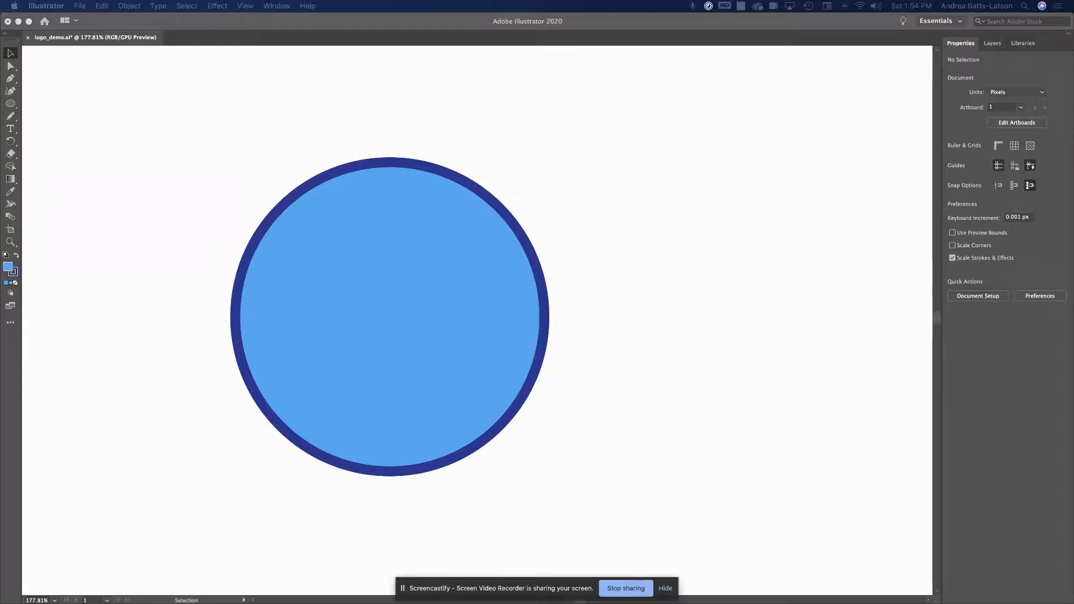
- Bring in the Chrome window with the sunglasses search, examine the frame and lens shapes in the results, and return to Illustrator
left_click_drag(1073, 132, 631, 66)
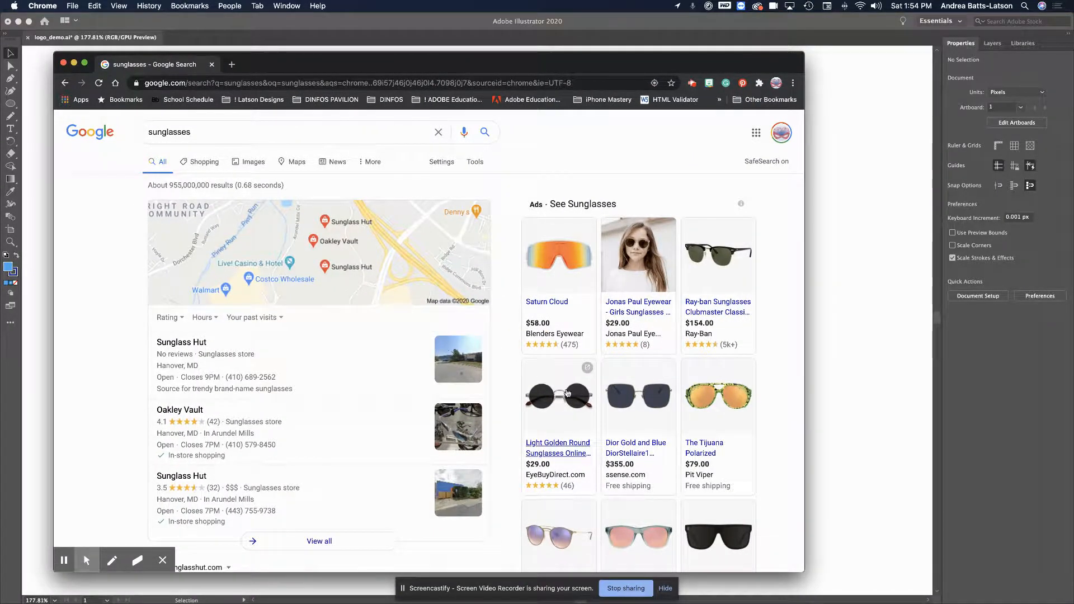
mouse_move(543, 386)
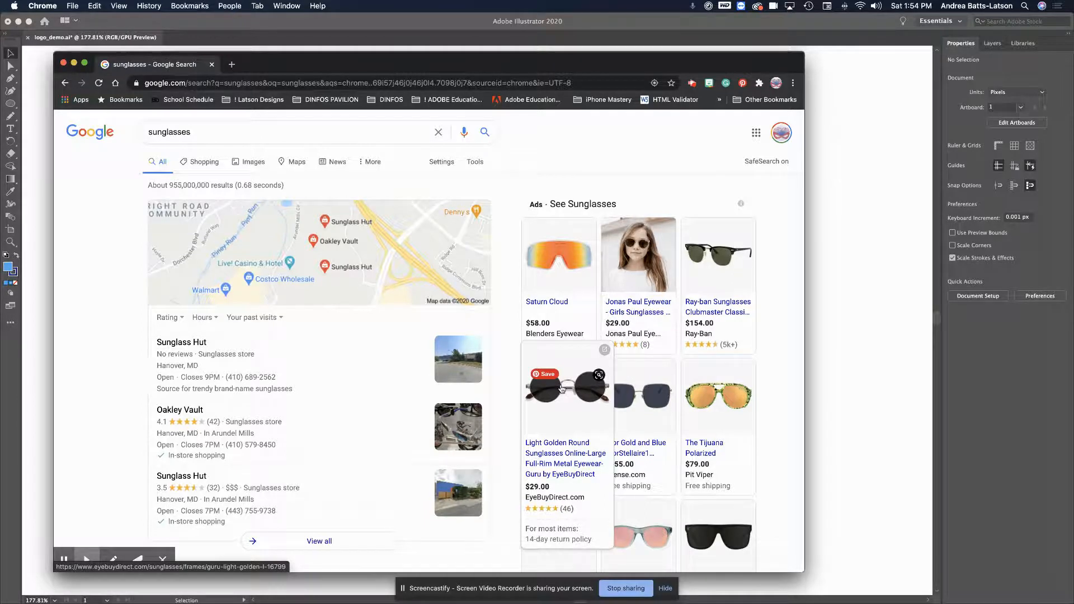
mouse_move(727, 249)
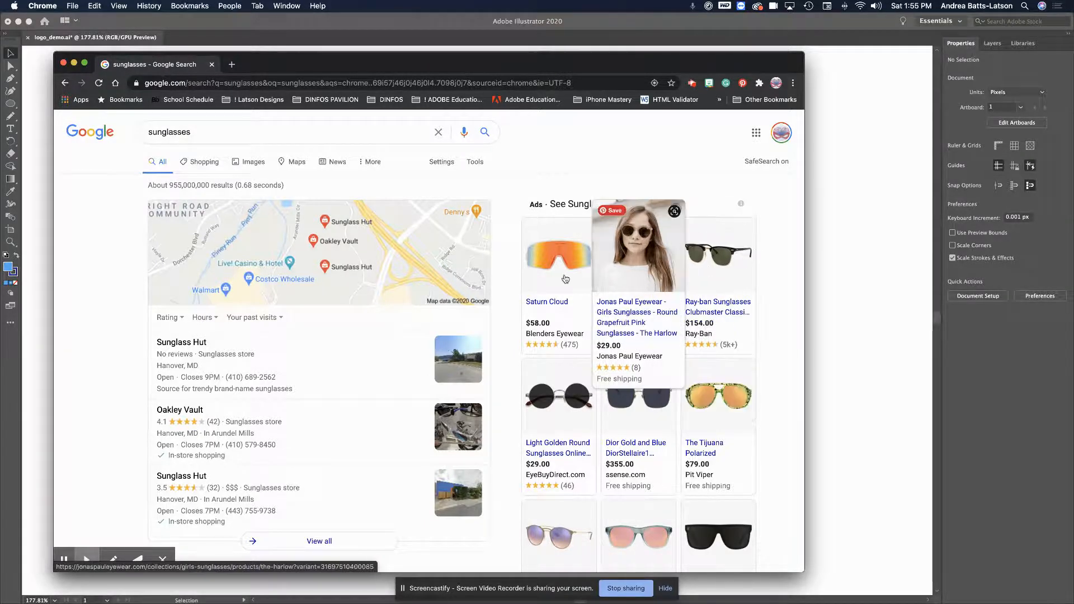
scroll(668, 398, "down", 5)
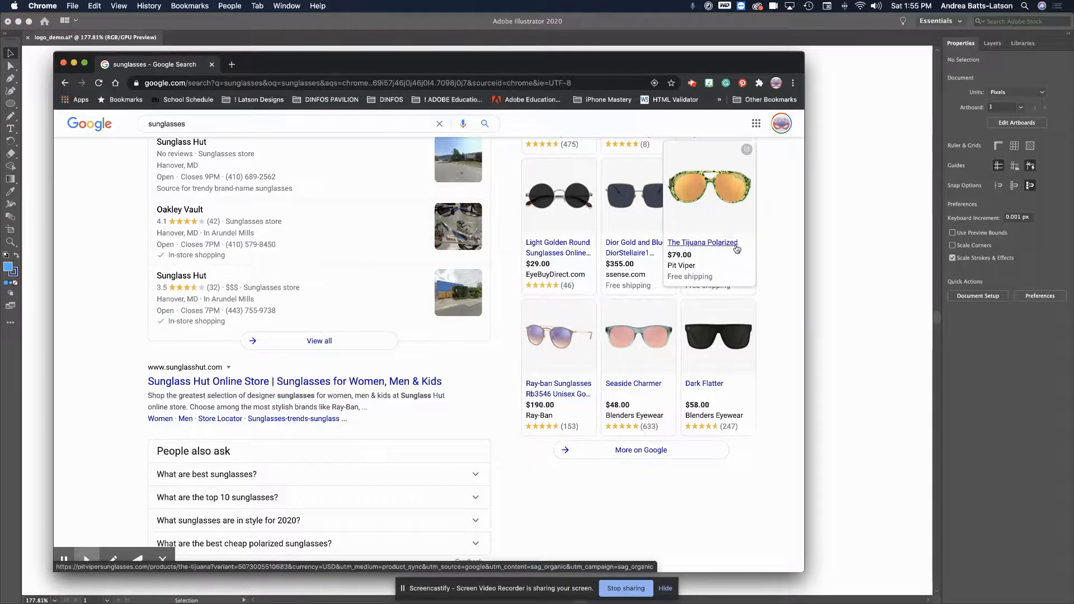
left_click_drag(174, 66, 1067, 17)
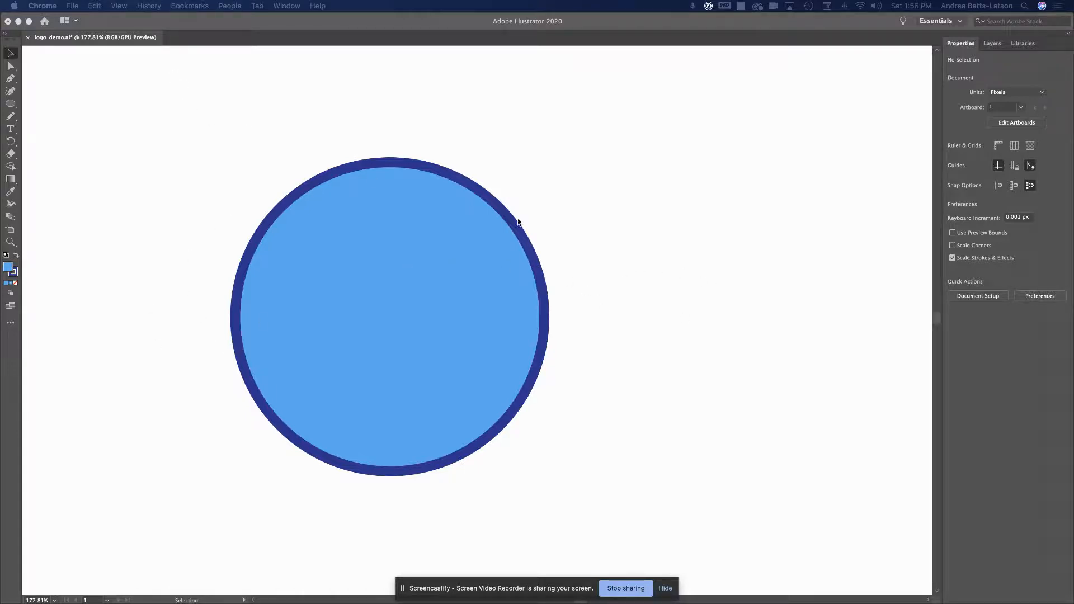
left_click(266, 254)
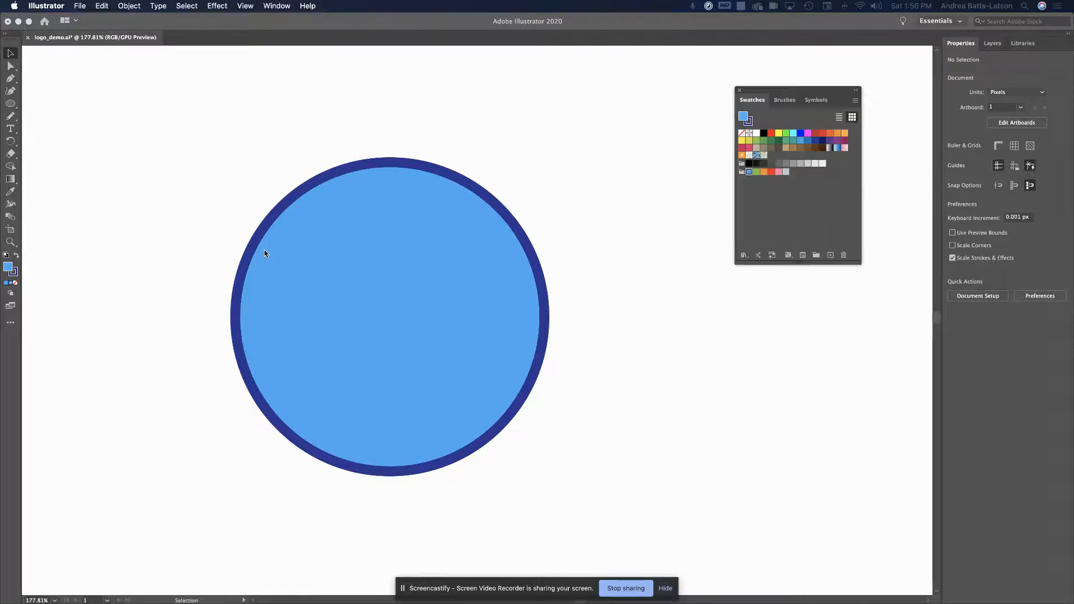
left_click(261, 246)
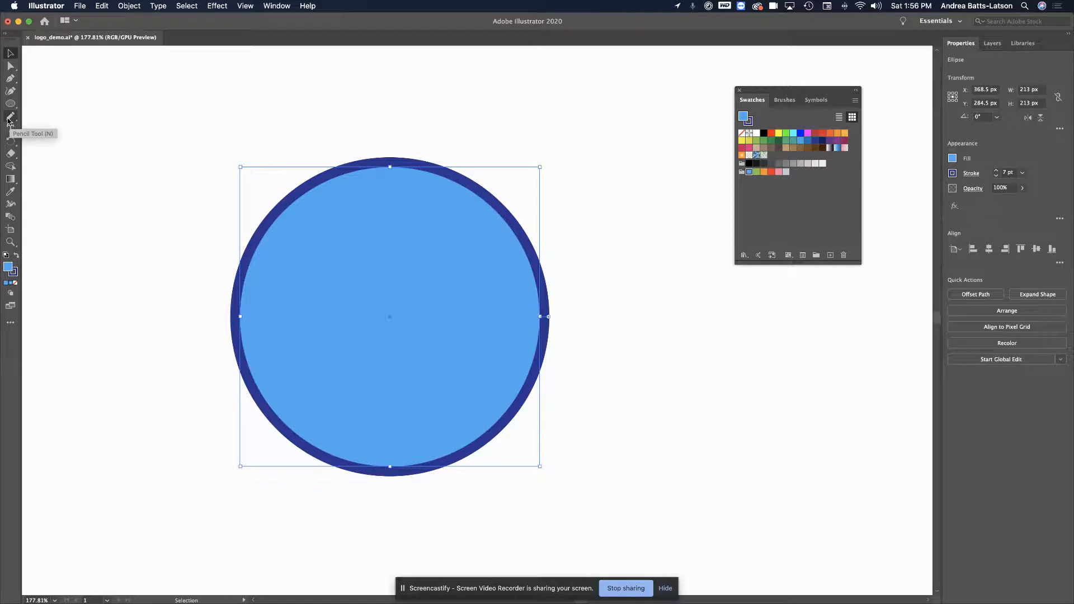
left_click(9, 118)
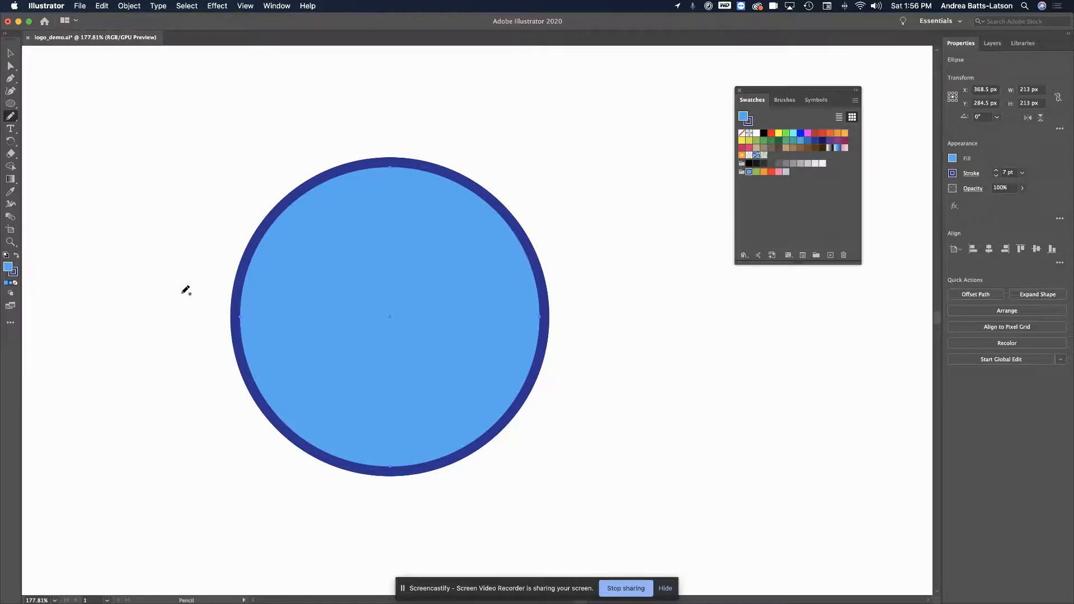
left_click(10, 53)
left_click(85, 105)
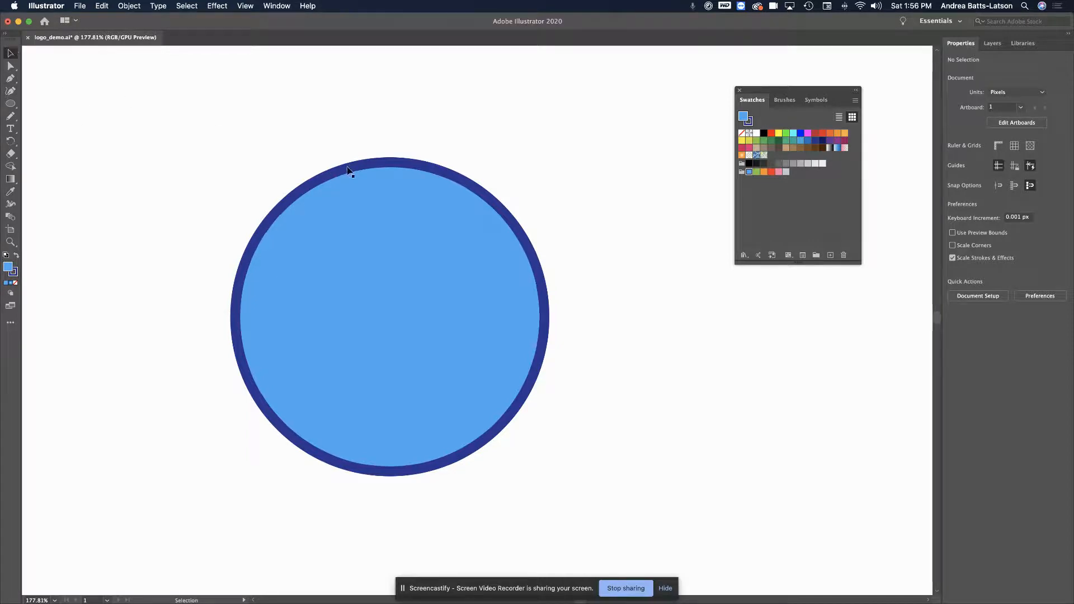
- Select the light blue circle and switch the drawing mode to Draw Inside
left_click(349, 186)
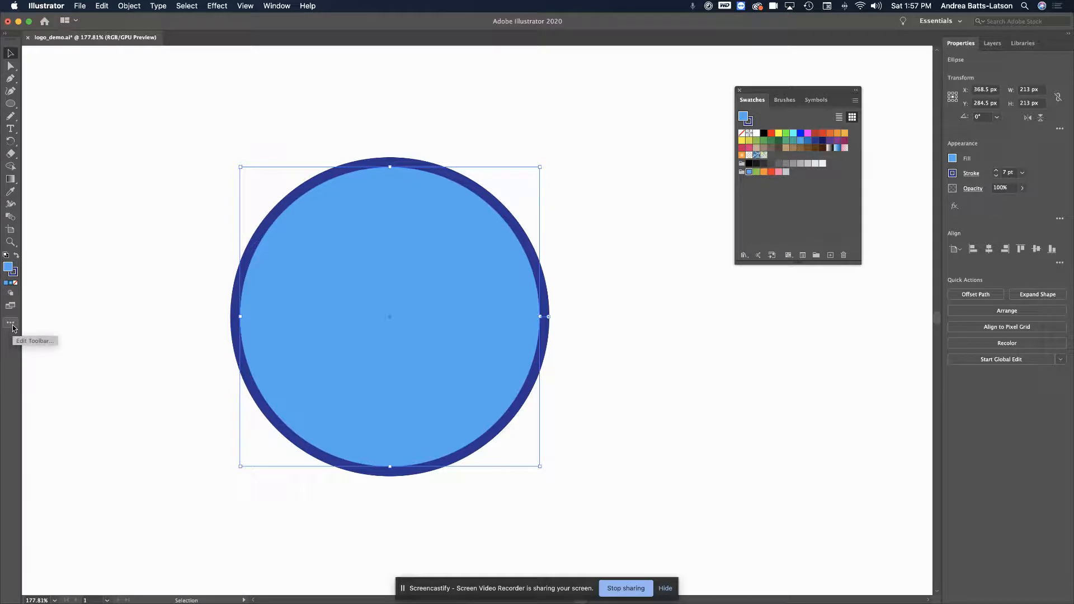
left_click(9, 295)
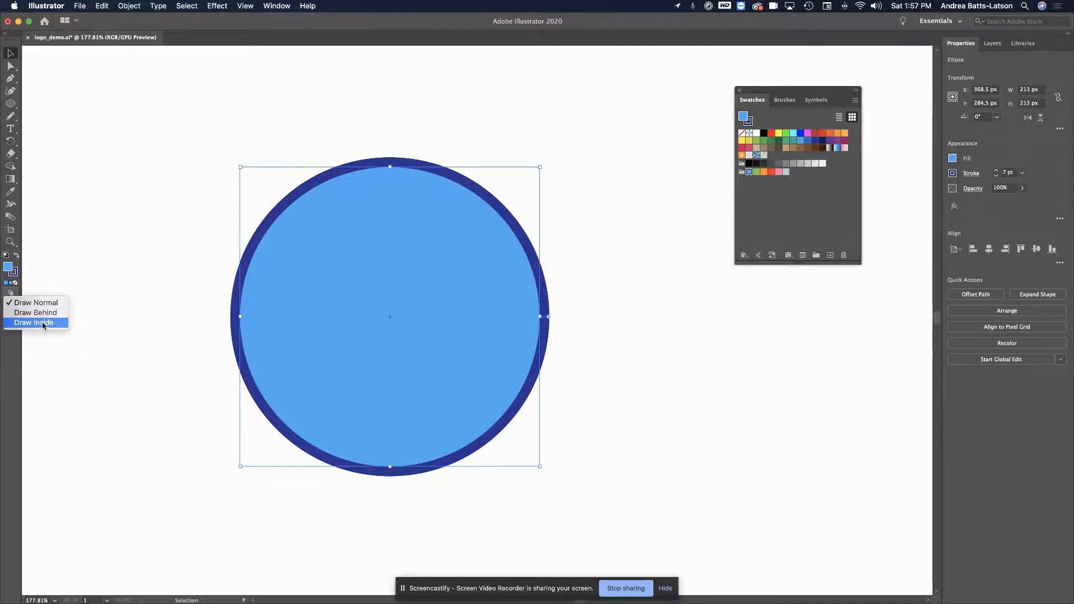
left_click(33, 322)
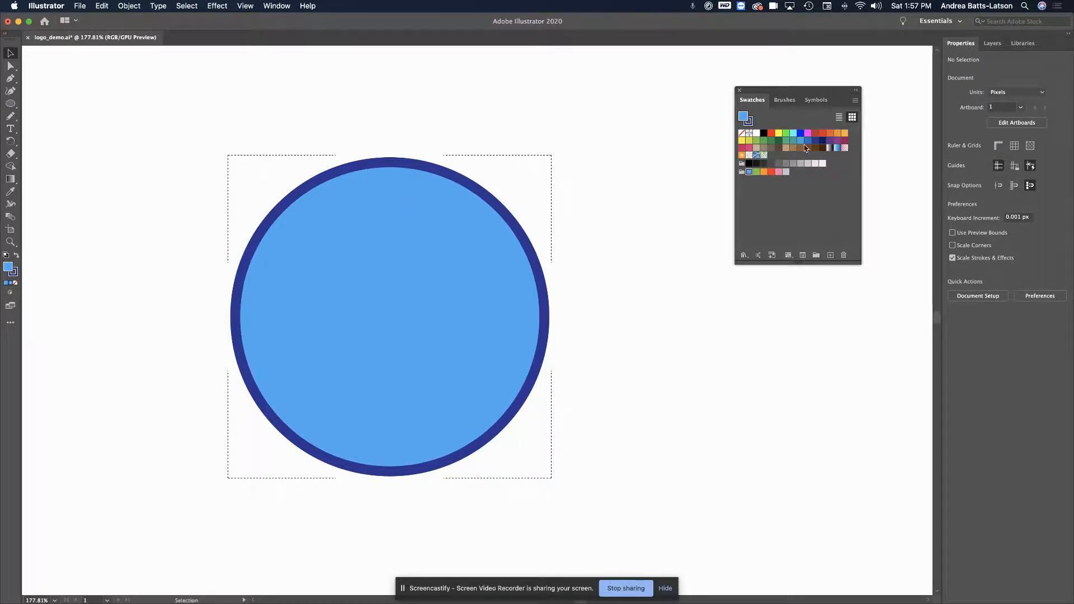
- Set the drawing fill to the paler blue 98D4F9 and the stroke to None
left_click(776, 173)
left_click(772, 172)
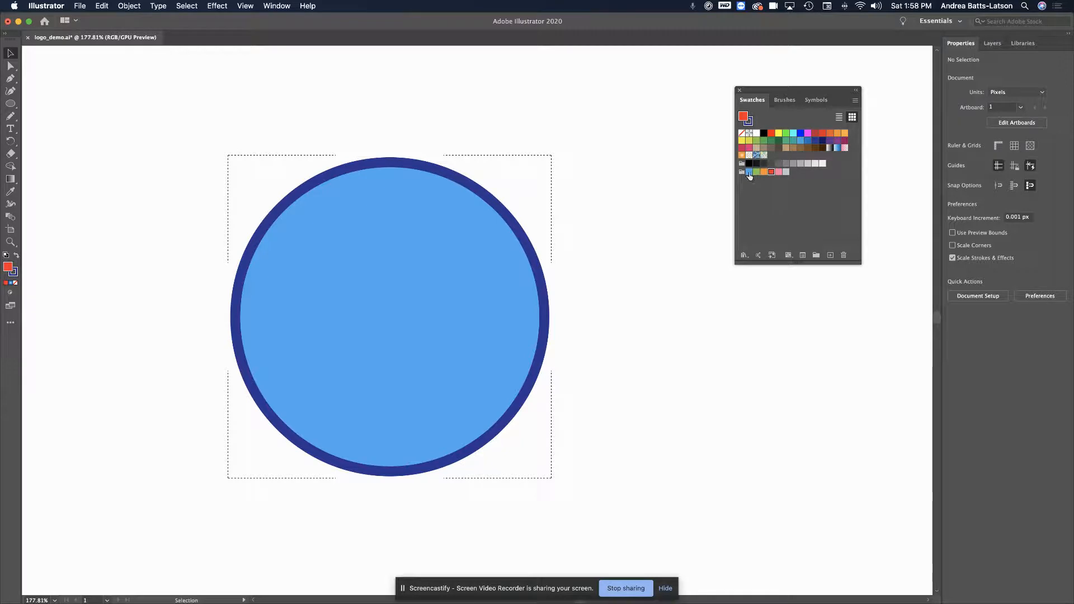
left_click(749, 173)
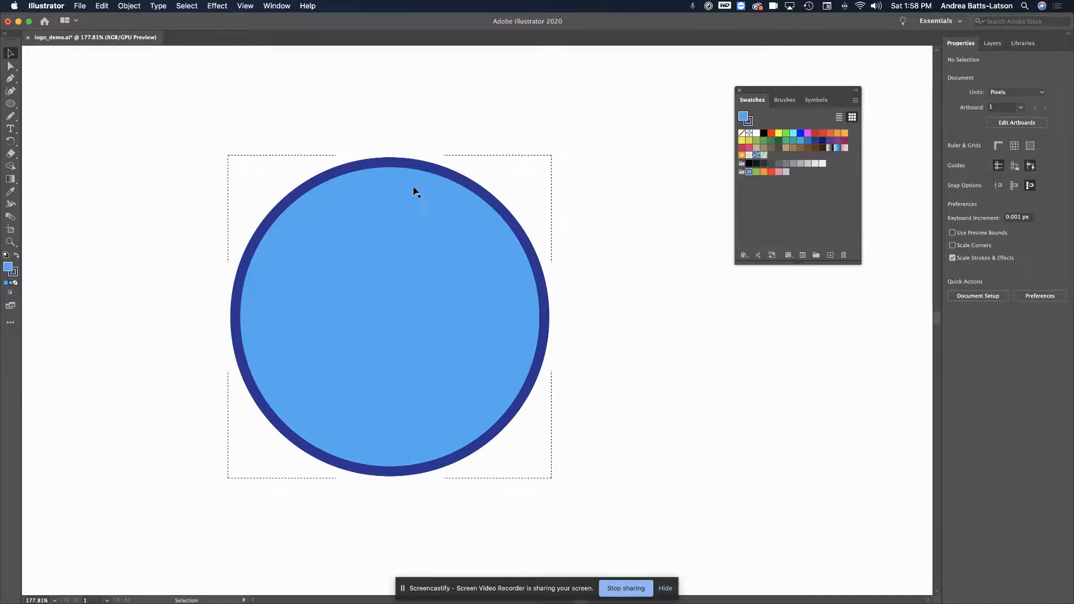
left_click(747, 122)
left_click(742, 133)
left_click(743, 118)
double_click(742, 118)
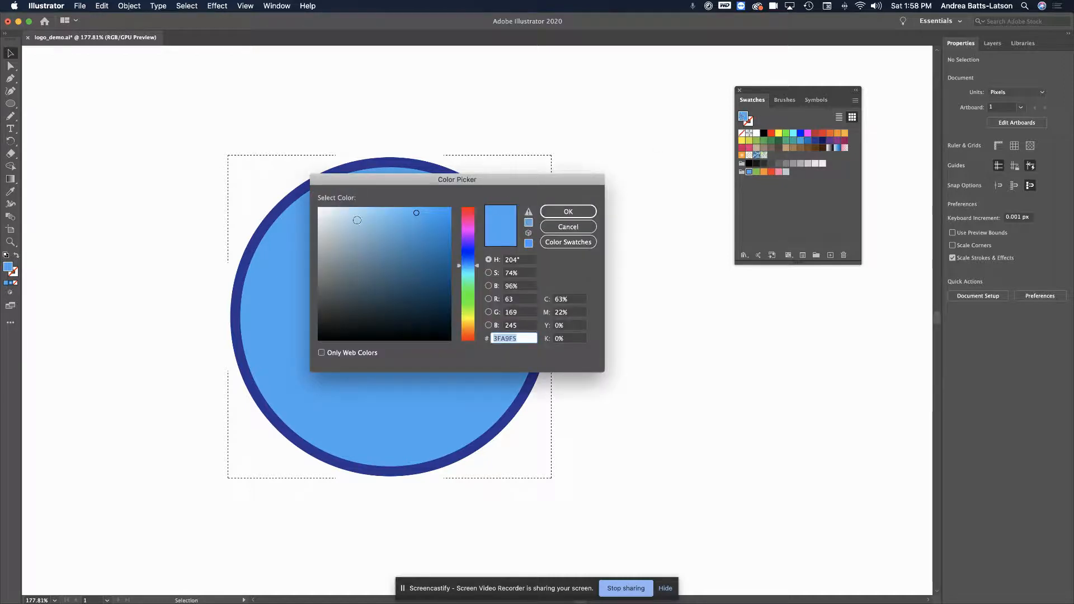
left_click(371, 210)
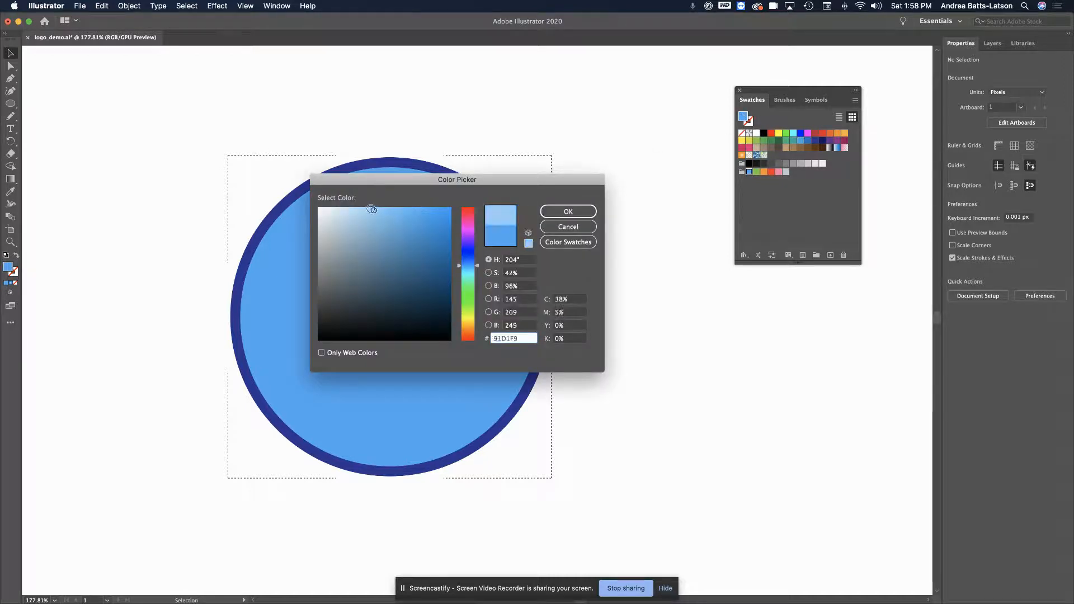
left_click(585, 211)
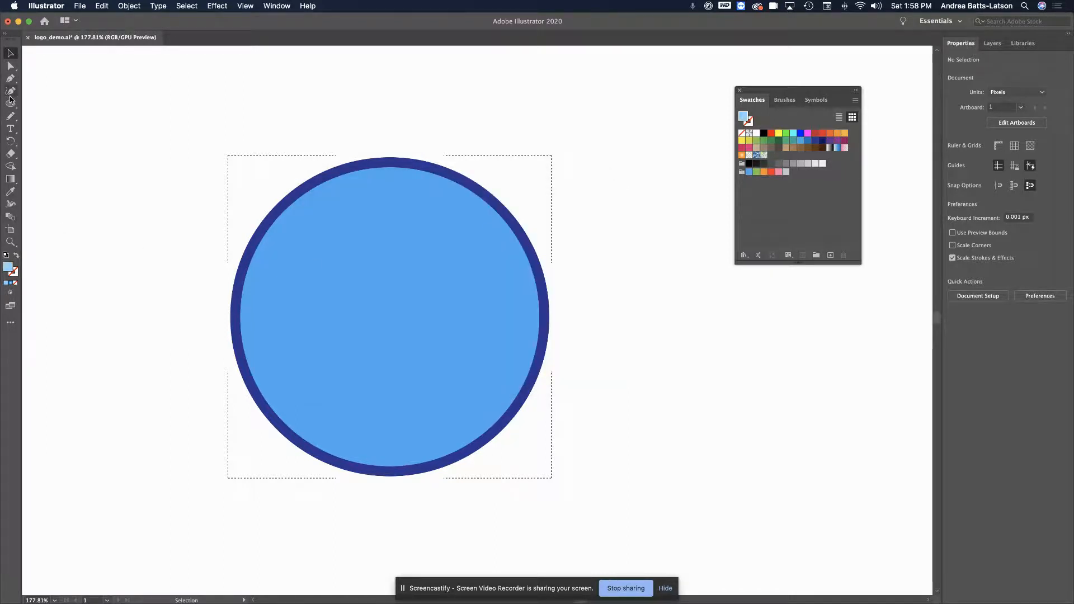
- Draw a closed wavy Pencil shape over the circle's upper half, fill it with 98D4F9, and move the Color panel clear of the artwork
left_click(13, 115)
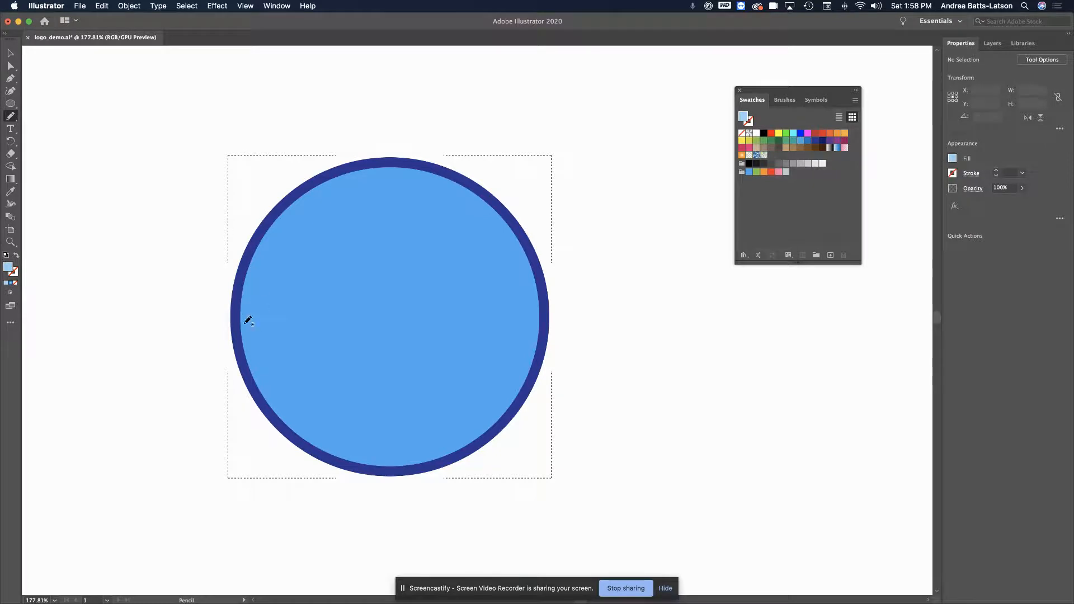
mouse_move(203, 302)
left_mouse_down()
mouse_move(276, 287)
mouse_move(379, 311)
mouse_move(499, 308)
mouse_move(567, 273)
mouse_move(577, 236)
mouse_move(525, 155)
mouse_move(463, 129)
mouse_move(372, 117)
mouse_move(280, 132)
mouse_move(230, 157)
mouse_move(203, 302)
left_mouse_up()
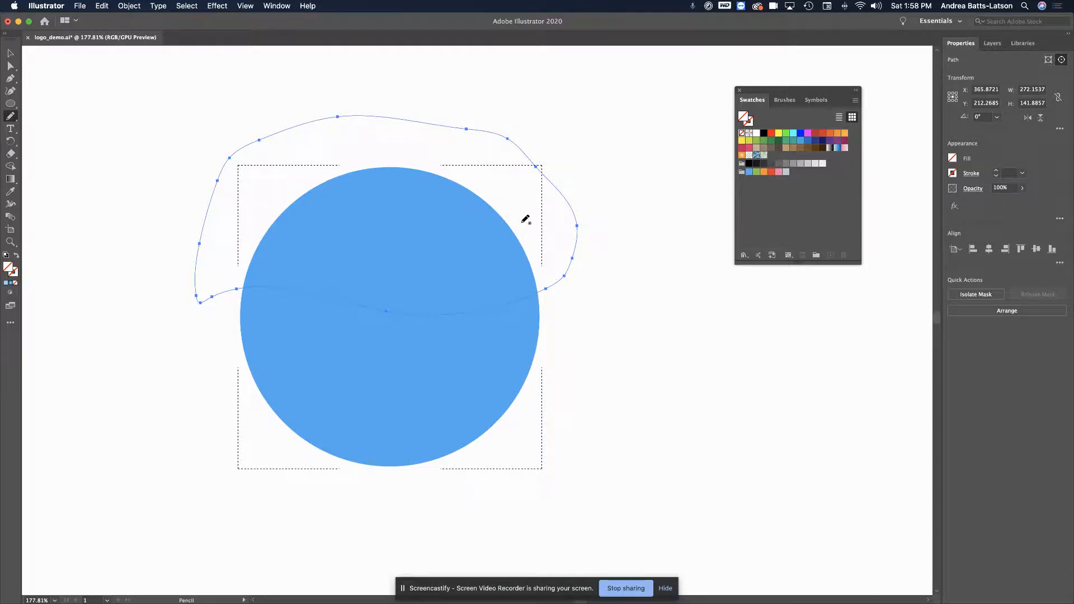
left_click(6, 283)
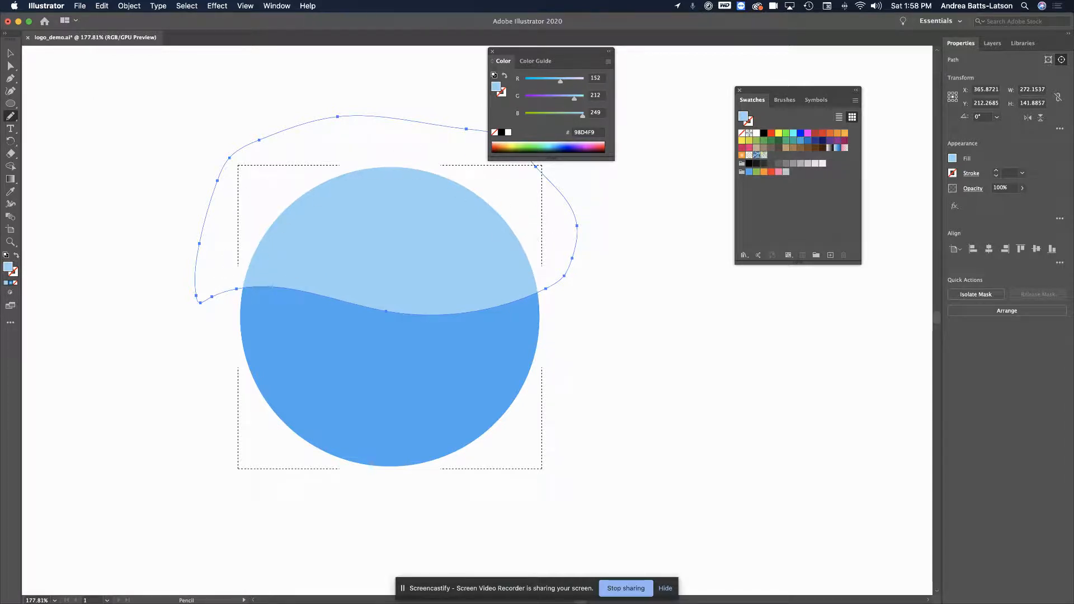
left_click(10, 54)
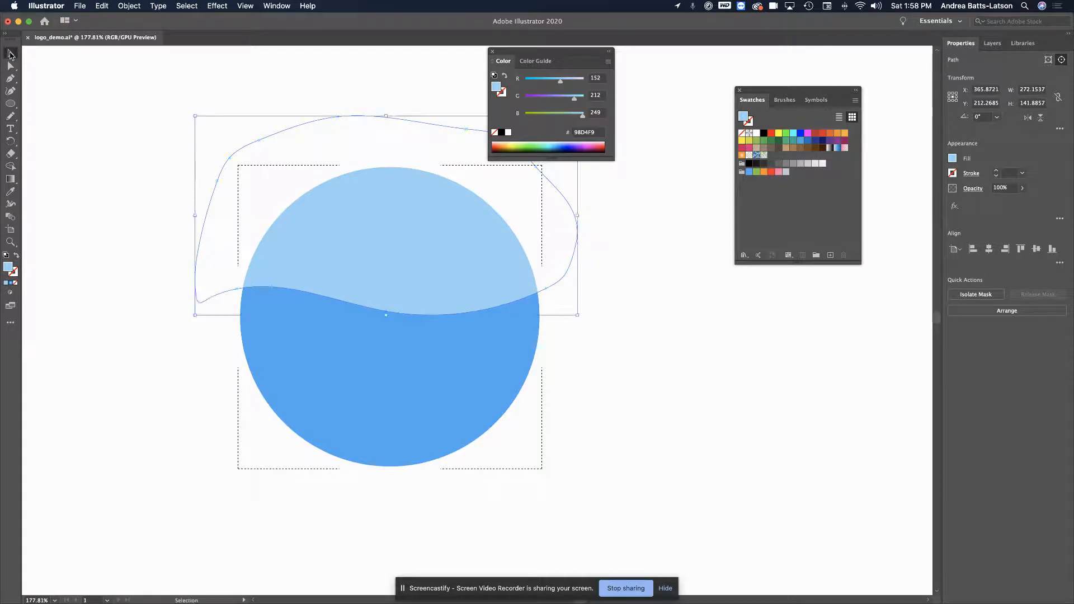
left_click(134, 141)
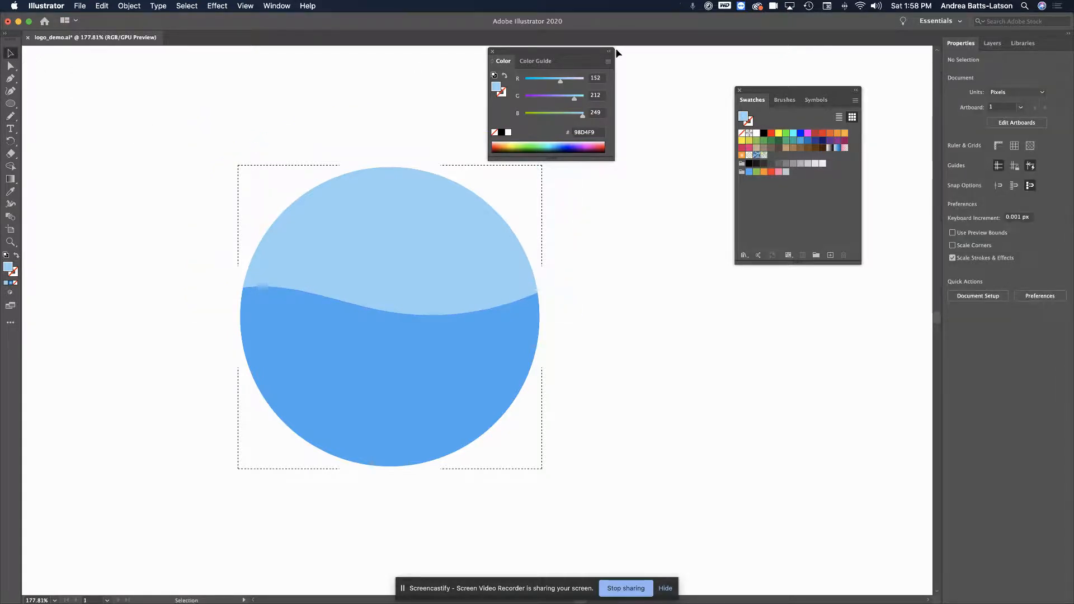
left_click_drag(549, 52, 903, 351)
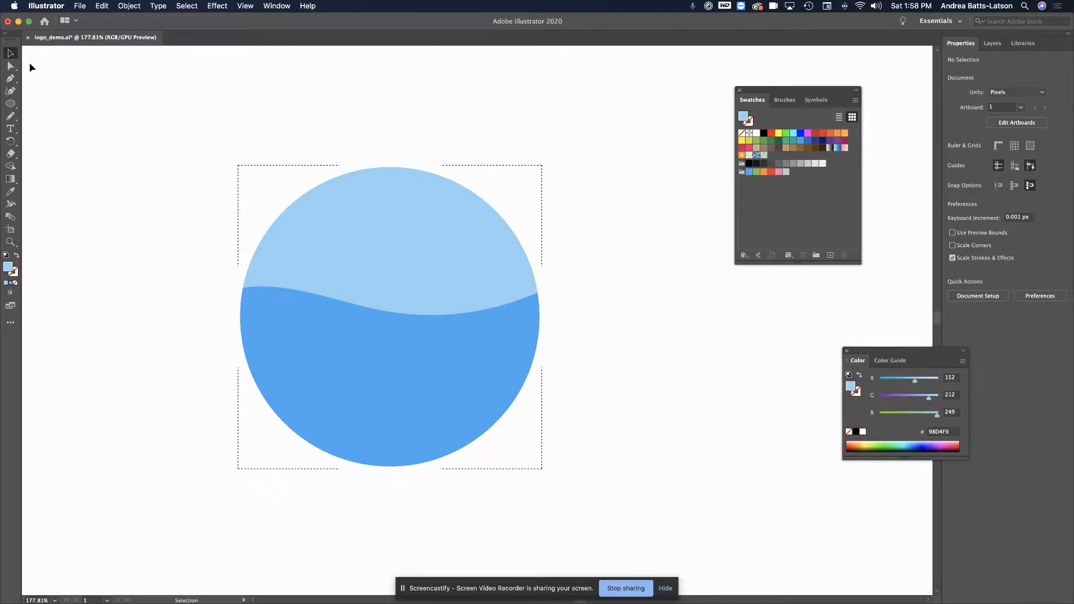
- Directly select the wavy shape inside the circle, shift it about 16 px right and 29 px down, and delete it
left_click(353, 231)
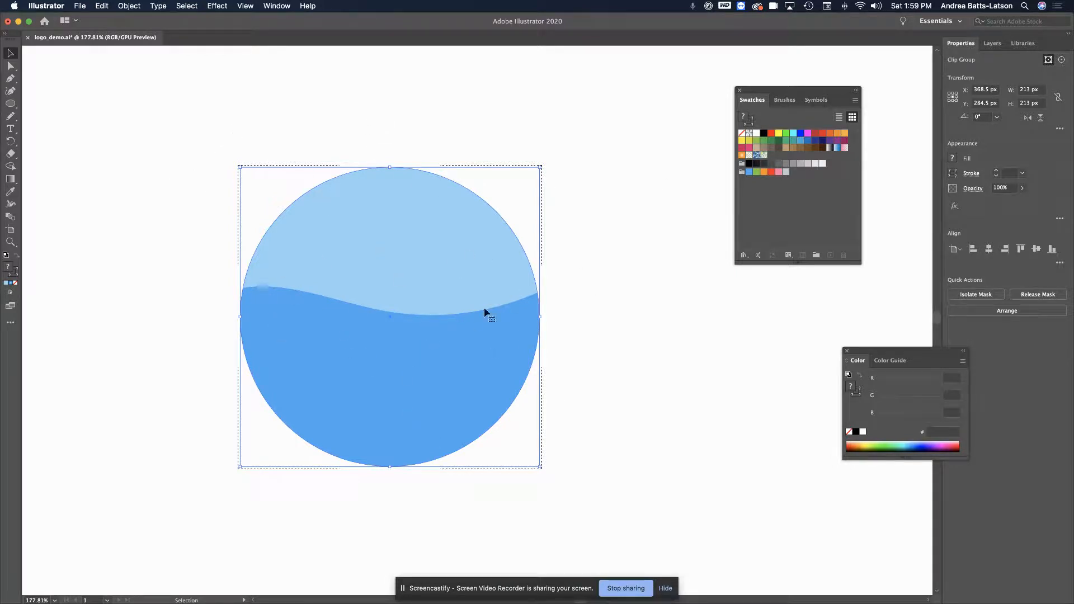
left_click(141, 280)
left_click(391, 314)
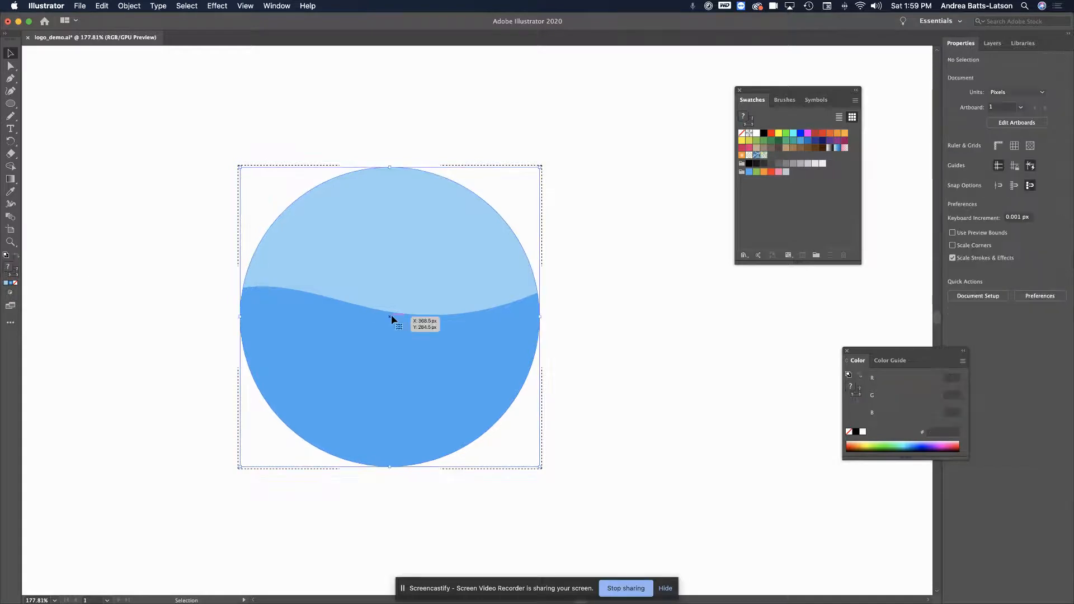
left_click(11, 66)
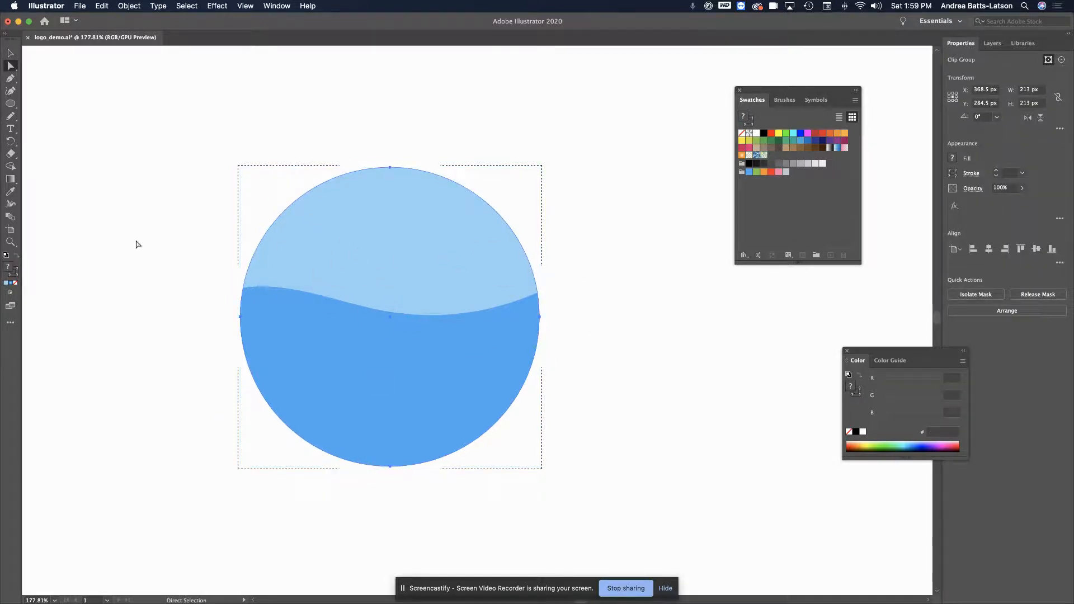
left_click(335, 259)
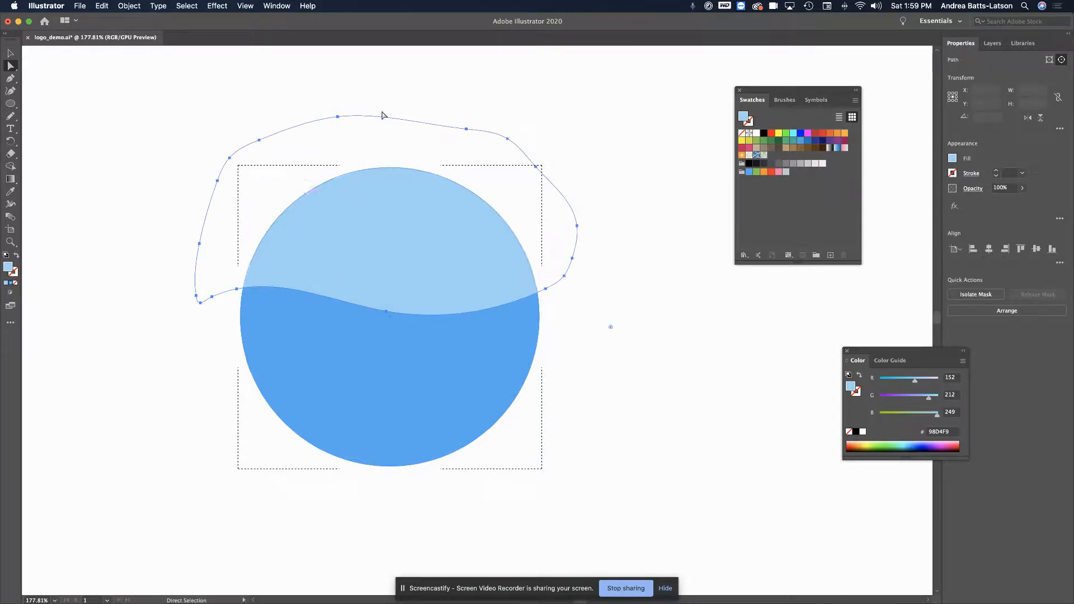
left_click_drag(382, 115, 410, 237)
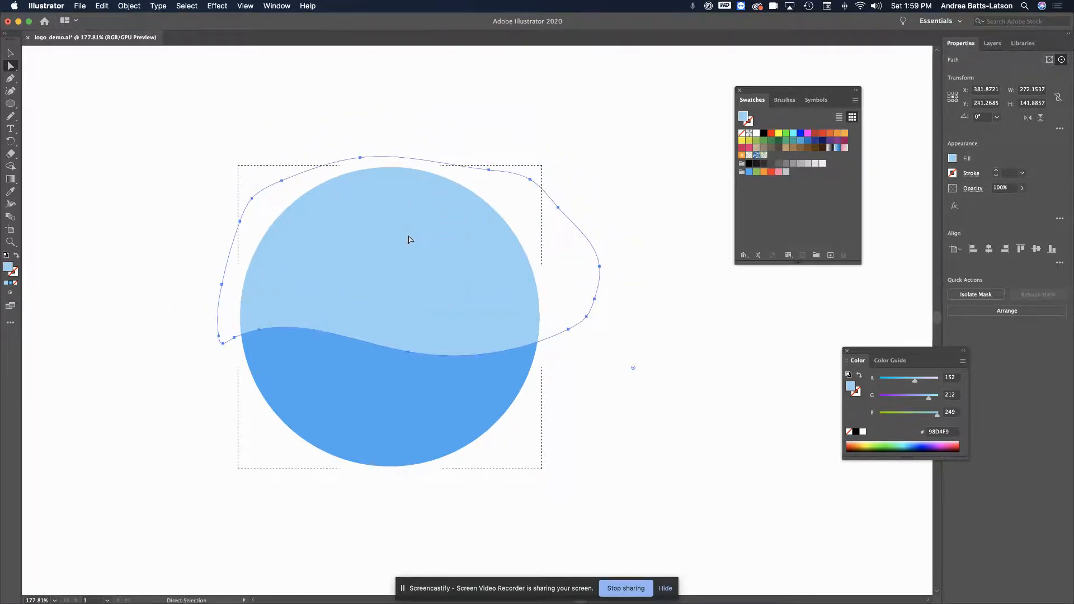
key("Delete")
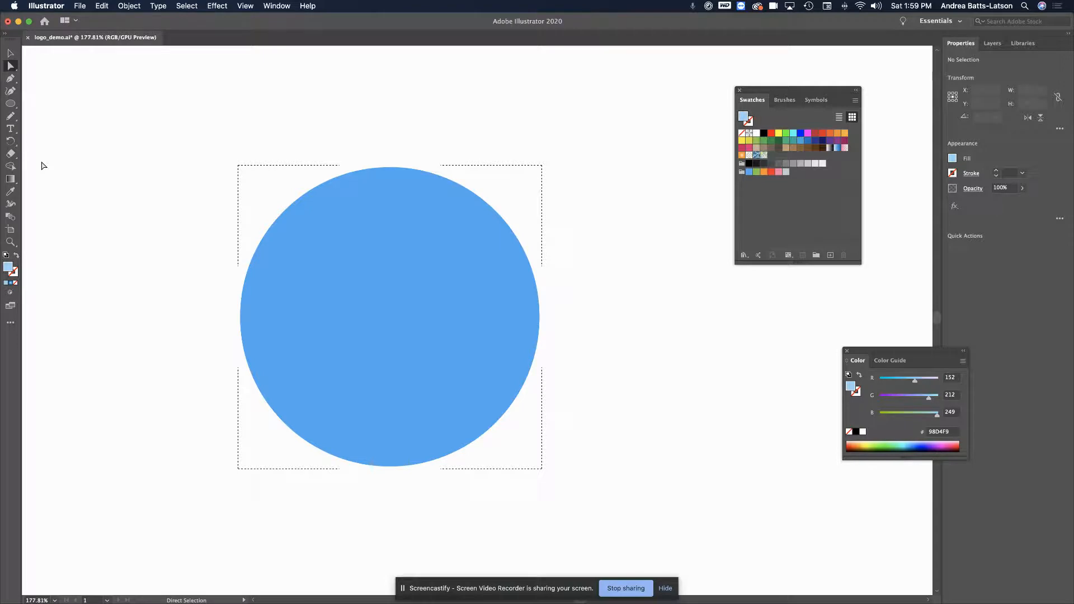
- Draw a 256 × 116 px rectangle across the circle's upper half and nudge it so it covers the full width
scroll(42, 165, "down", 3)
scroll(41, 164, "up", 4)
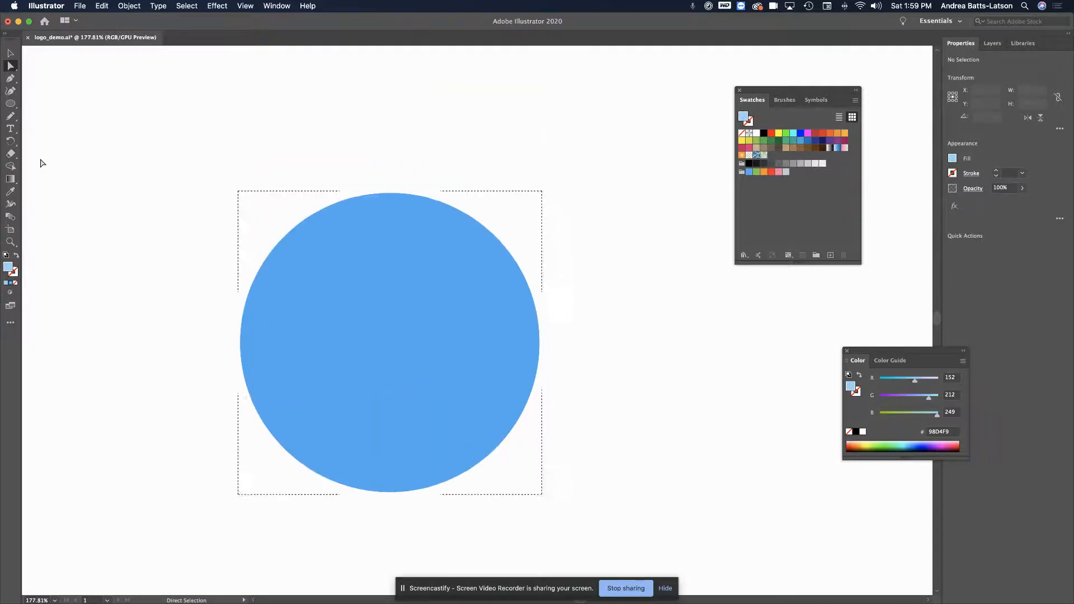
left_click(15, 104)
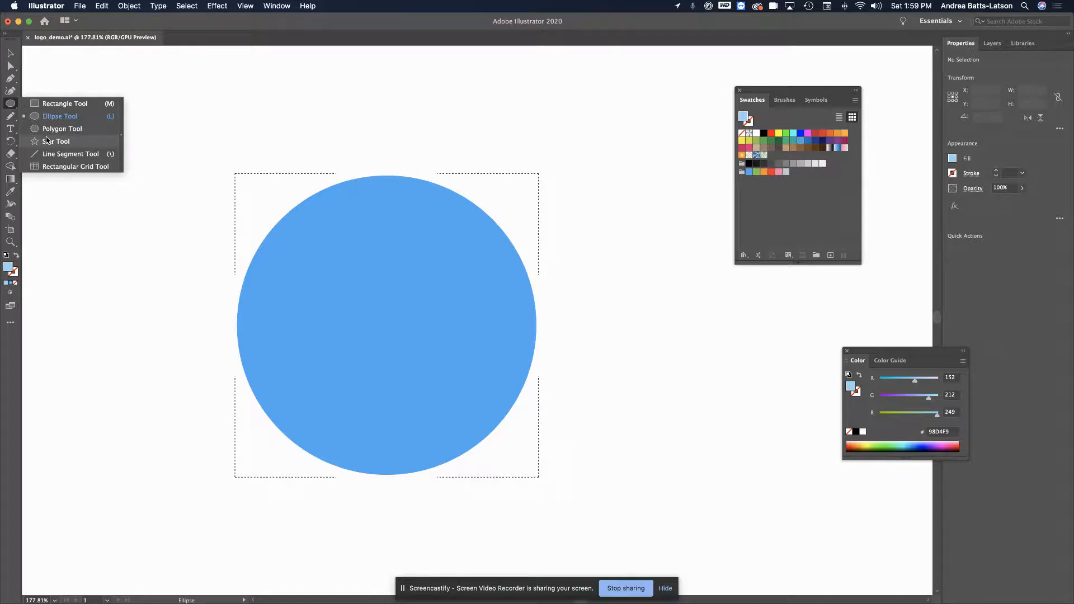
left_click(45, 105)
left_click_drag(211, 166, 569, 325)
left_click(10, 53)
mouse_move(343, 313)
left_mouse_down()
mouse_move(340, 339)
mouse_move(346, 307)
left_mouse_up()
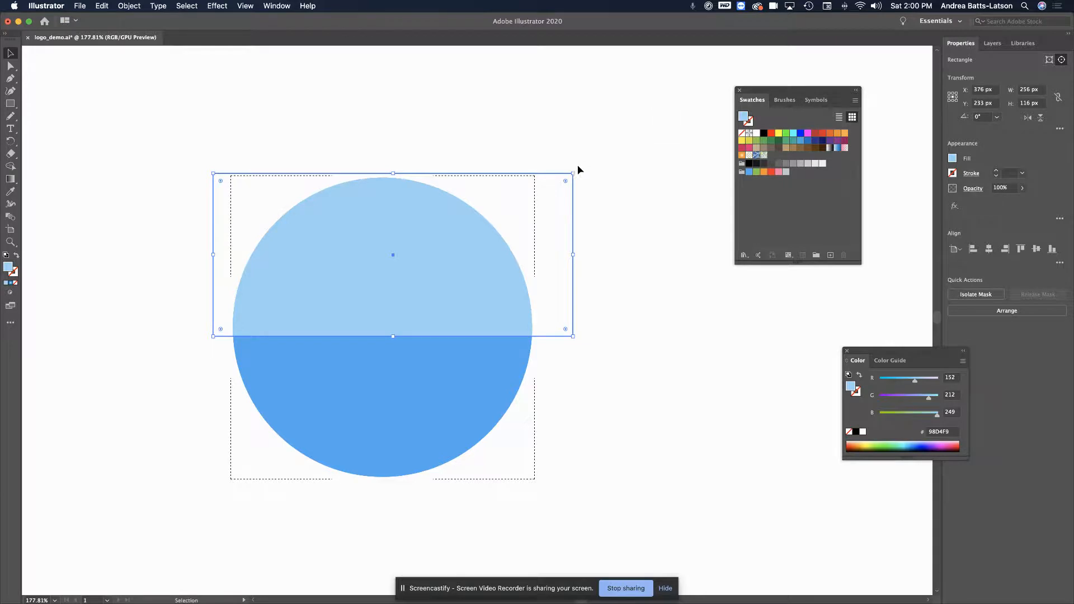
- Tilt the rectangle about 16.69° over the circle's upper half, set its opacity to 44%, and deselect it
left_click_drag(576, 170, 543, 123)
left_click_drag(415, 300, 373, 306)
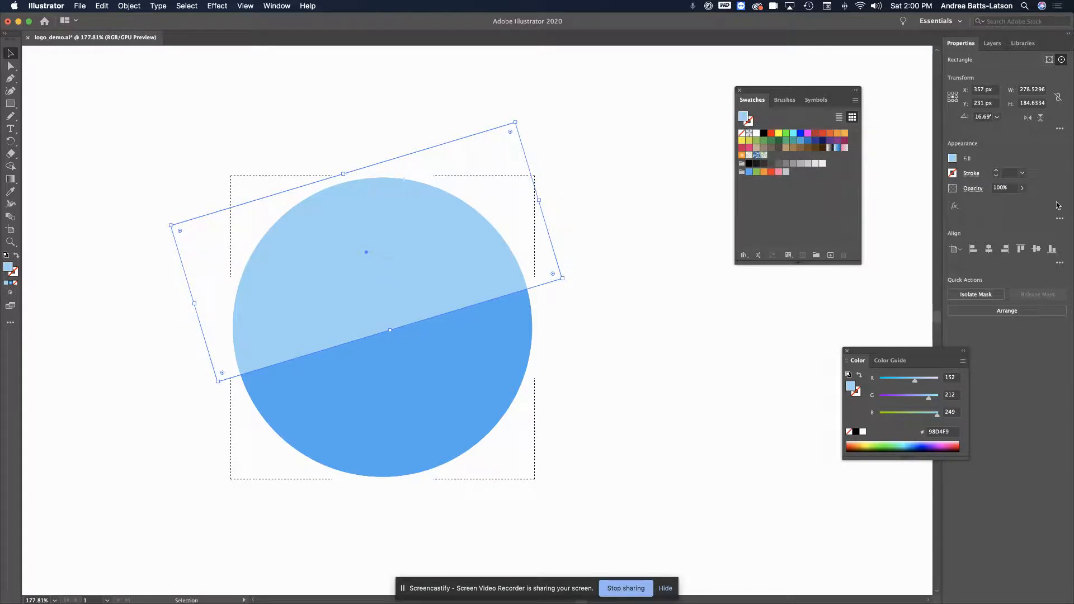
left_click(1022, 188)
left_click_drag(1023, 201, 1000, 201)
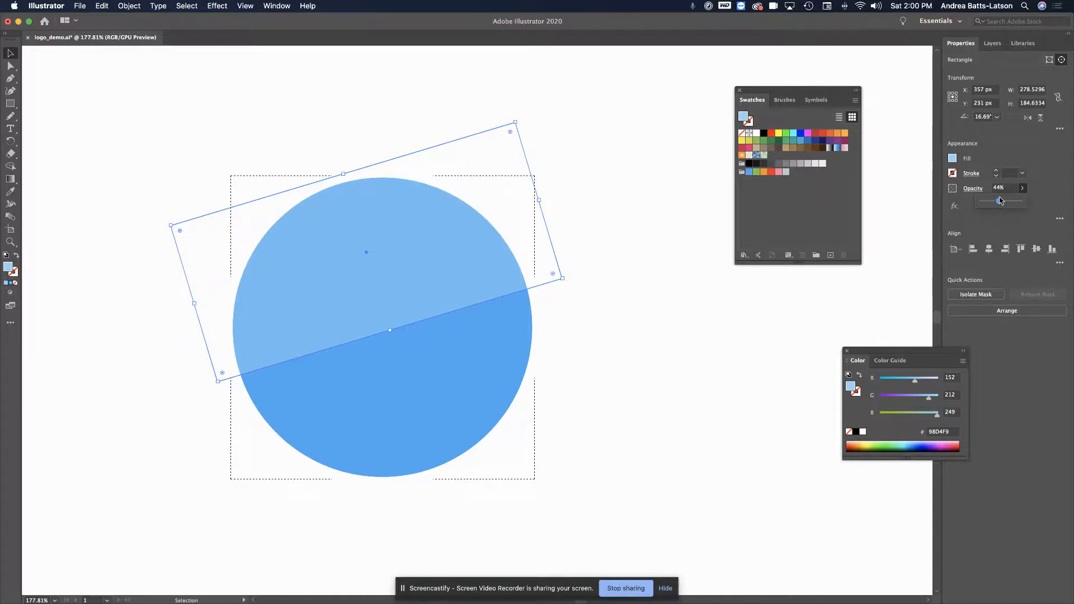
left_click(258, 148)
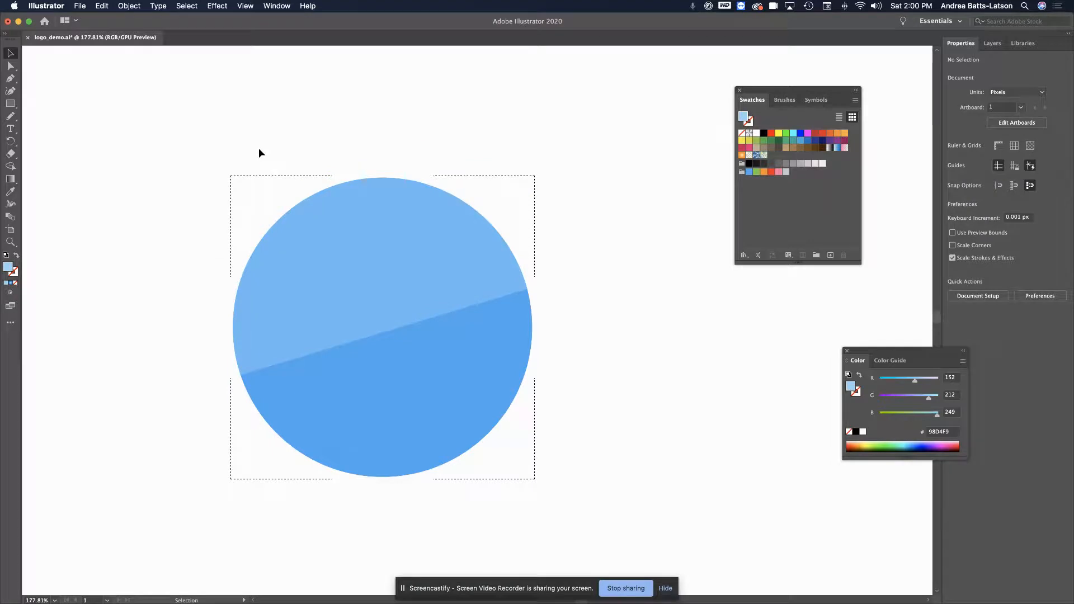
- Directly select the tilted rectangle inside the circle and set its rotation to 0°
left_click(319, 244)
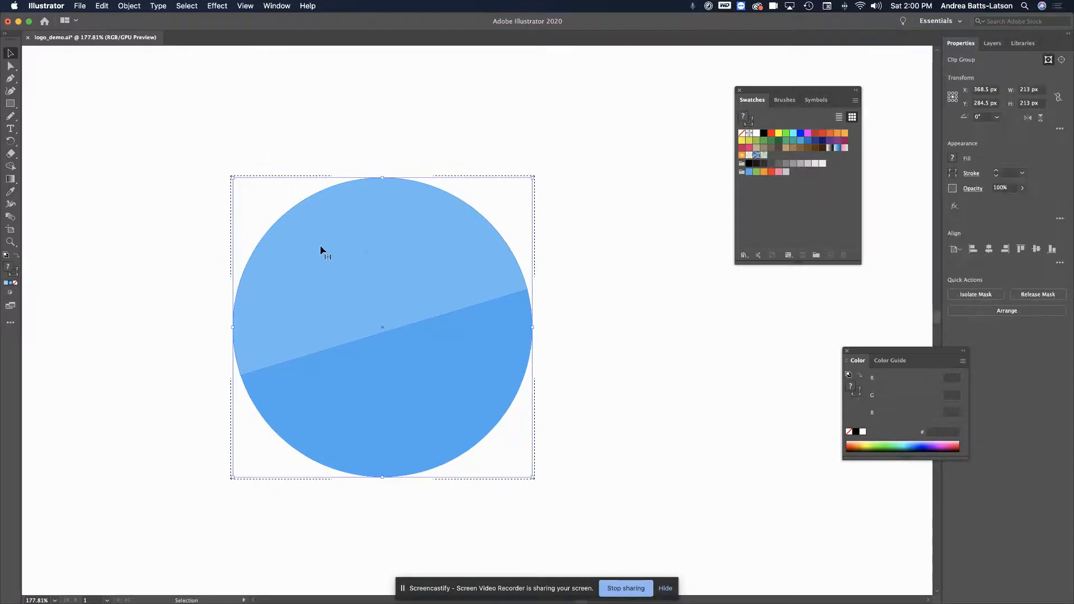
left_click(10, 66)
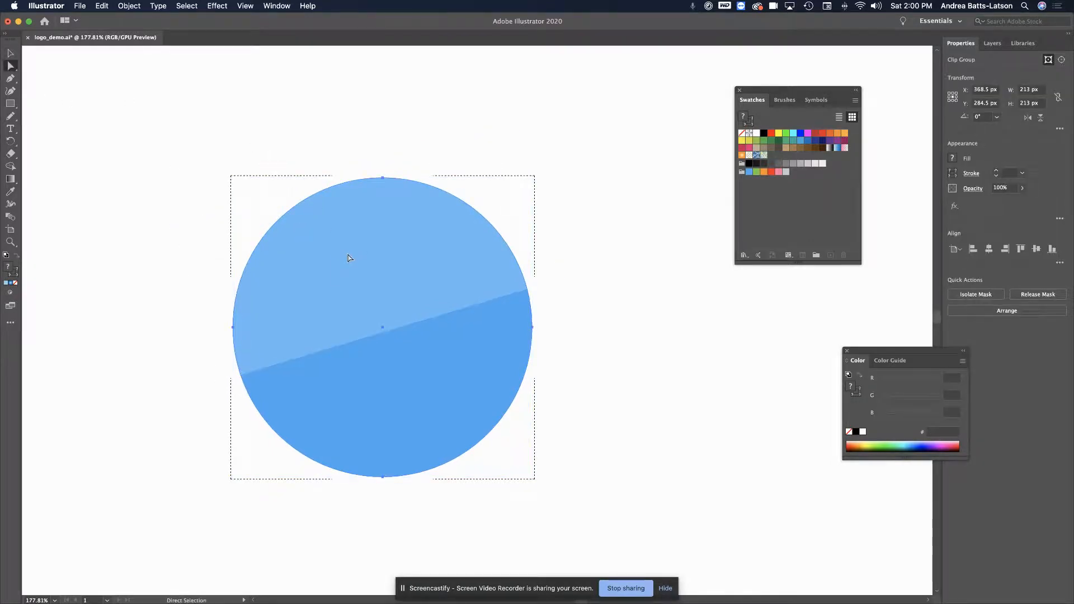
left_click(366, 231)
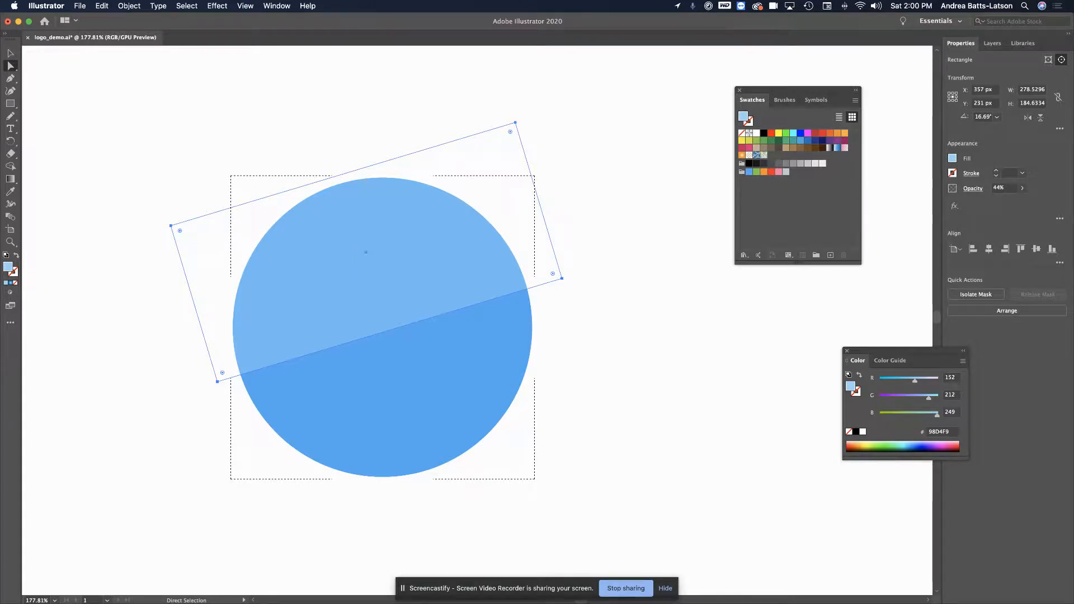
left_click(985, 116)
double_click(987, 117)
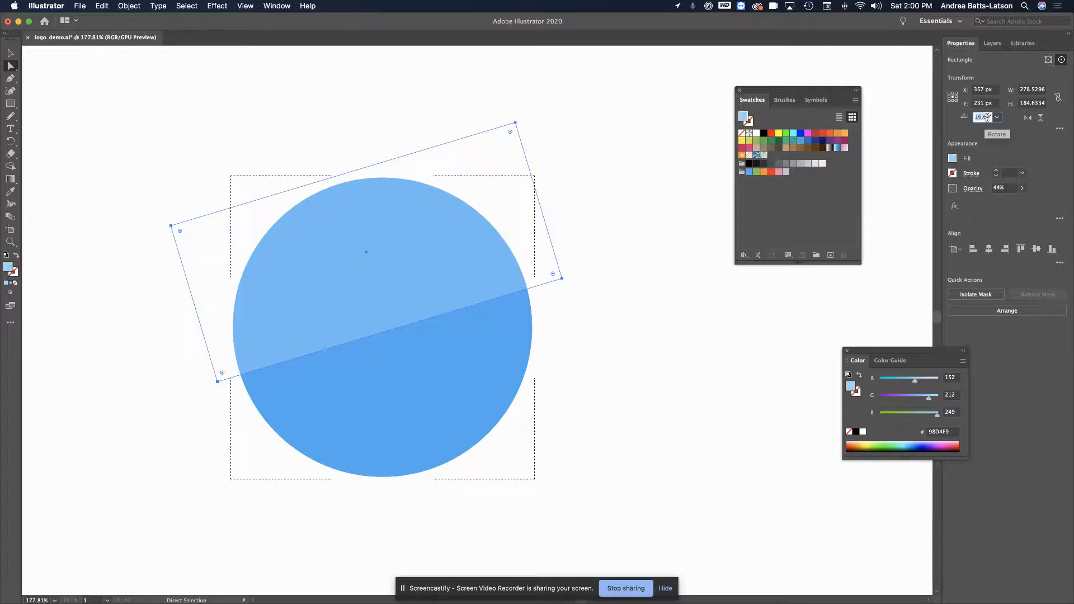
type("0")
key("Tab")
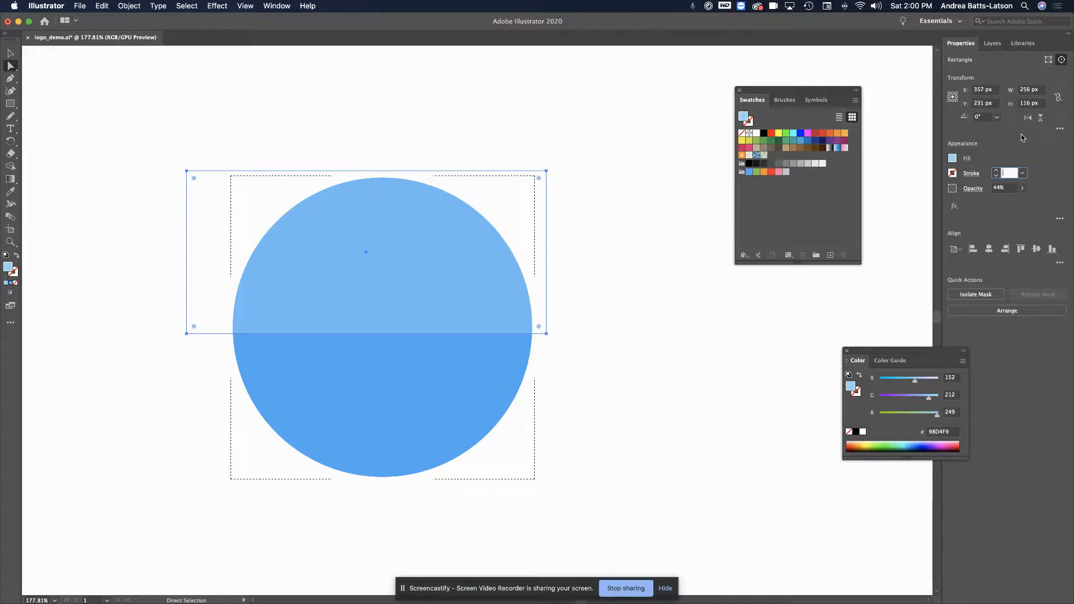
- Bend the rectangle's lower edge slightly upward into a shallow arc with the Anchor Point tool, and deselect it
left_click(9, 80)
left_click(41, 93)
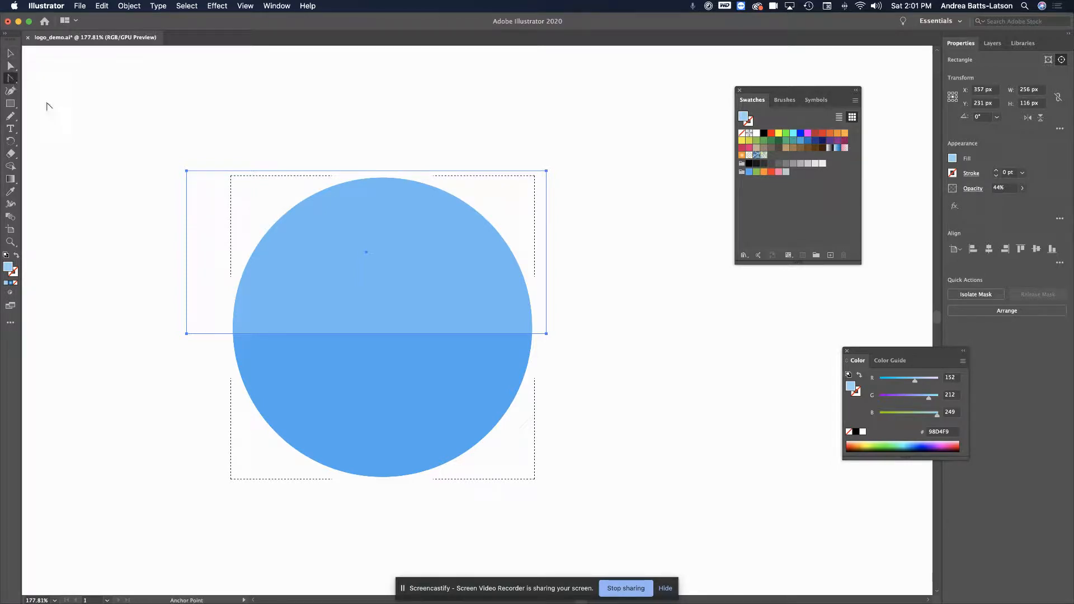
left_click_drag(358, 335, 361, 320)
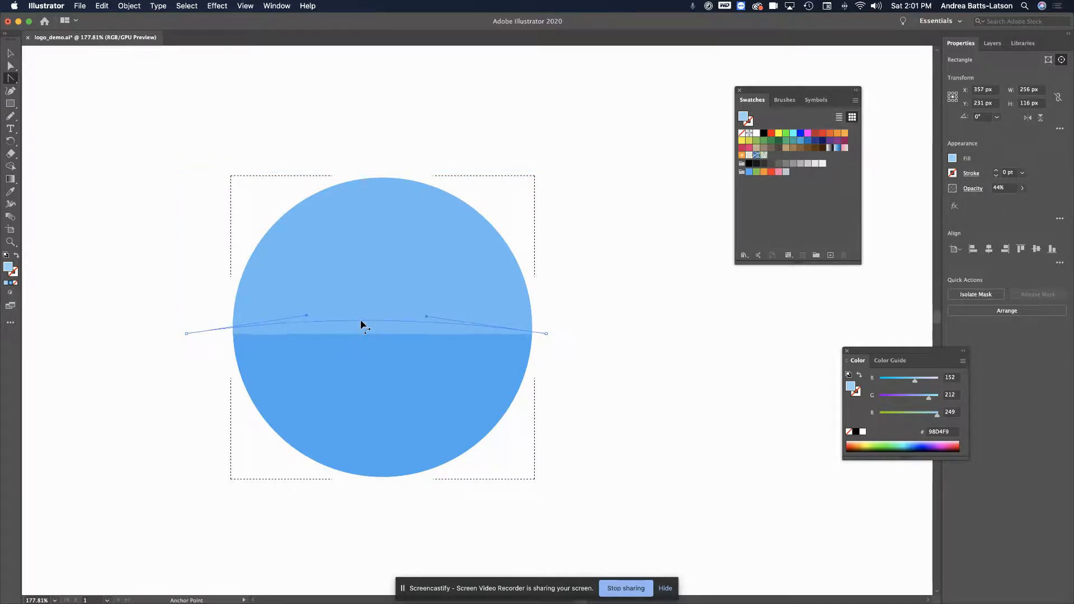
left_click_drag(362, 324, 363, 324)
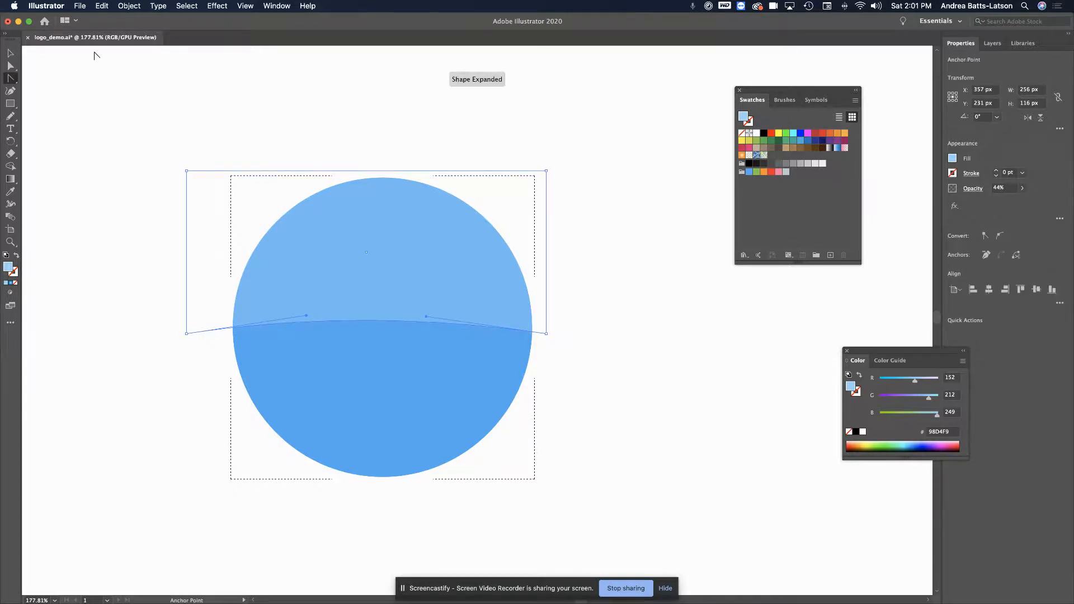
left_click(10, 54)
left_click(154, 132)
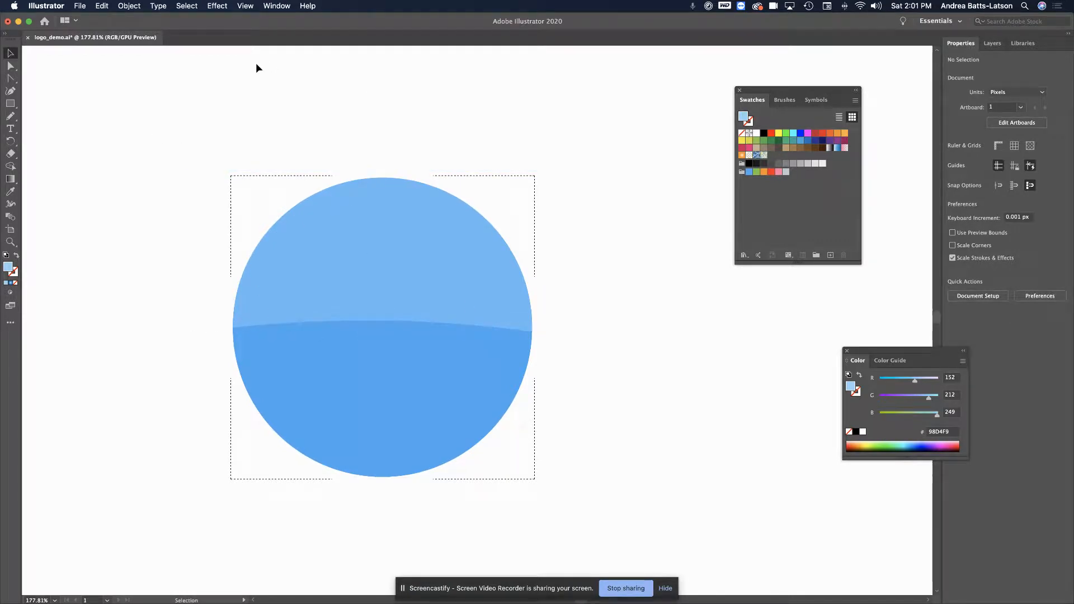
- Draw an orange (FF931E) five-pointed star about 123 × 127 px just above and left of the circle
left_click(9, 105)
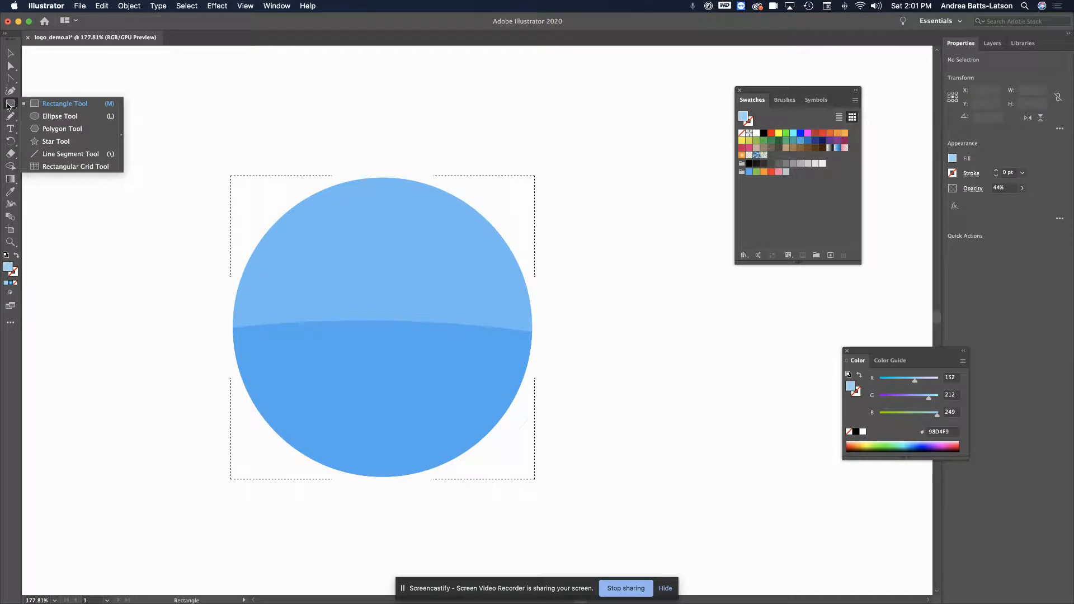
left_click(56, 141)
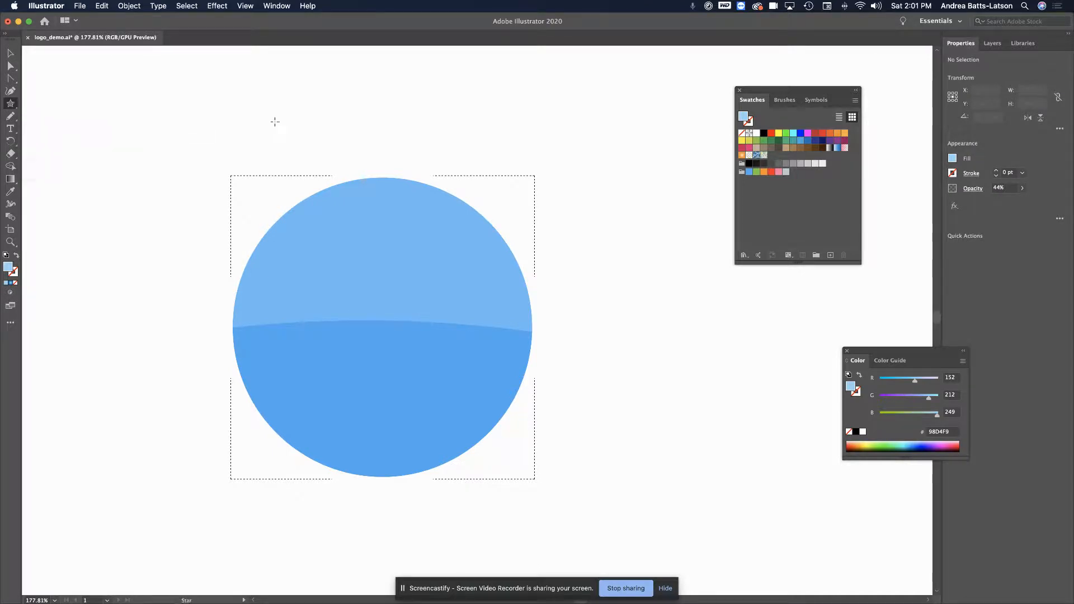
left_click(764, 171)
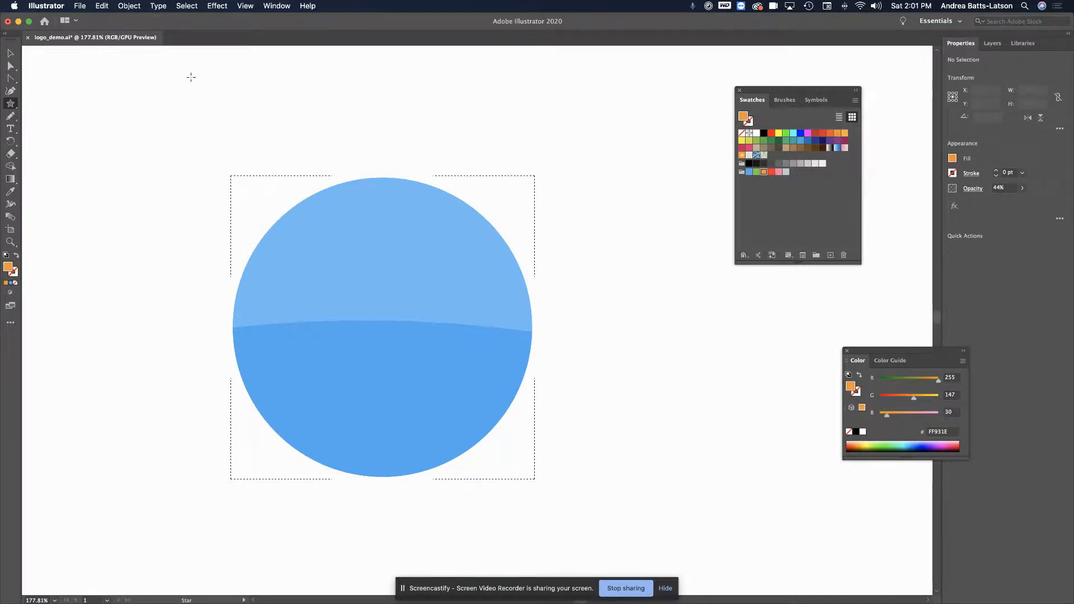
mouse_move(165, 83)
left_mouse_down()
mouse_move(247, 143)
mouse_move(236, 145)
left_mouse_up()
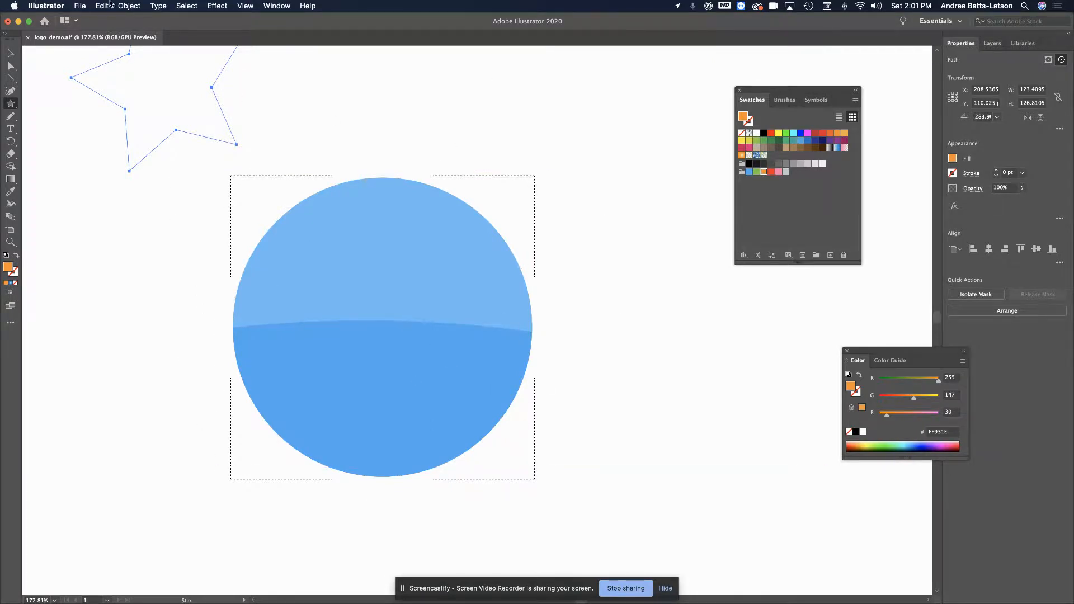
- Move the orange star so it overlaps the circle's upper-left edge, and deselect everything
left_click(10, 52)
left_click_drag(90, 72, 200, 215)
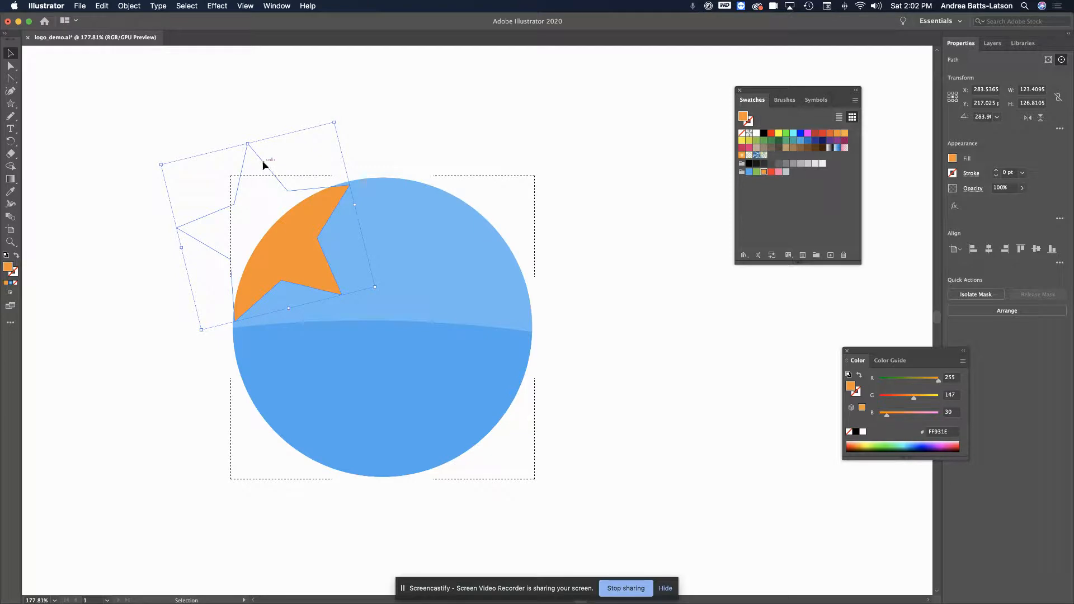
left_click_drag(263, 163, 261, 160)
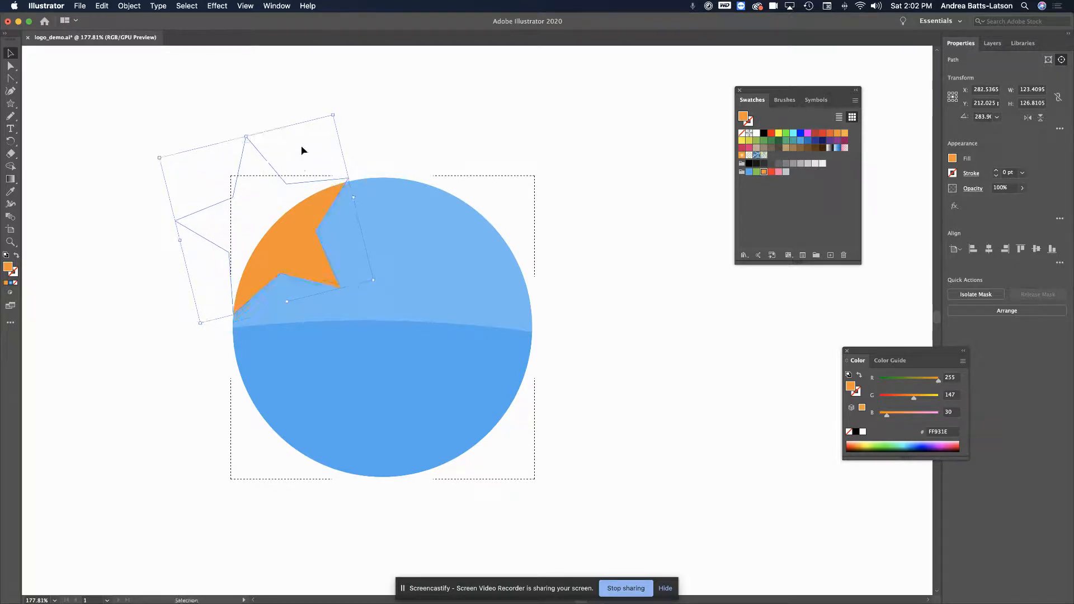
left_click(332, 112)
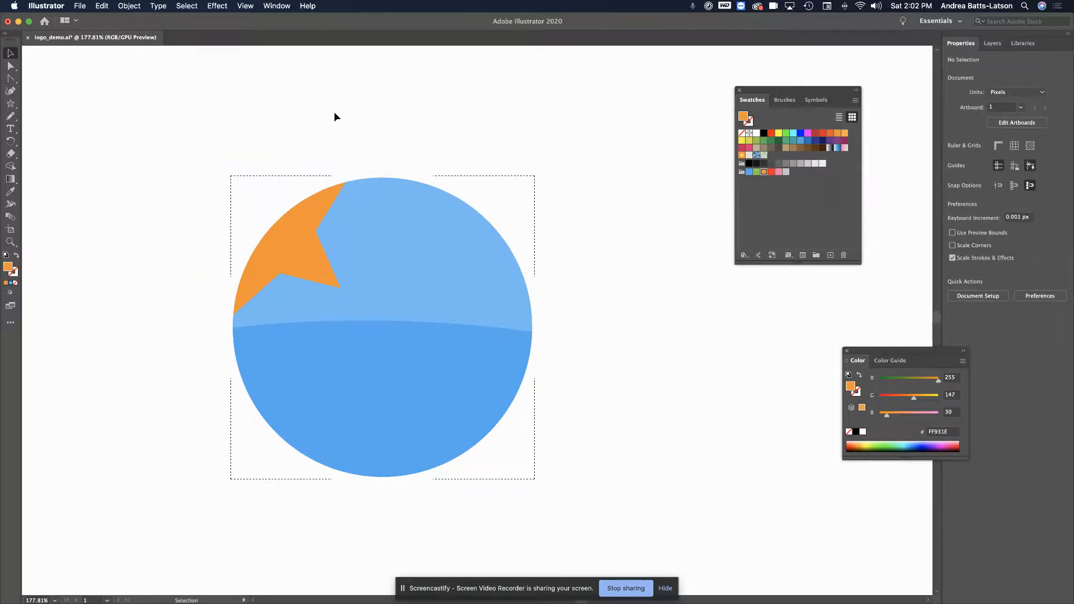
left_click(317, 203)
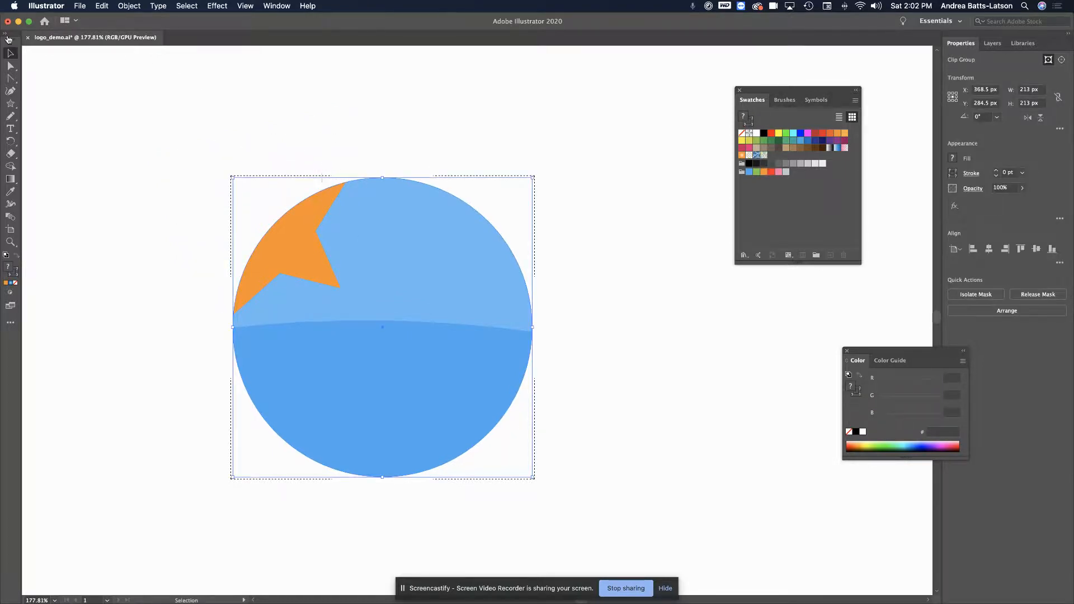
left_click(139, 68)
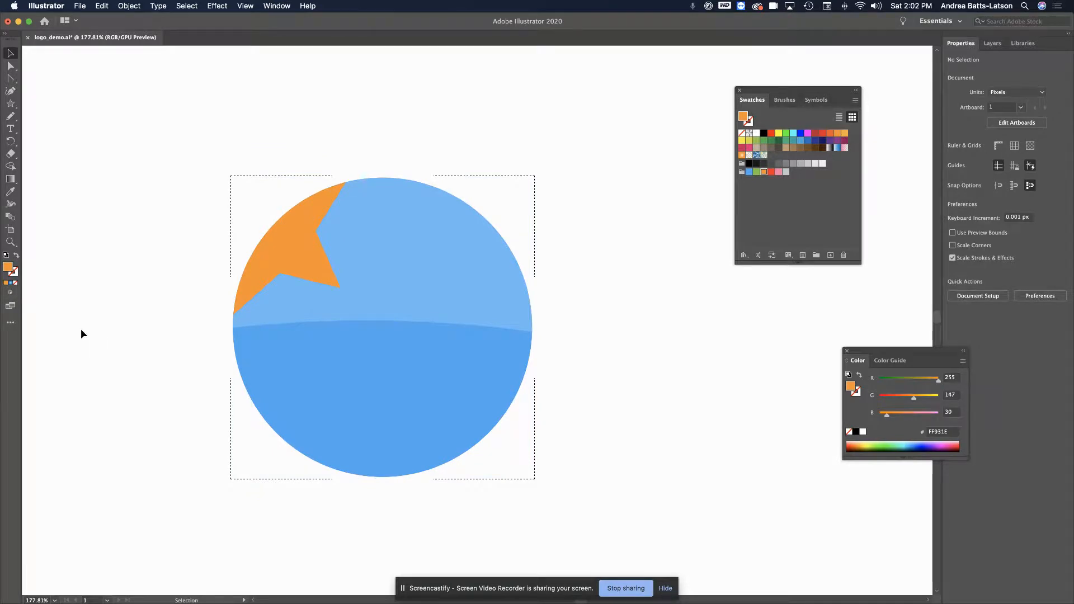
- Directly select the star inside the circle, set its opacity to 45%, and deselect it
left_click(269, 260)
left_click(10, 66)
left_click(293, 229)
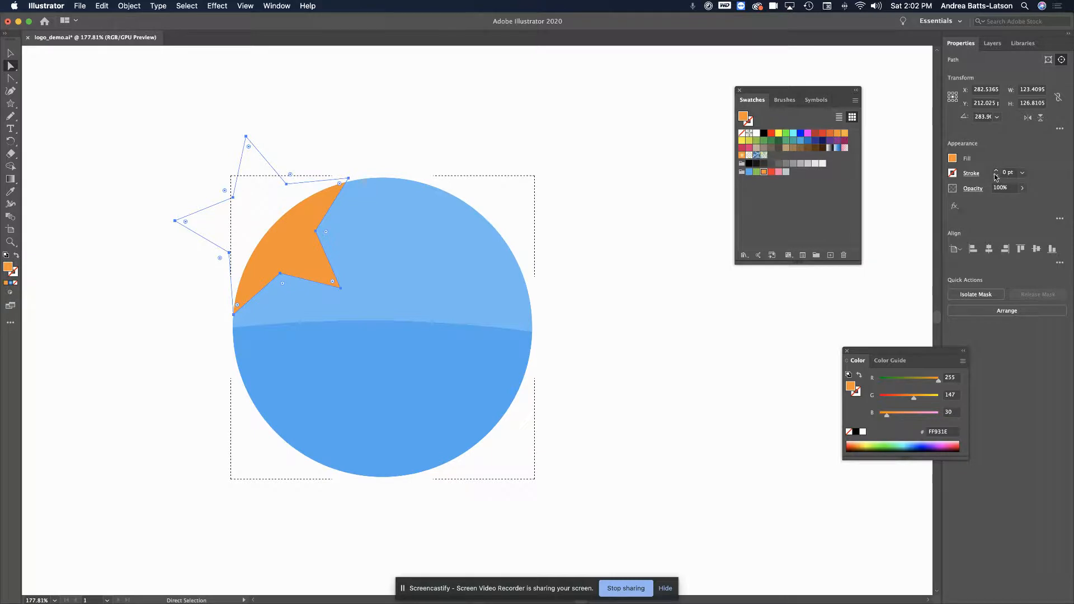
left_click(1022, 189)
left_click_drag(1020, 201, 998, 203)
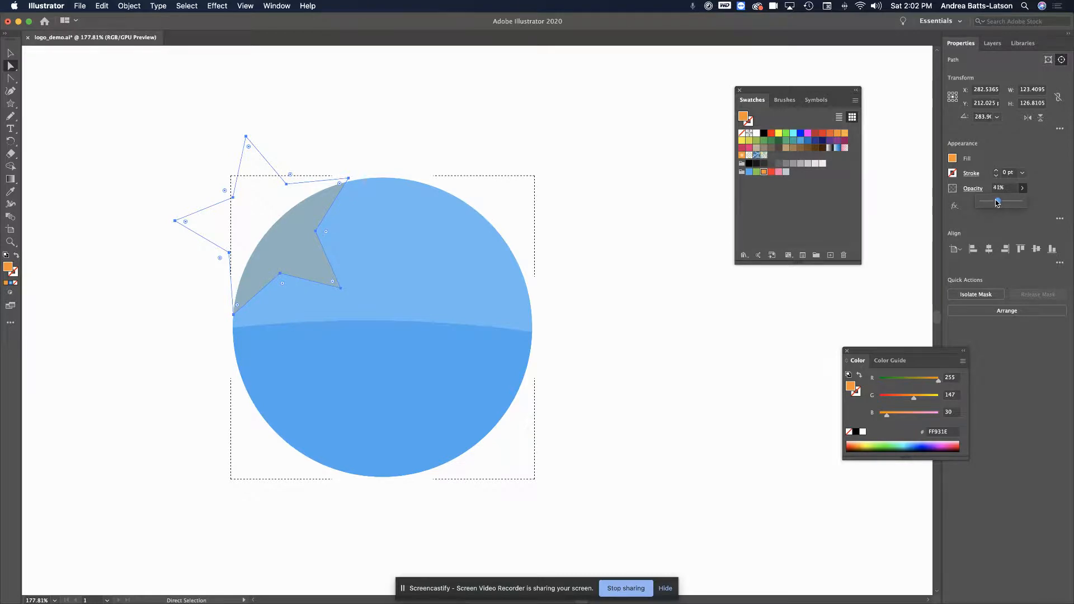
left_click_drag(998, 203, 998, 202)
left_click(89, 187)
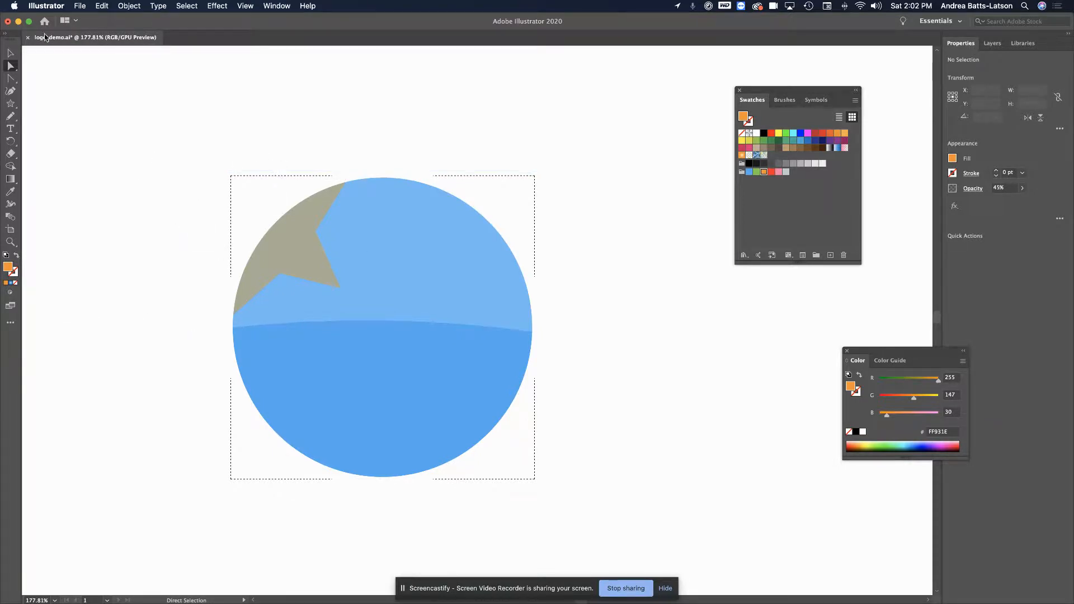
- Recolor the semi-transparent star with the blue 3FA9F5 swatch, deselect it, and return to the Draw Normal mode
left_click(296, 236)
left_click(749, 172)
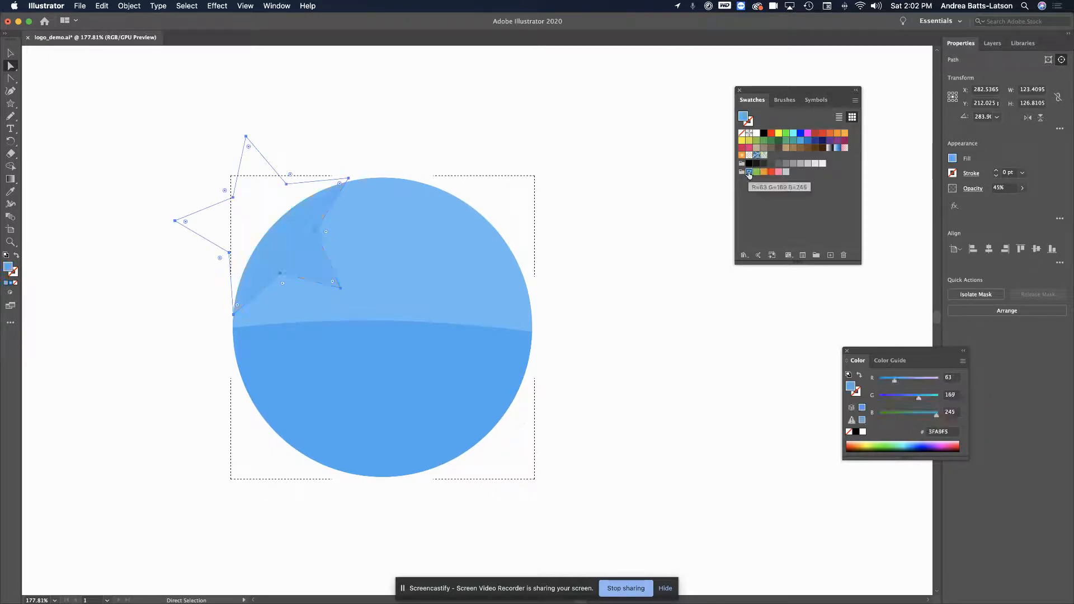
left_click(281, 125)
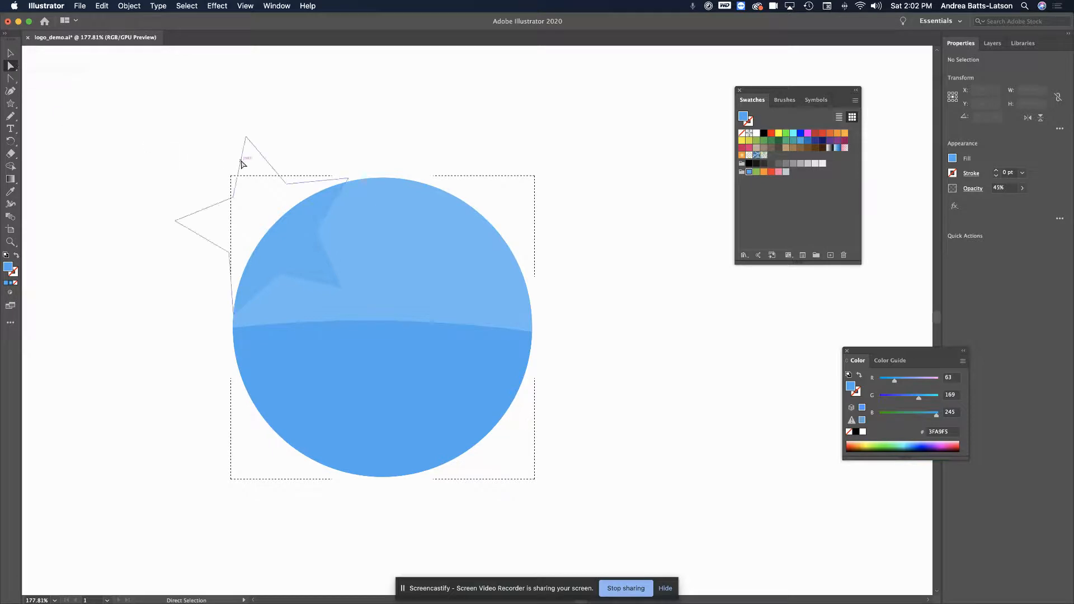
left_click(289, 255)
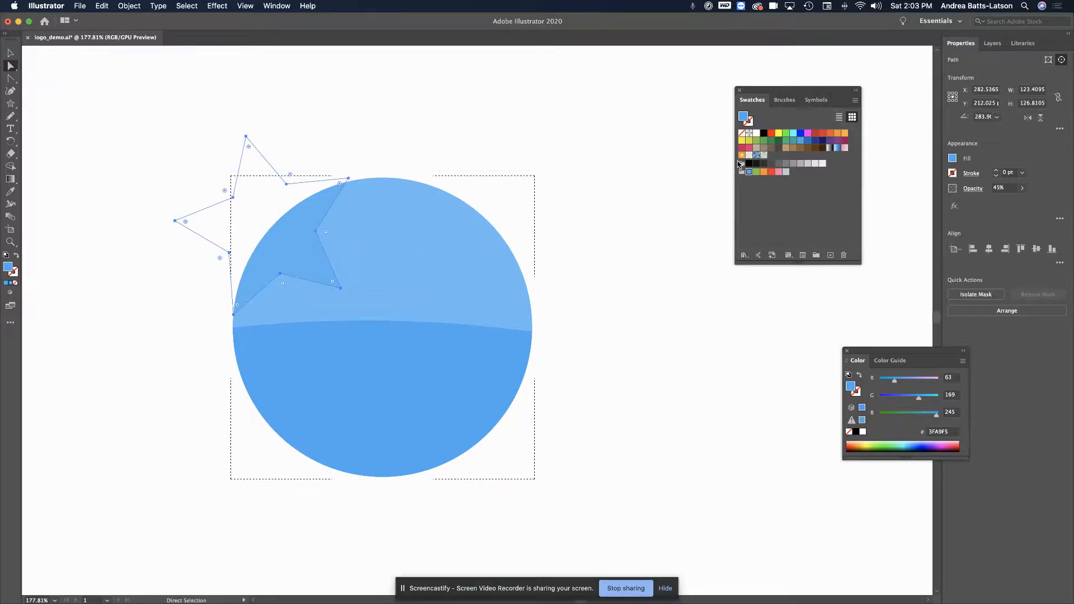
left_click(473, 375)
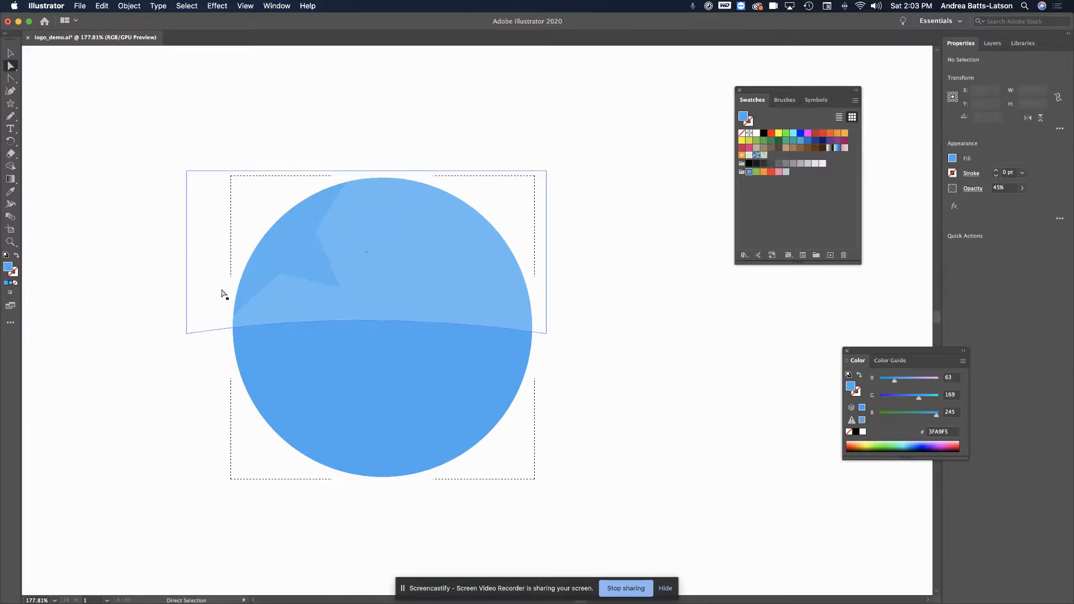
left_click(8, 298)
left_click(22, 302)
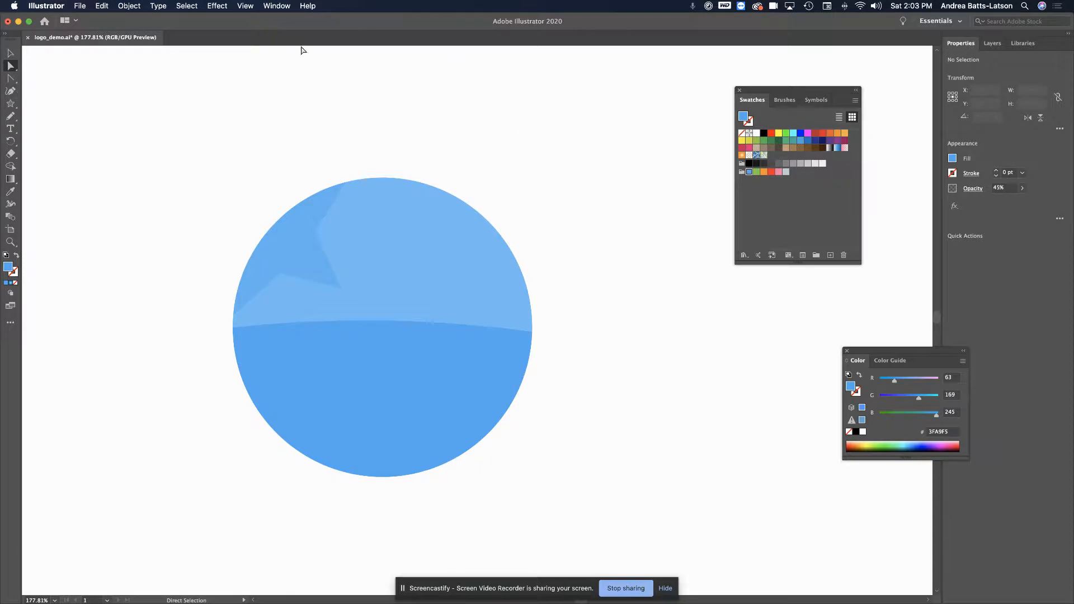
- Select the whole lens clip group and set its stroke weight to 7 pt
left_click(11, 53)
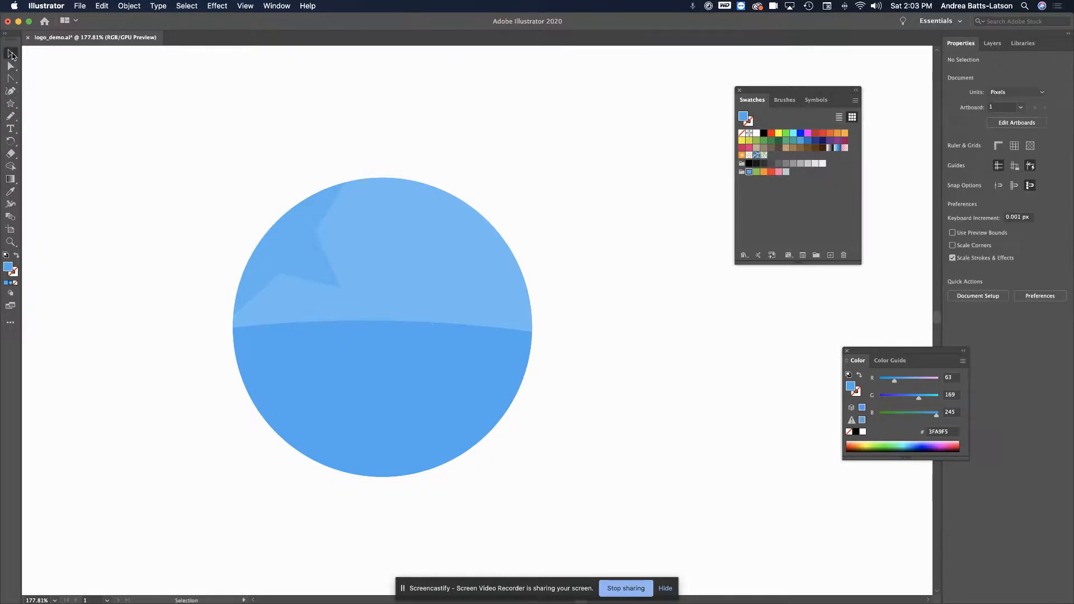
left_click_drag(187, 173, 546, 328)
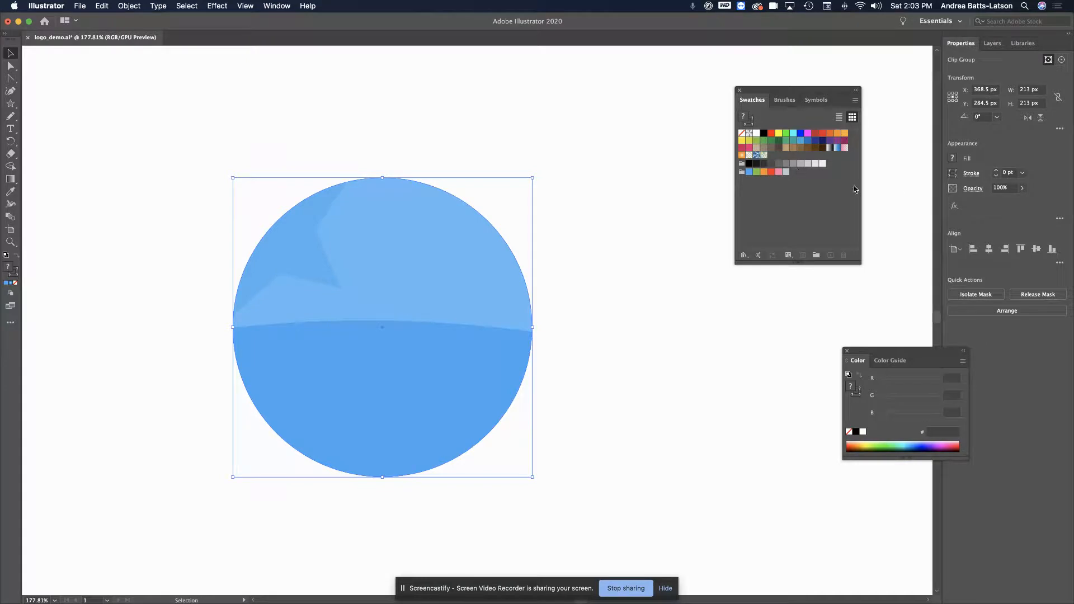
left_click(966, 174)
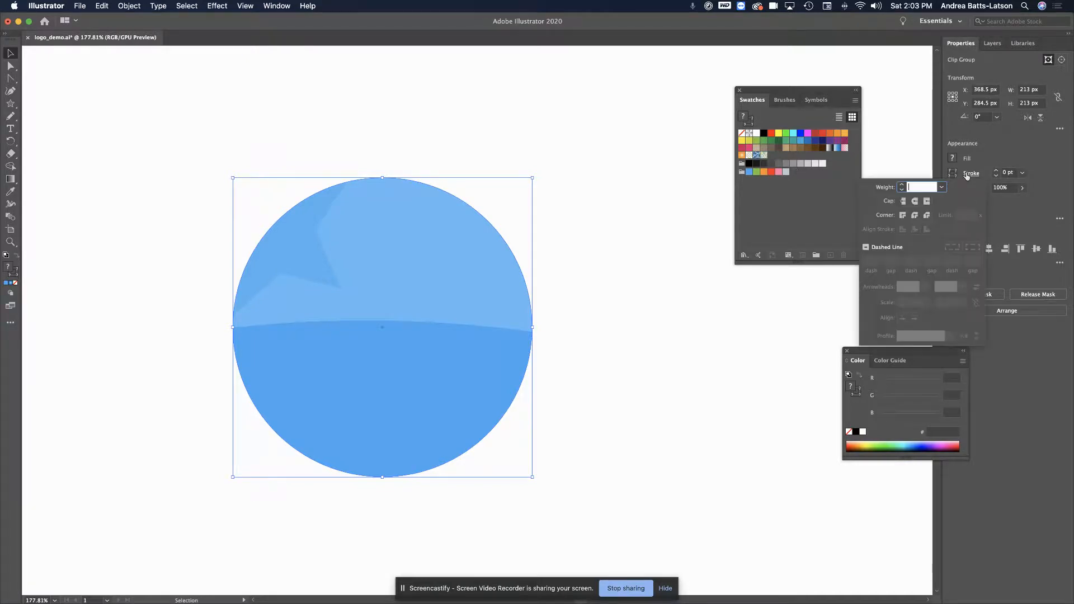
left_click(942, 187)
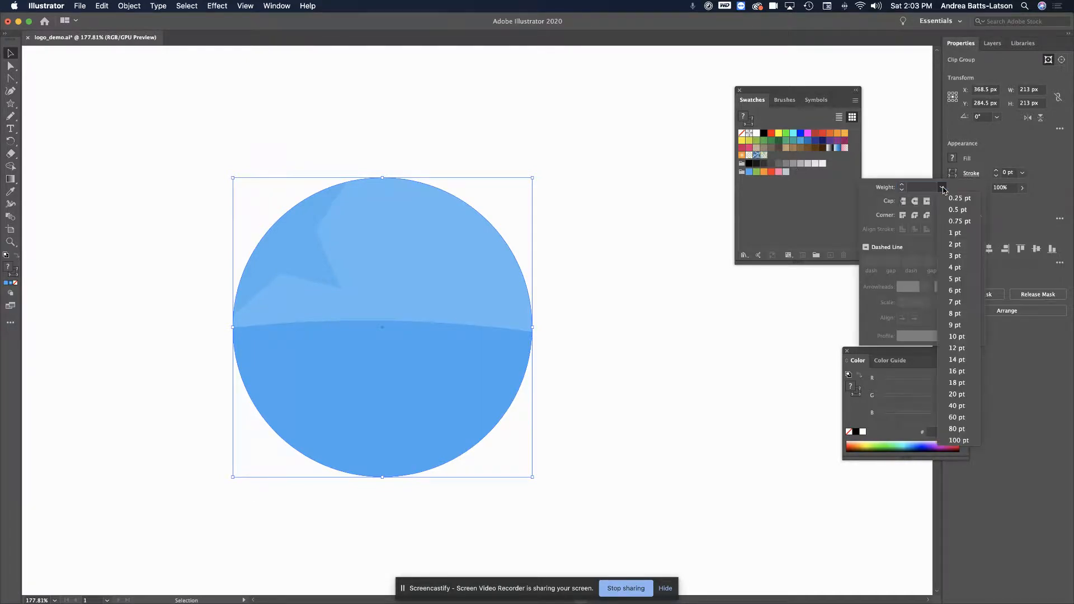
left_click(954, 302)
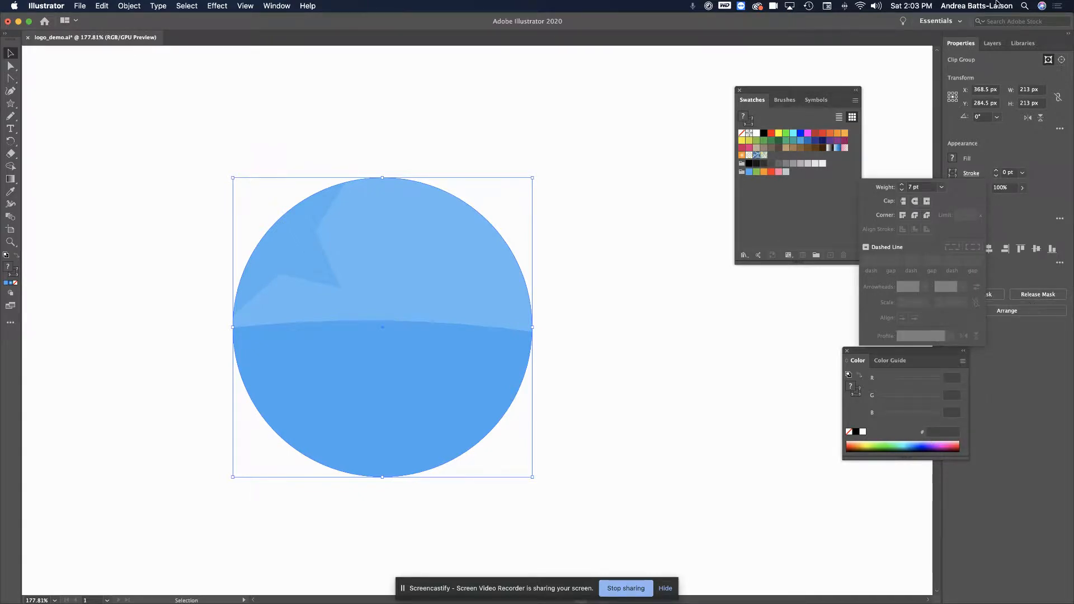
- Expand Layer 1 and its clip group, target the ellipse inside it, and make its stroke color active
left_click(990, 40)
left_click(990, 43)
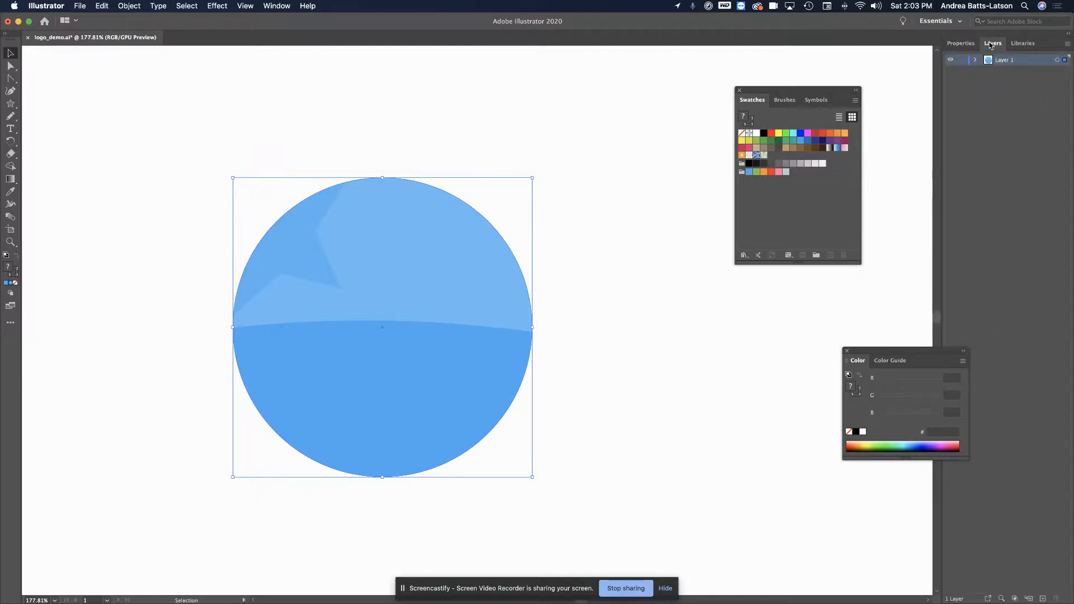
left_click(976, 61)
left_click(988, 71)
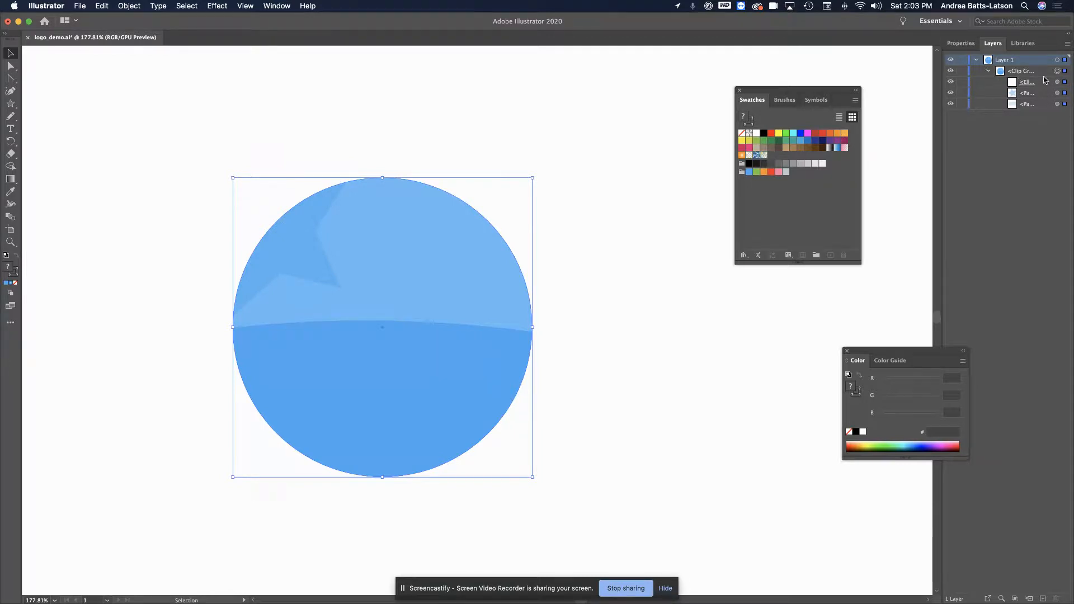
left_click(1057, 82)
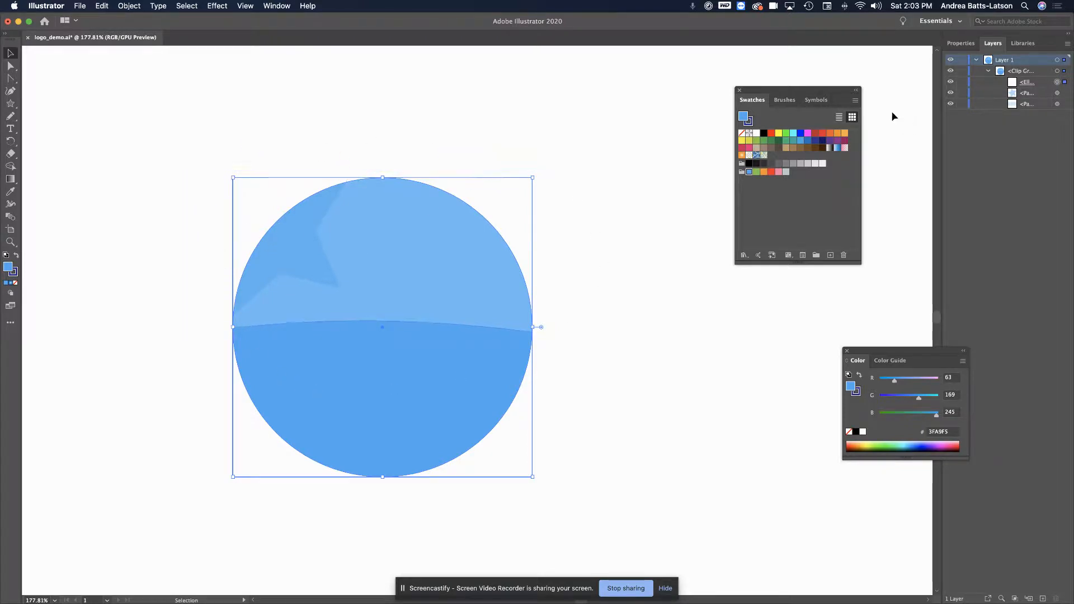
left_click(748, 121)
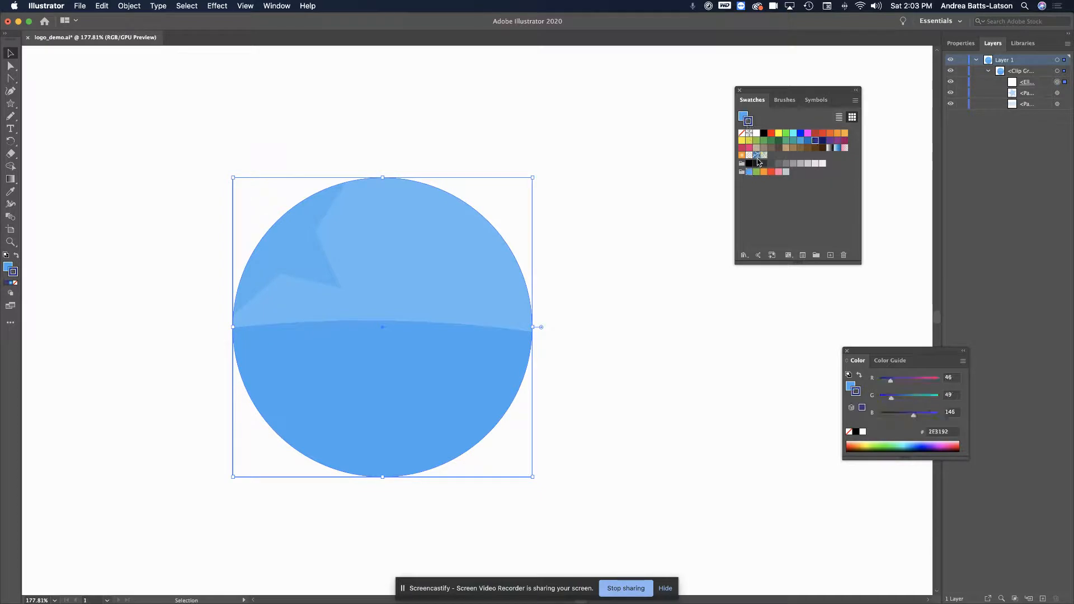
left_click(972, 48)
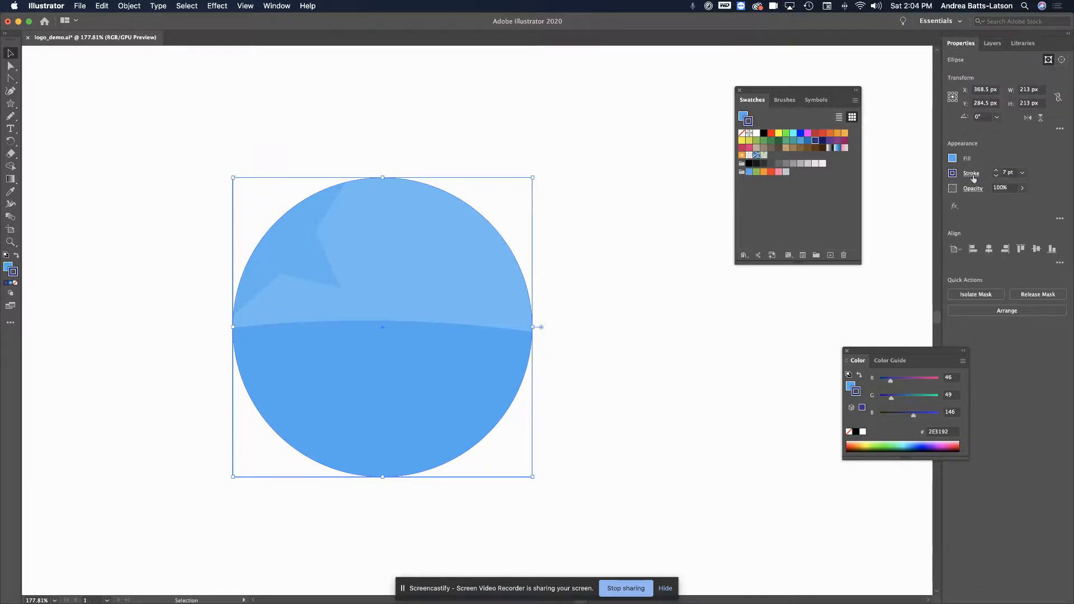
left_click(991, 44)
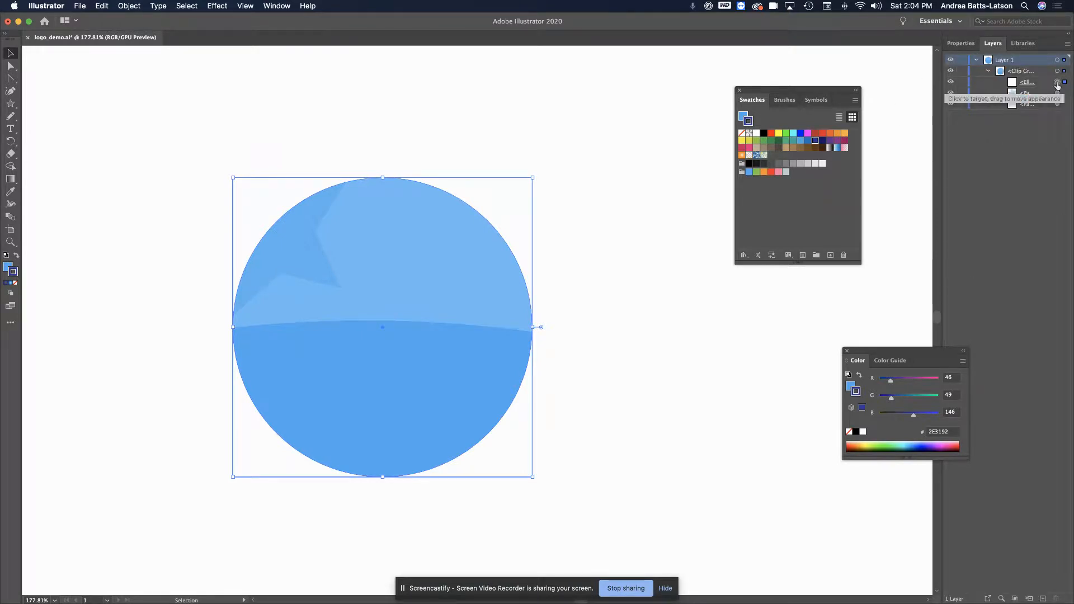
left_click(1056, 82)
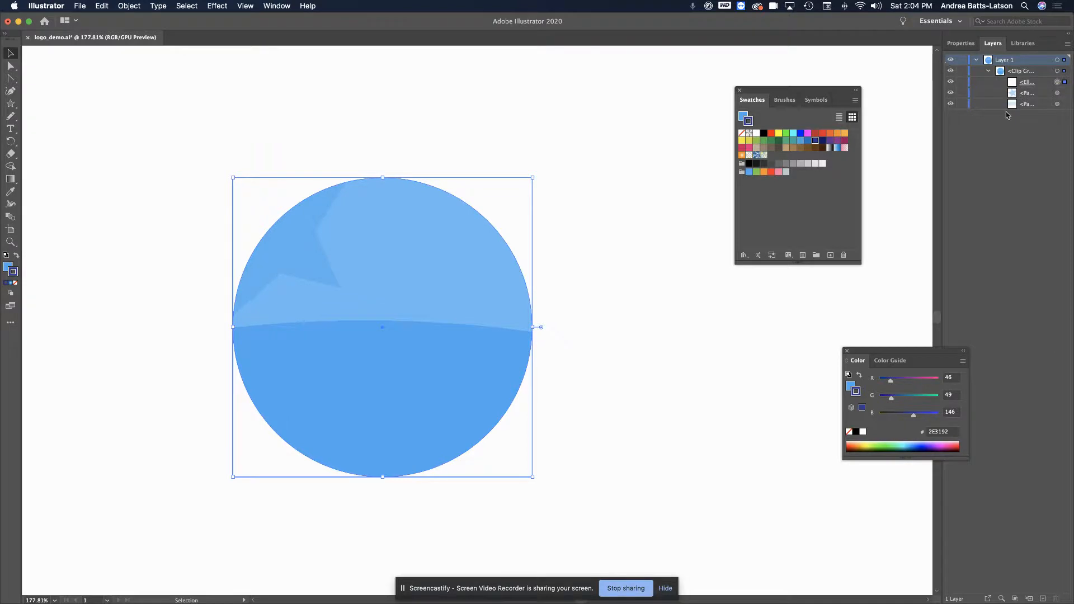
left_click(960, 43)
- Try the inside and outside stroke alignments on the ellipse, and align its stroke to center
left_click(967, 174)
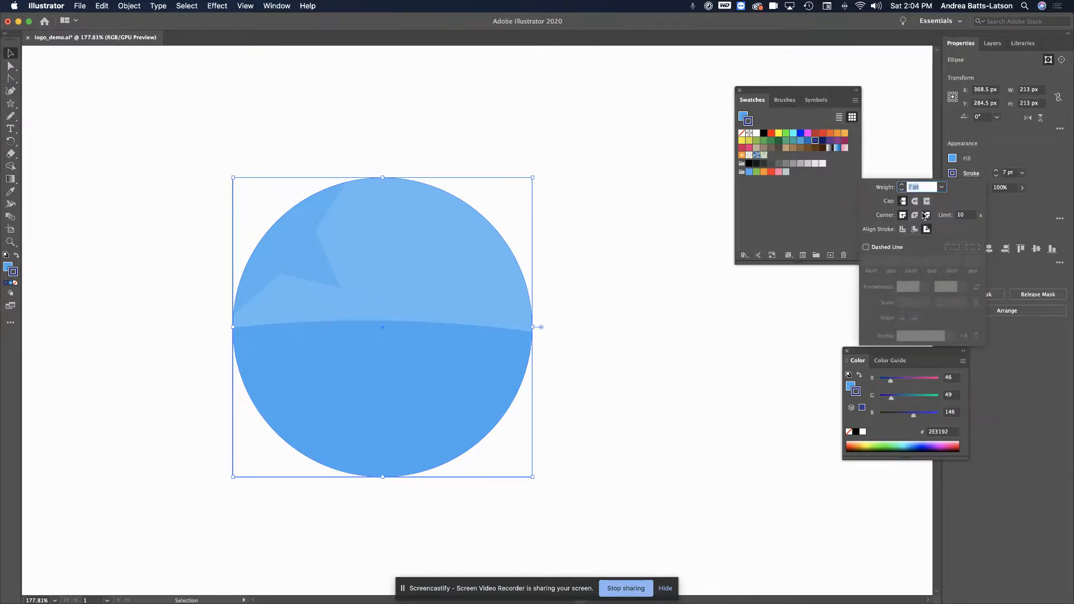
left_click(915, 229)
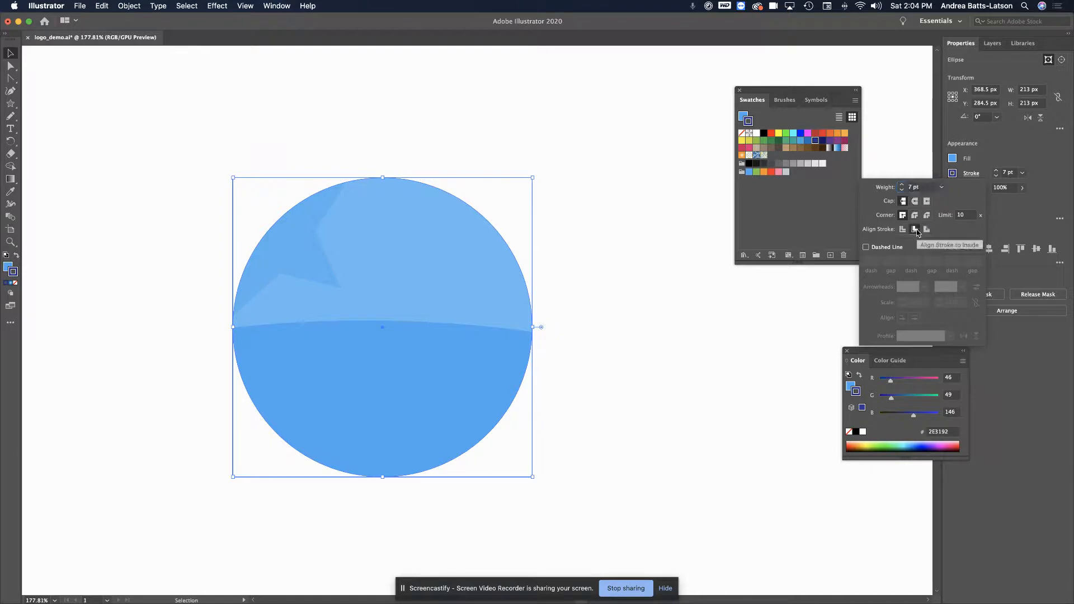
left_click(902, 230)
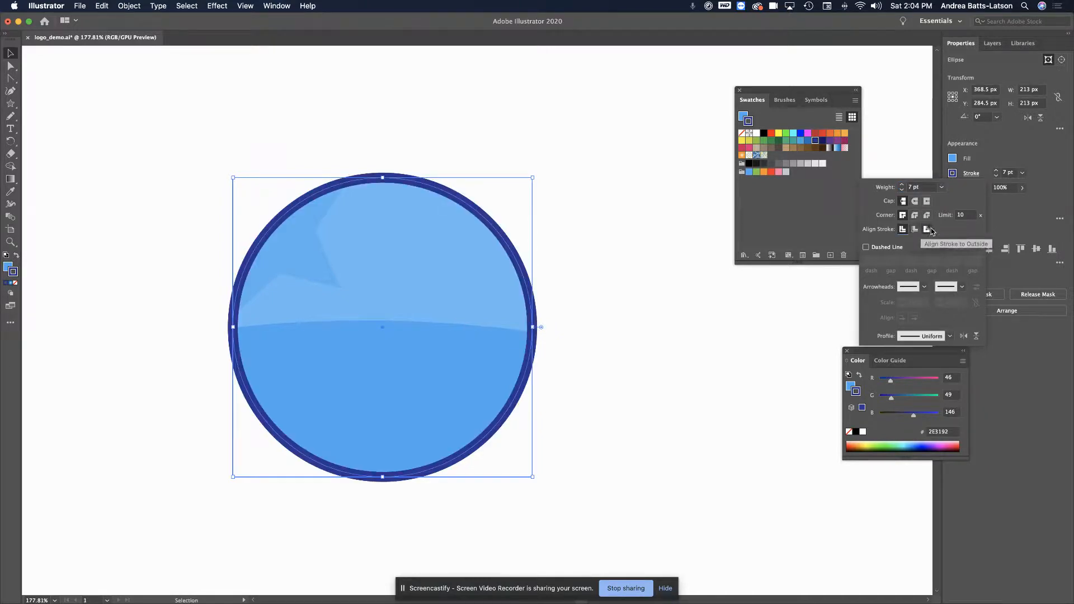
left_click(928, 229)
left_click(914, 230)
left_click(902, 230)
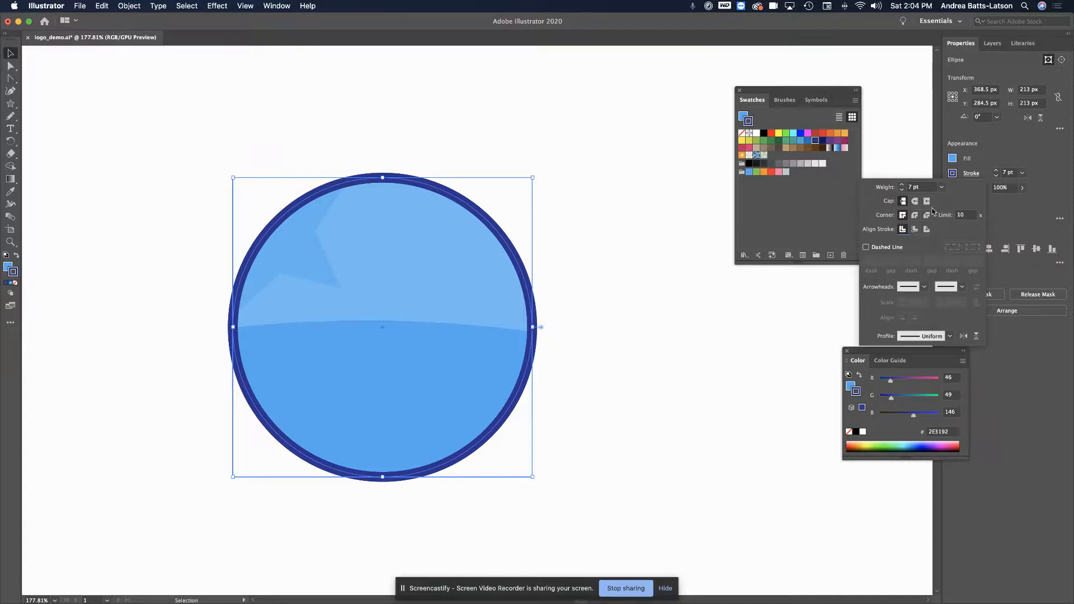
- Reduce the stroke weight of the ellipse's navy outline to 2 pt
left_click(902, 190)
left_click(902, 190)
left_click(902, 190)
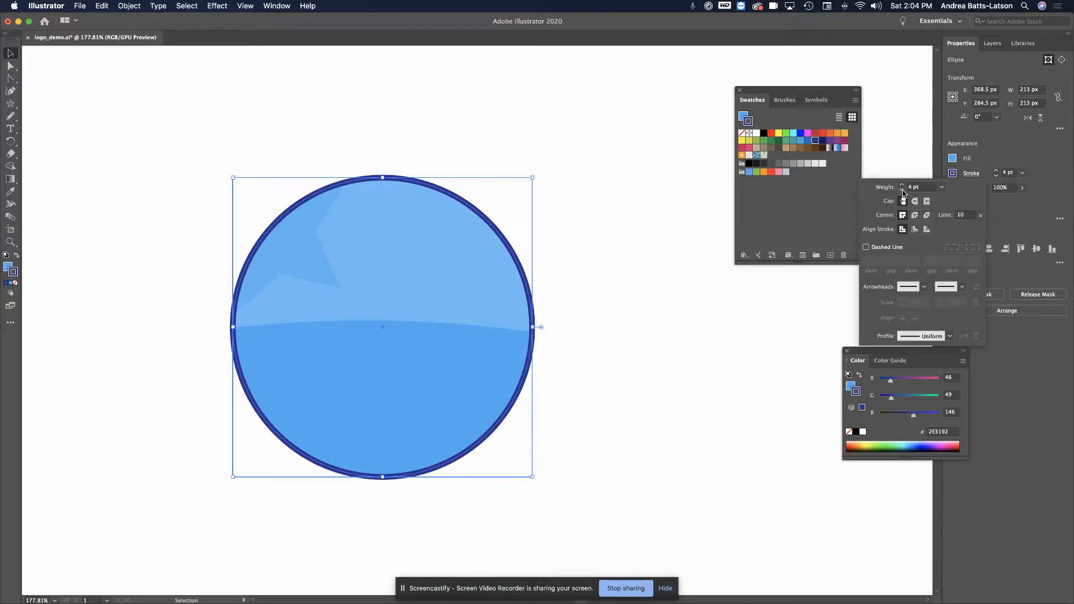
left_click(902, 190)
left_click(901, 186)
left_click(901, 186)
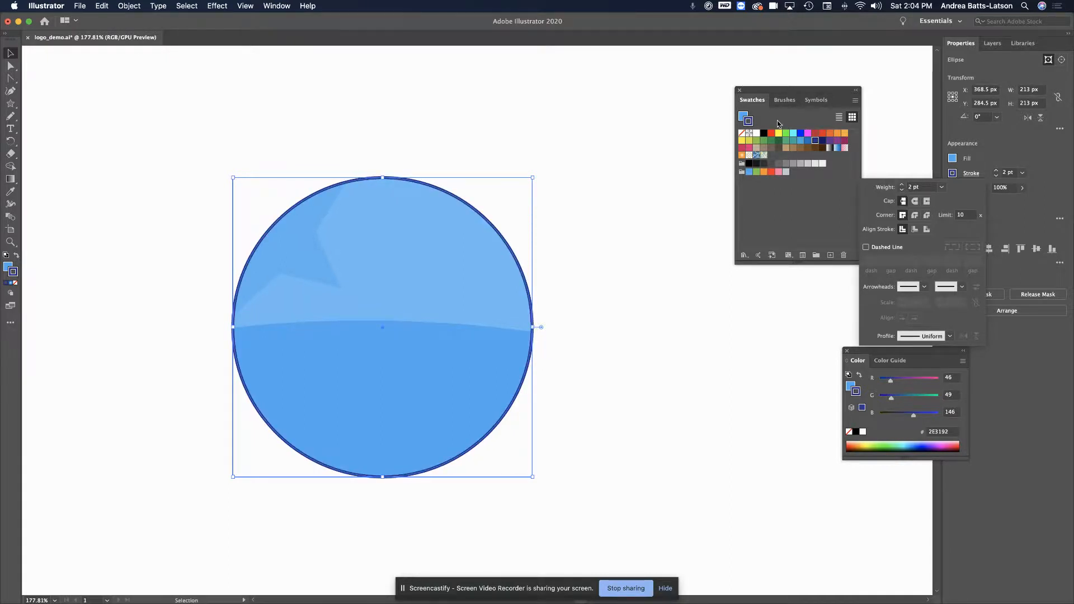
- Draw a rectangle about 40 by 19 px over the lens's upper left edge with navy fill and no stroke
left_click(642, 166)
left_click(719, 162)
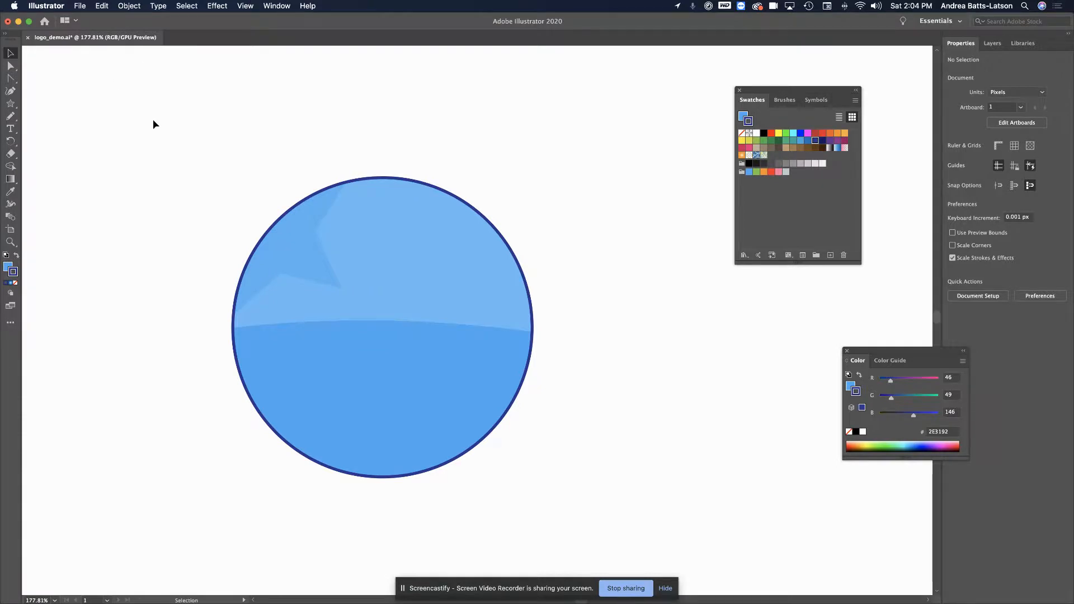
left_click(10, 104)
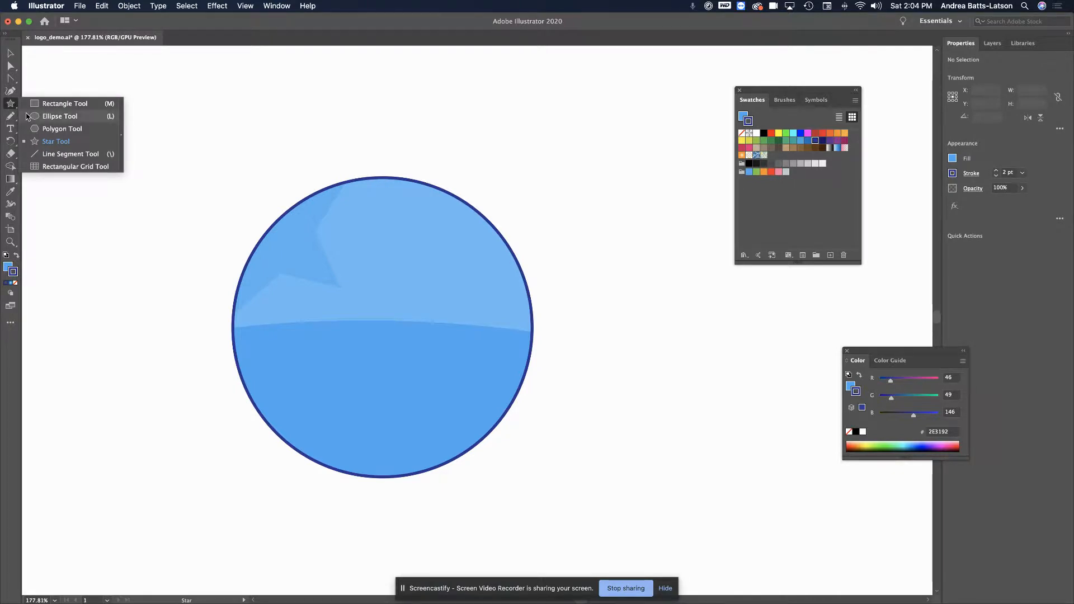
left_click(50, 104)
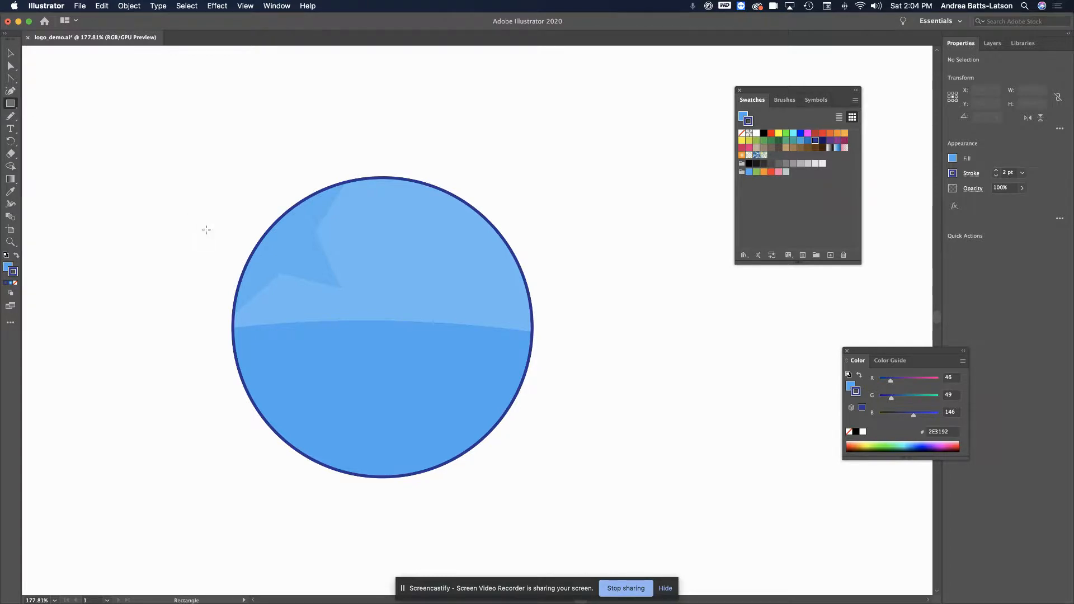
left_click_drag(207, 241, 264, 268)
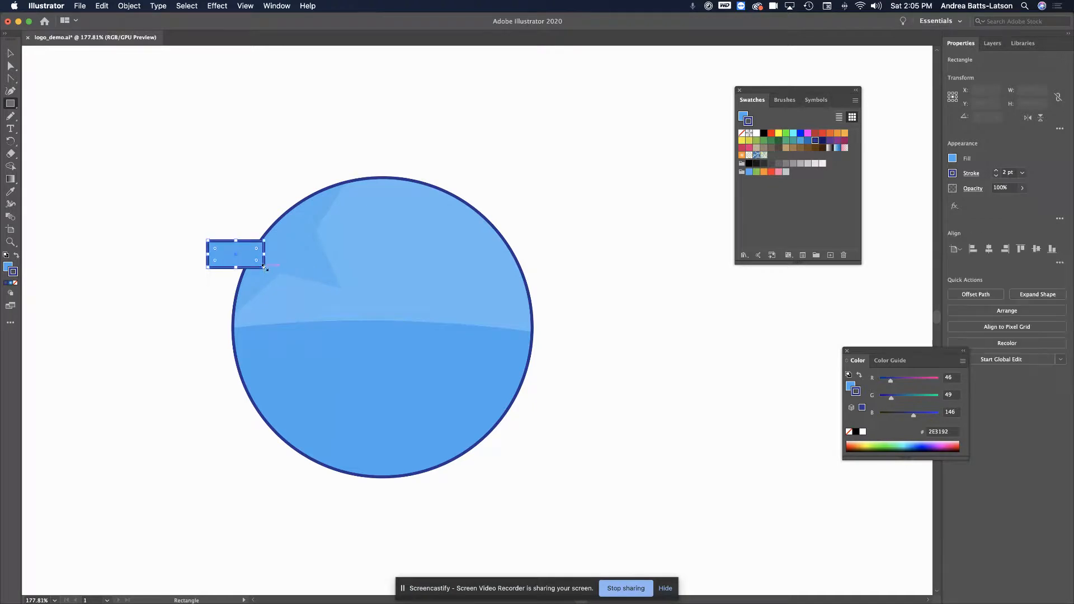
left_click(15, 257)
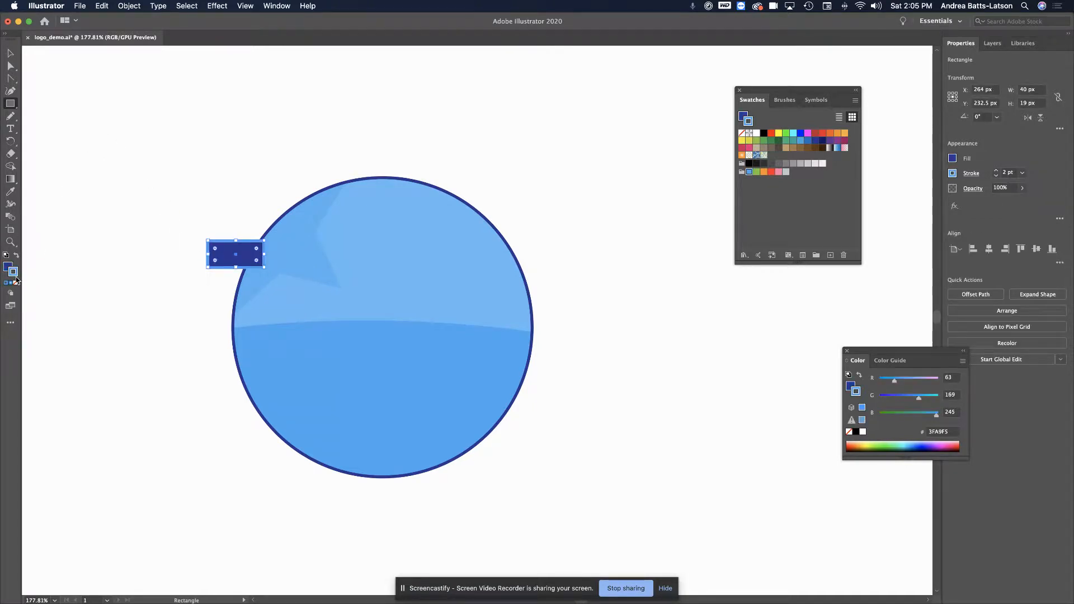
left_click(16, 283)
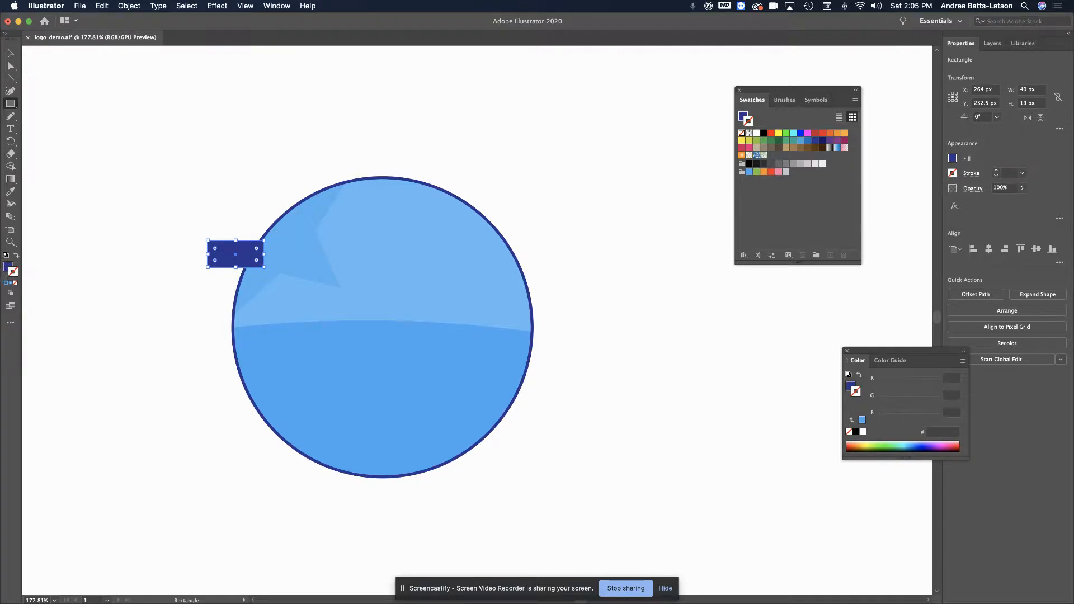
- Fully round the rectangle into a pill overlapping the lens's left edge and duplicate it onto the lens's right edge
left_click(10, 53)
left_click_drag(219, 250, 247, 258)
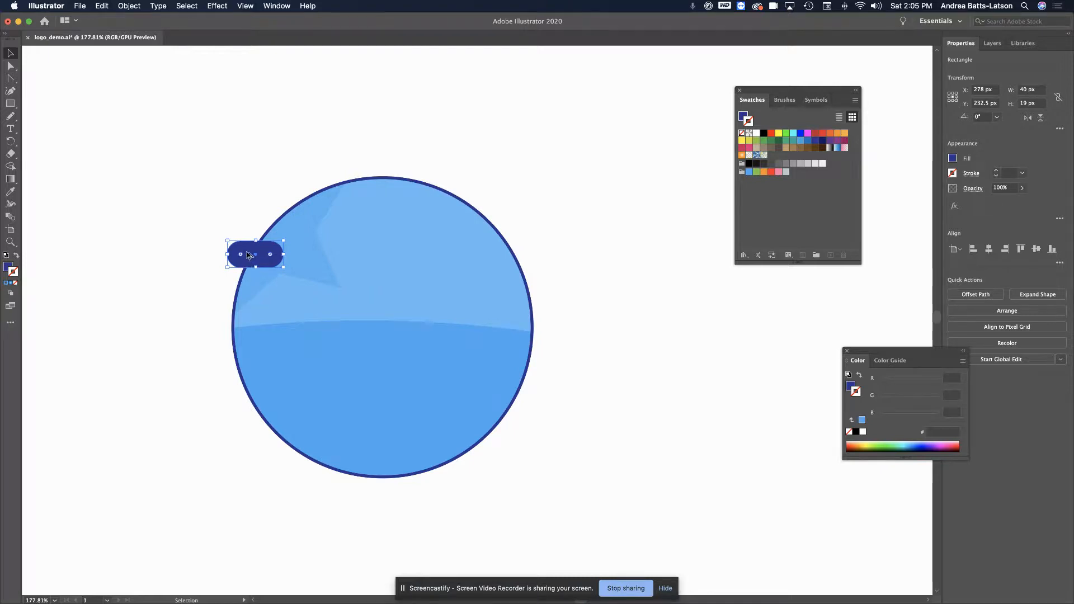
left_click_drag(248, 255, 512, 263)
- Send the left navy pill behind the lens
left_click(234, 260)
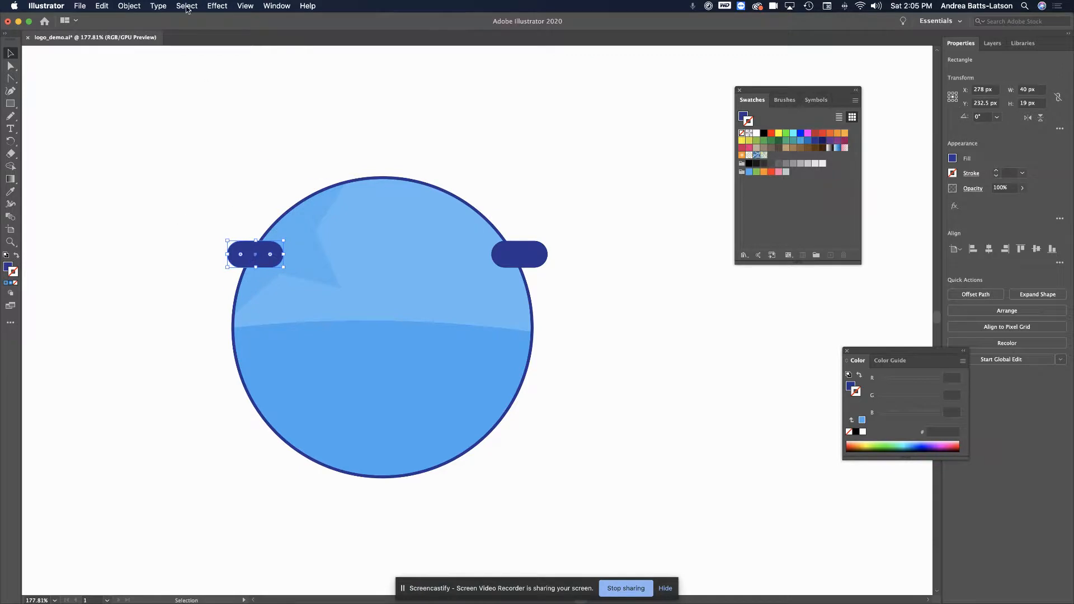
left_click(129, 6)
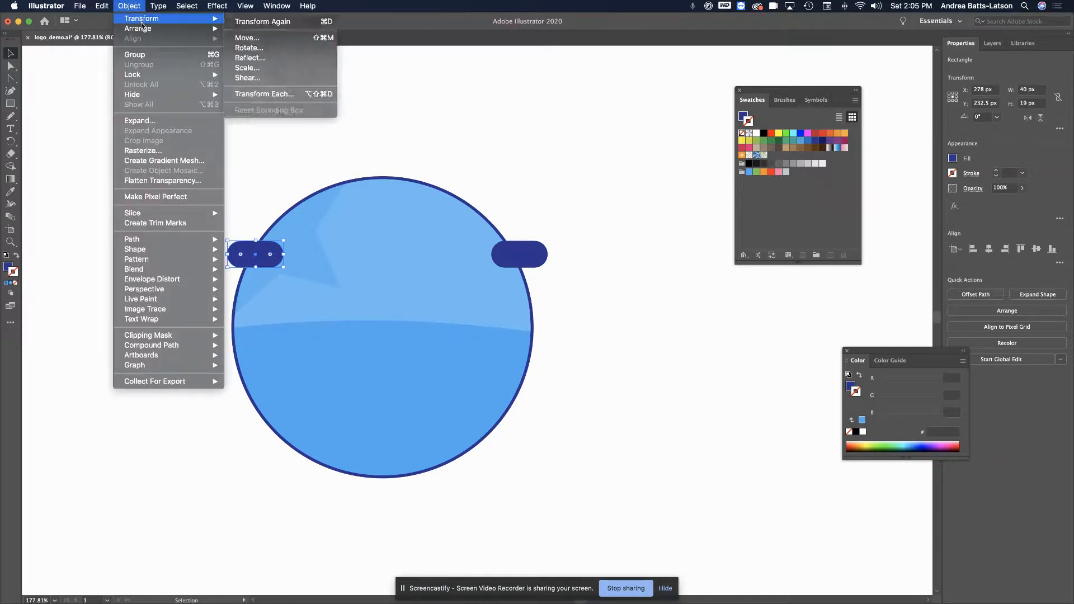
mouse_move(140, 28)
left_click(257, 58)
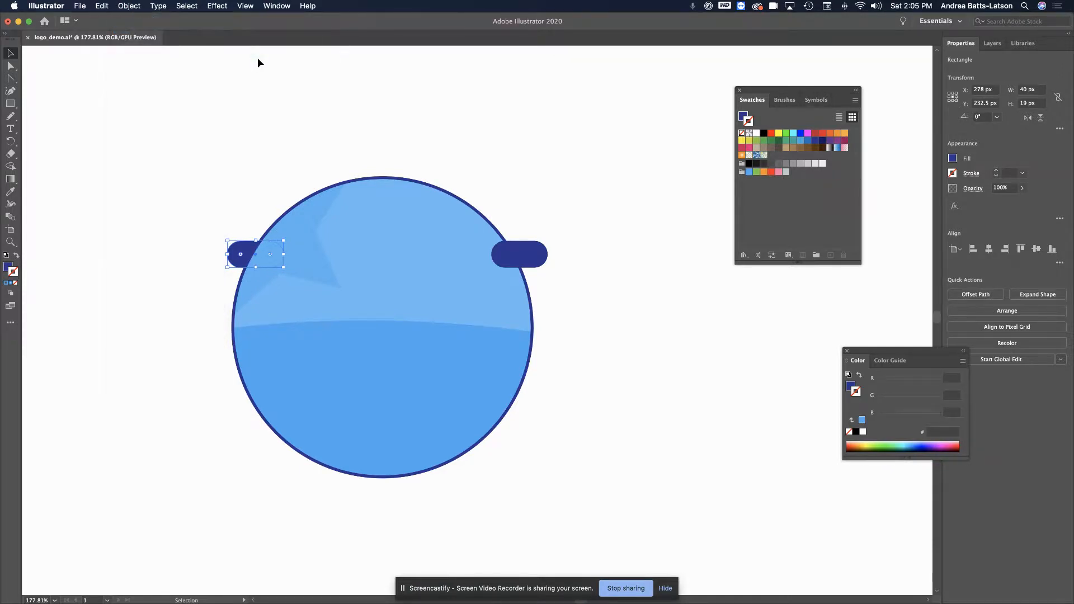
left_click(182, 289)
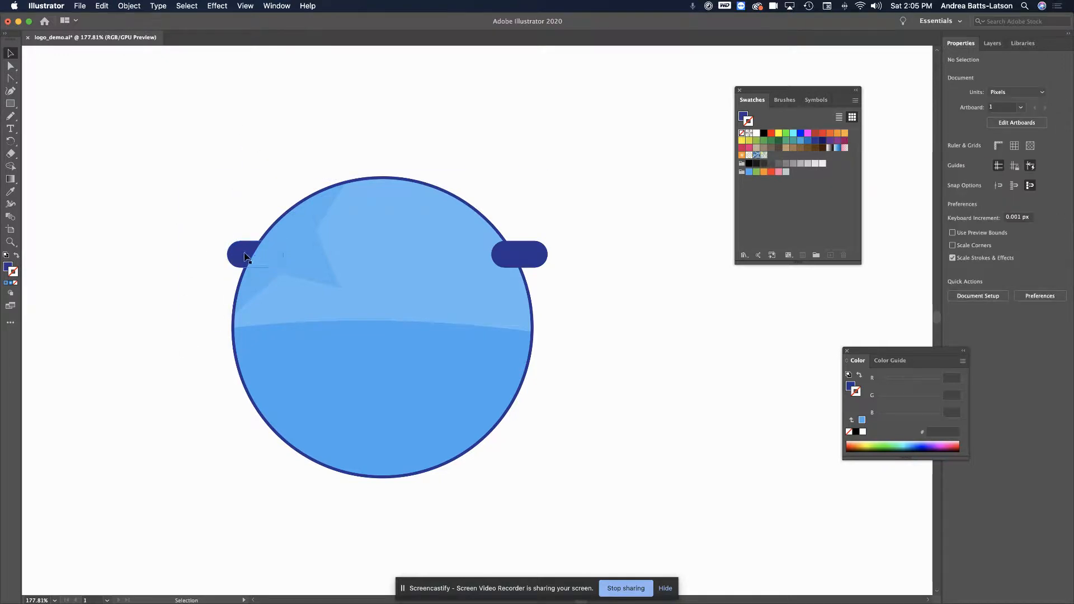
- Stretch the right navy pill outward into a temple arm about 198 px long
left_click(530, 255)
scroll(530, 258, "right", 5)
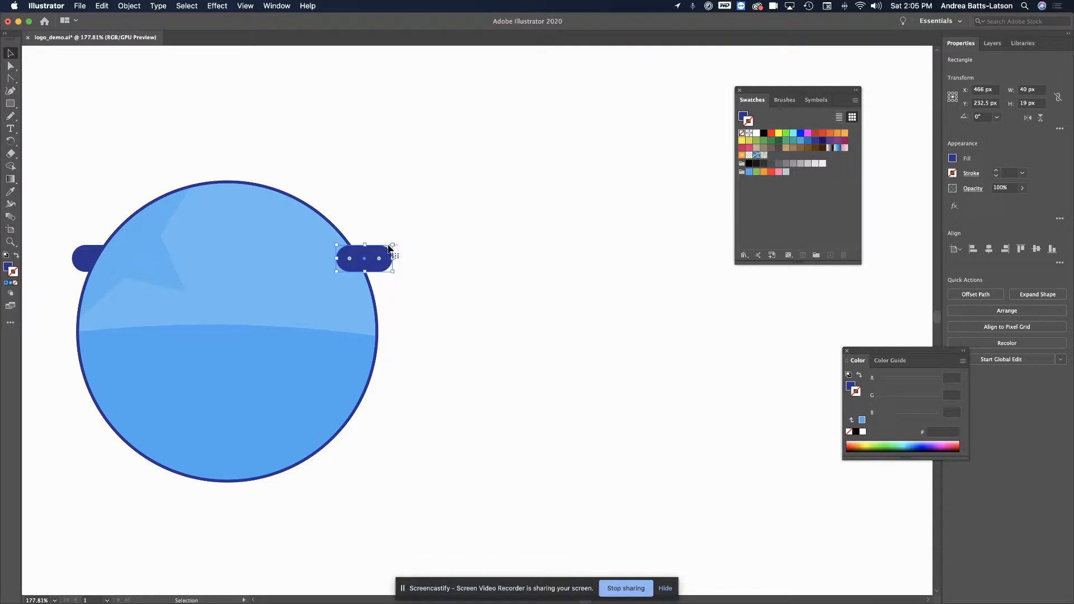
left_click_drag(394, 257, 615, 252)
scroll(495, 206, "right", 5)
scroll(494, 206, "down", 2)
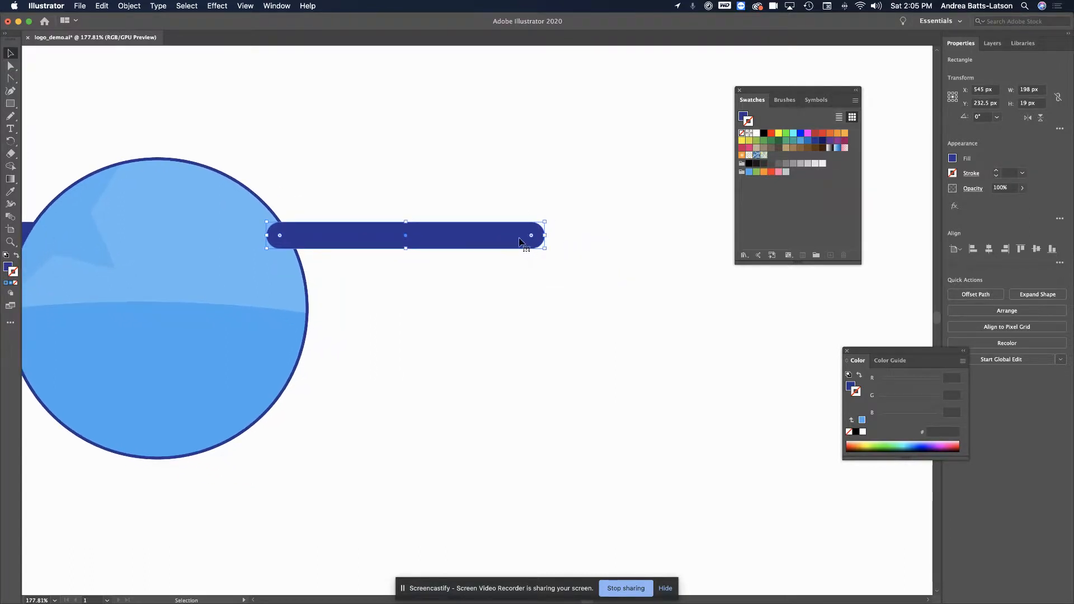
scroll(520, 242, "left", 3)
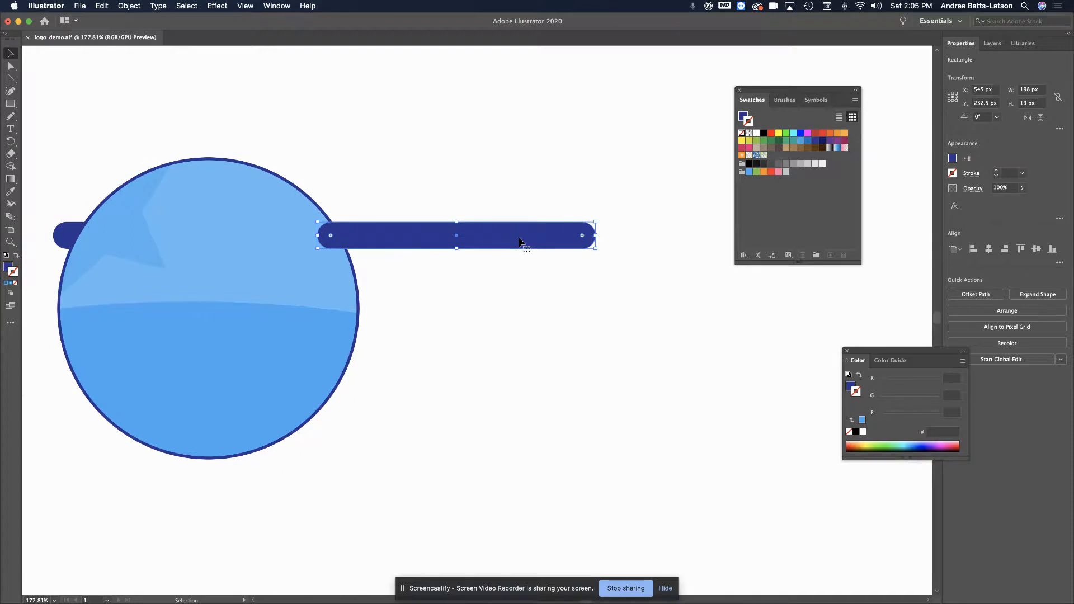
- Duplicate the long arm bar, rotate the copy 90° and hang it from the arm's outer end
left_click_drag(519, 239, 475, 240)
scroll(538, 305, "down", 1)
left_click_drag(479, 288, 575, 326)
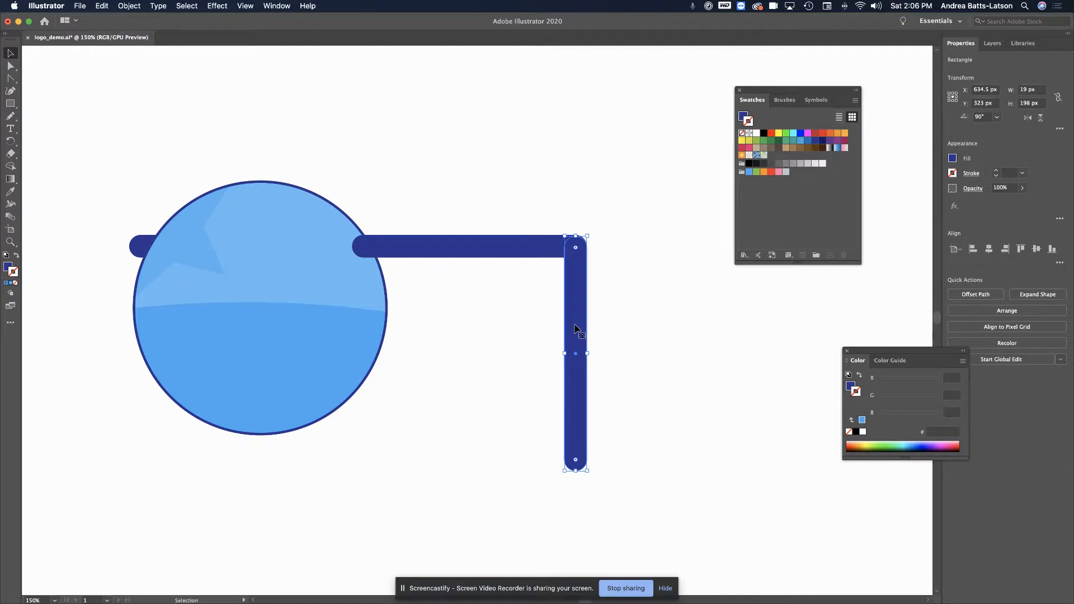
left_click(531, 321)
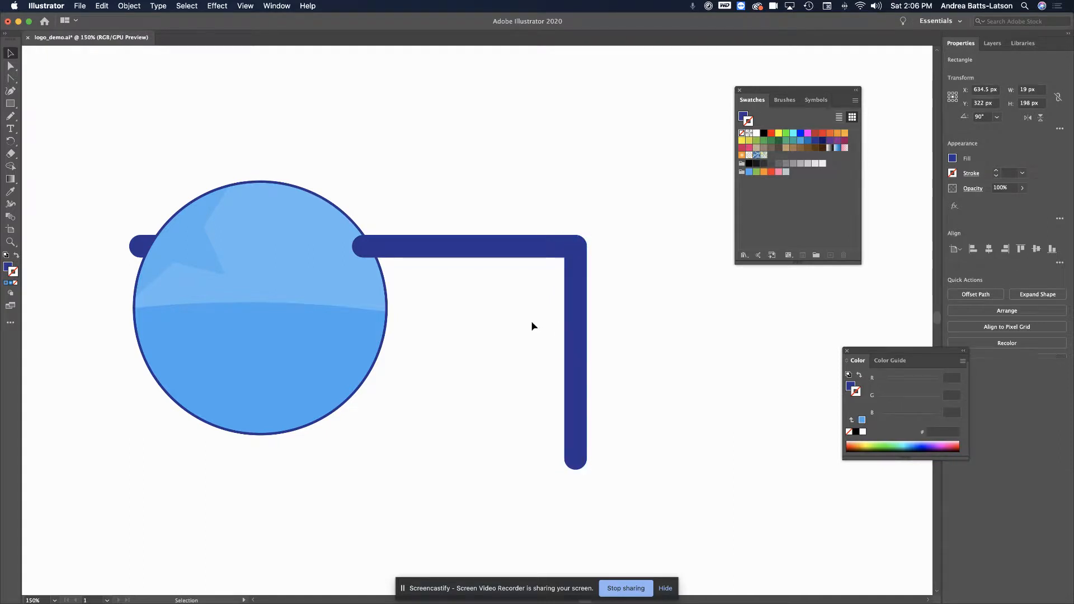
- Try to shorten the vertical bar from its lower end
left_click(575, 350)
left_click_drag(575, 470, 579, 330)
mouse_move(573, 472)
left_mouse_down()
mouse_move(576, 376)
mouse_move(576, 469)
left_mouse_up()
left_click(425, 295)
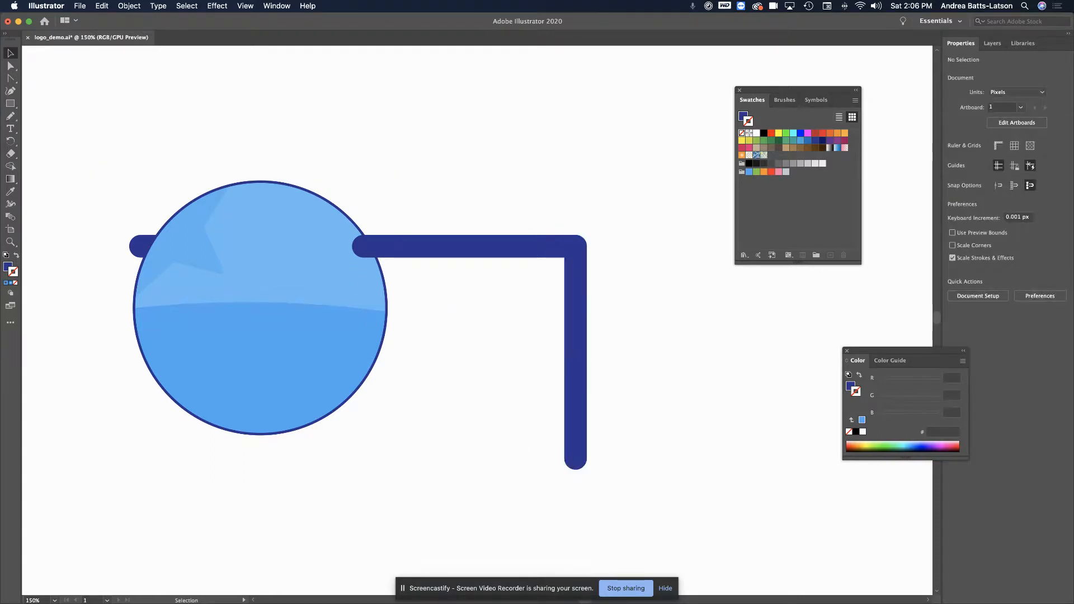
left_click(575, 342)
left_click_drag(576, 469, 575, 361)
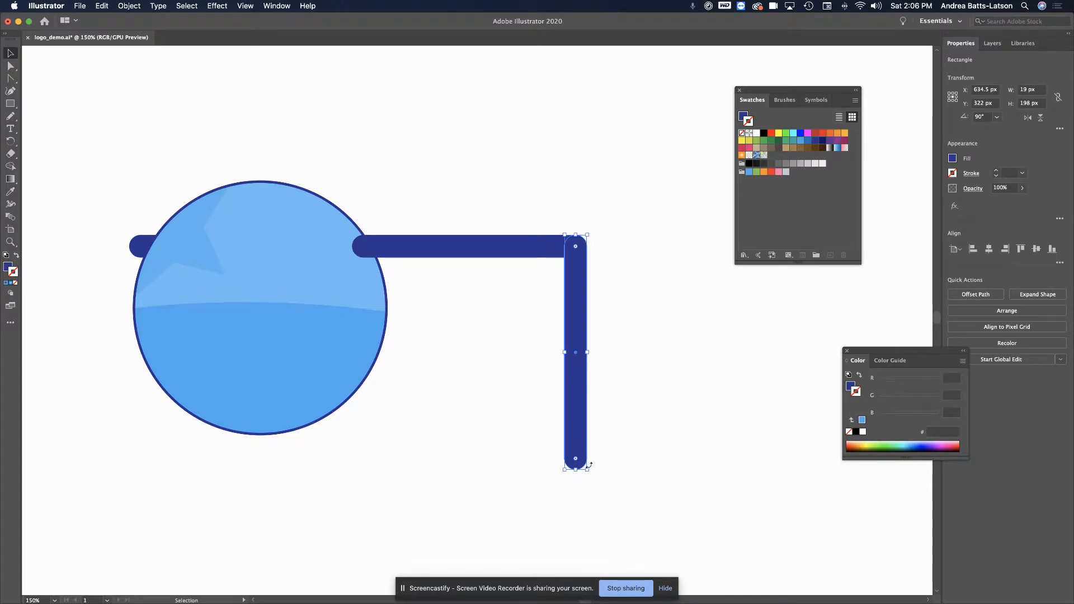
left_click_drag(588, 470, 587, 356)
left_click(514, 336)
- Pull the vertical bar away from the arm and delete it
left_click(576, 312)
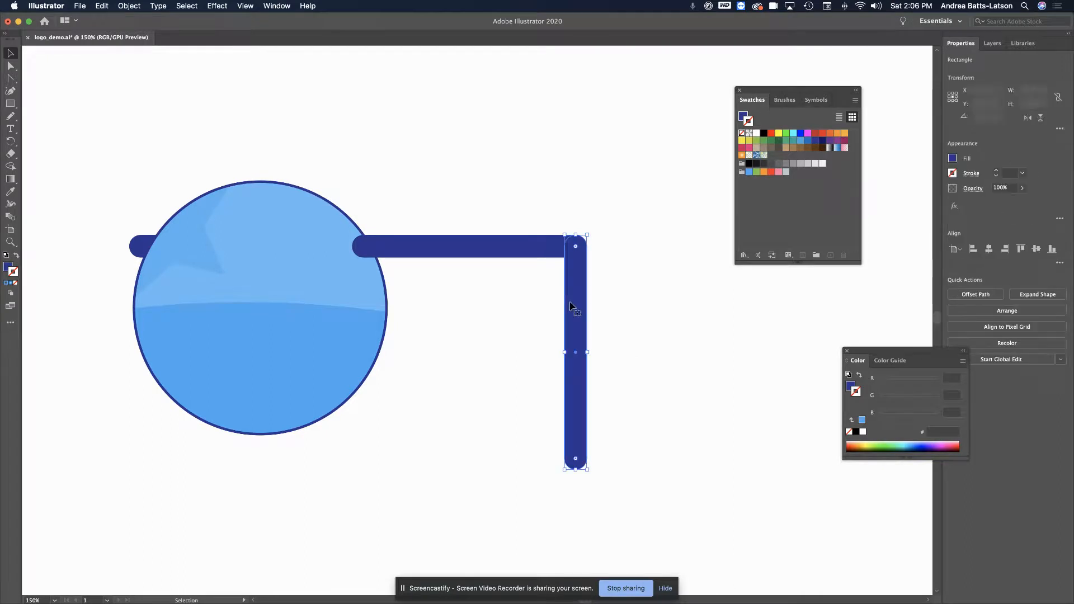
left_click_drag(576, 311, 645, 289)
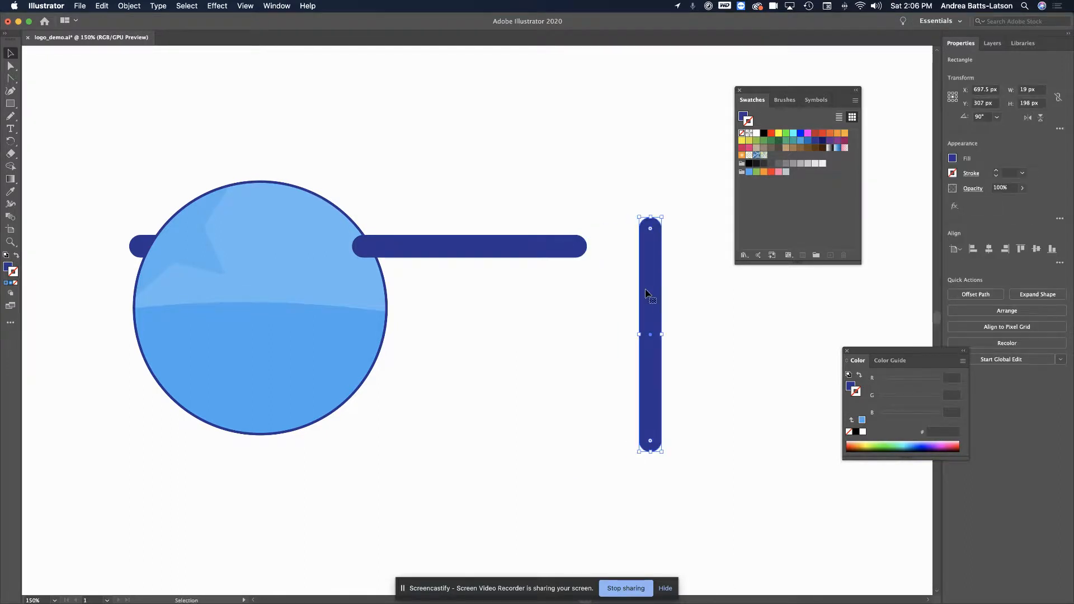
key("Delete")
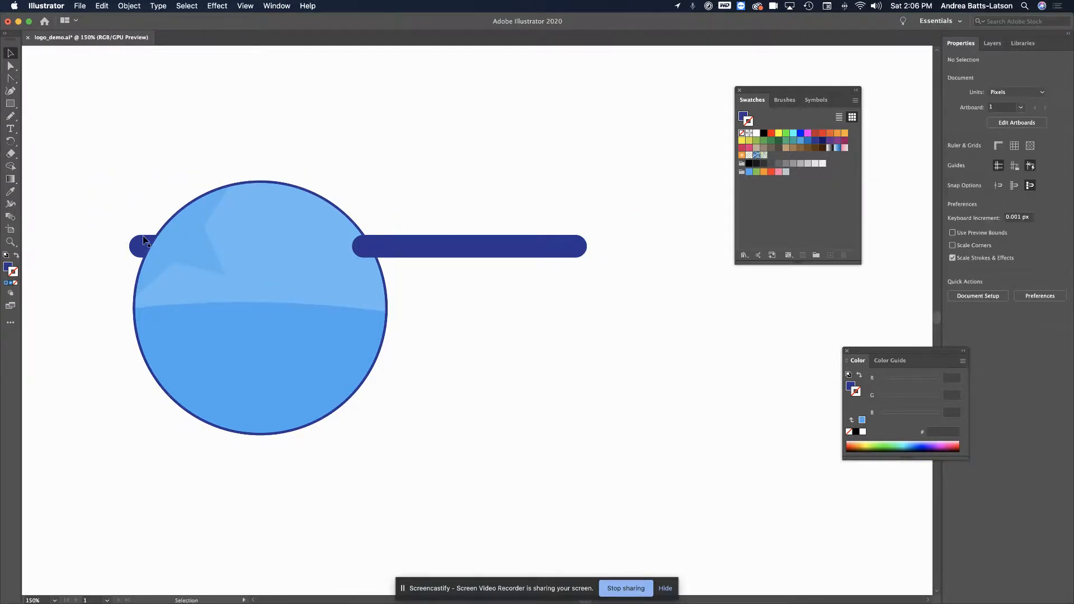
- Duplicate the short left pill, rotate the copy 90° and place it at the arm's outer end as the ear hook
left_click(134, 244)
left_click_drag(134, 245, 579, 301)
left_click(503, 290)
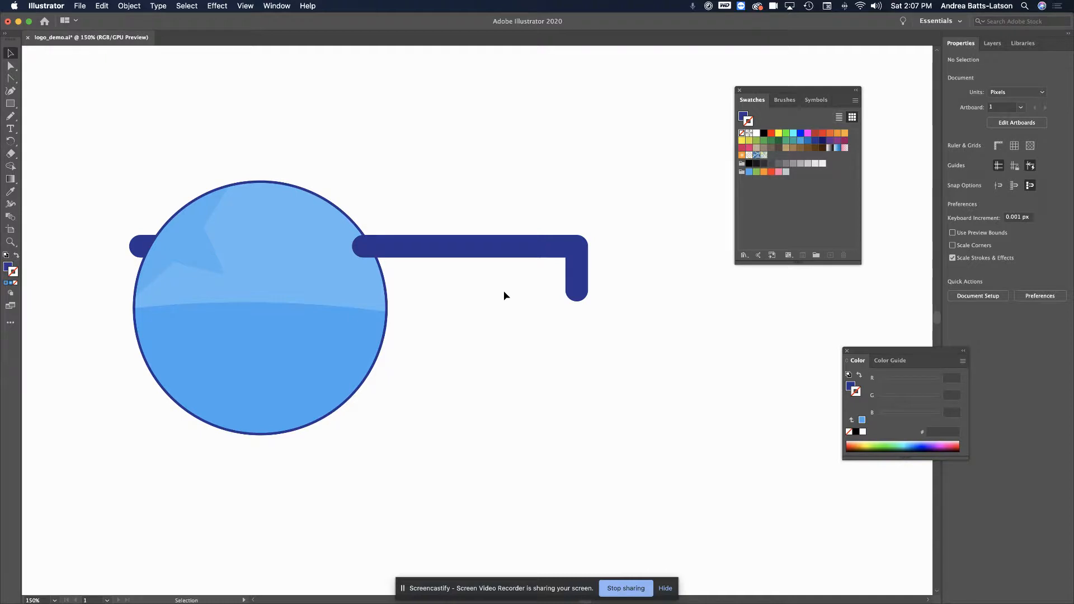
- Try to change the thickness of the long horizontal arm bar
left_click(503, 260)
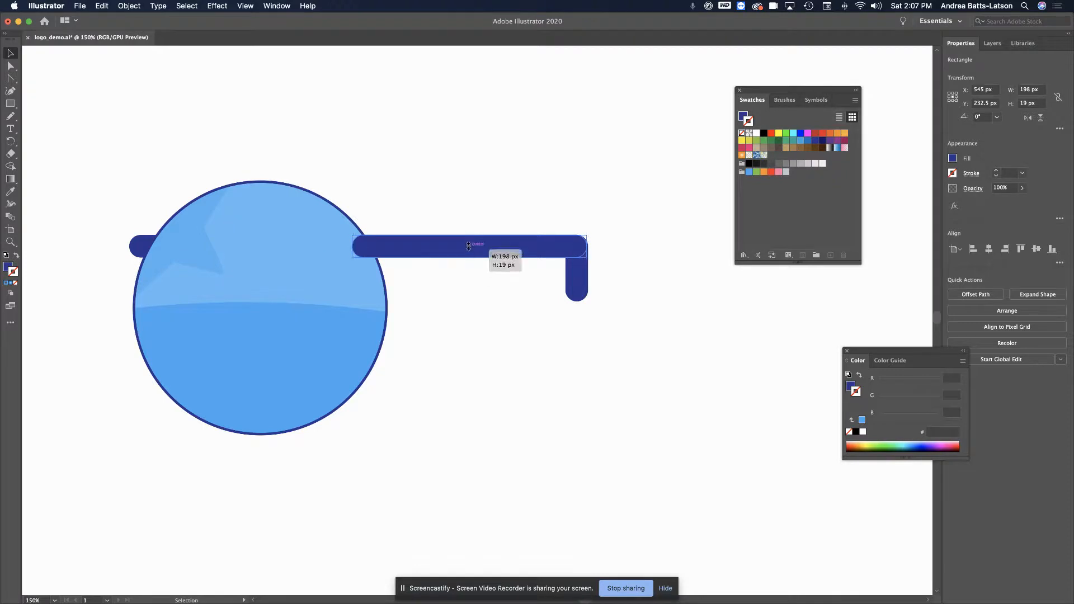
left_click_drag(470, 260, 469, 235)
left_click(502, 260)
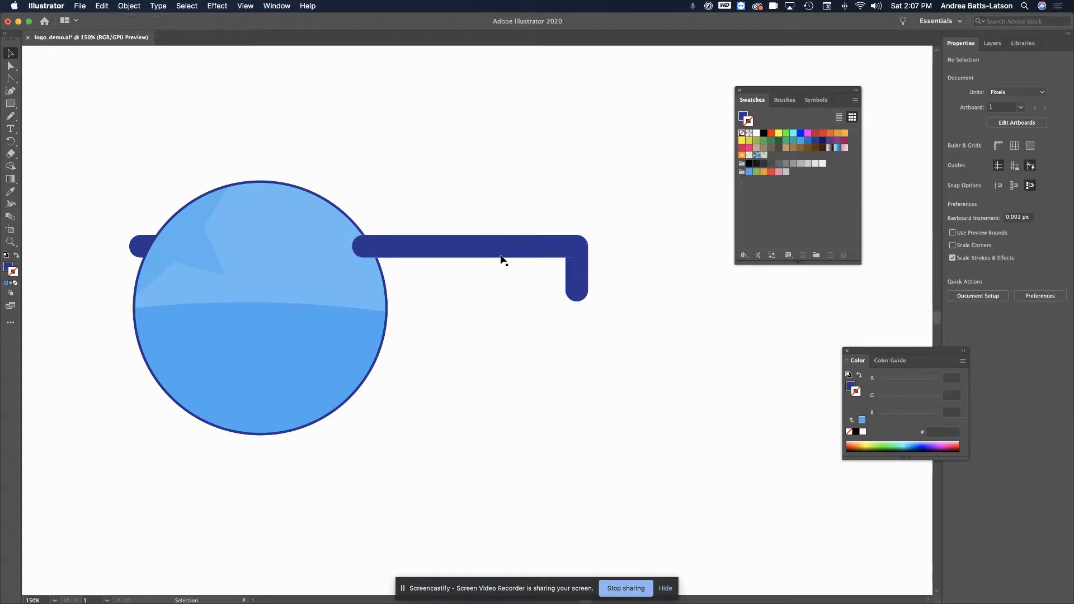
- Try moving both arm pieces away from the lens, and undo the move
left_click(576, 272)
left_click_drag(492, 209, 595, 273)
left_click_drag(497, 249, 693, 433)
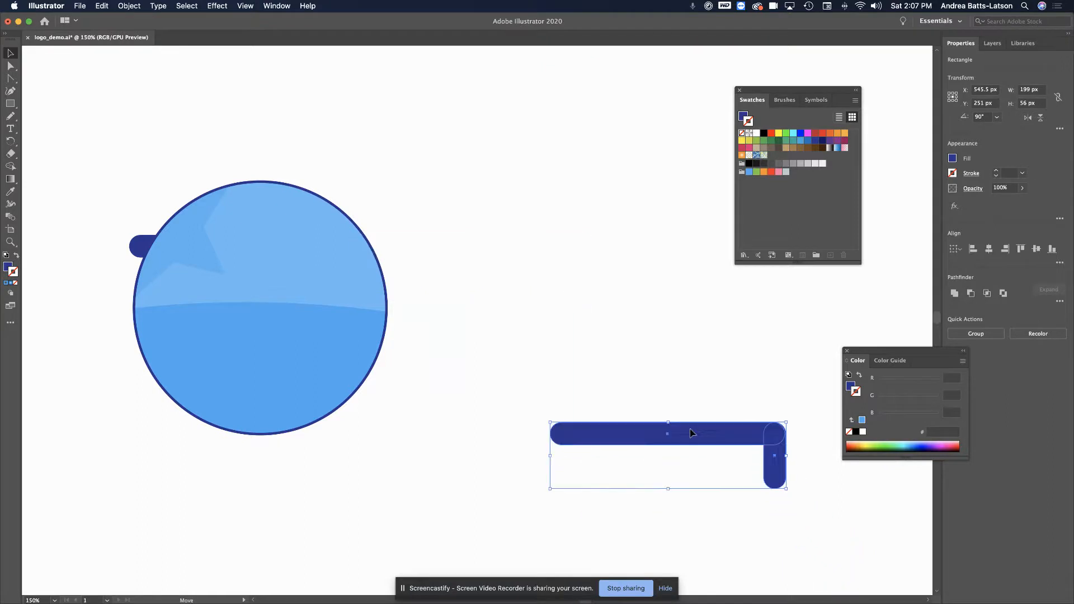
left_click(547, 371)
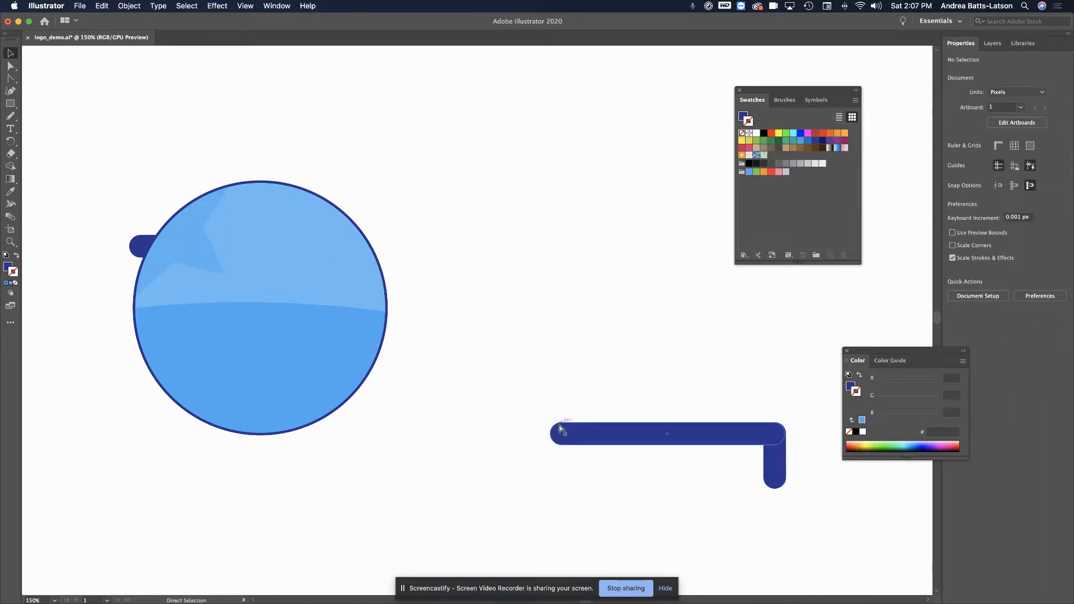
key("super+z")
- Send the long arm bar behind the lens
left_click(501, 236)
left_click(450, 246)
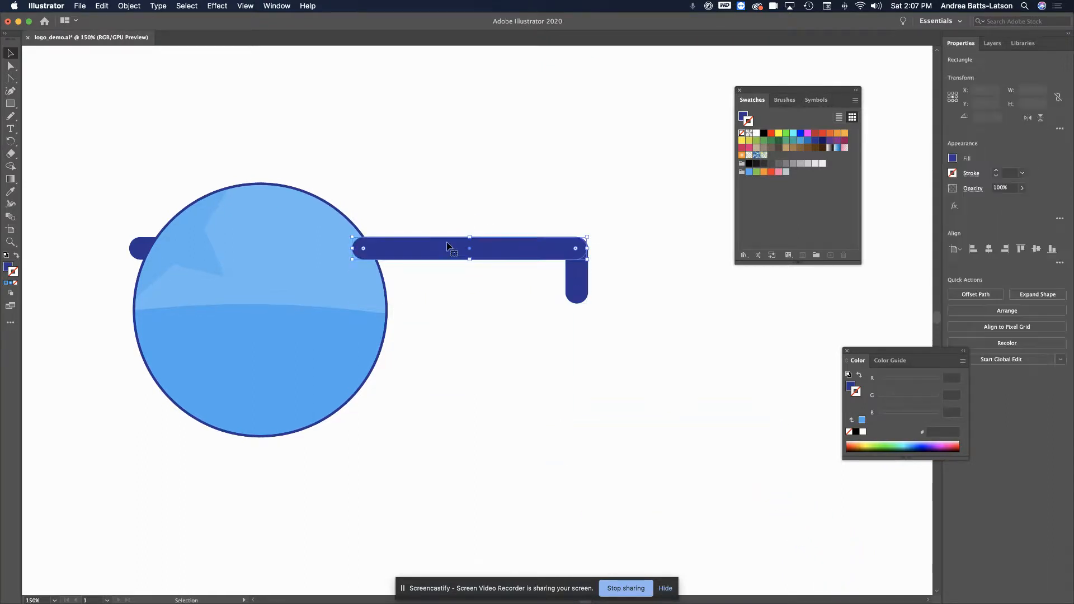
right_click(441, 256)
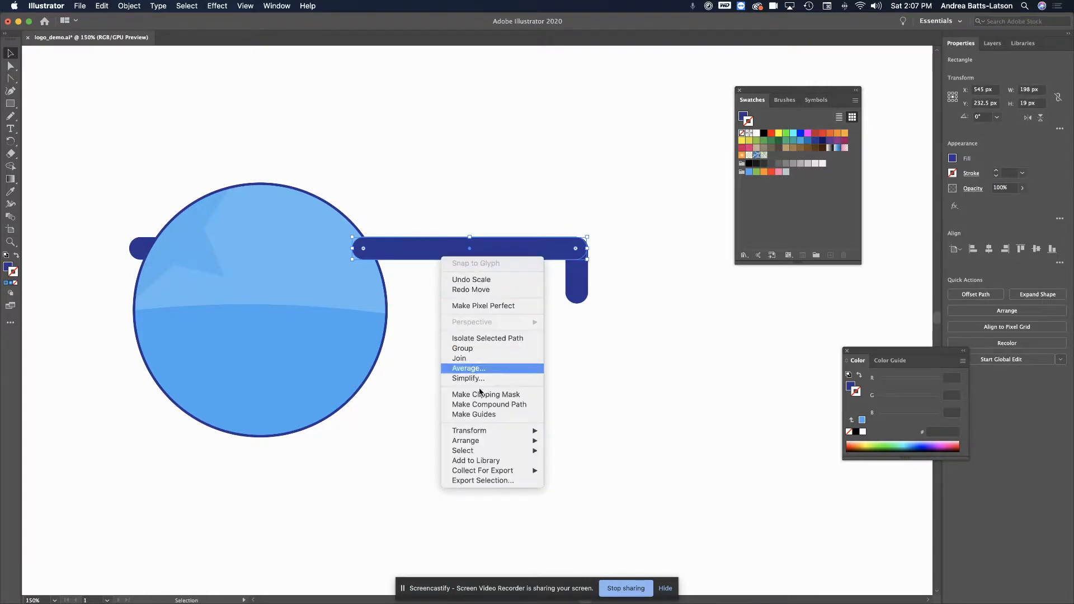
mouse_move(492, 440)
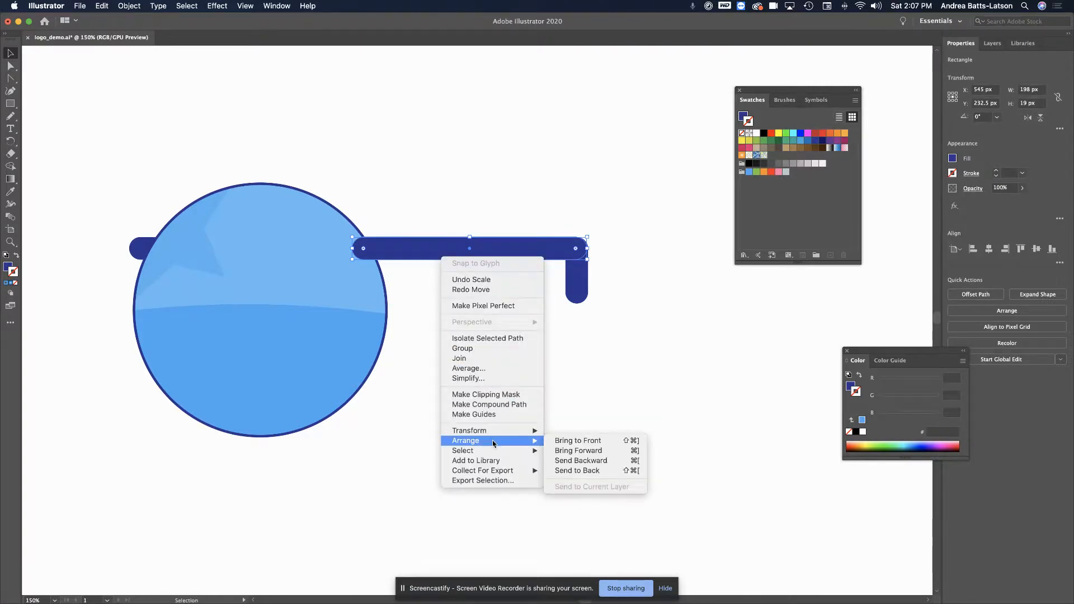
left_click(576, 470)
left_click(501, 314)
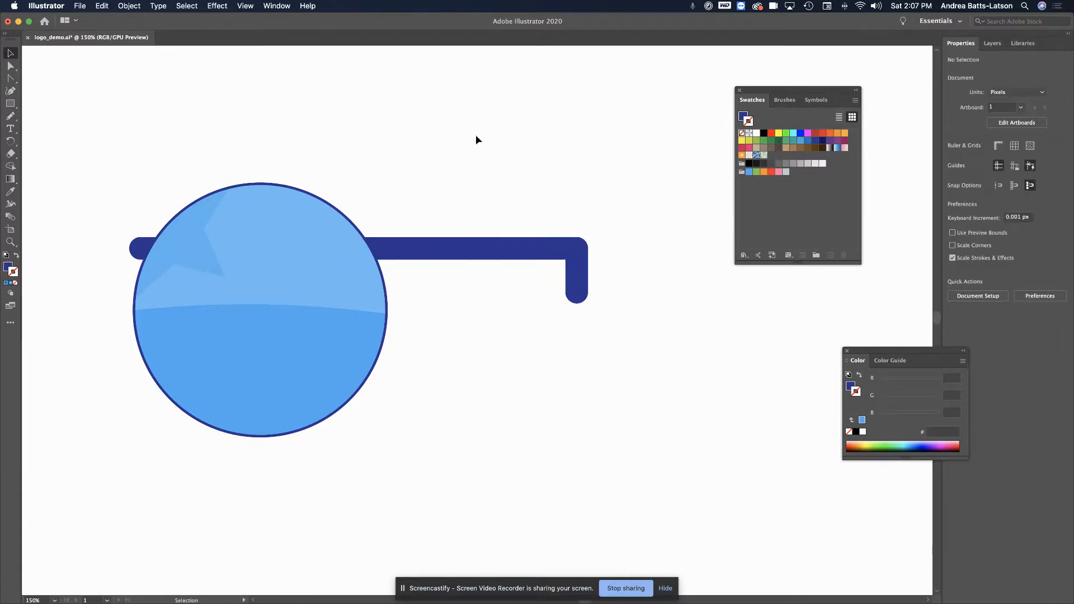
- Rotate the arm bar and ear hook together so they slope upward, and move them so the inner end tucks behind the lens
left_click(570, 264)
left_click_drag(479, 202, 592, 290)
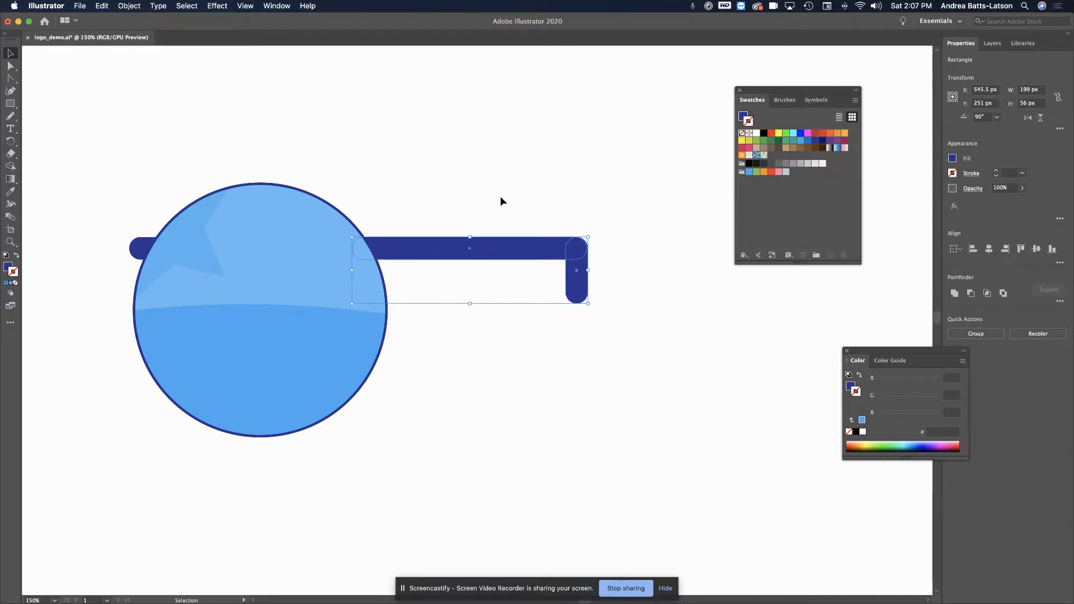
left_click_drag(594, 224, 577, 207)
left_click_drag(457, 262, 427, 273)
left_click(563, 192)
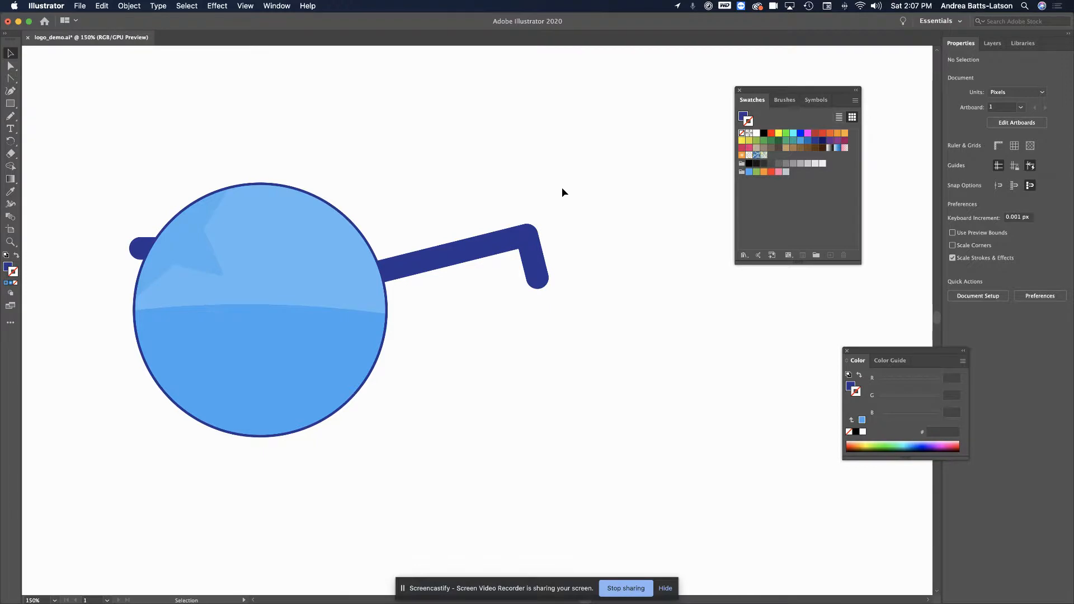
- Try rotating only the long arm bar to a flatter angle, and undo the rotation
left_click(474, 264)
left_click_drag(538, 216, 552, 236)
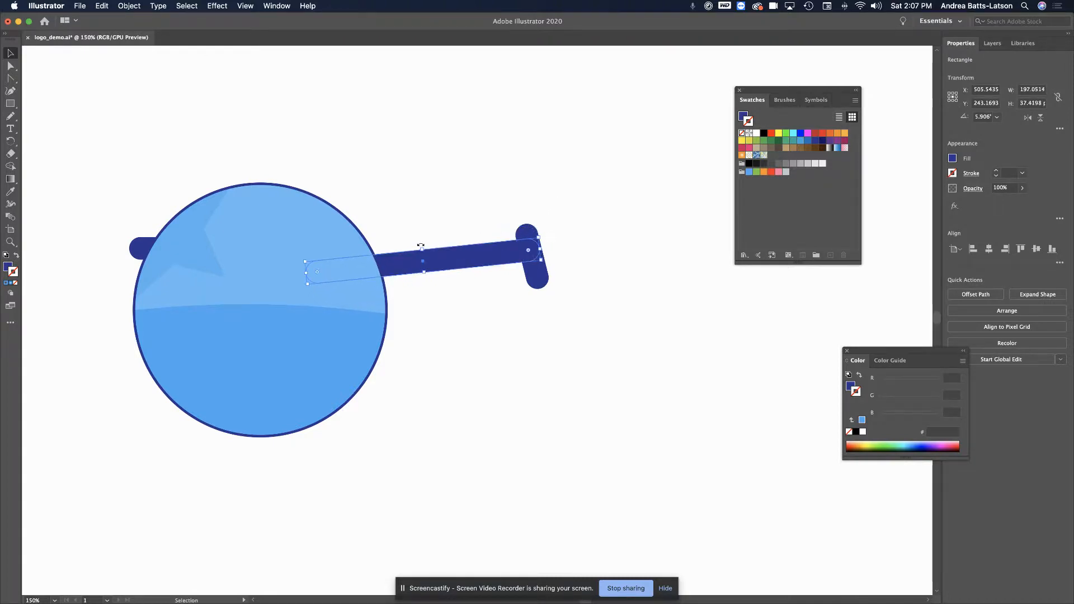
key("super+z")
- Select the arm bar and ear hook together and rotate both to a flatter upward slope
left_click_drag(448, 206, 623, 259)
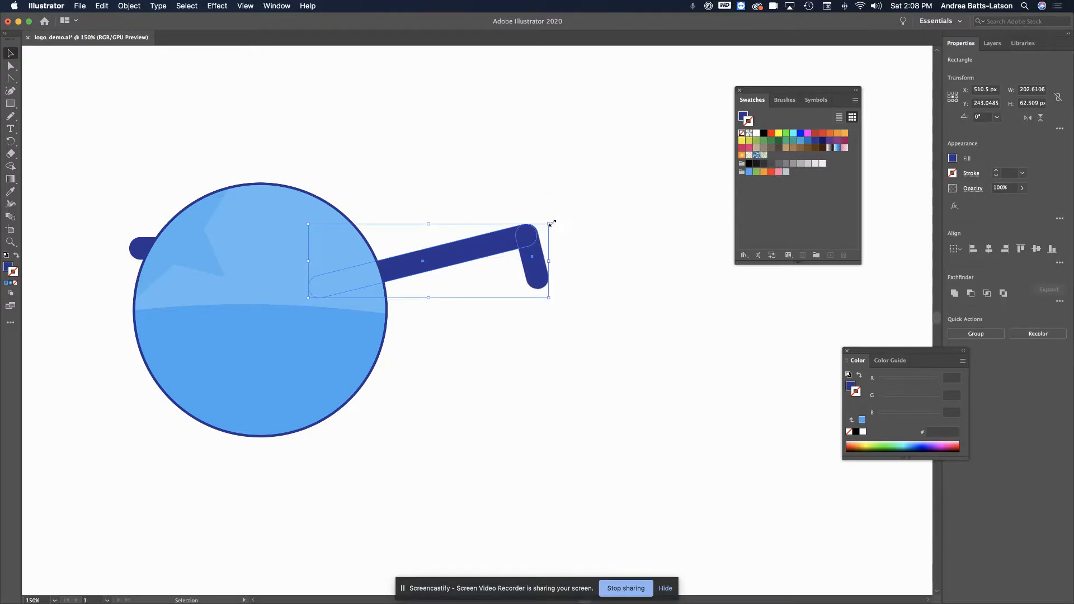
left_click_drag(554, 218, 565, 241)
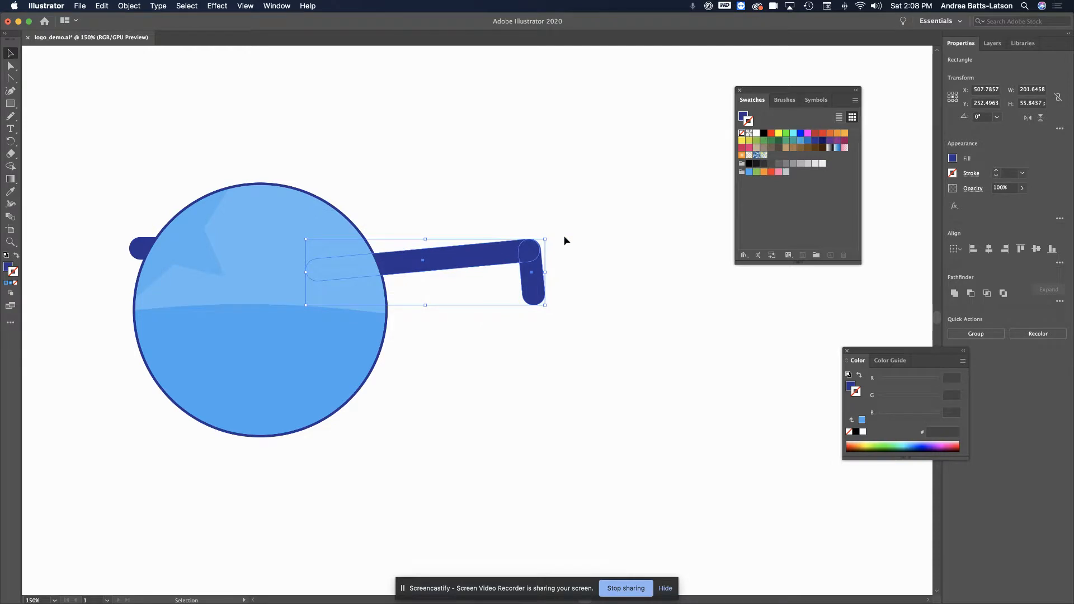
- Move the arm bar and ear hook together slightly inward behind the lens and a little lower
left_click_drag(465, 258, 453, 255)
left_click(492, 194)
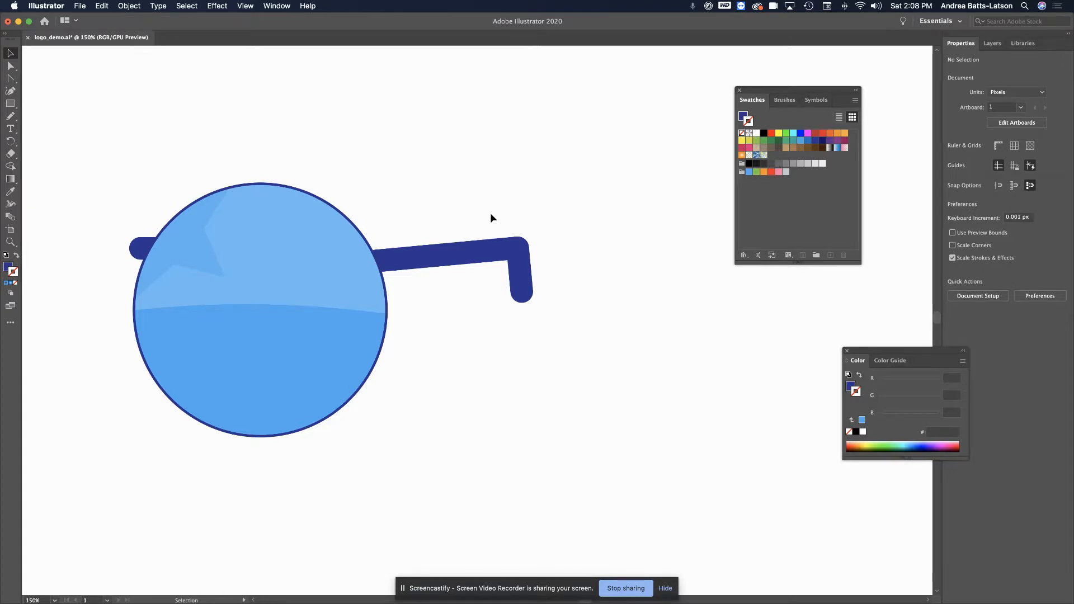
left_click_drag(401, 257, 401, 268)
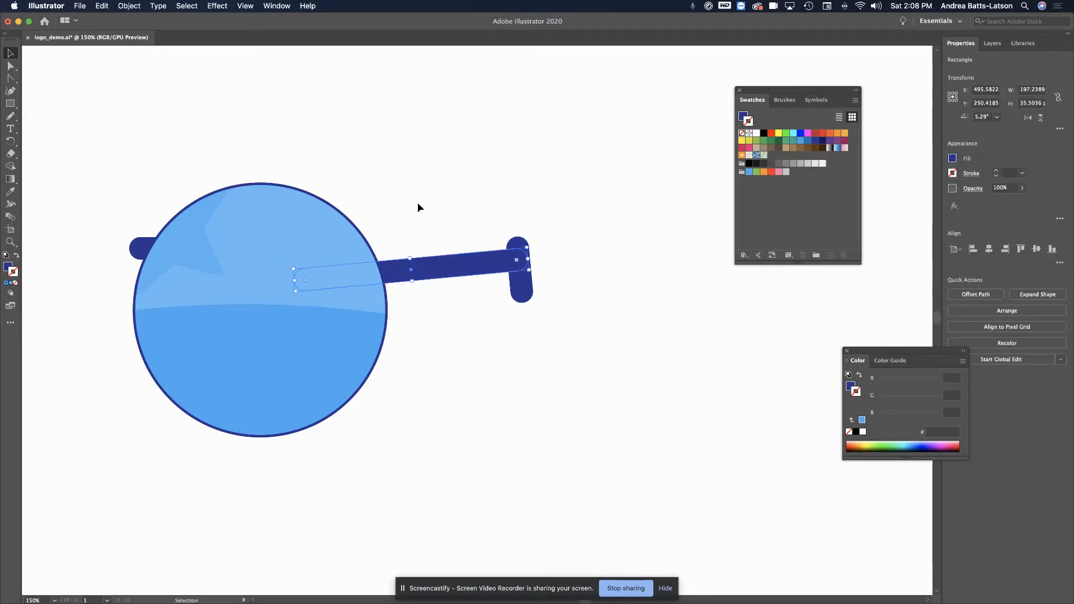
key("shift+Up")
left_click(522, 283, "shift")
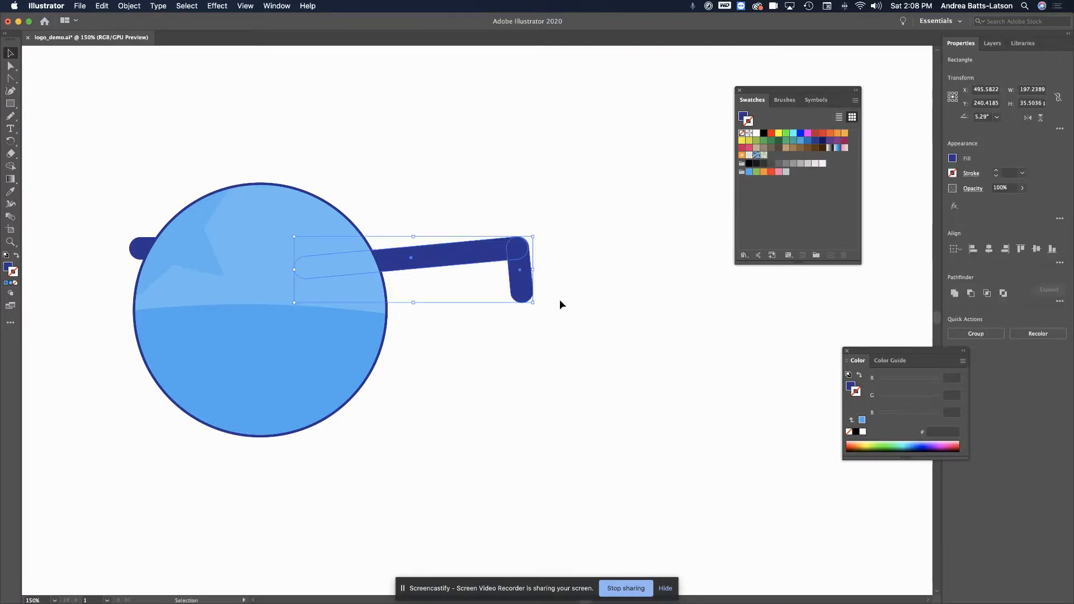
left_click_drag(453, 258, 454, 270)
left_click(447, 200)
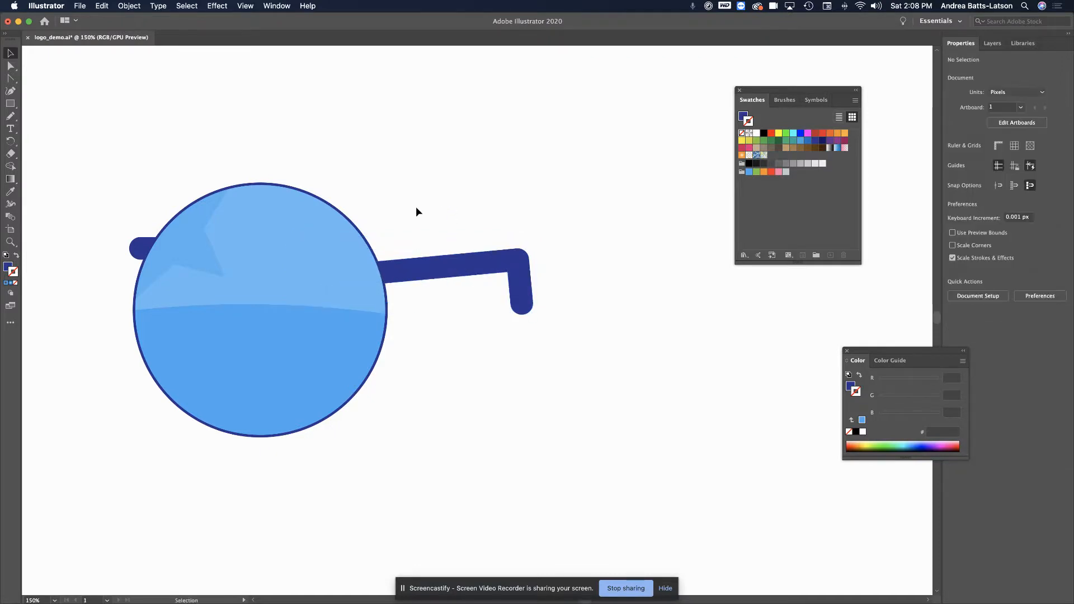
- Nudge the short navy bar at the lens's left edge slightly farther behind the lens, to X 283 px
scroll(416, 211, "up", 3)
scroll(416, 211, "left", 5)
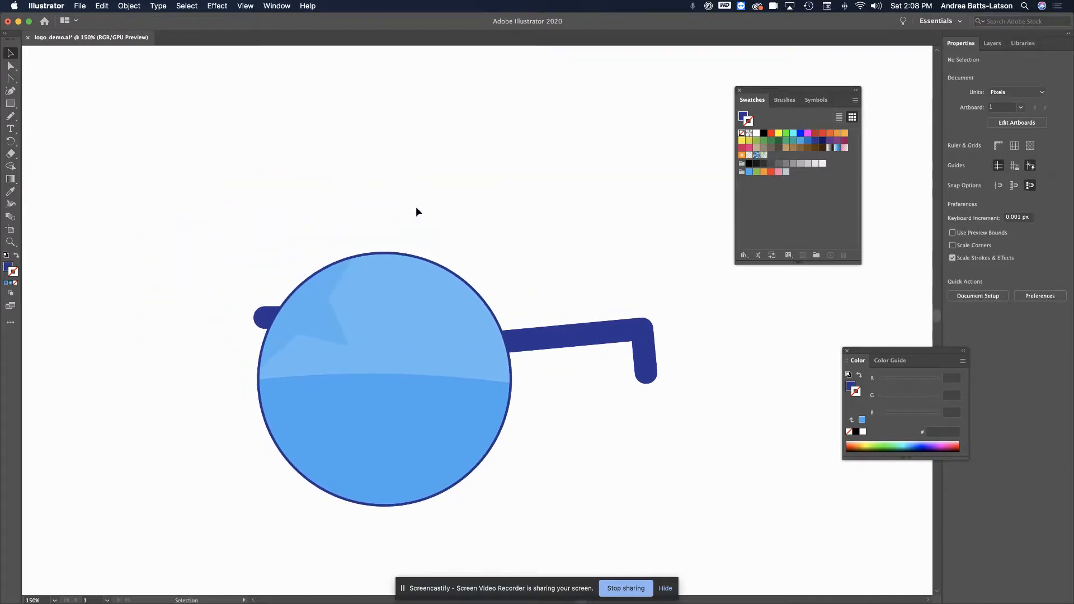
left_click(394, 257)
left_click(562, 381)
left_click(265, 318)
key("Right")
key("Right")
key("Right")
key("Right")
key("Right")
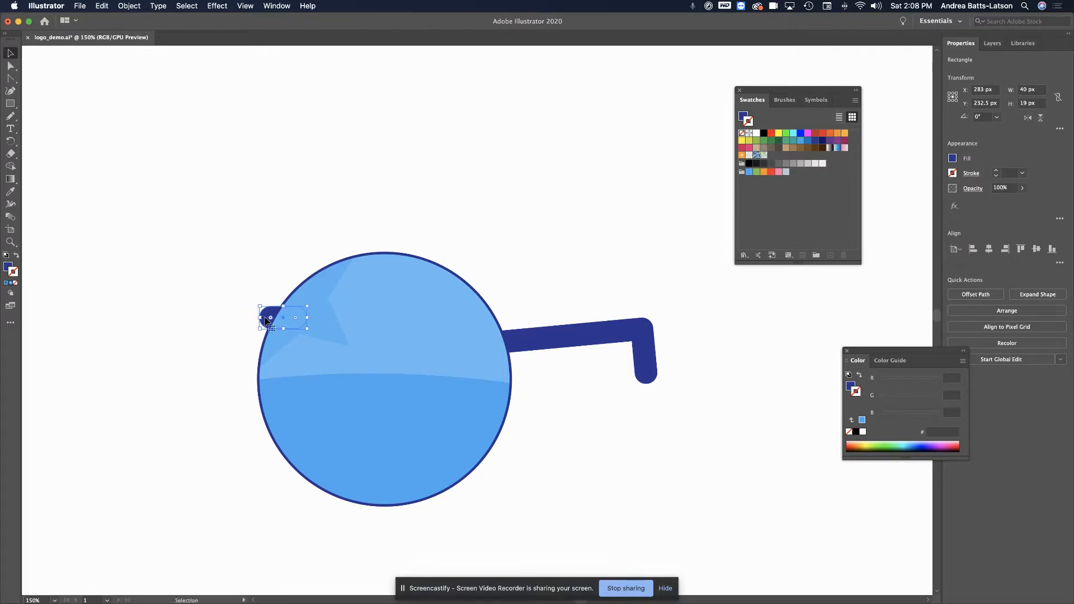
left_click(256, 193)
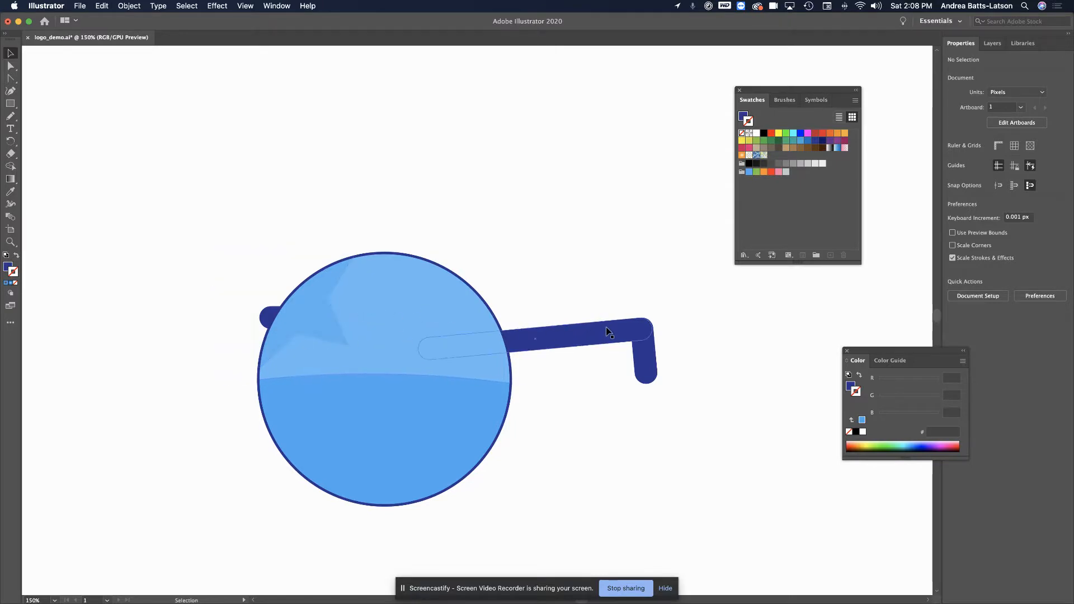
- Select the arm bar and ear hook together and move them clear of the lens into the empty space below it
scroll(501, 211, "down", 2)
scroll(501, 211, "right", 2)
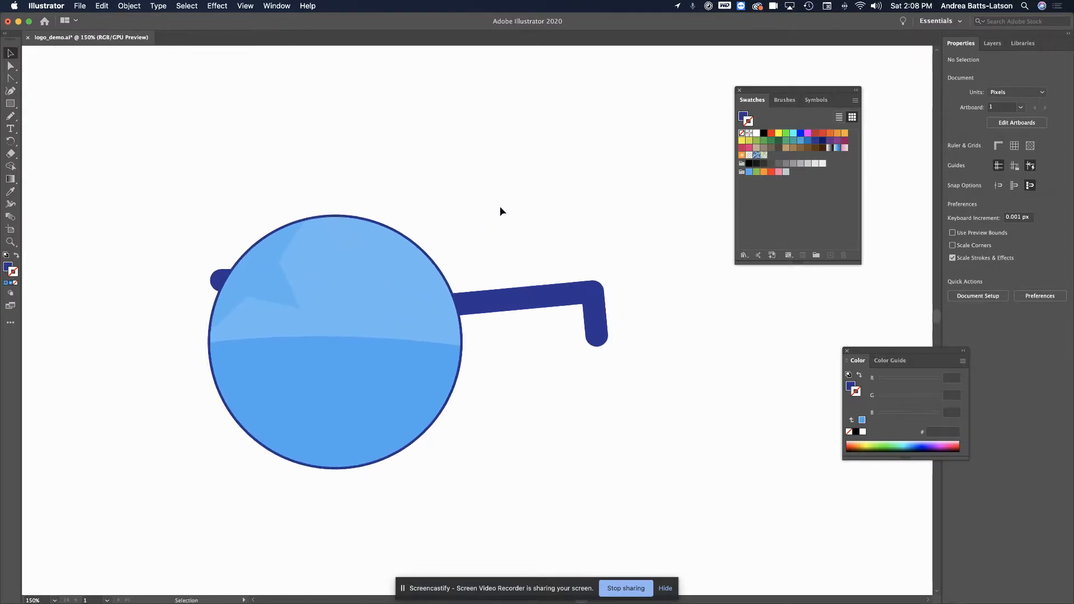
scroll(501, 211, "down", 3)
scroll(500, 210, "right", 1)
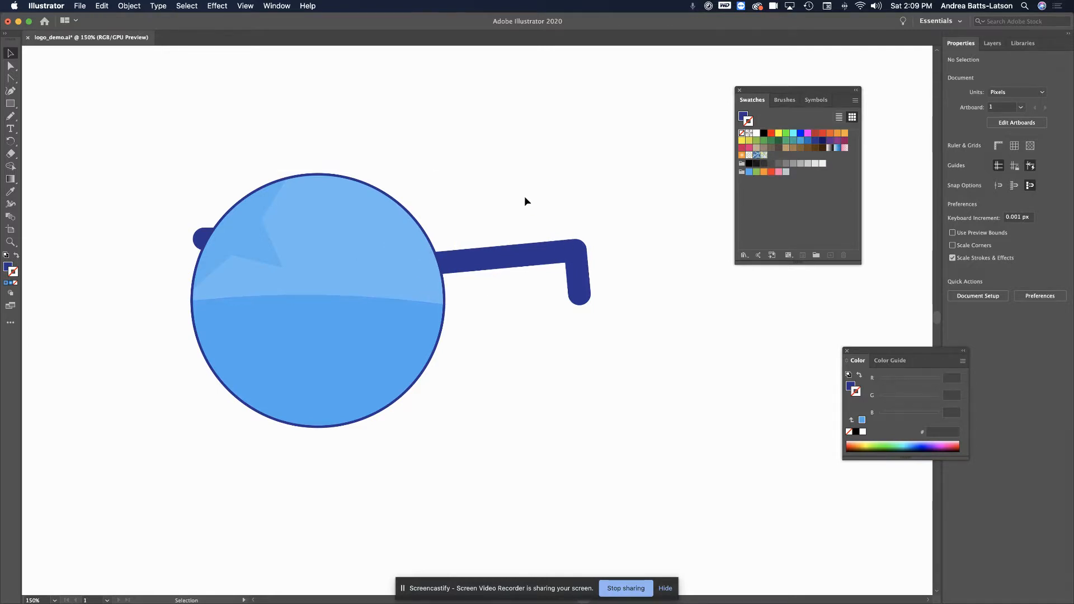
left_click_drag(503, 191, 643, 311)
left_click_drag(511, 256, 265, 580)
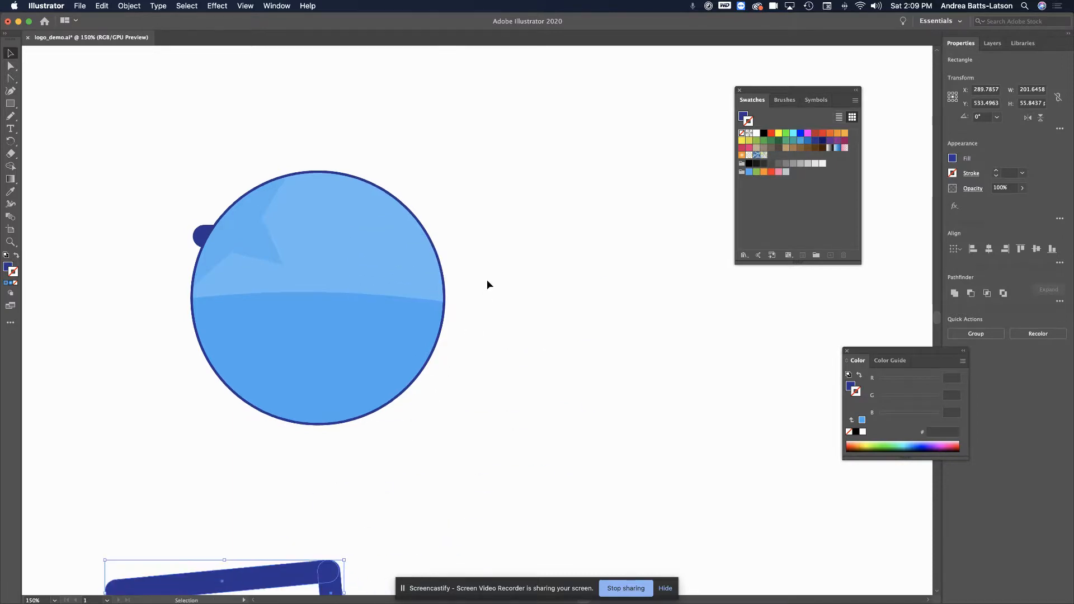
- Duplicate the short navy bar to the lens's opposite side at the same height and lengthen the copy to 105 px
scroll(486, 283, "down", 1)
scroll(487, 283, "right", 1)
left_click(178, 210)
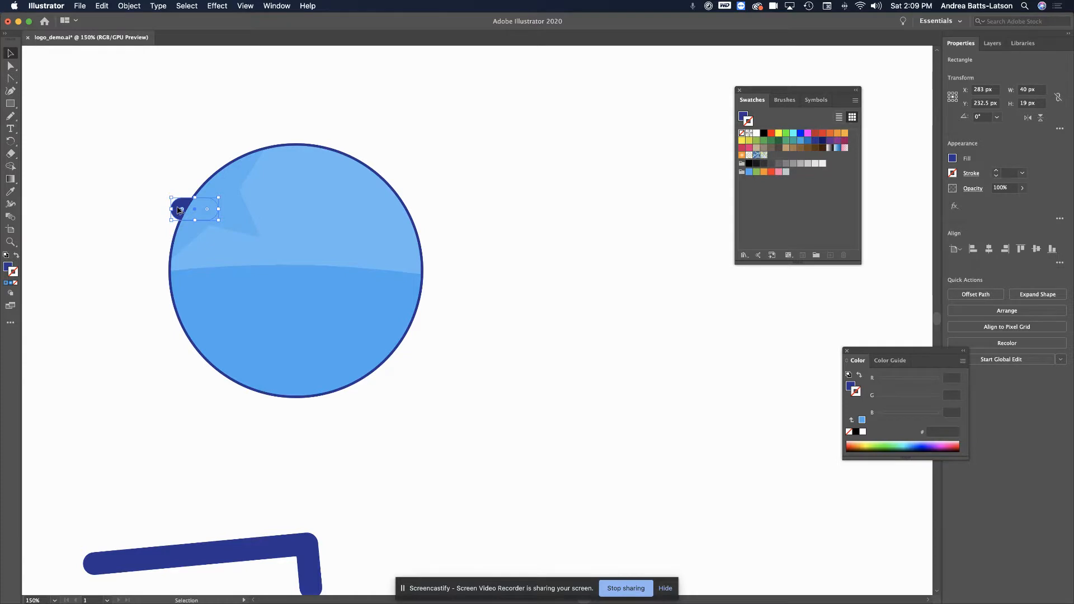
left_click_drag(177, 215, 532, 208)
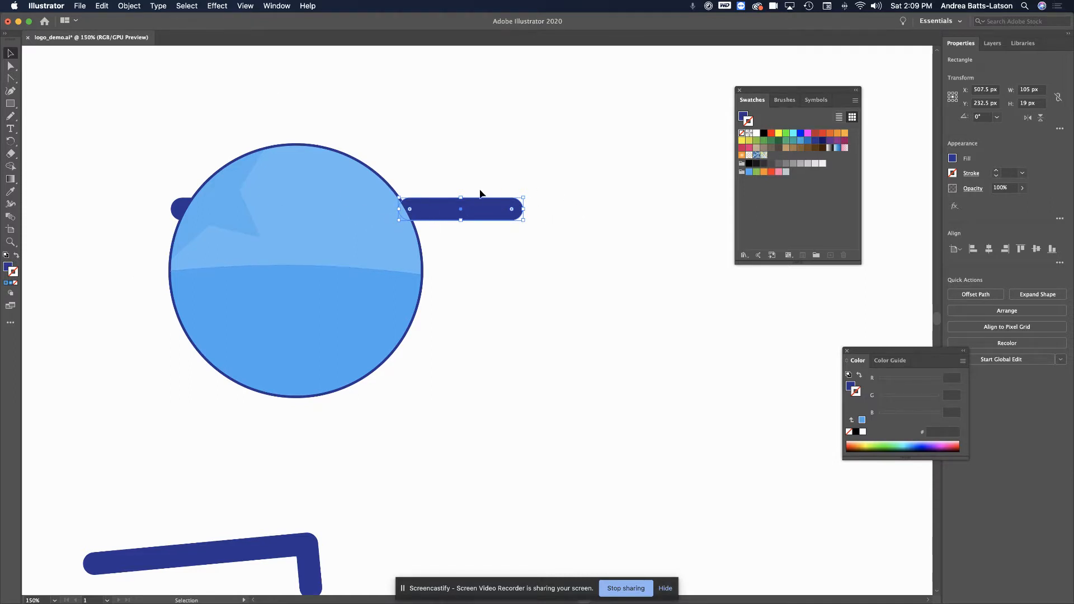
- Apply a horizontal Arc warp with a 50% bend to the 105 px bar to form a curved bridge
scroll(505, 217, "right", 5)
scroll(505, 217, "down", 1)
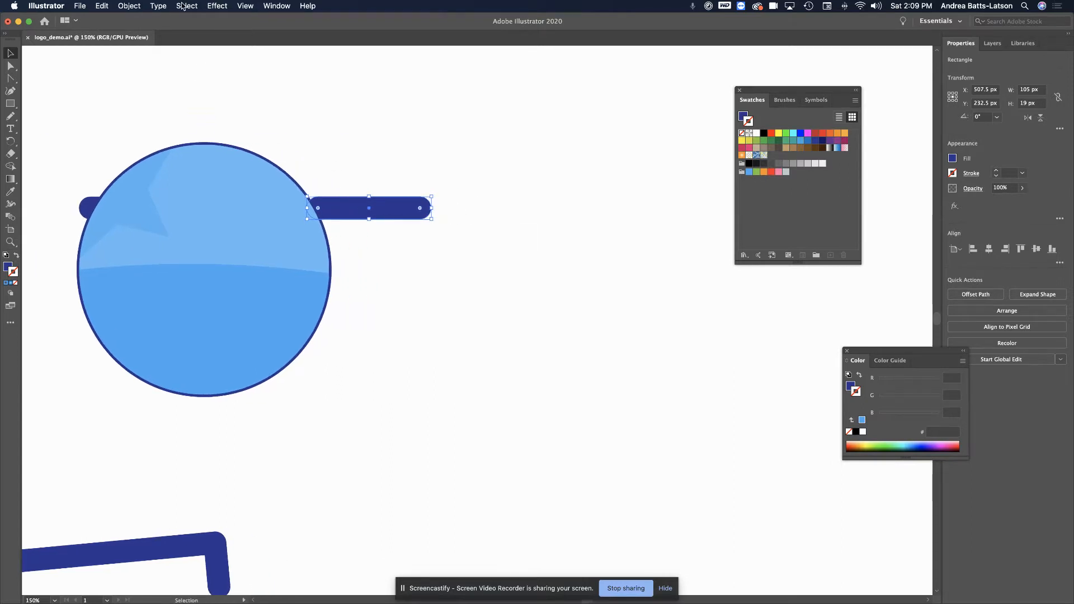
left_click(212, 7)
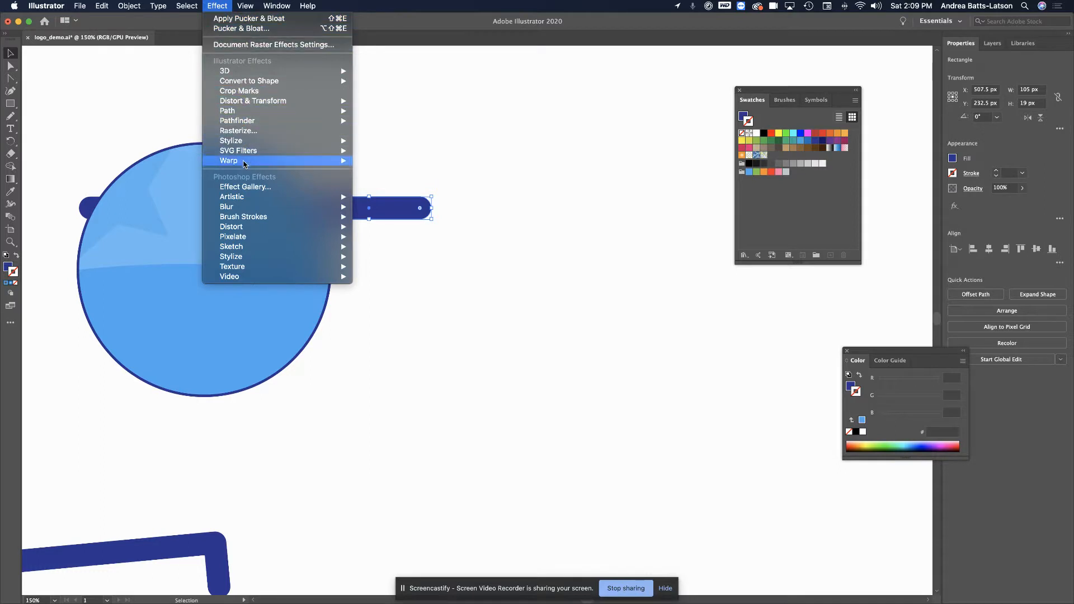
mouse_move(244, 166)
left_click(368, 162)
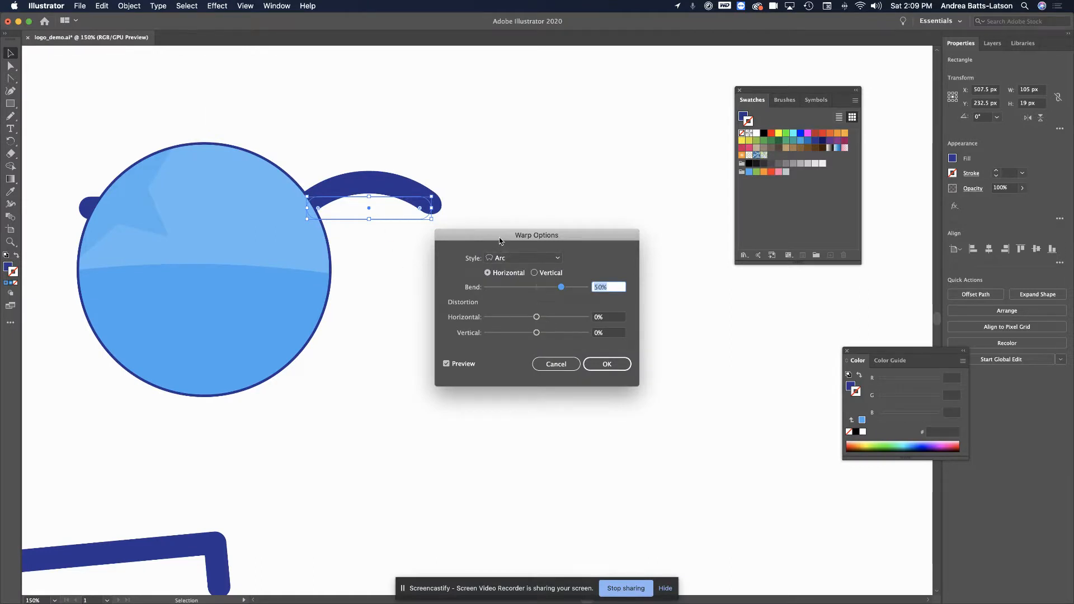
left_click_drag(499, 237, 423, 331)
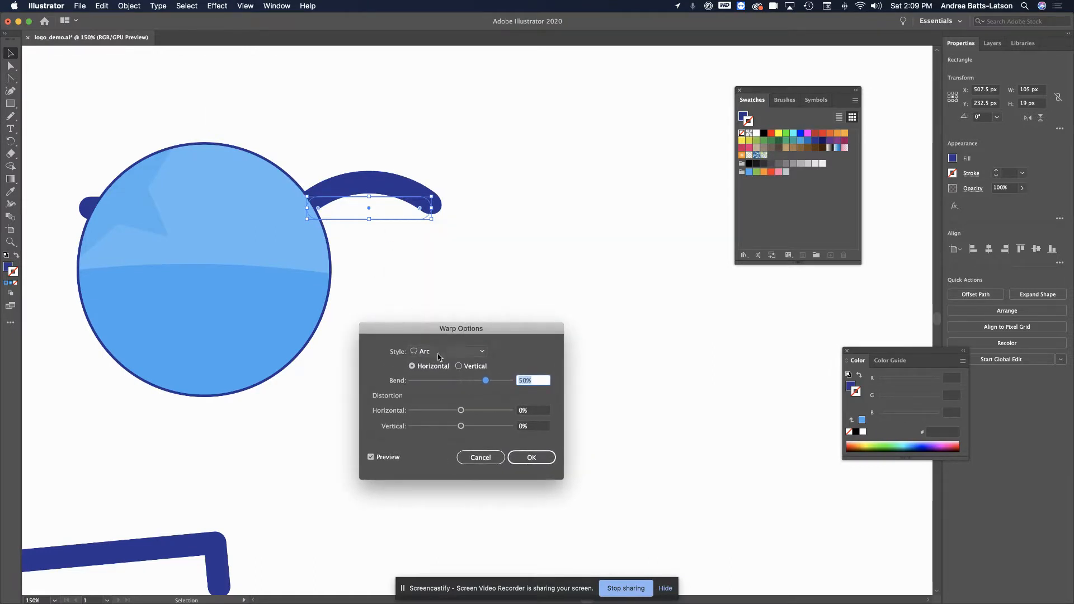
left_click(482, 354)
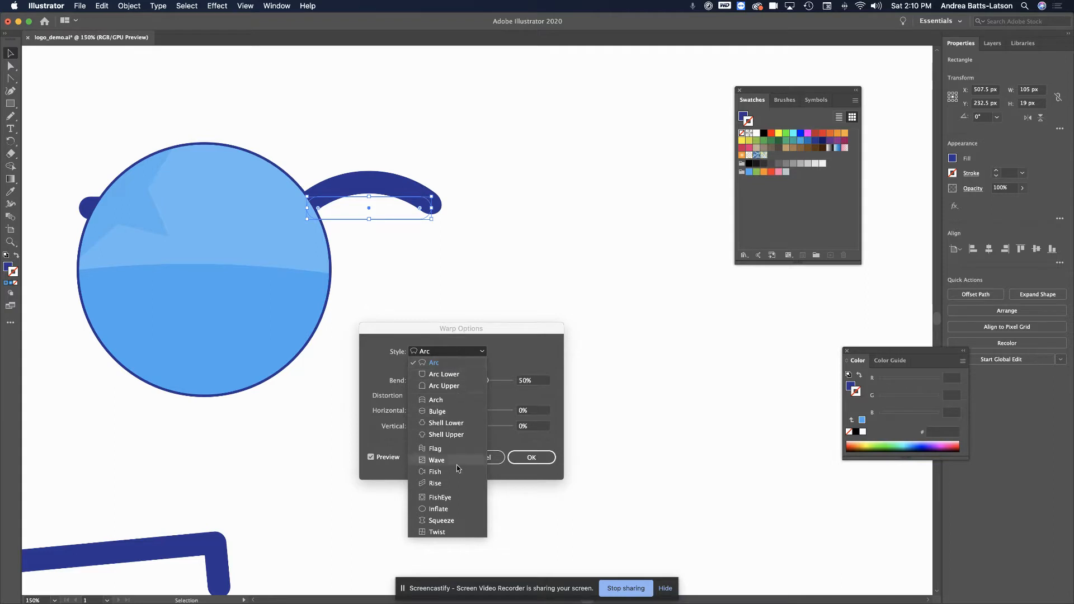
left_click(500, 460)
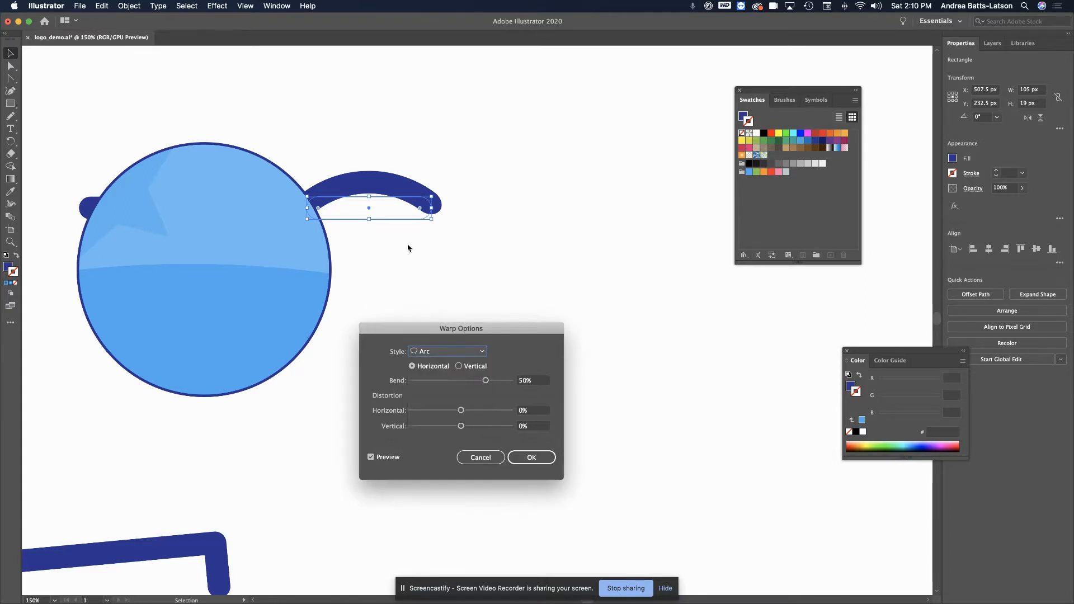
left_click(526, 458)
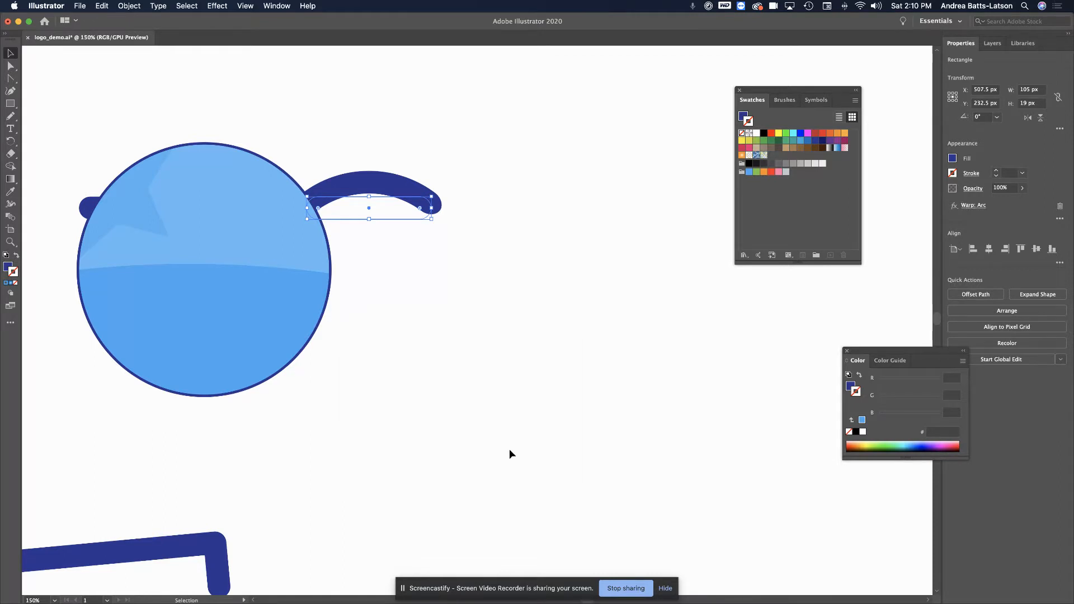
- Select the lens, its highlights and the short side bar, and group them
left_click(204, 106)
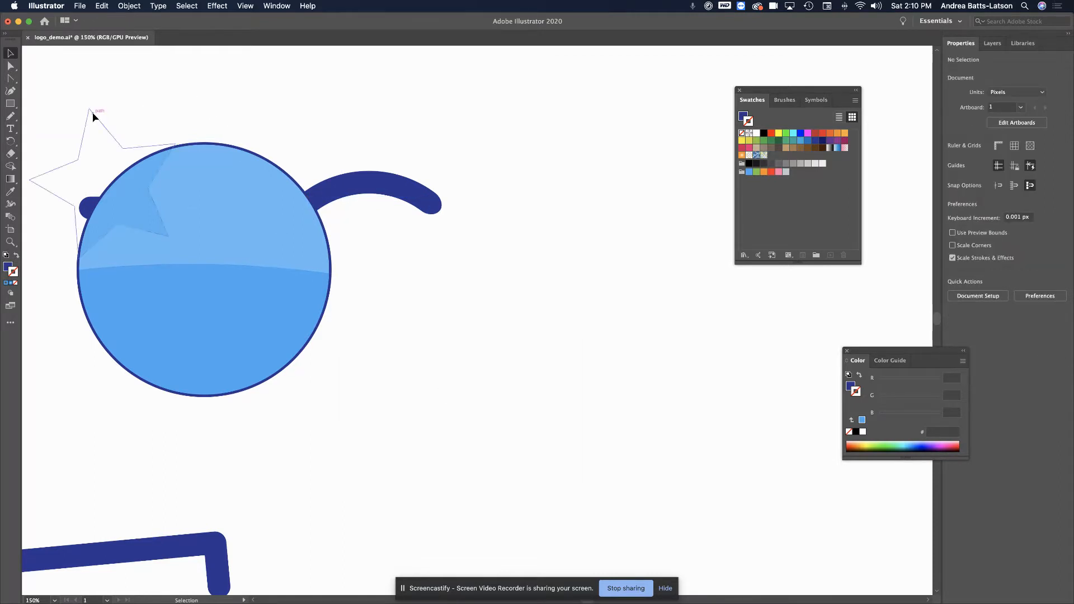
left_click_drag(62, 120, 179, 307)
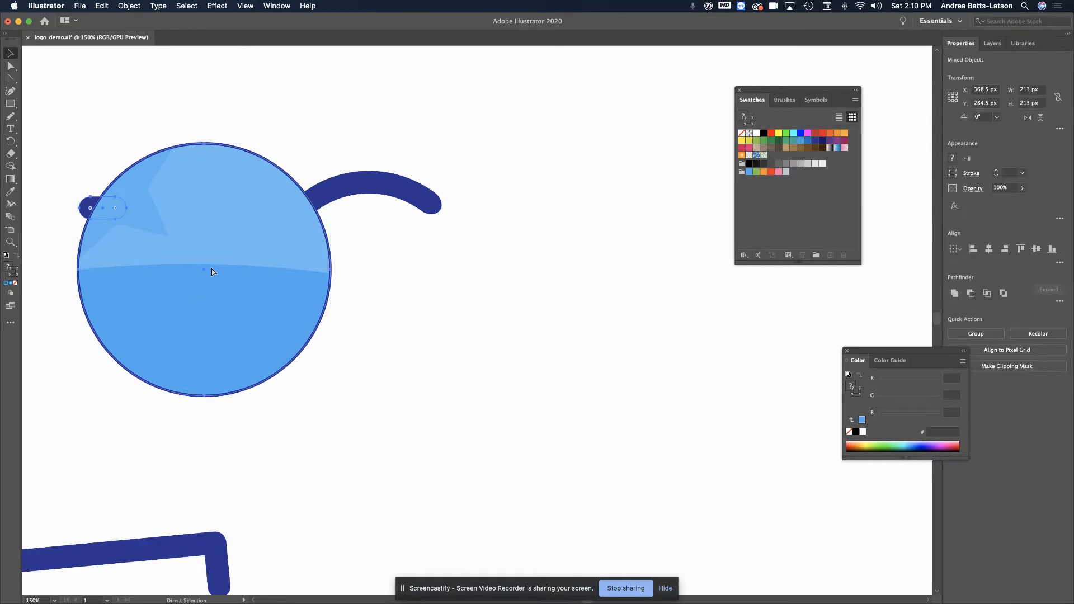
left_click(129, 6)
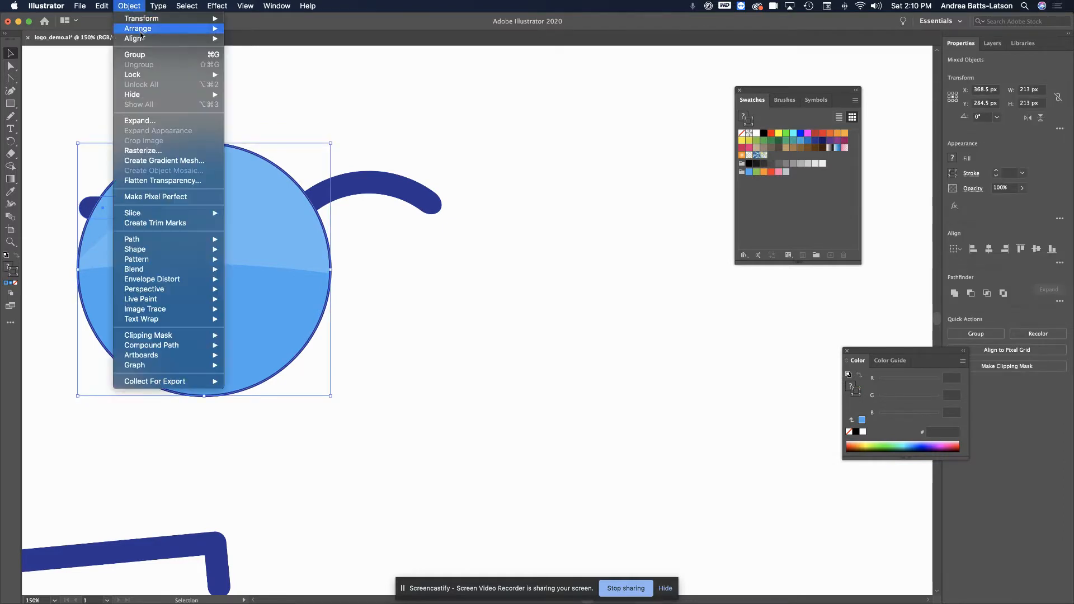
left_click(135, 55)
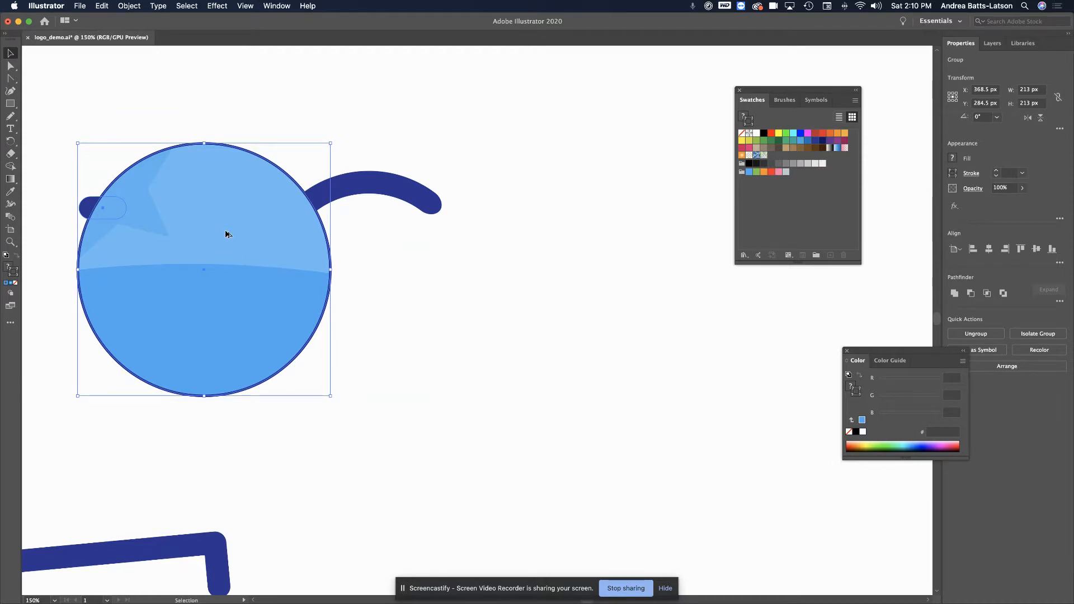
- Try duplicating the lens group to the far end of the curved bridge without mirroring it, and undo the duplicate
left_click_drag(225, 234, 517, 238)
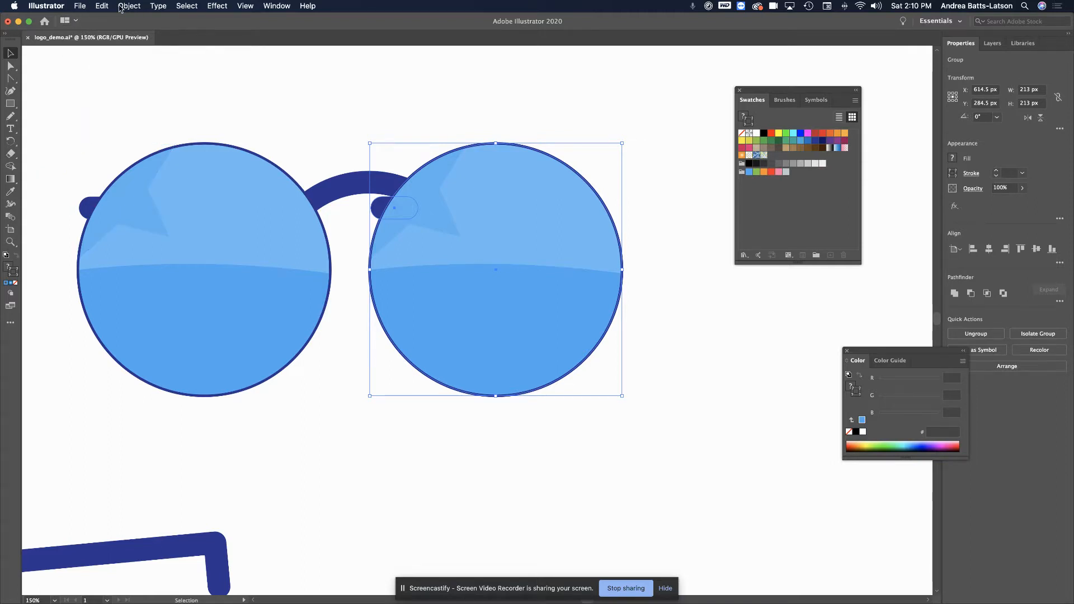
key("super+z")
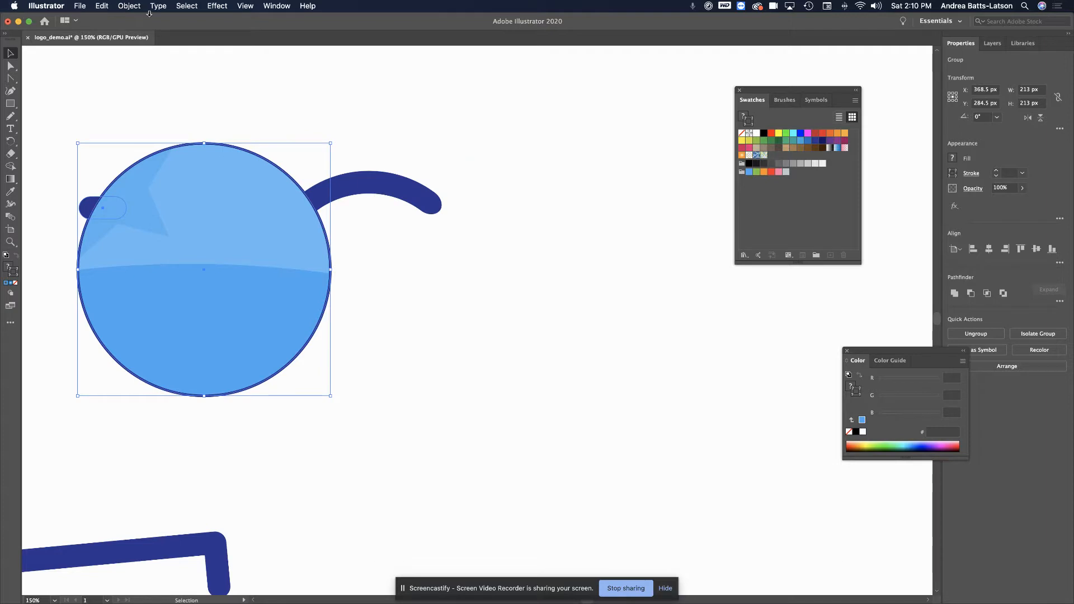
- Create a copy of the lens group reflected across the vertical axis
left_click(130, 6)
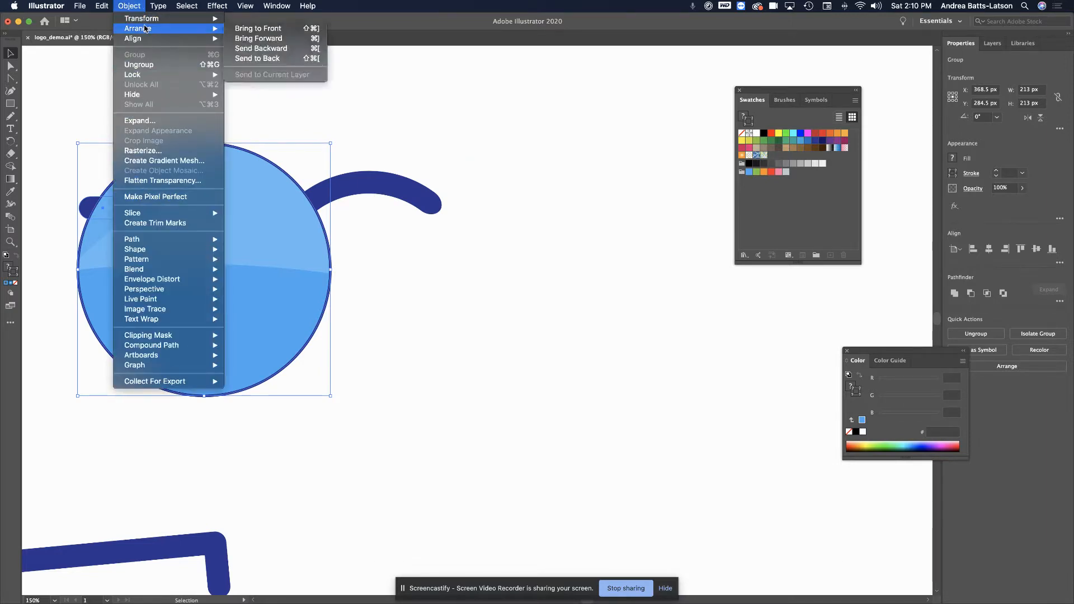
mouse_move(184, 18)
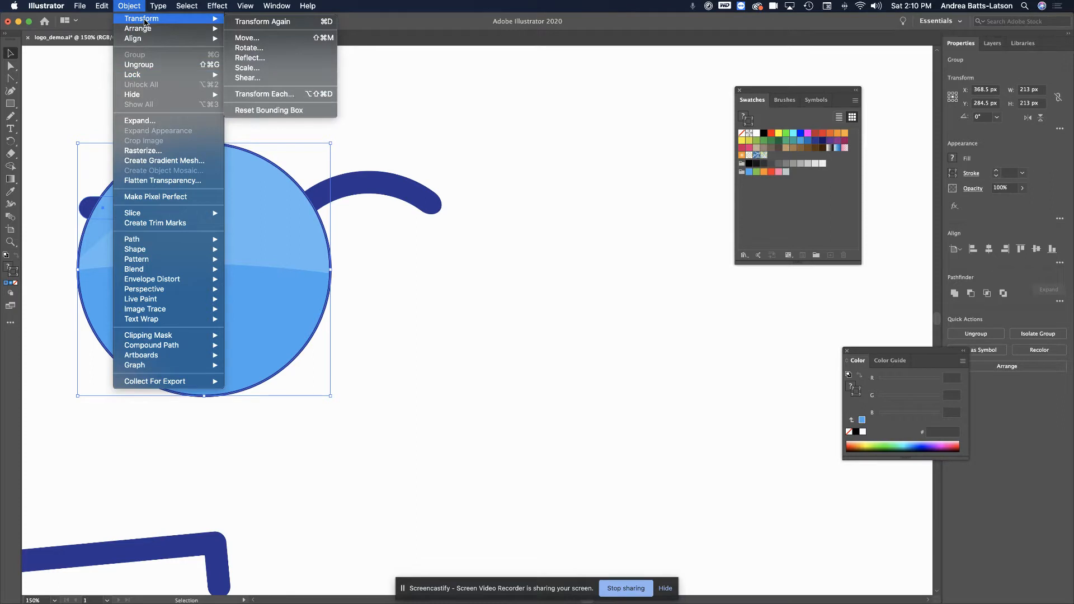
left_click(261, 59)
left_click_drag(459, 328, 609, 458)
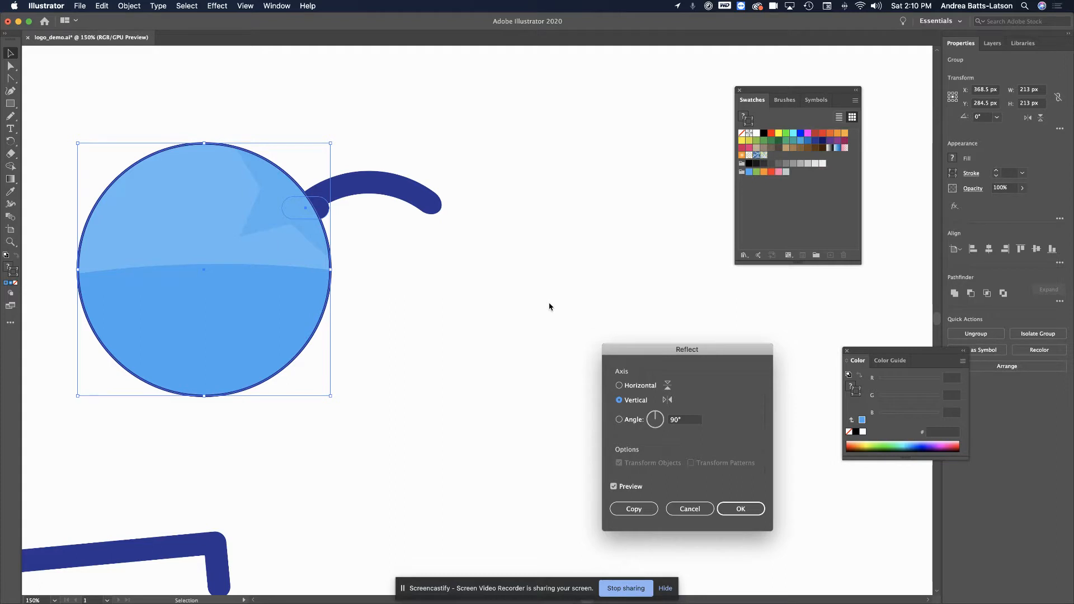
left_click(656, 516)
left_click(649, 512)
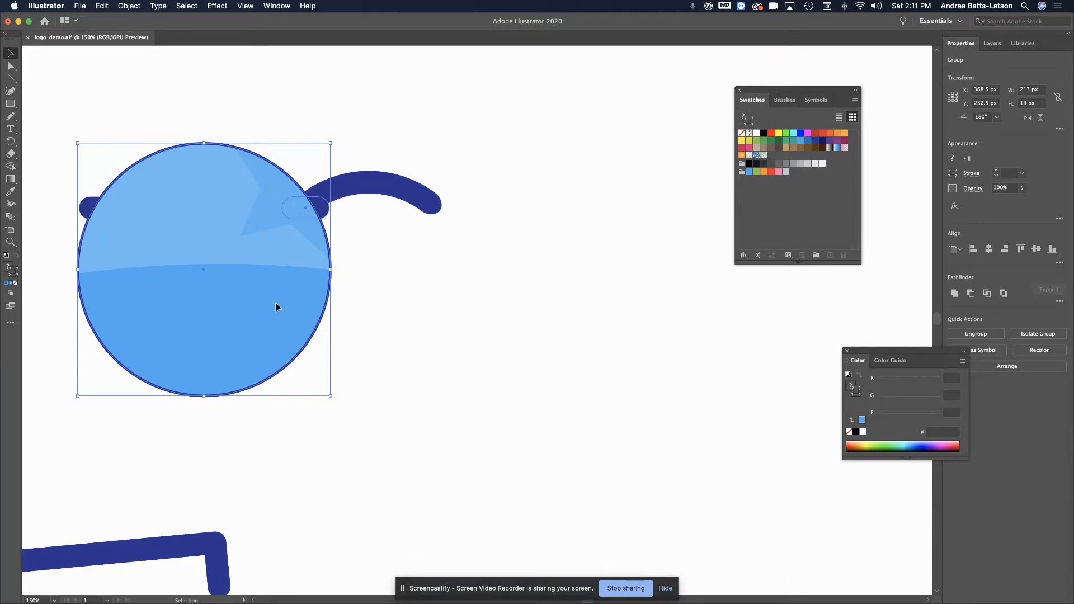
- Try moving the selected original and reflected lens groups to the bridge's far end, and undo the move and the reflected copy
left_click(308, 311, "shift")
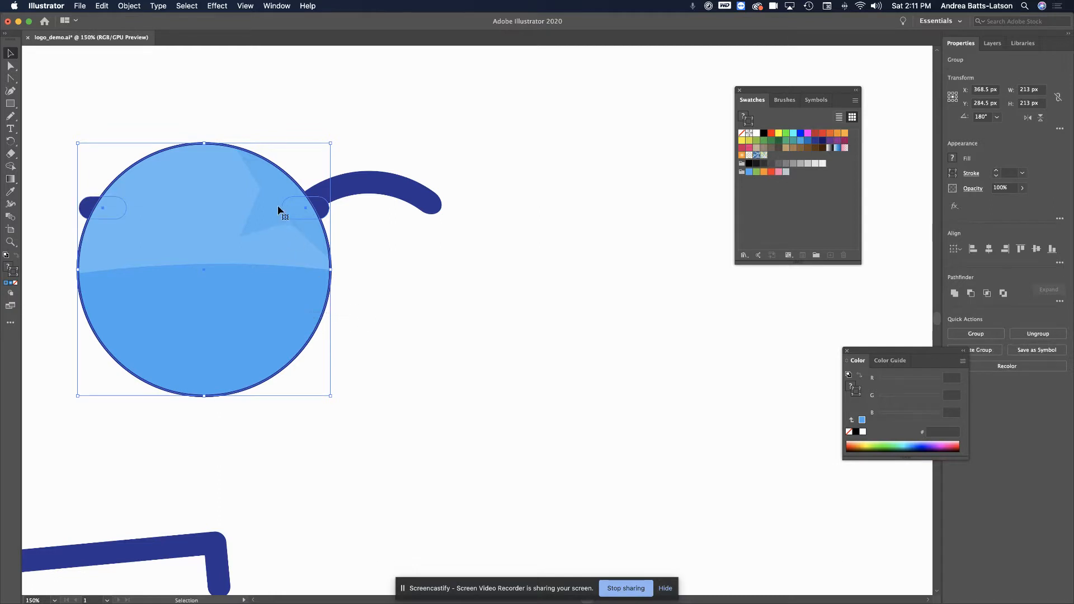
left_click_drag(264, 170, 531, 185)
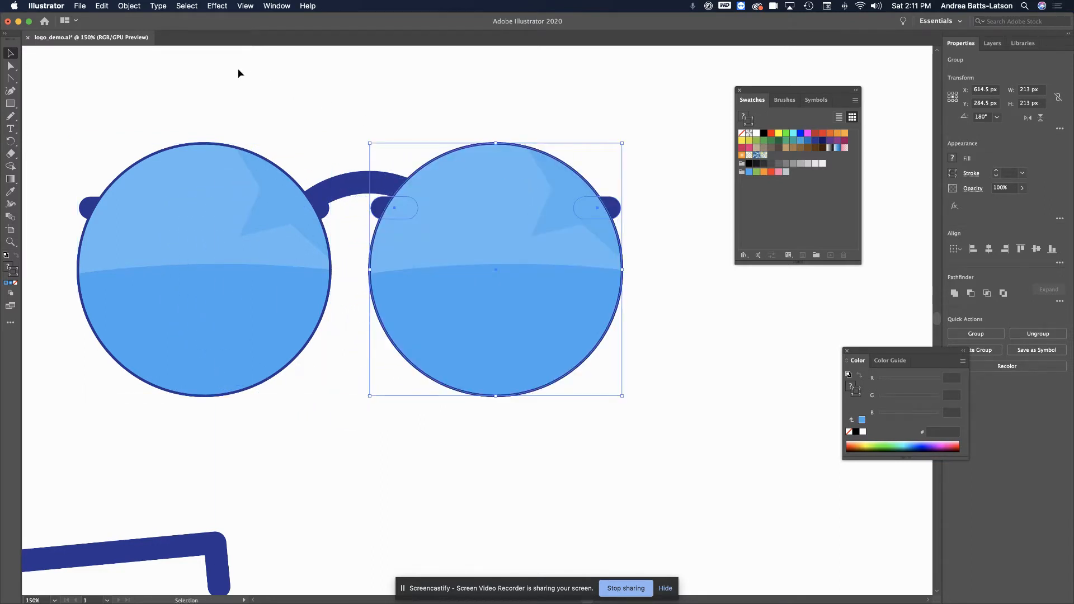
scroll(237, 74, "left", 6)
key("super+z")
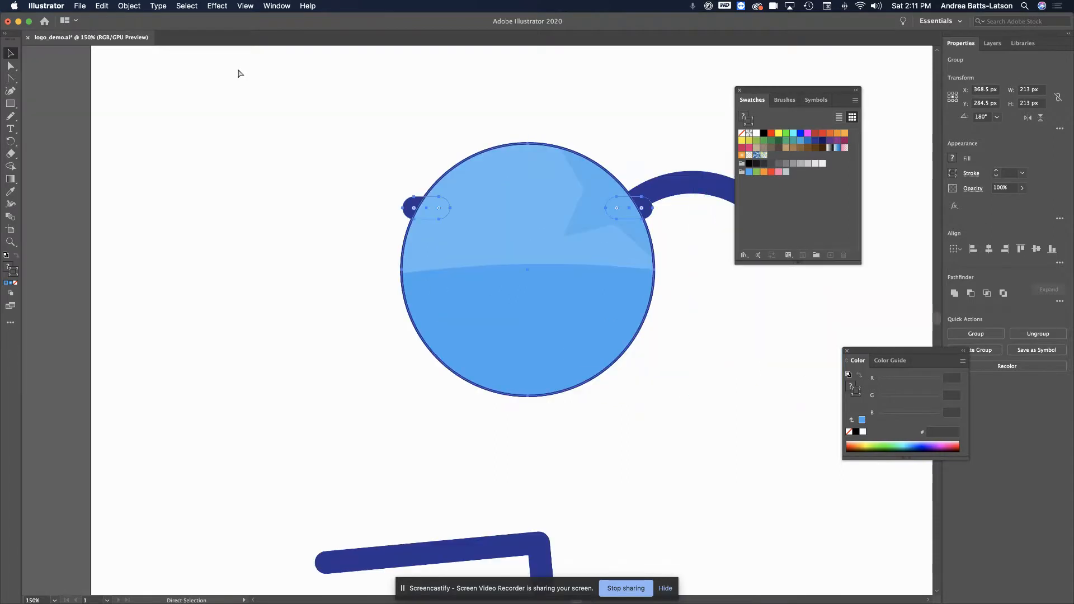
left_click_drag(526, 219, 127, 182)
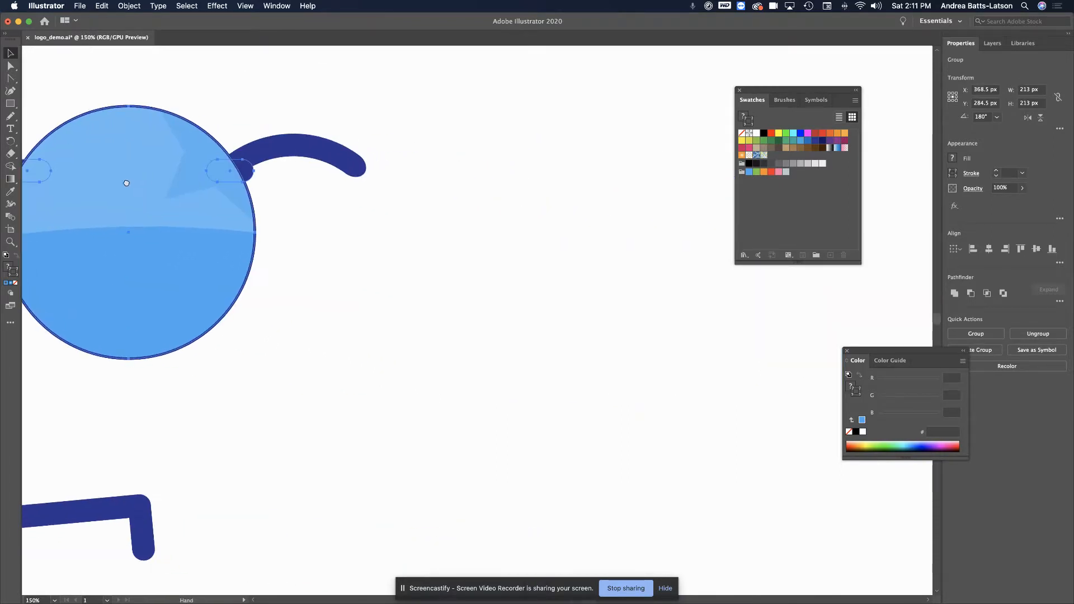
key("super+z")
key("v")
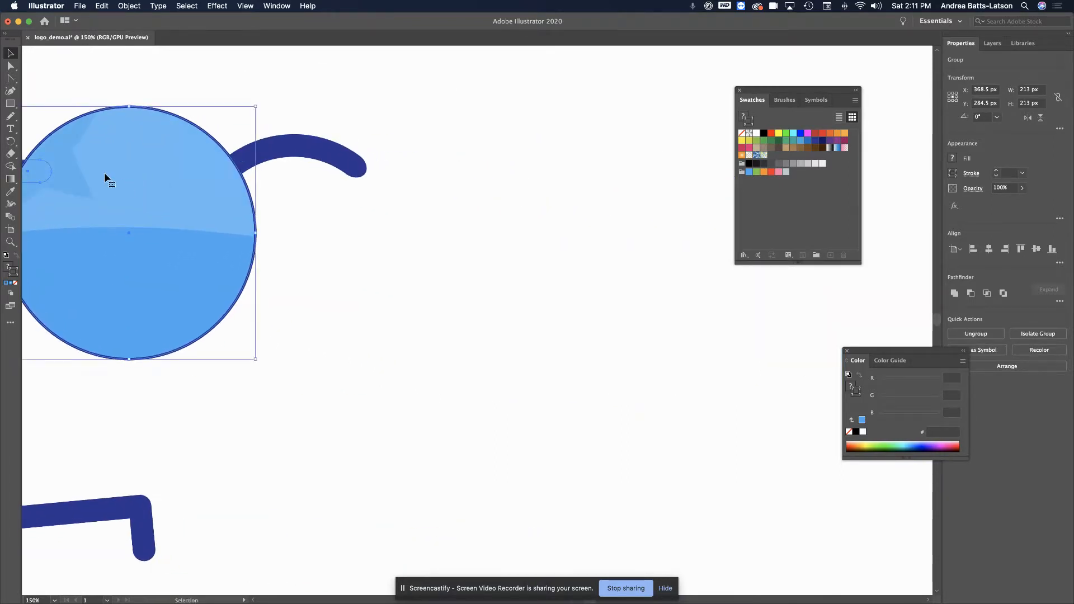
- Reflect the lens group across the vertical axis as a new copy, keeping the original in place
left_click(129, 6)
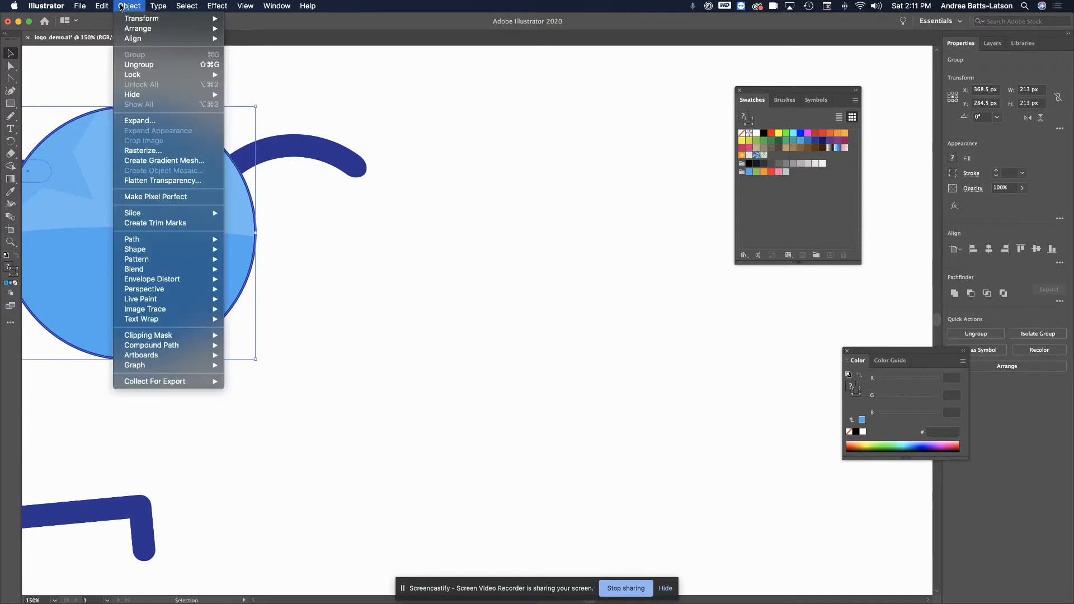
mouse_move(132, 21)
left_click(278, 58)
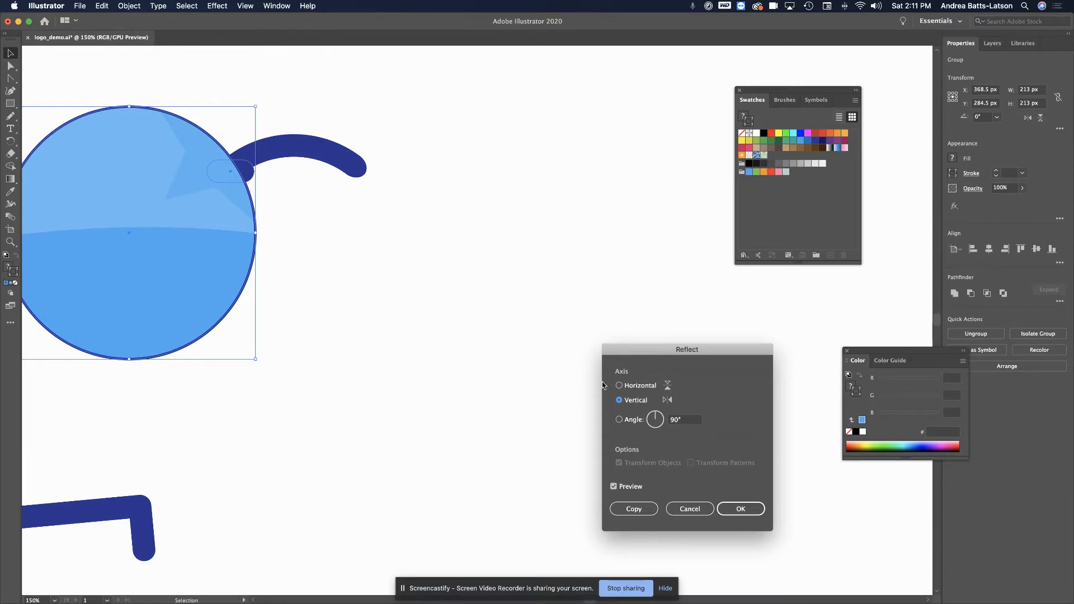
left_click(641, 513)
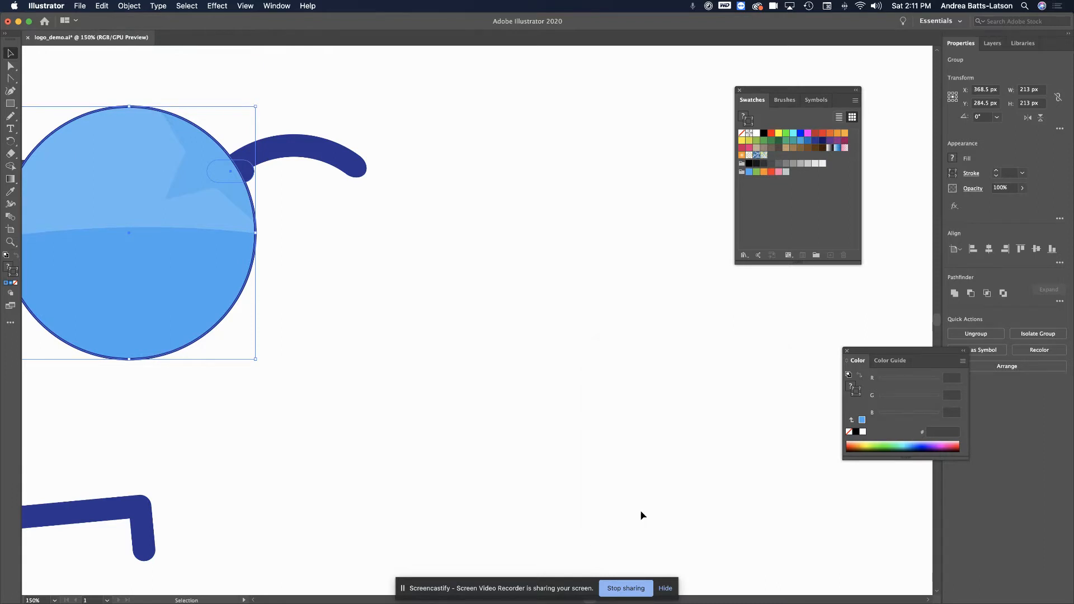
- Move the reflected lens group horizontally to the far end of the curved bridge, at X 617.5 px, and deselect it
scroll(240, 218, "left", 4)
key("Right")
key("Right")
key("Right")
key("Right")
key("Right")
key("Right")
key("Right")
key("Right")
key("Right")
key("Right")
key("Right")
key("Right")
key("Right")
key("Right")
key("Right")
key("Right")
key("Right")
key("Right")
key("Right")
key("Right")
key("Right")
key("Right")
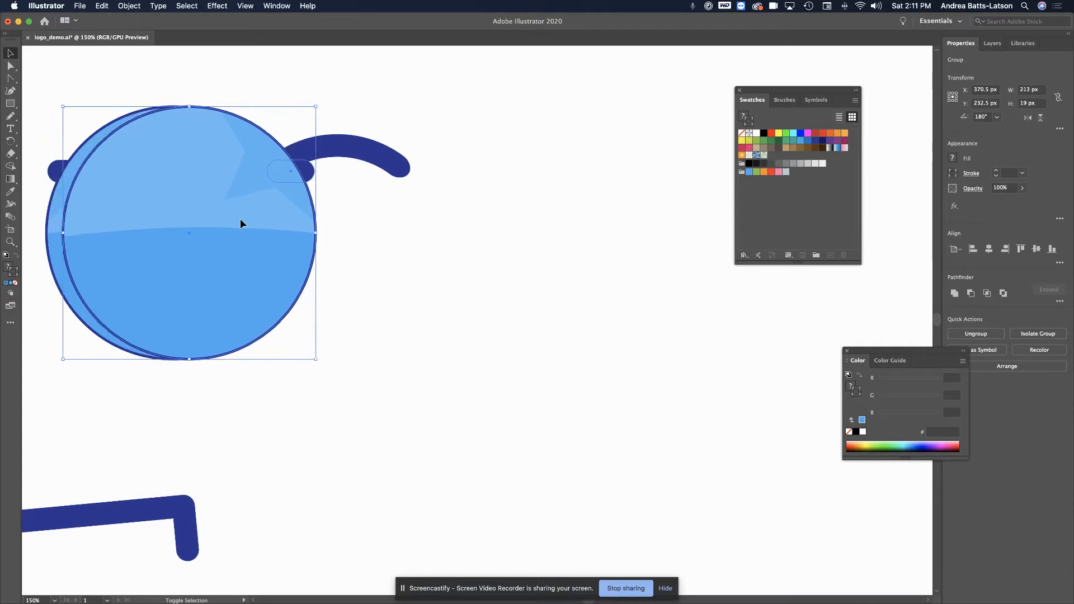
key("Right")
key("Right")
key("Right")
key("Right")
key("Right")
key("Right")
key("Right")
key("Right")
key("Right")
key("Right")
key("Right")
key("Right")
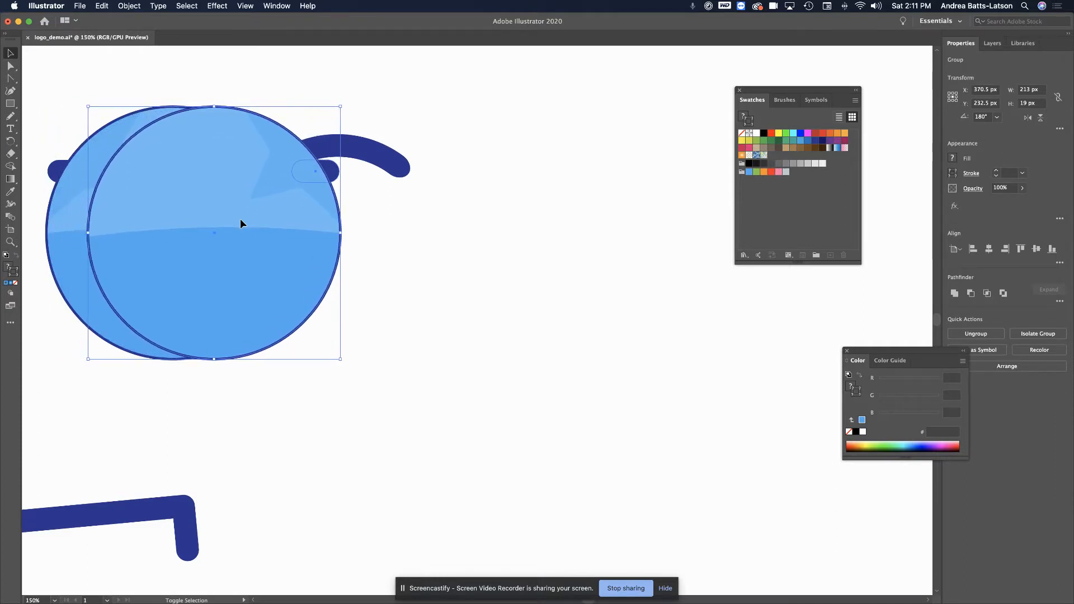
scroll(315, 253, "down", 1)
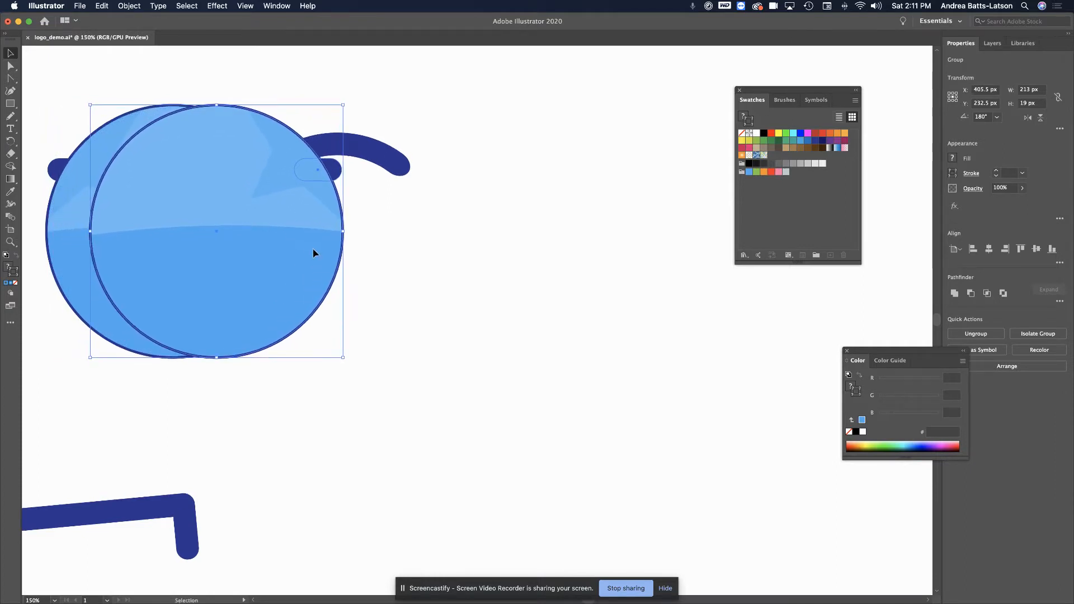
scroll(338, 246, "down", 1)
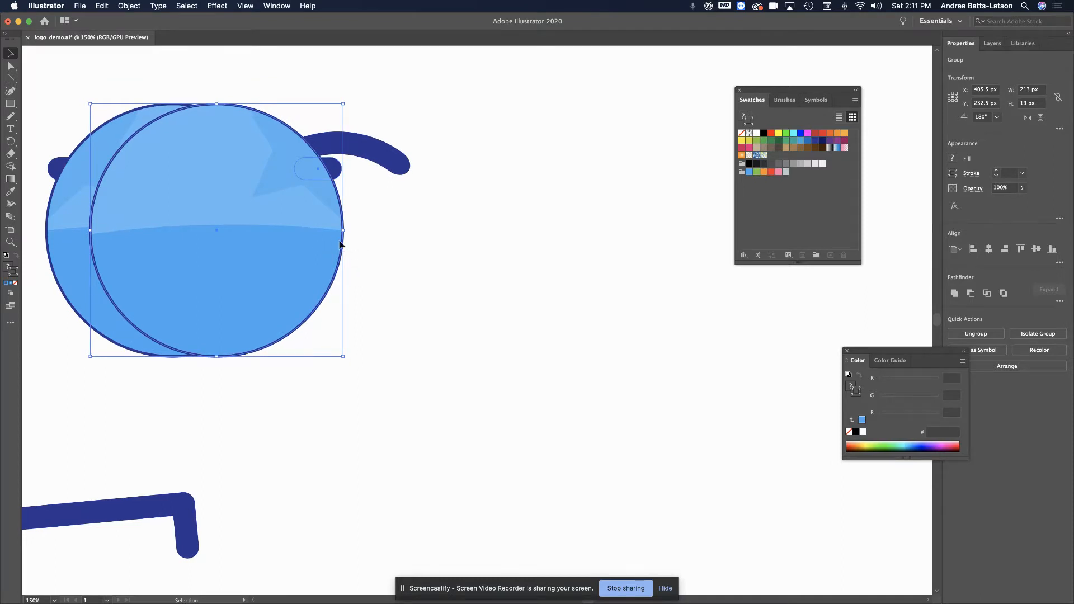
left_click_drag(337, 246, 591, 255)
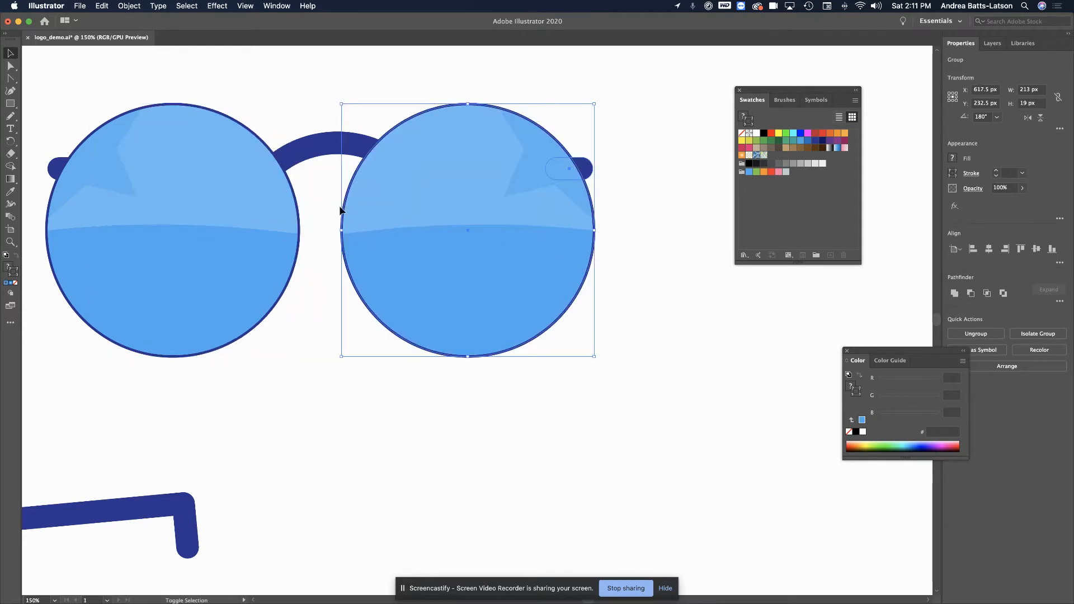
scroll(218, 213, "up", 2)
scroll(218, 213, "left", 2)
left_click(143, 139)
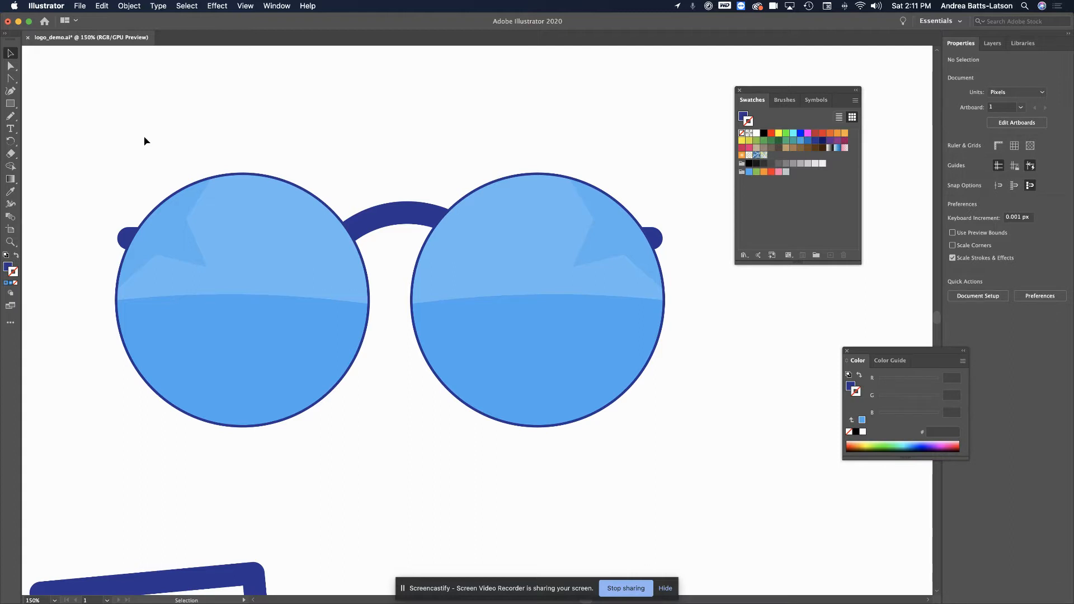
- Widen the gap between the lenses by shifting the reflected lens group outward along the bridge to X 638.5 px
scroll(266, 150, "right", 2)
scroll(267, 150, "up", 1)
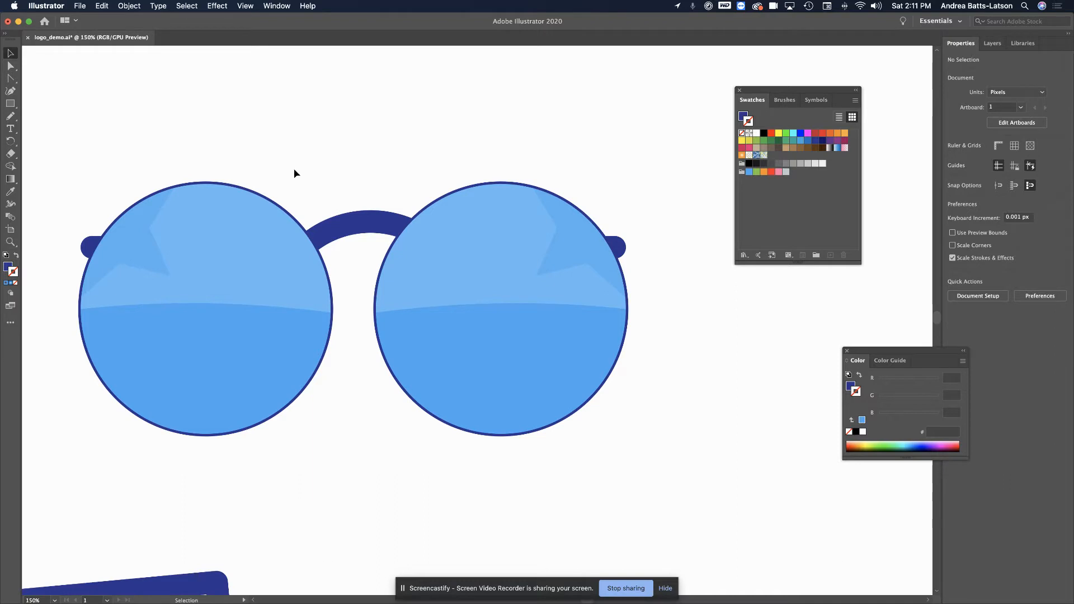
left_click(360, 224)
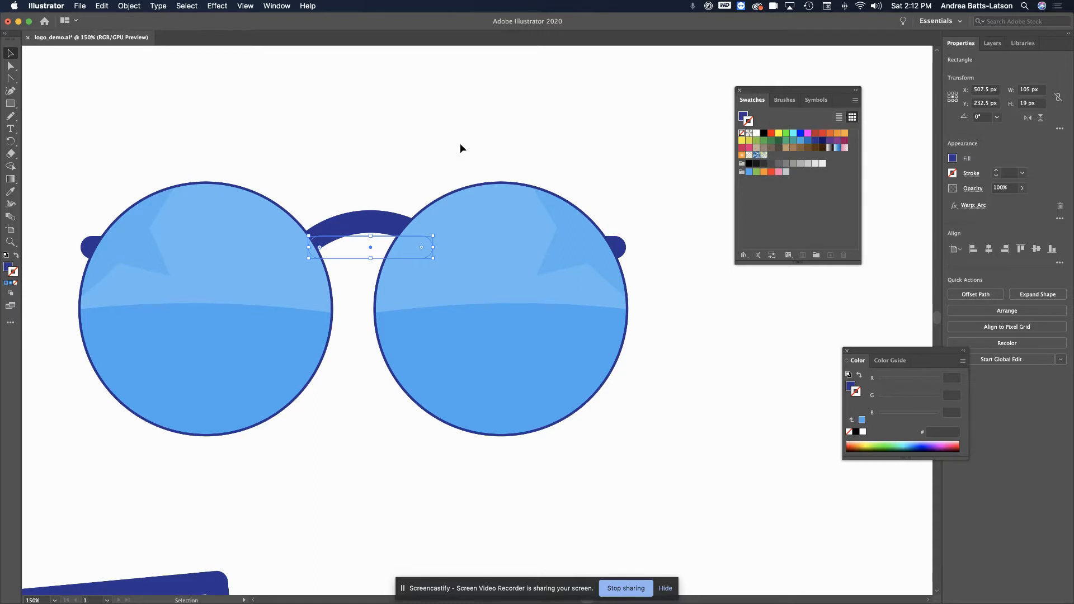
left_click(532, 235)
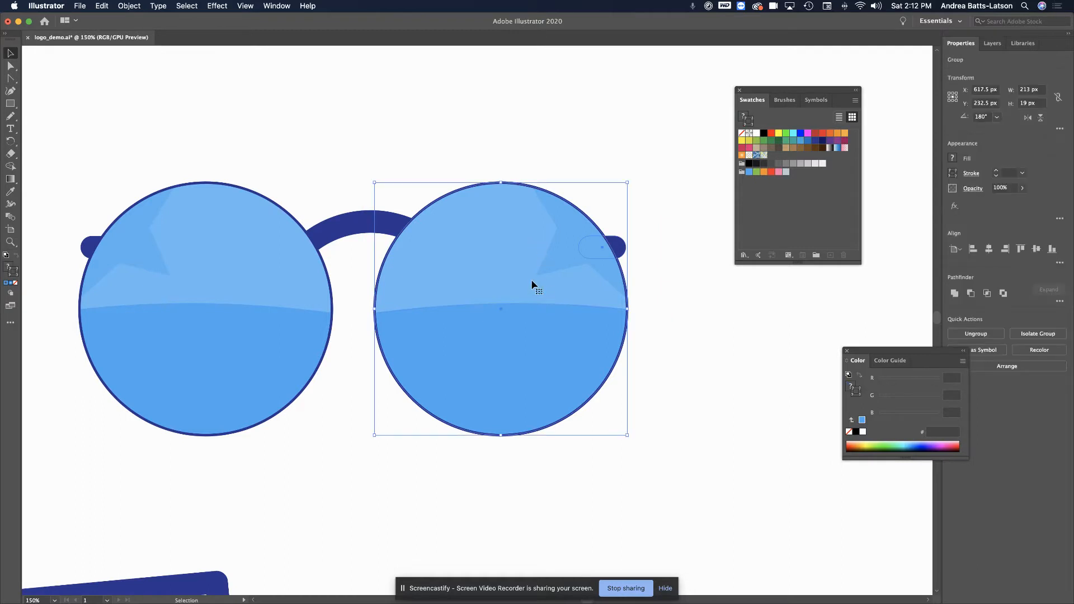
left_click_drag(532, 281, 541, 281)
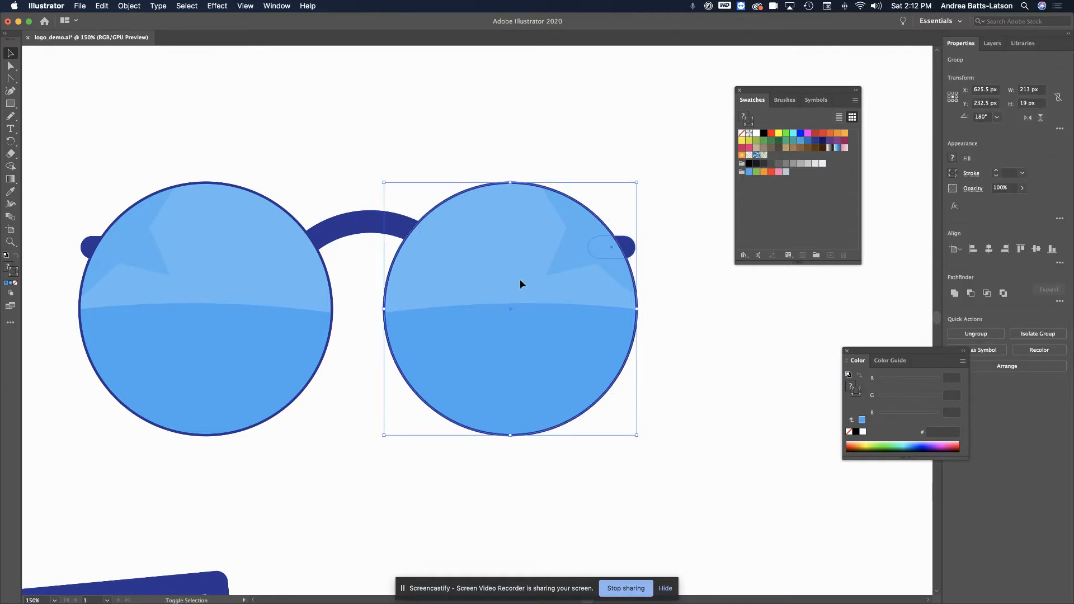
key("super+shift+a")
mouse_move(510, 292)
left_mouse_down()
mouse_move(545, 287)
mouse_move(522, 287)
left_mouse_up()
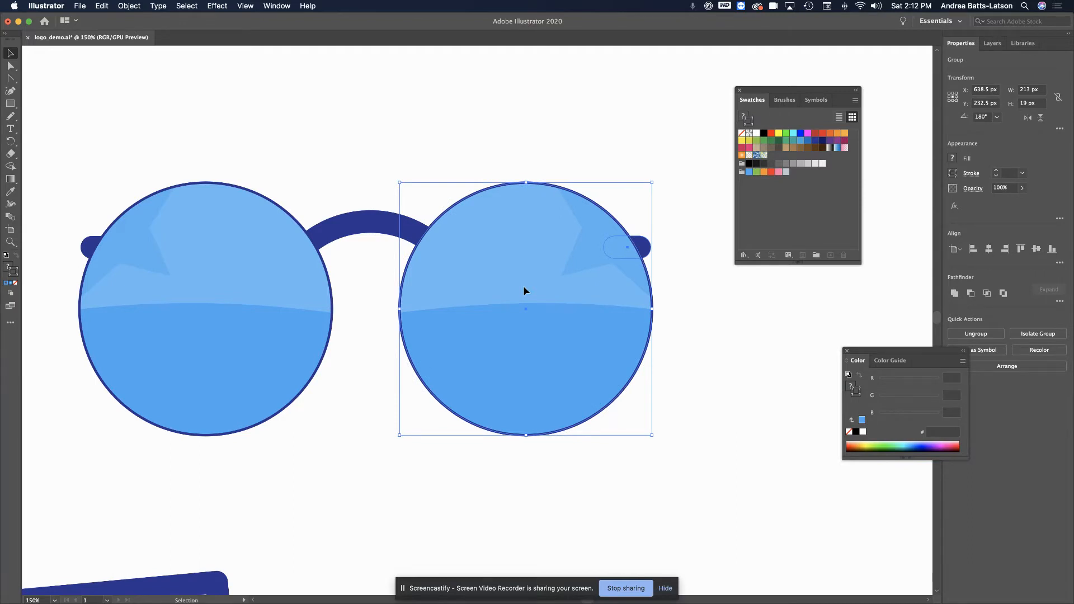
left_click(162, 122)
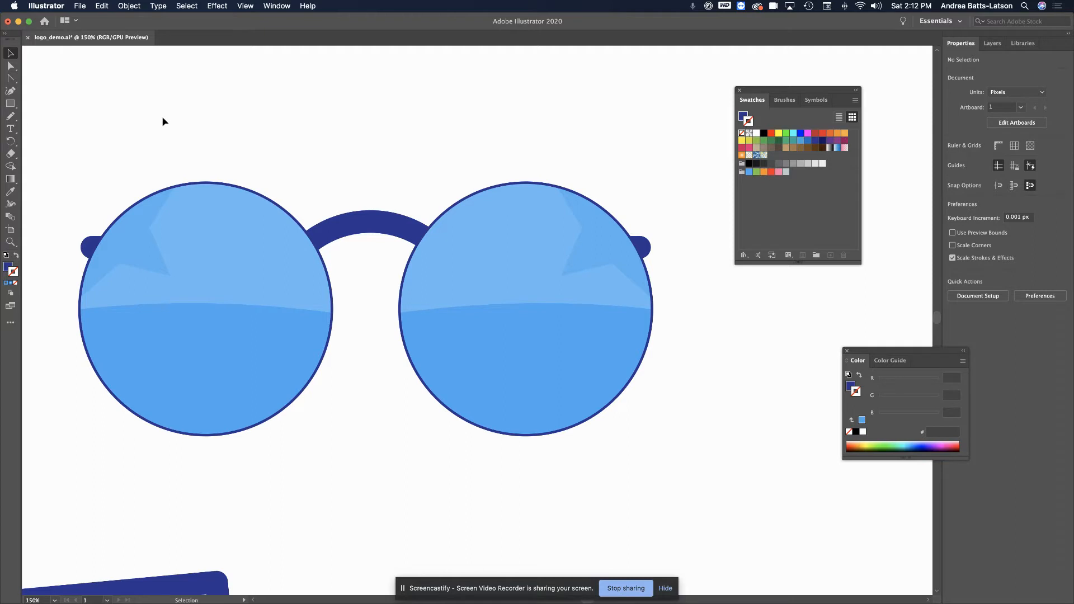
- Move the Swatches panel clear of the glasses and duplicate the curved bridge onto the right lens's lower outer edge
scroll(365, 241, "down", 3)
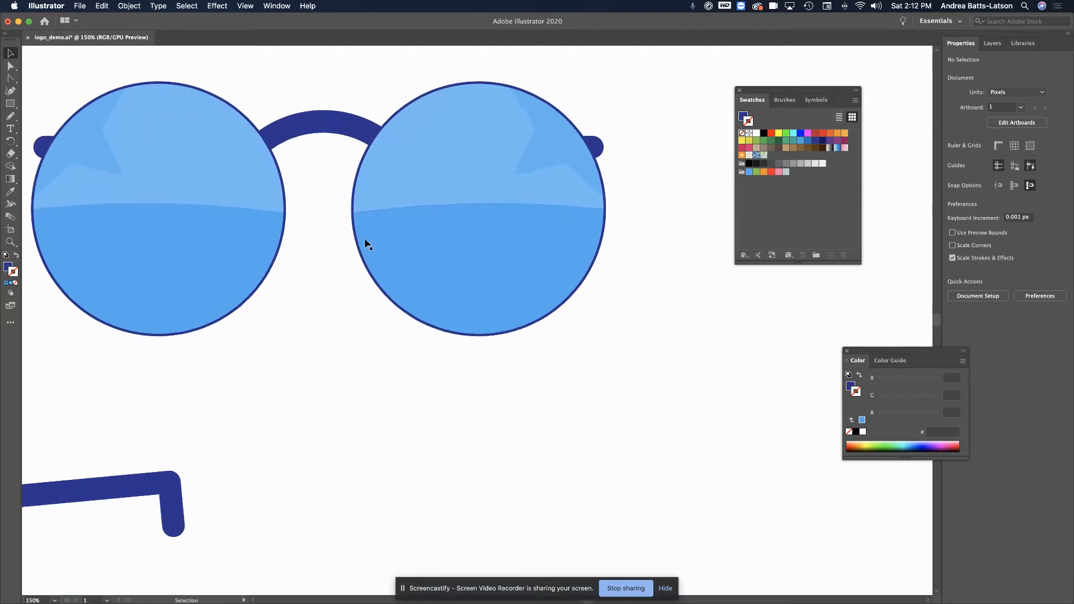
scroll(364, 242, "up", 3)
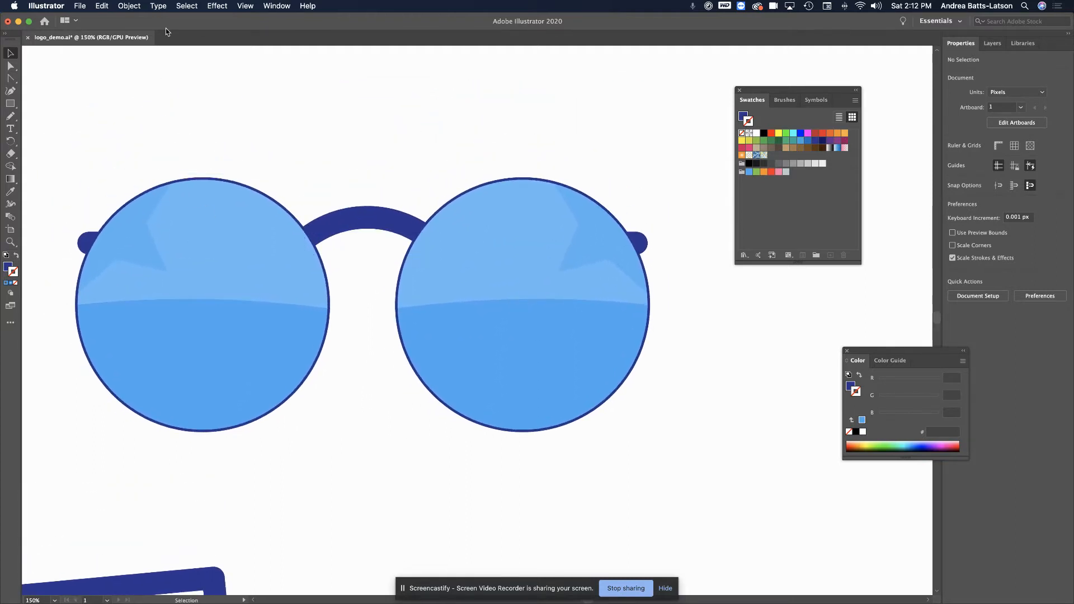
left_click_drag(743, 87, 844, 126)
scroll(624, 128, "down", 2)
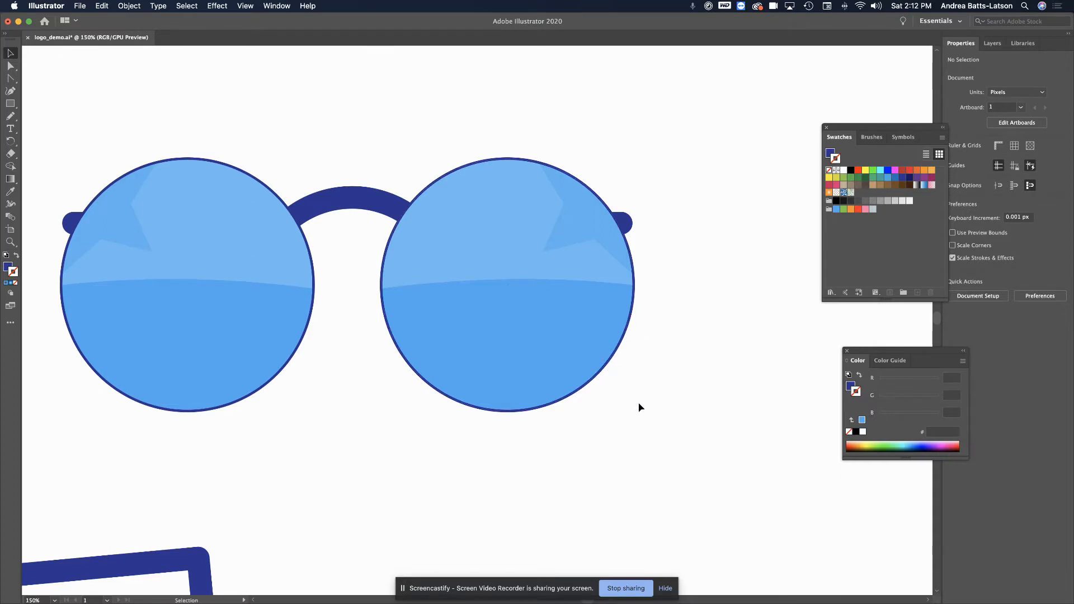
left_click(348, 209)
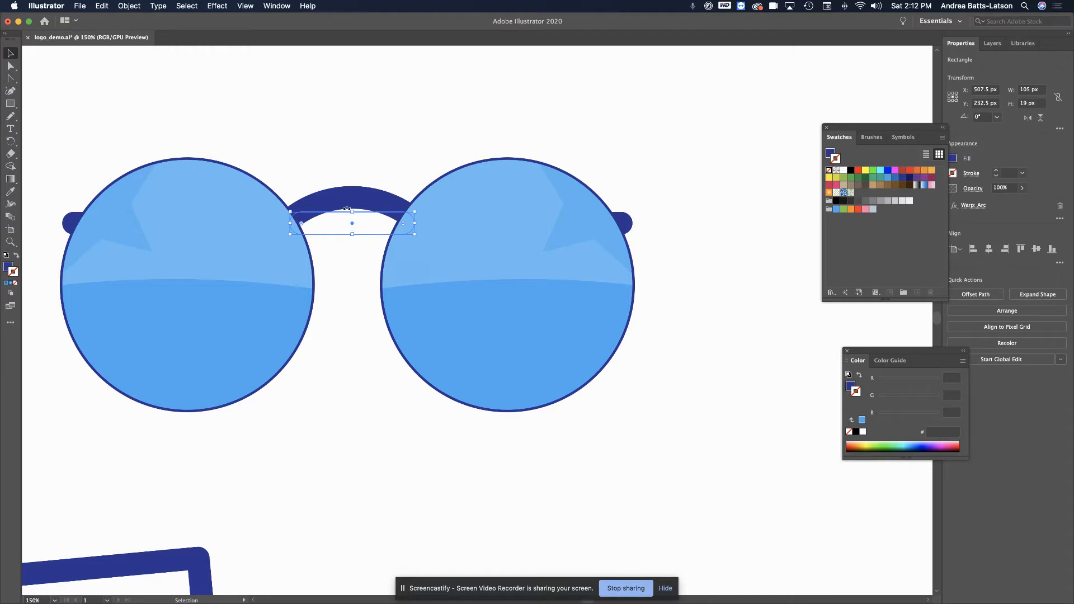
left_click_drag(347, 210, 632, 352)
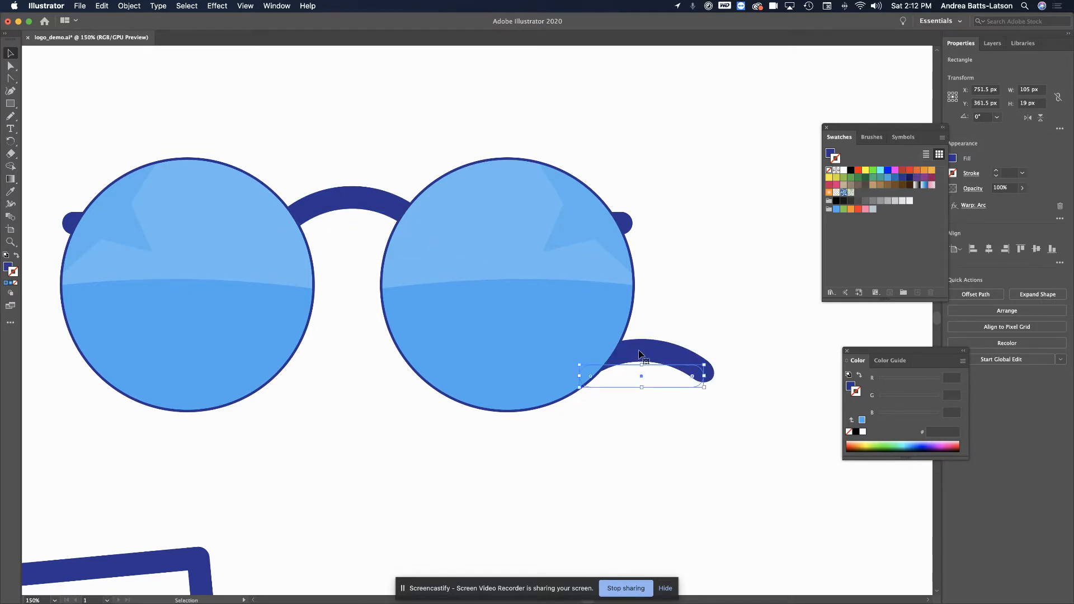
- Nudge the duplicated curved piece inward behind the right lens to X 727.5 px
key("Left")
key("Left")
key("Left")
key("Left")
key("Left")
key("Left")
key("Left")
key("Left")
key("Left")
key("Left")
key("Left")
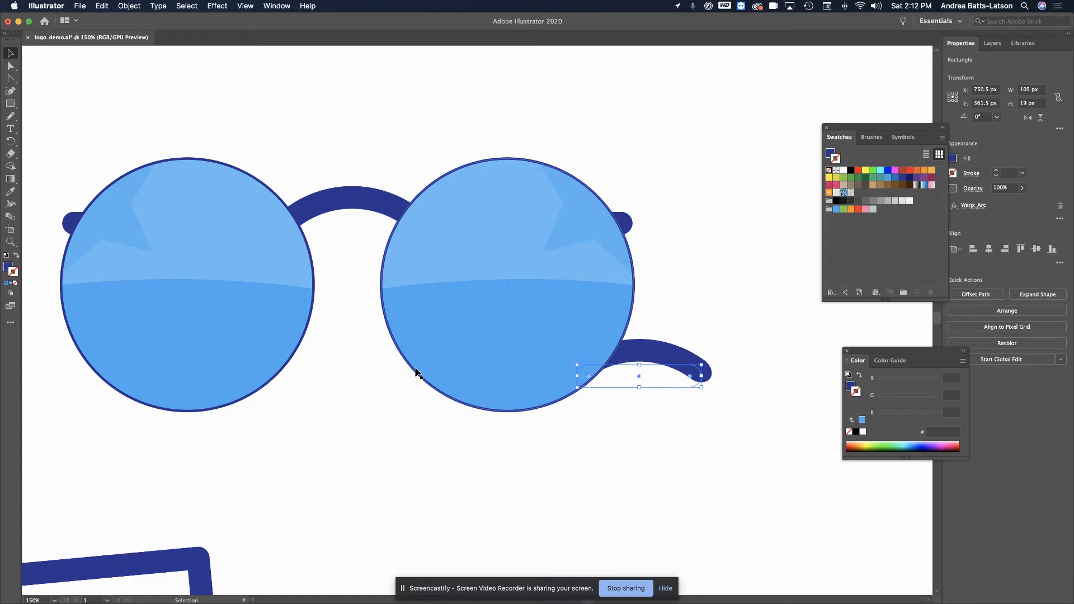
key("Left")
key("Left")
key("Left")
key("Left")
key("Left")
key("Left")
key("Left")
key("Left")
key("Left")
key("Left")
key("Left")
key("Left")
key("Left")
key("Left")
key("Left")
key("Left")
key("Left")
key("Left")
key("Left")
key("Left")
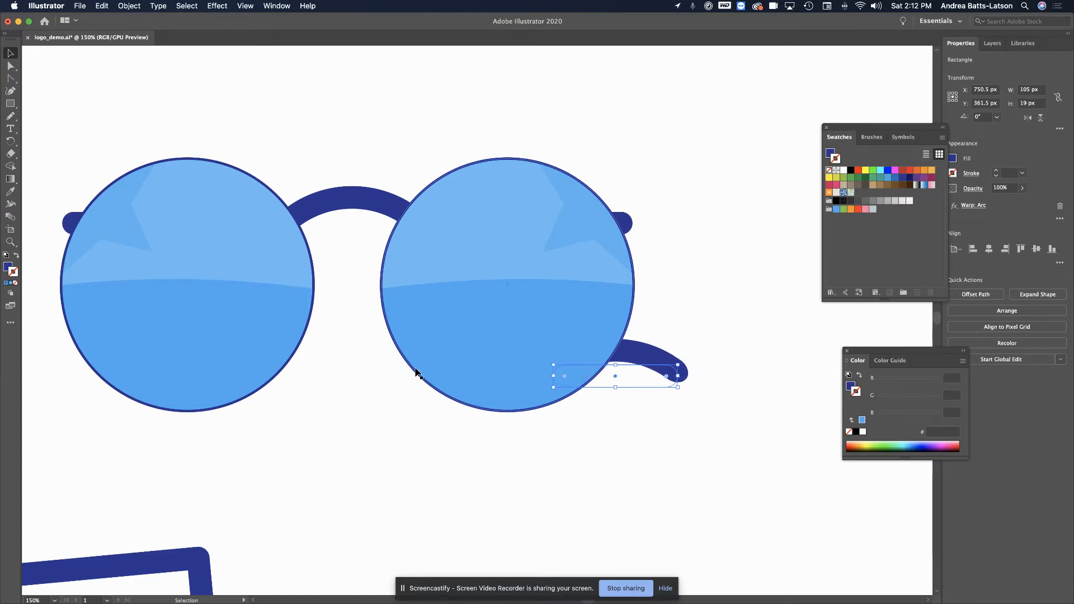
- Try reflecting the duplicated curved piece across the vertical axis
scroll(416, 374, "left", 10)
scroll(417, 374, "down", 2)
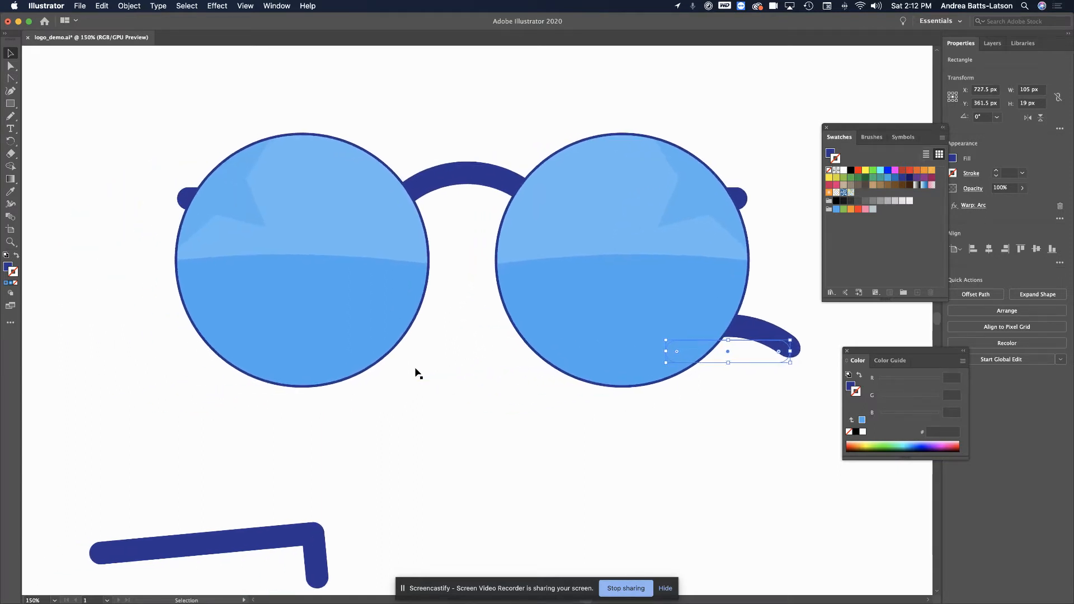
left_click(130, 7)
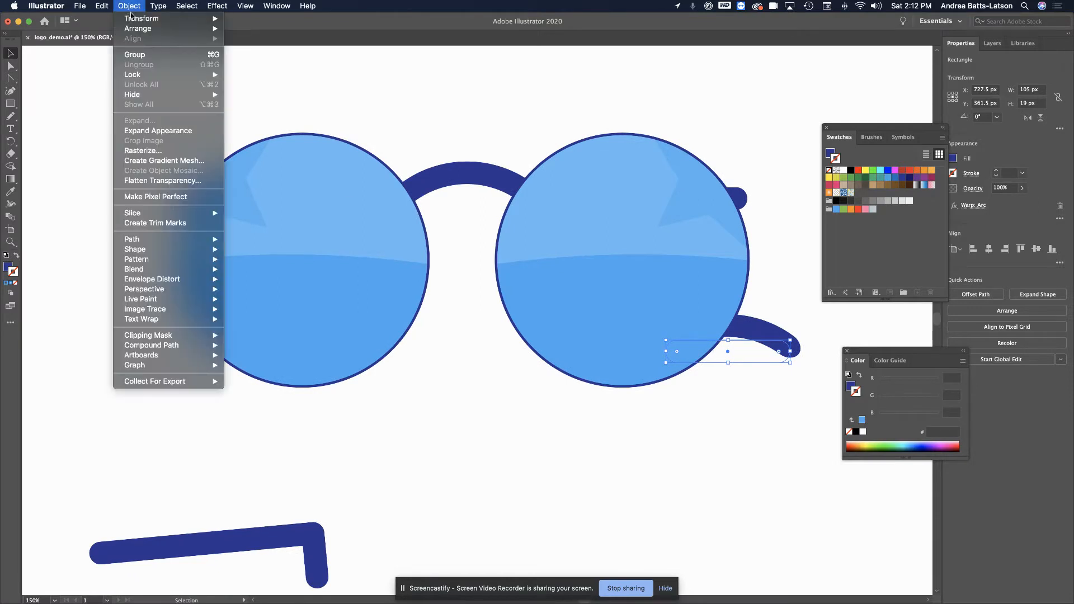
mouse_move(139, 23)
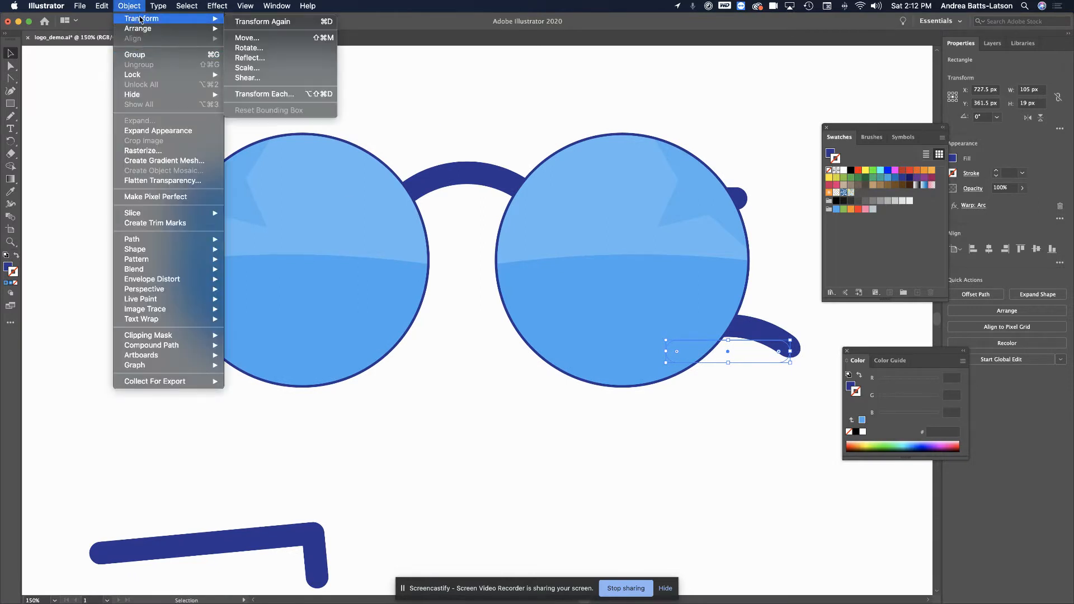
left_click(269, 65)
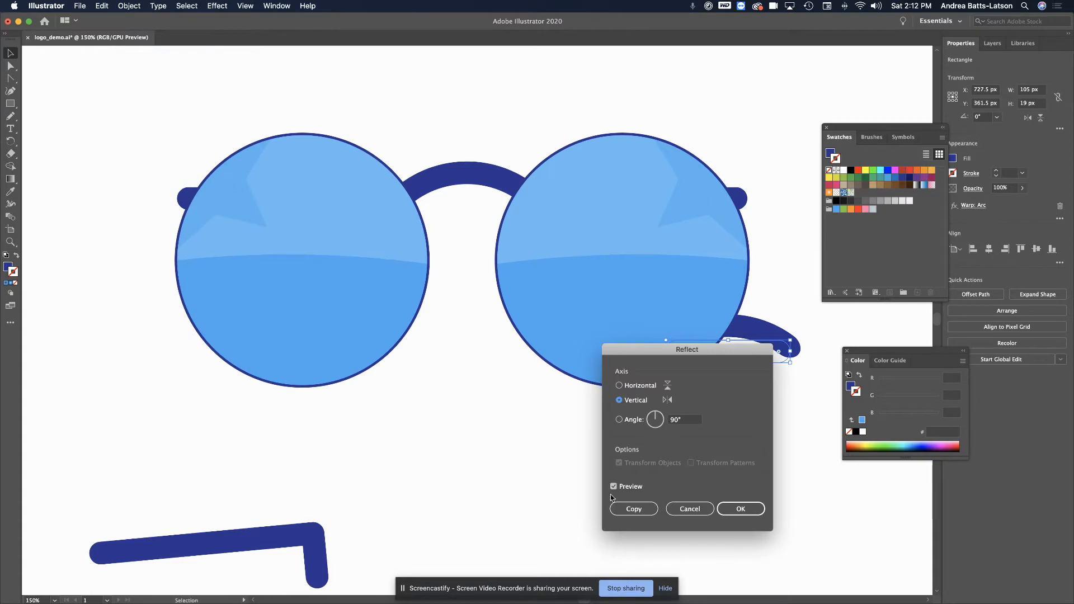
left_click(740, 509)
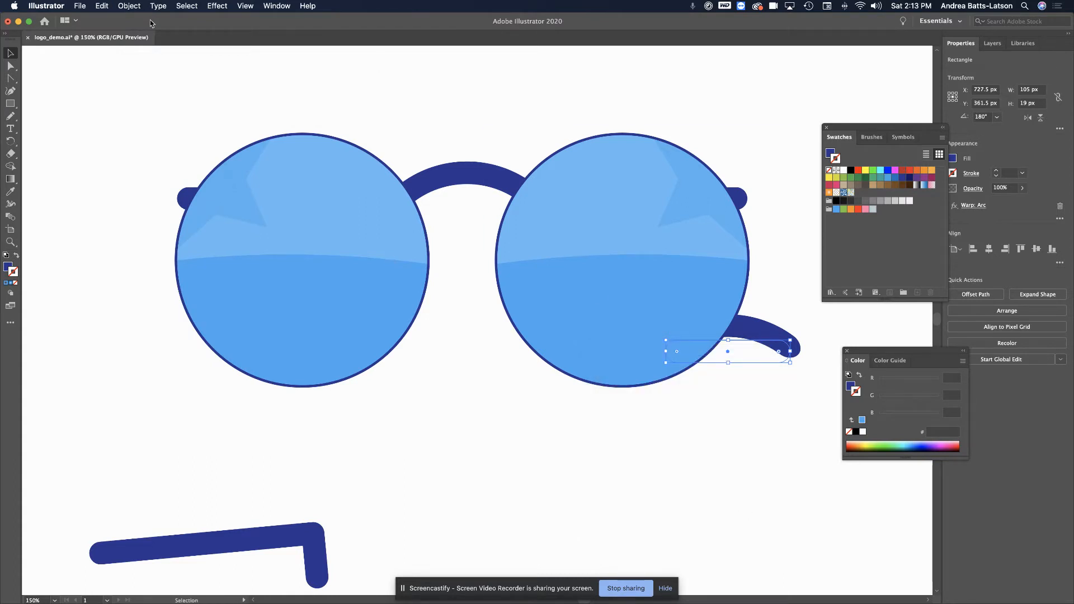
- Create a vertical-axis reflected copy of the curved piece and place it at the left lens's lower outer edge, at X 282.5 px
left_click(129, 6)
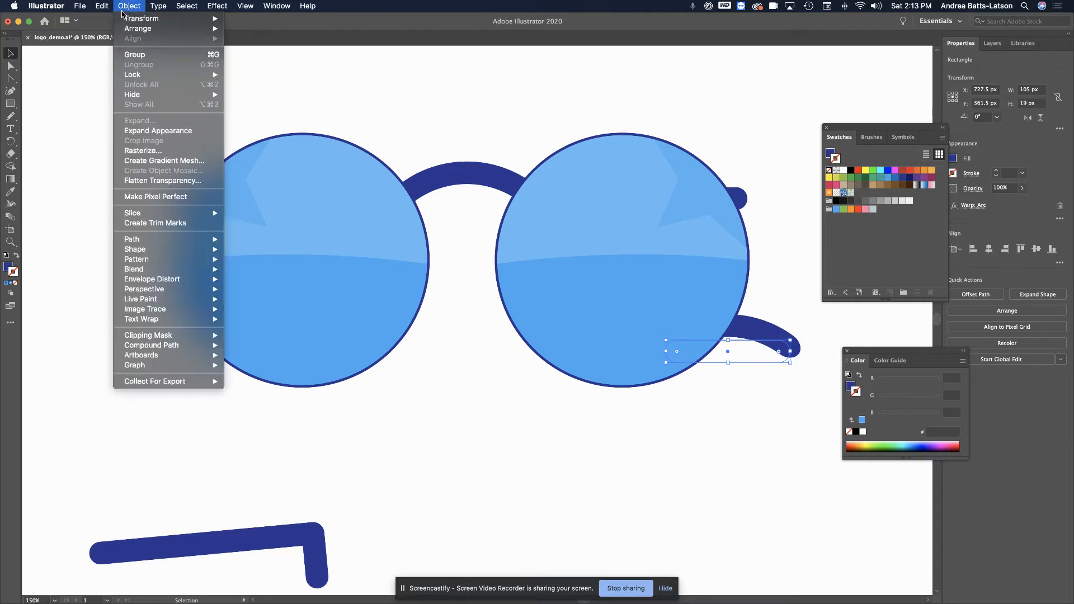
mouse_move(132, 31)
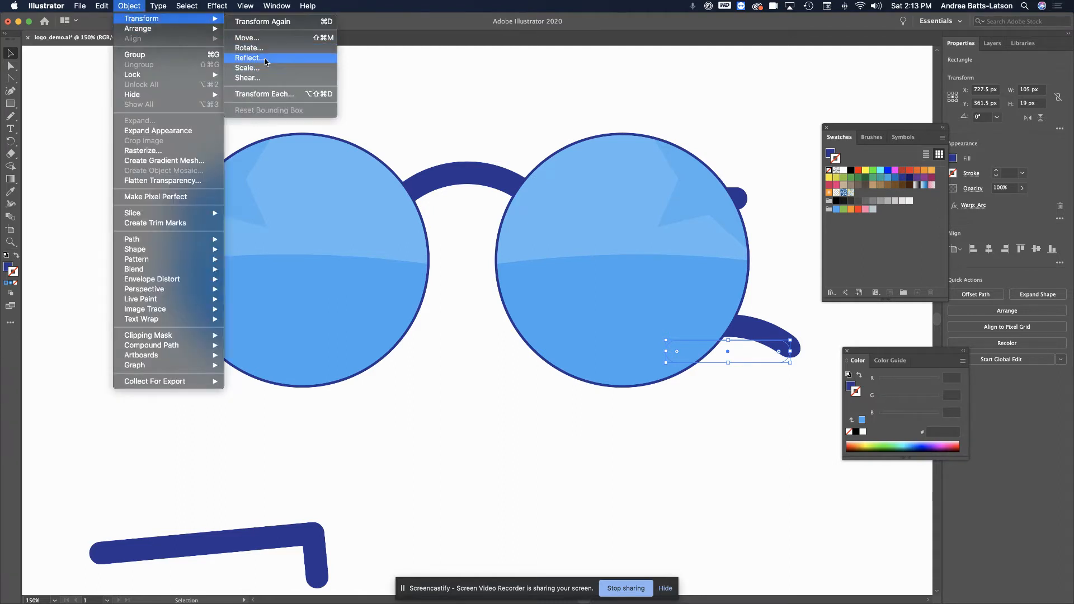
left_click(268, 59)
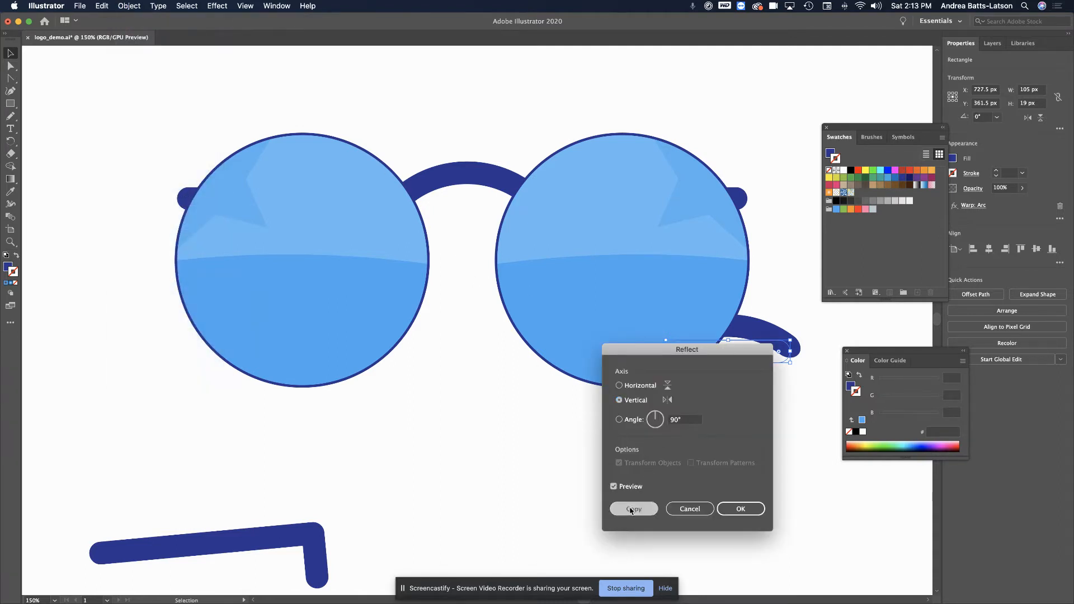
left_click(631, 507)
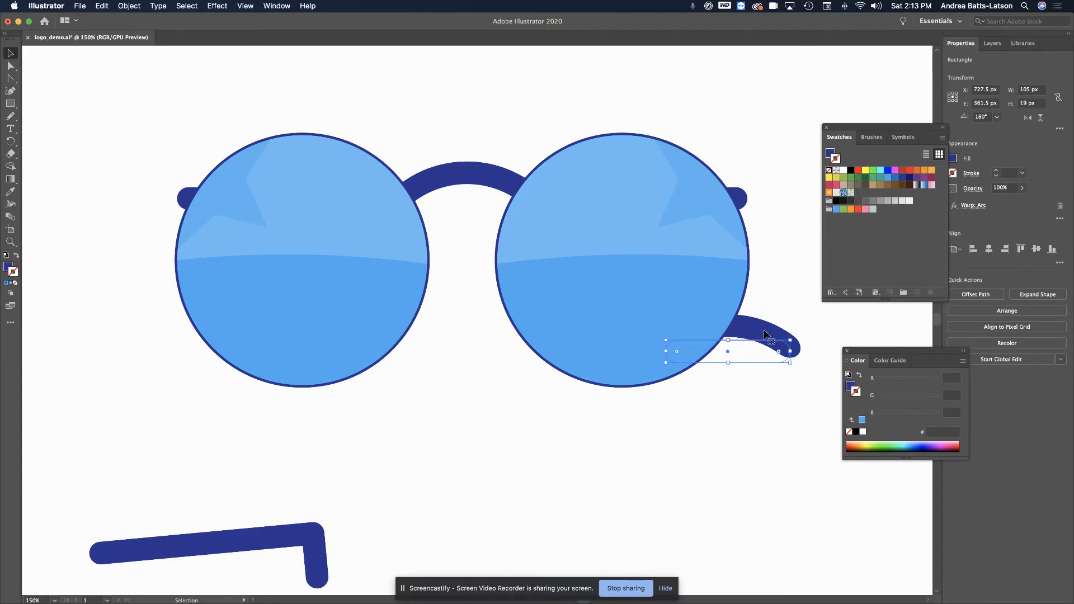
left_click_drag(767, 332, 240, 317)
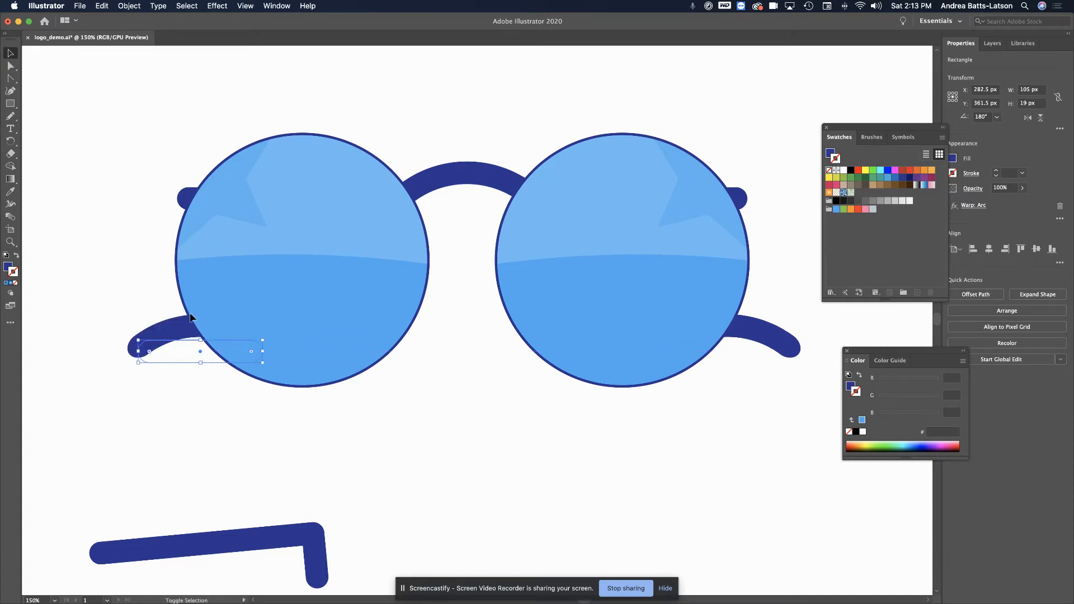
left_click(116, 274)
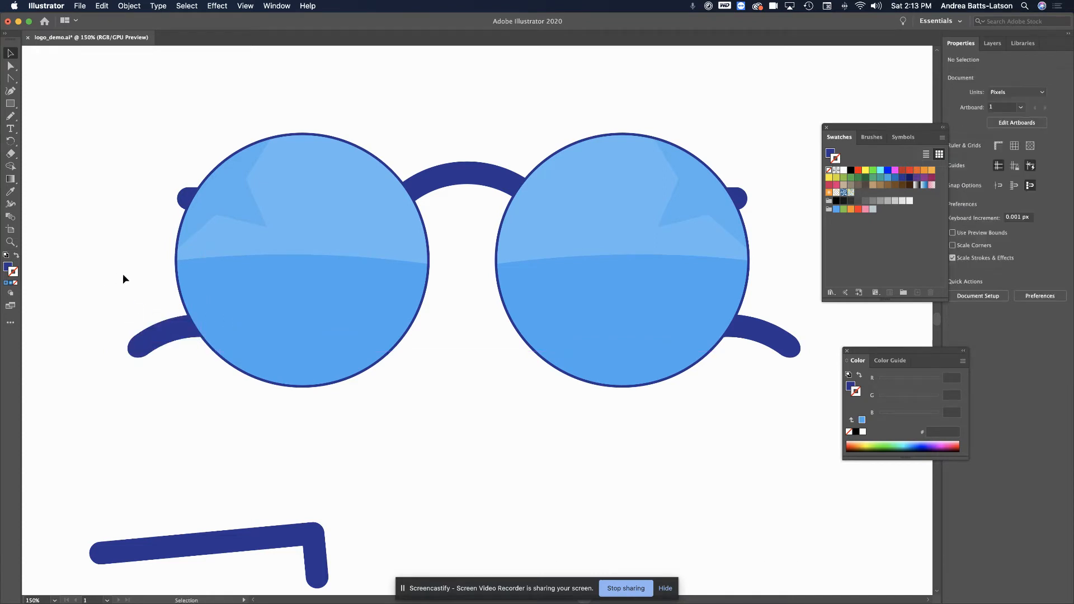
- Duplicate the right lens's curved side piece horizontally into the gap between the lenses, at X 503.5 px
scroll(466, 201, "right", 4)
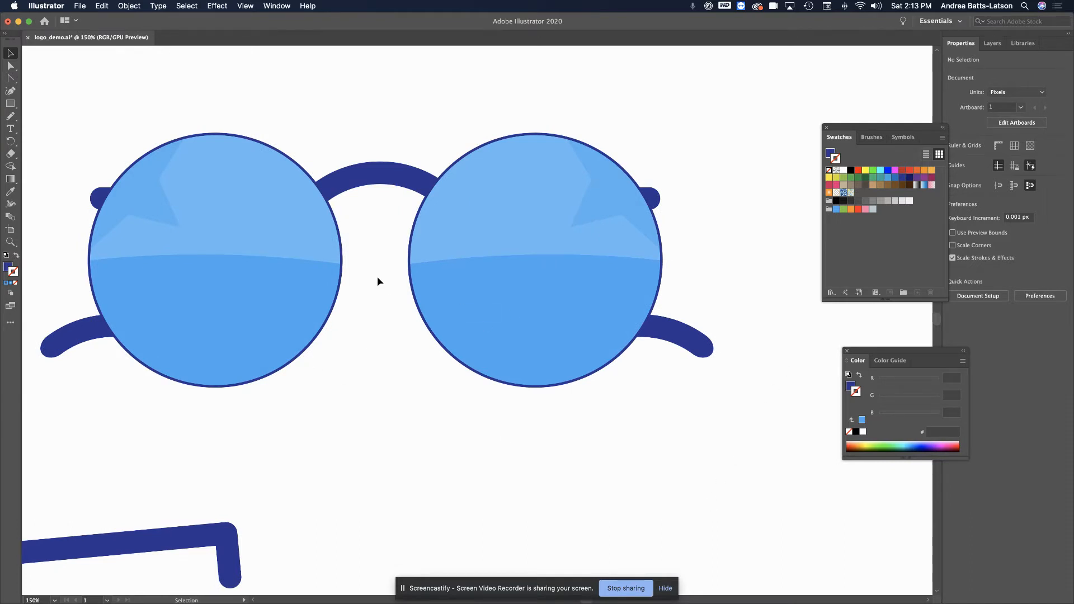
left_click(656, 334)
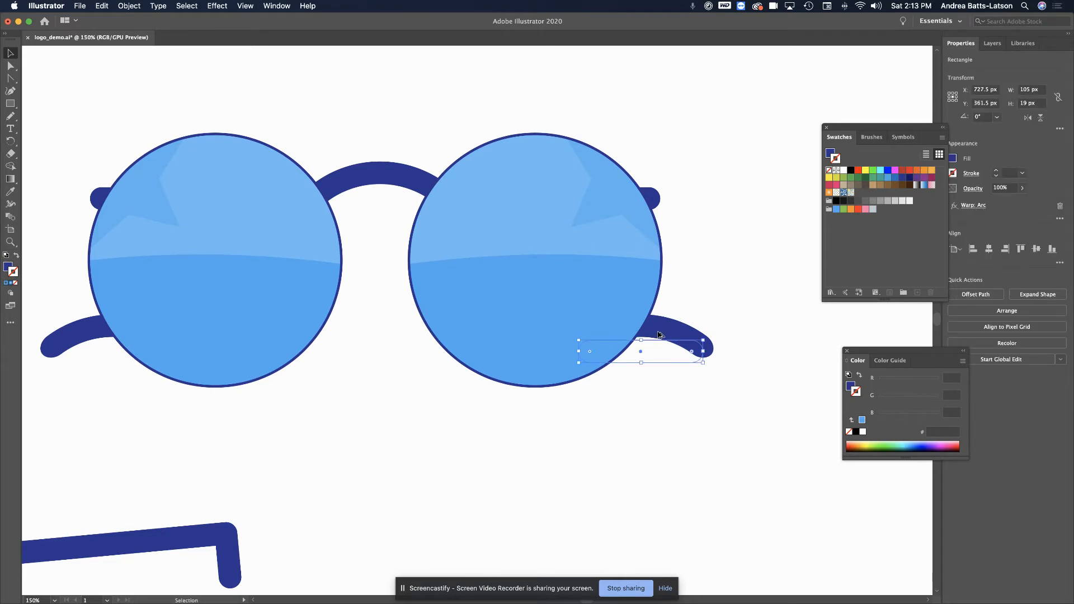
left_click_drag(657, 335, 389, 336)
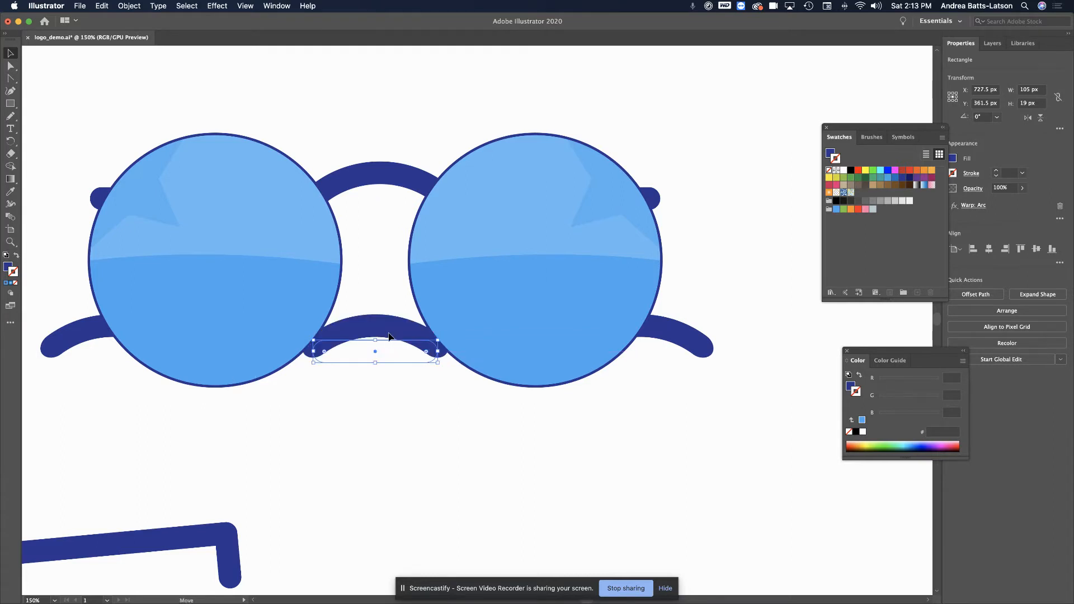
left_click(213, 5)
left_click(213, 5)
left_click(213, 5)
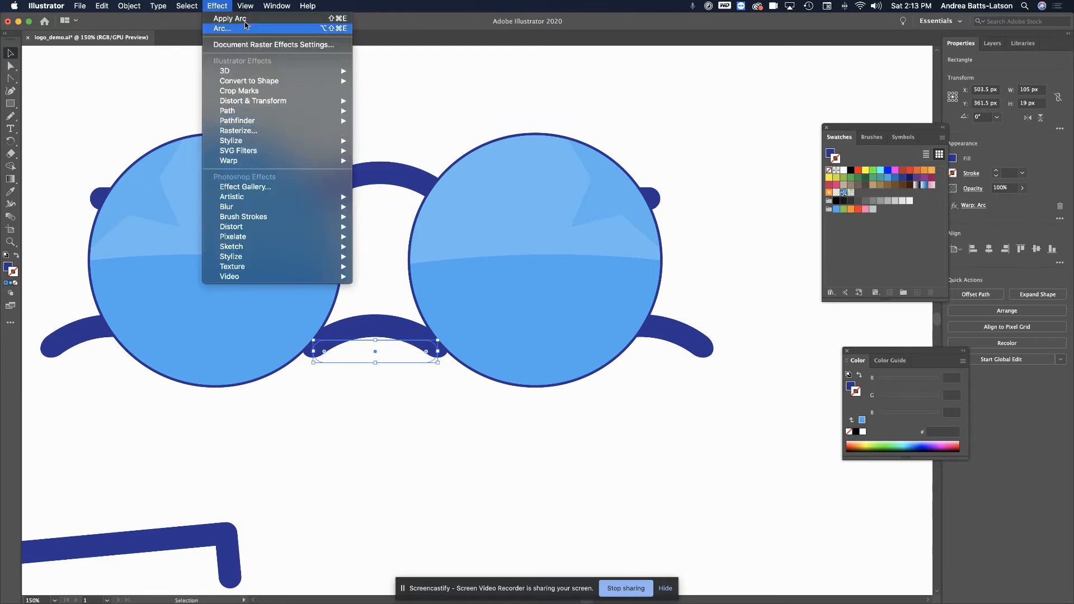
left_click(213, 6)
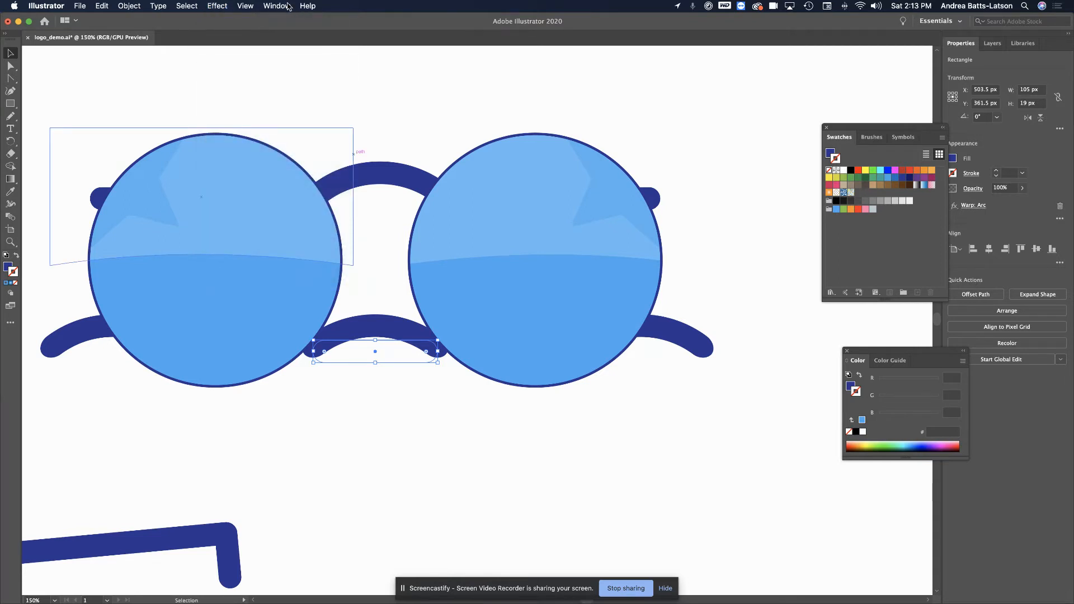
- Move the Swatches panel clear of the Properties panel and set the duplicated piece's Arc warp bend to 0%
left_click_drag(906, 129, 799, 87)
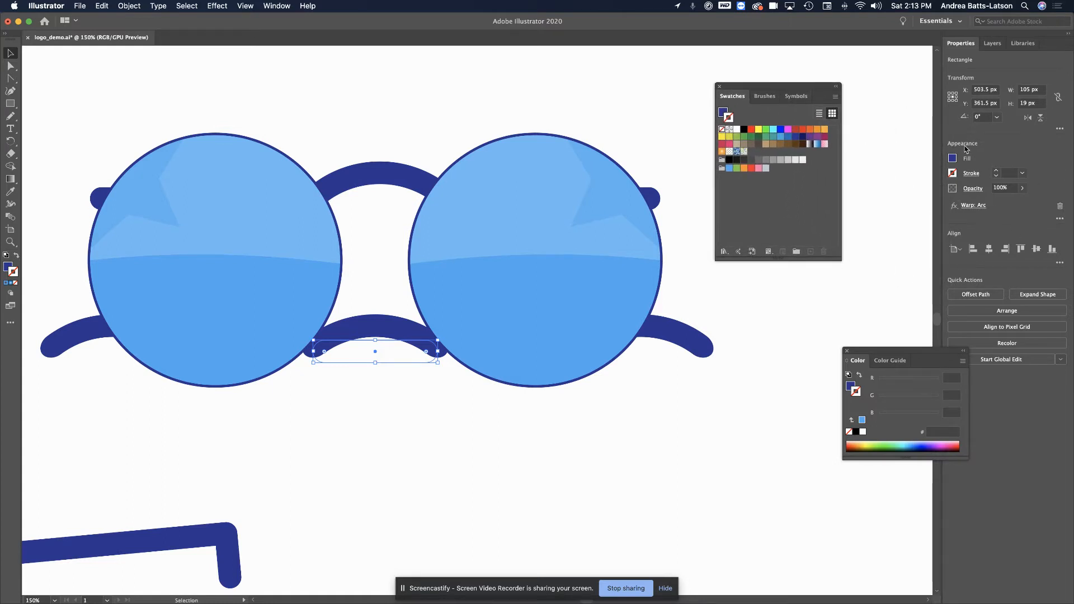
left_click(973, 206)
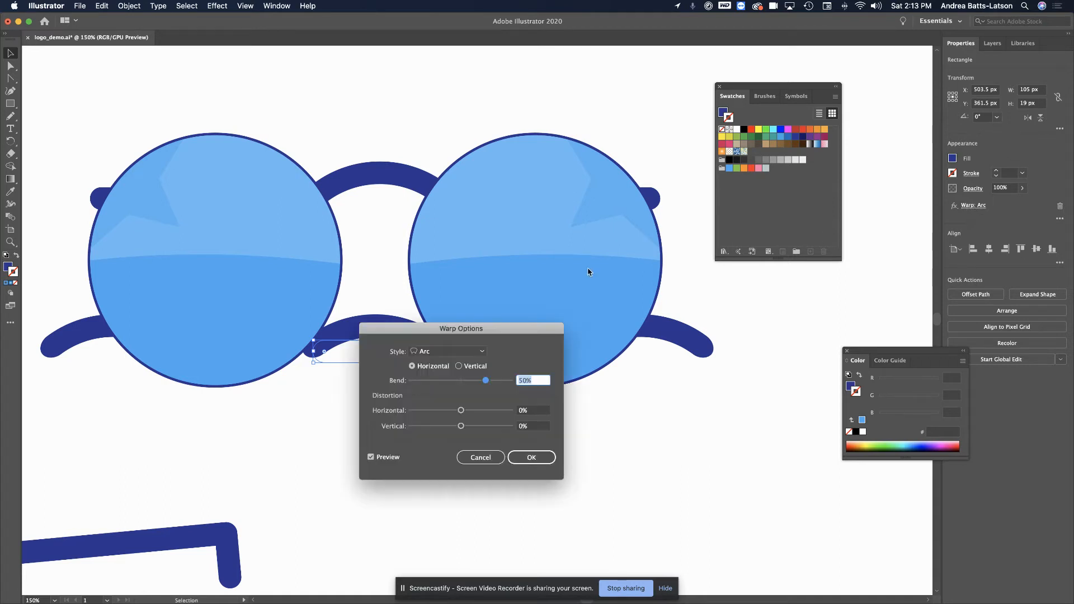
left_click_drag(456, 328, 755, 104)
left_click_drag(786, 156, 760, 161)
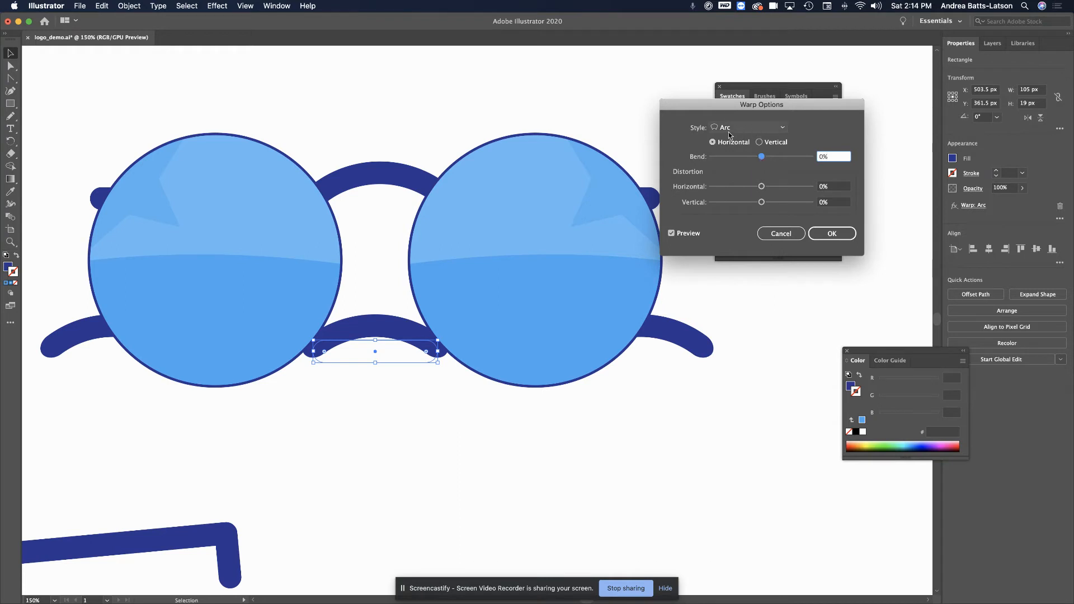
left_click(672, 233)
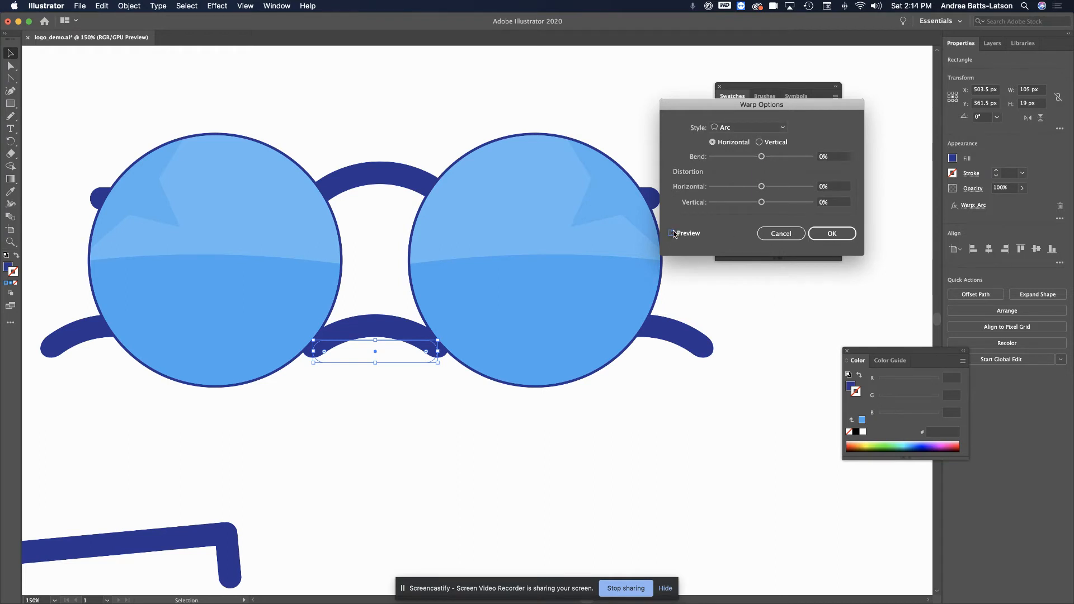
left_click(672, 234)
left_click(828, 233)
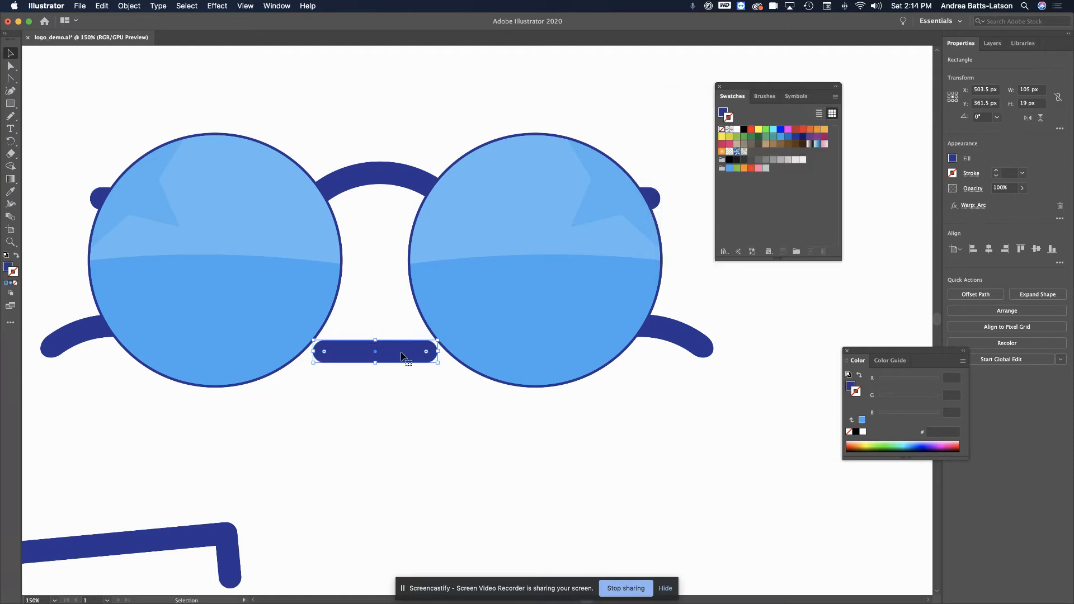
- Raise the straight bar between the lenses and widen it evenly on both sides so its ends tuck behind the lenses
left_click_drag(401, 354, 400, 333)
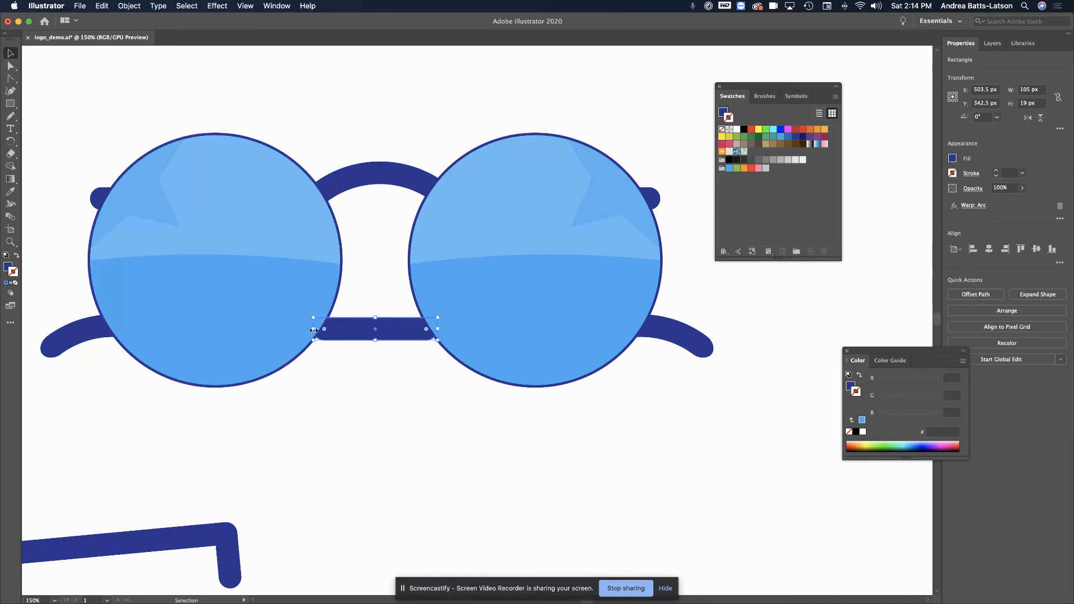
left_click_drag(313, 330, 299, 328)
left_click(364, 394)
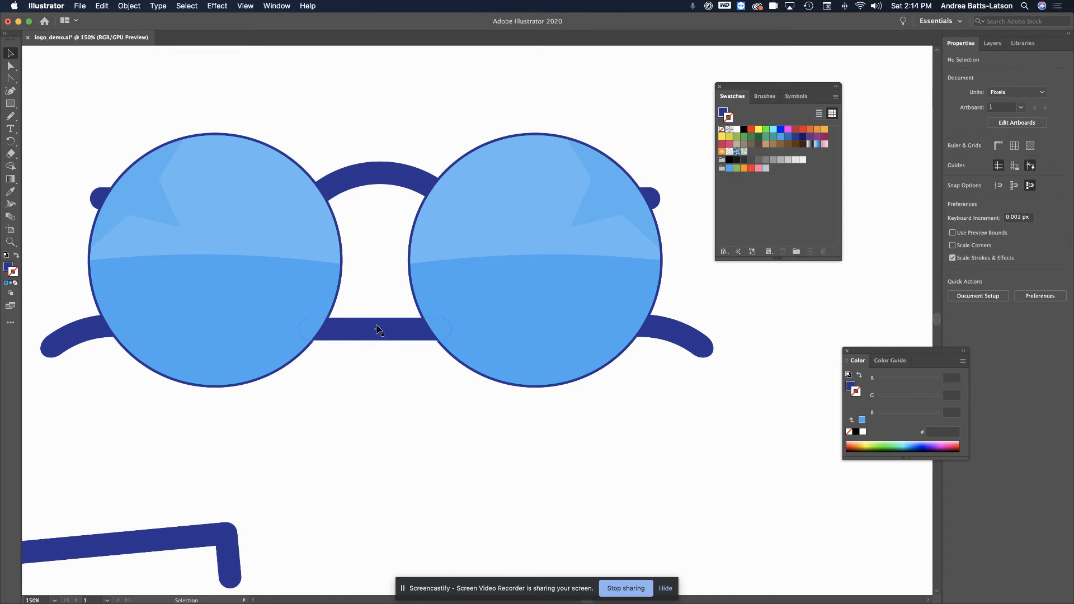
left_click_drag(375, 328, 377, 317)
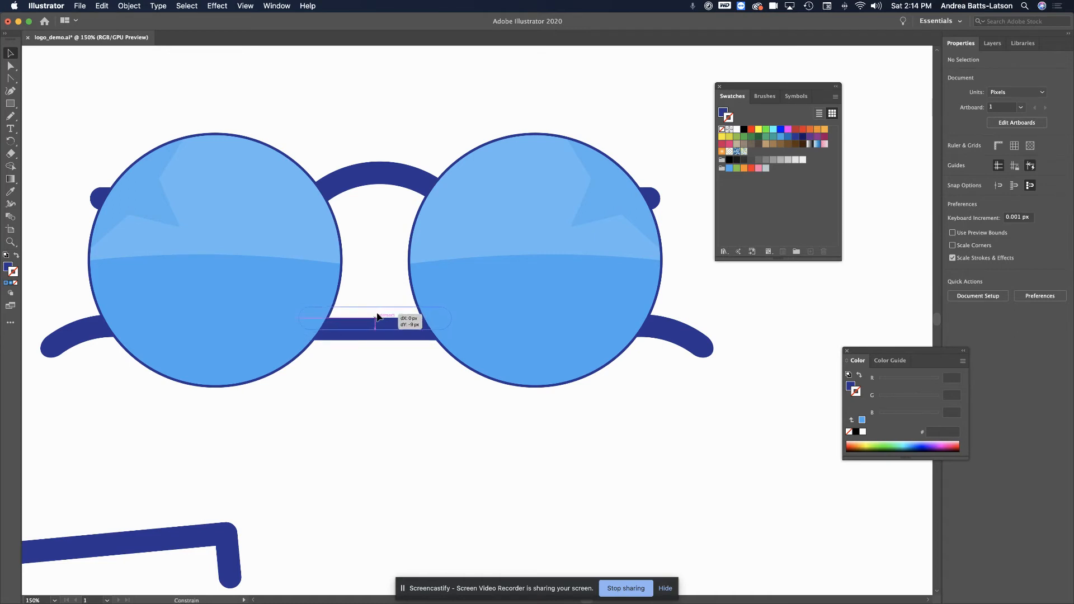
left_click(395, 381)
- Switch to Chrome to look at the sunglasses search results for reference, move the browser window aside, and return to Illustrator
scroll(401, 391, "left", 1)
scroll(400, 390, "left", 5)
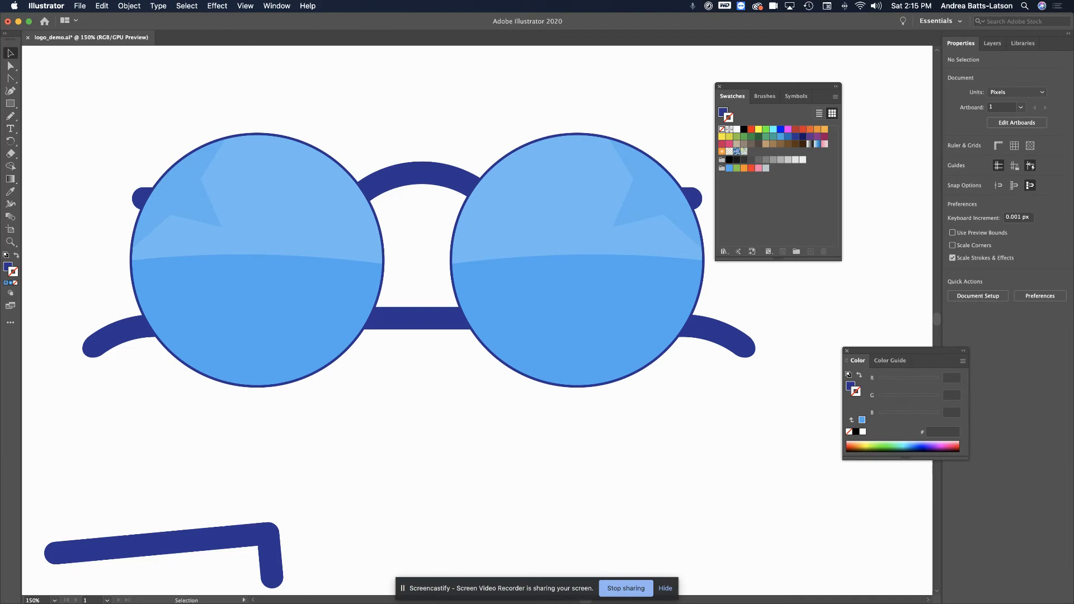
key("super+Tab")
left_click_drag(0, 167, 211, 60)
mouse_move(592, 274)
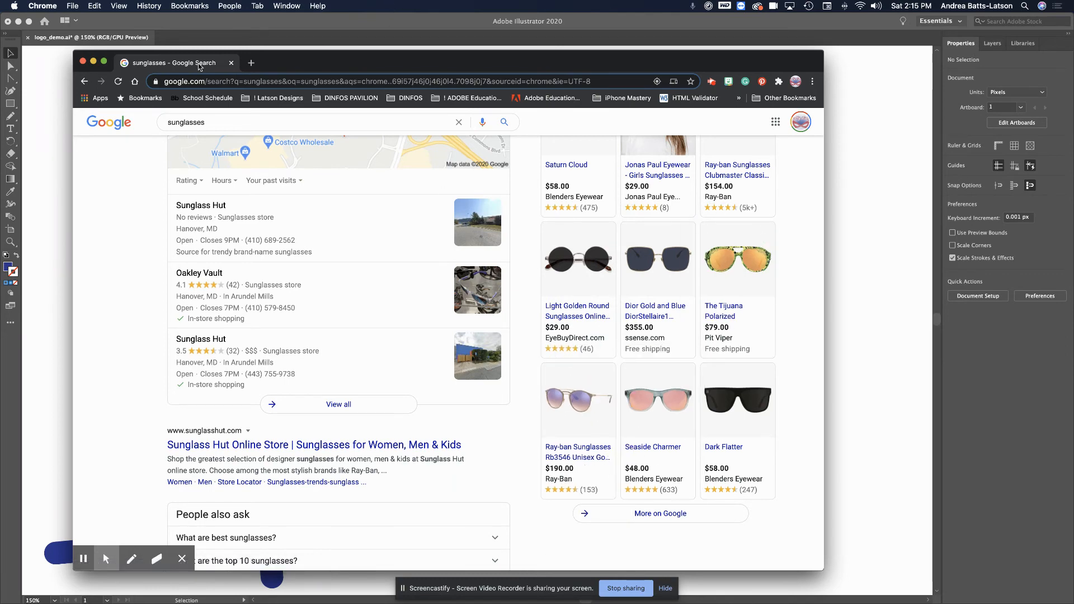
left_click_drag(198, 64, 1073, 65)
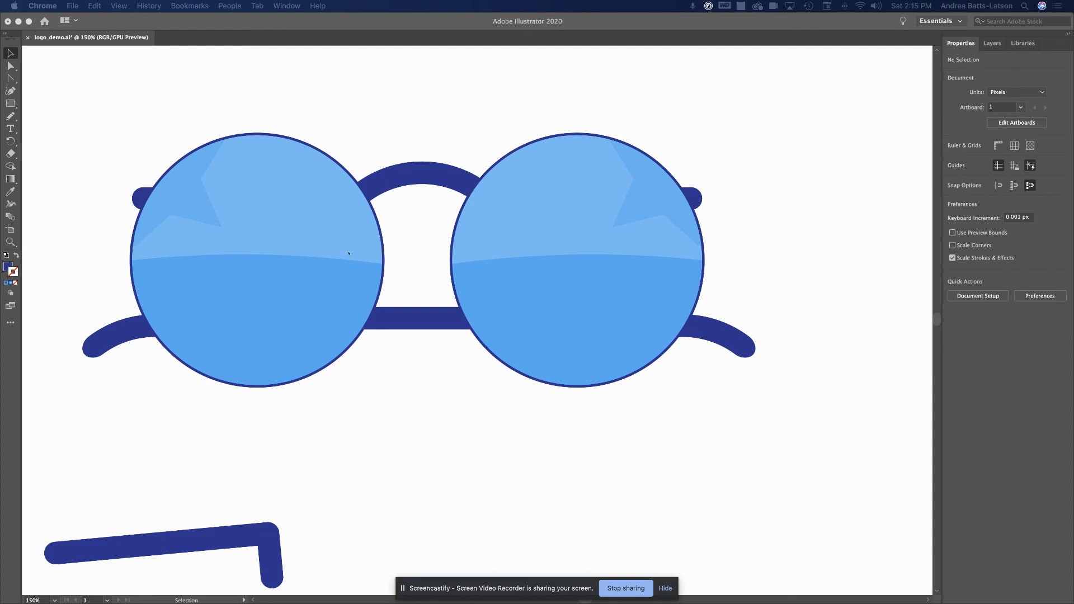
left_click(291, 107)
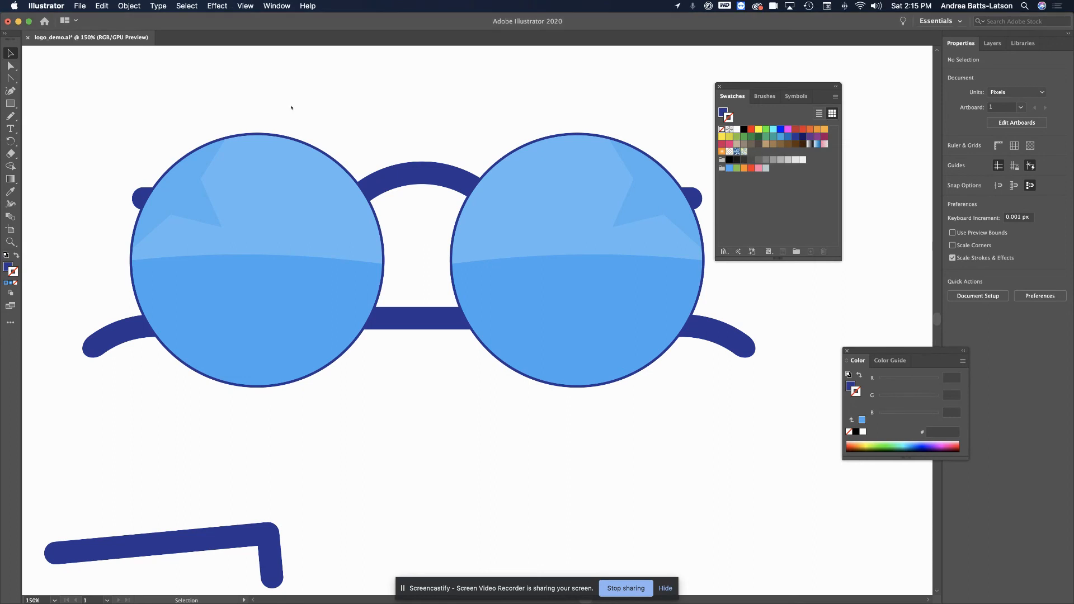
- Delete the spare hooked temple arm below the glasses
key("super+minus")
key("super+minus")
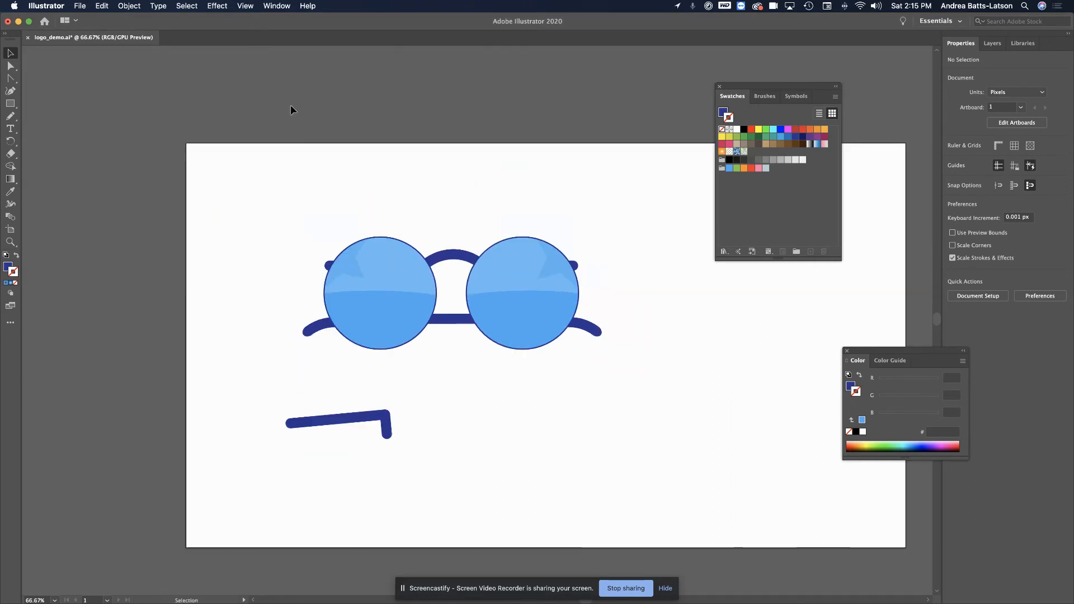
scroll(268, 201, "down", 2)
left_click_drag(217, 360, 422, 470)
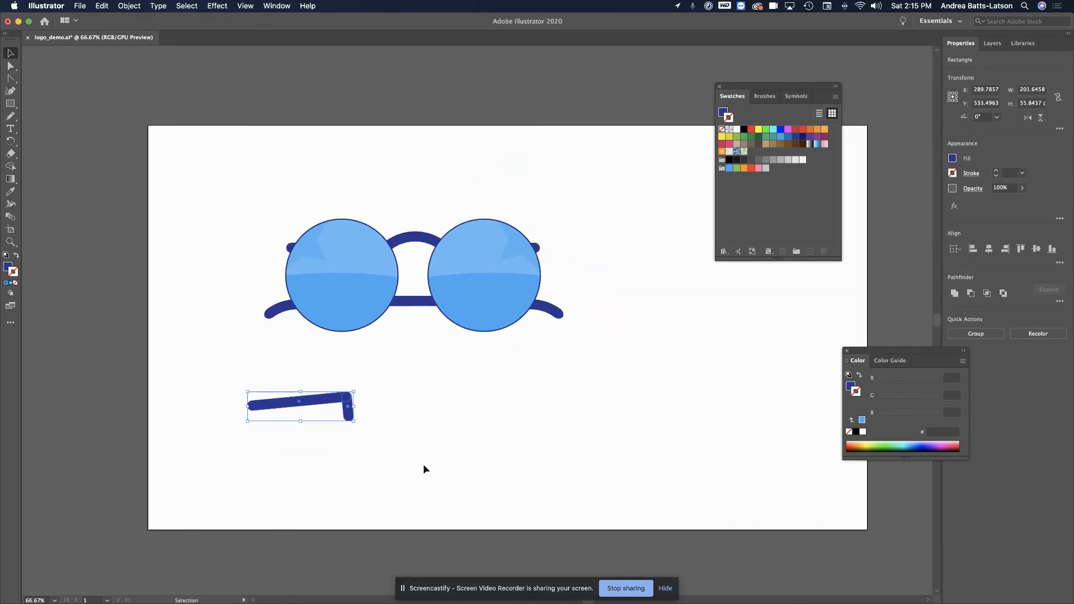
key("Delete")
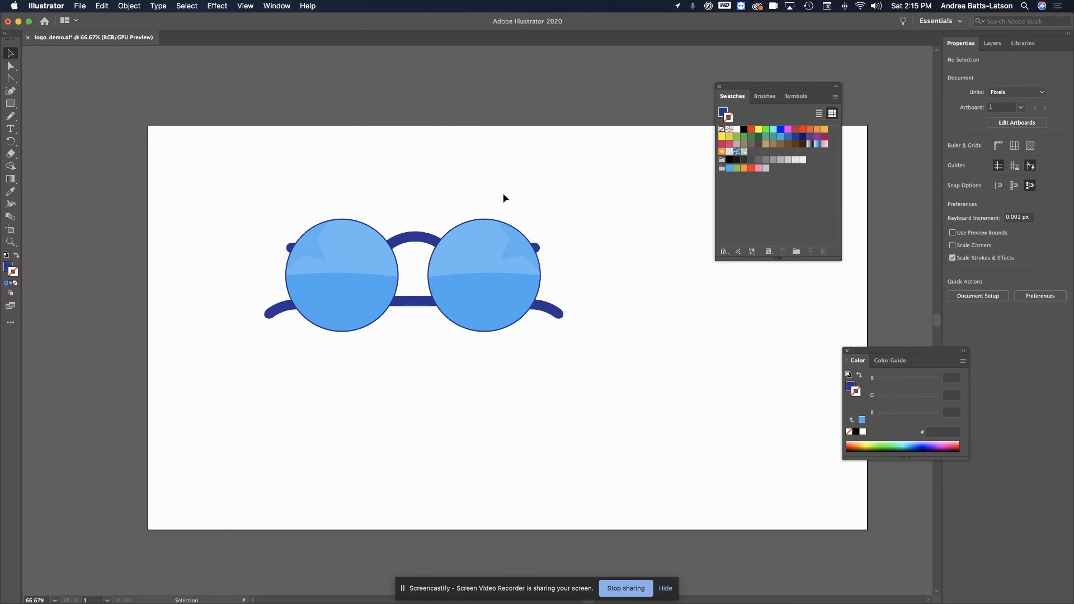
- Select both lens groups and open their stroke options
left_click(467, 224)
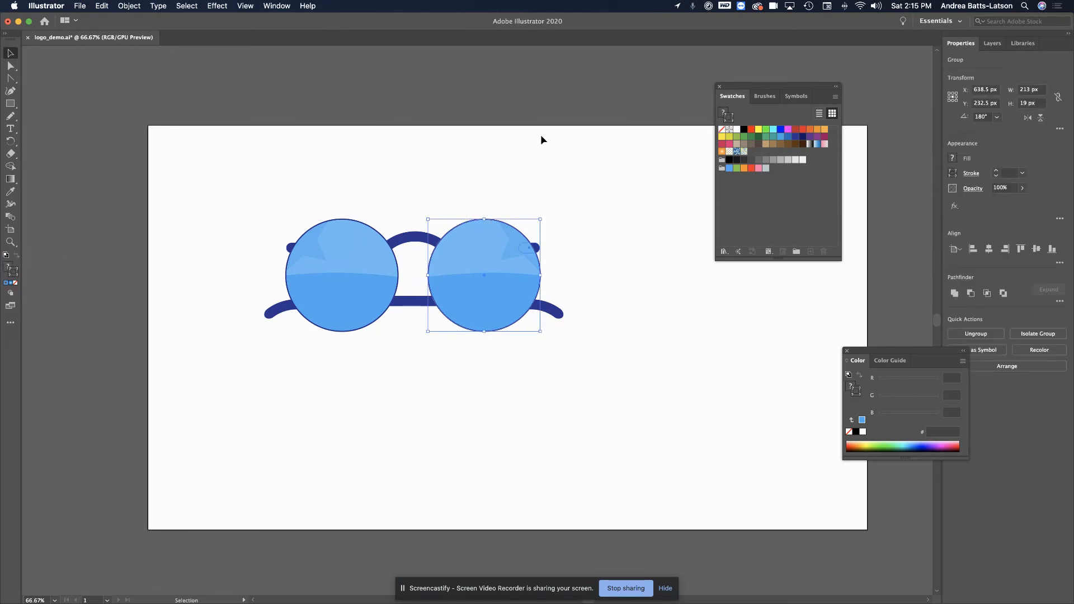
left_click(993, 43)
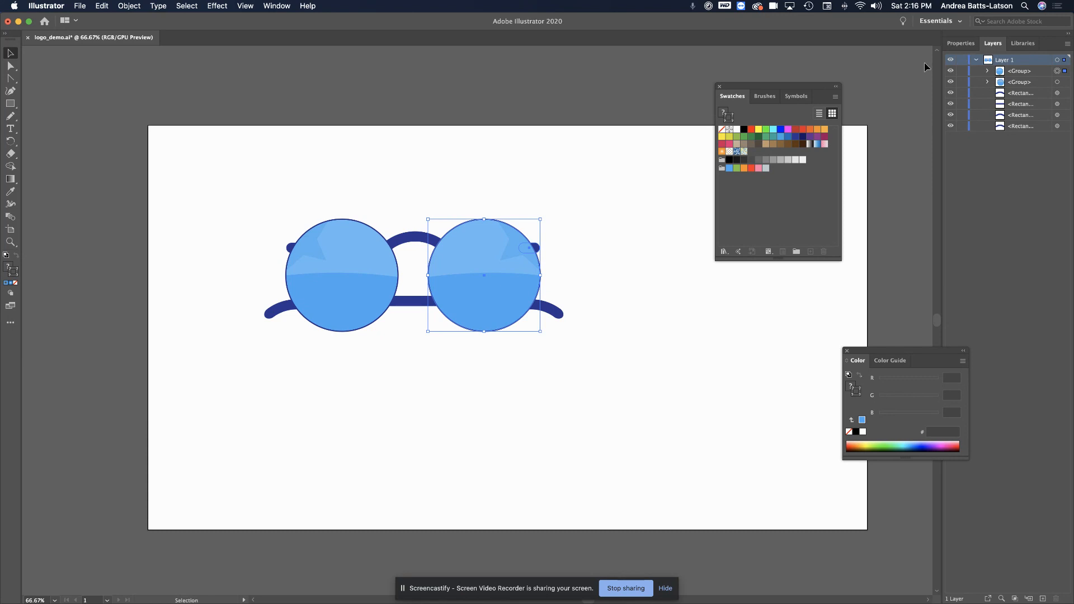
left_click(330, 232, "shift")
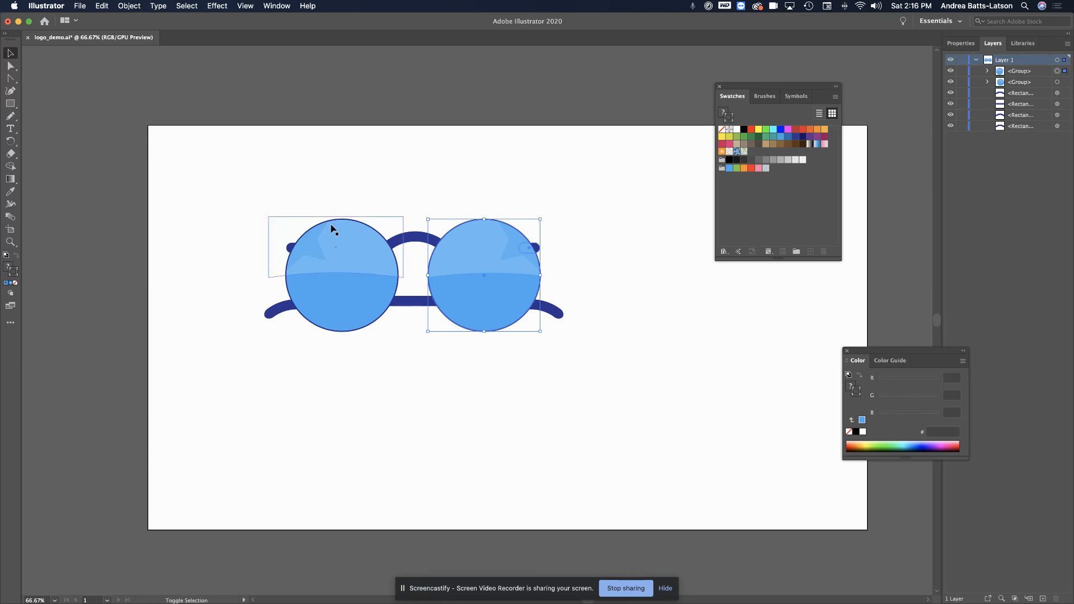
left_click(960, 43)
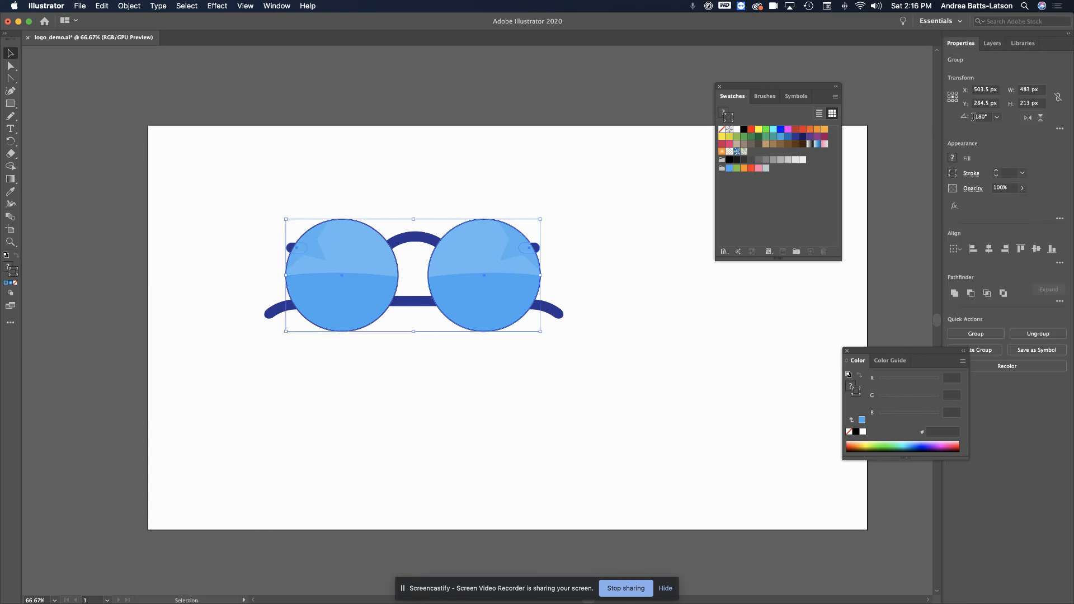
left_click(971, 175)
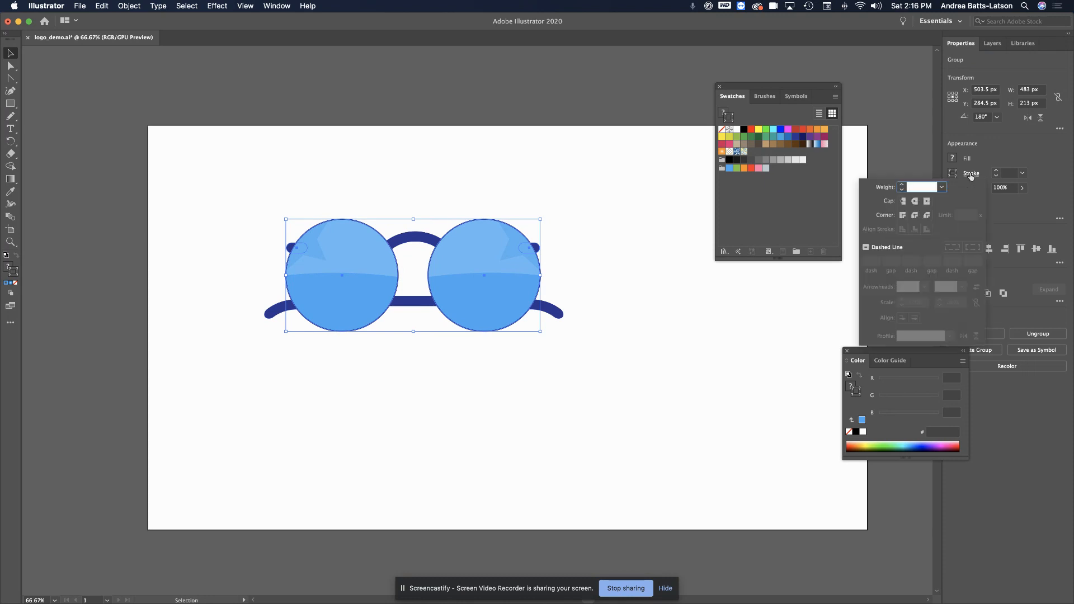